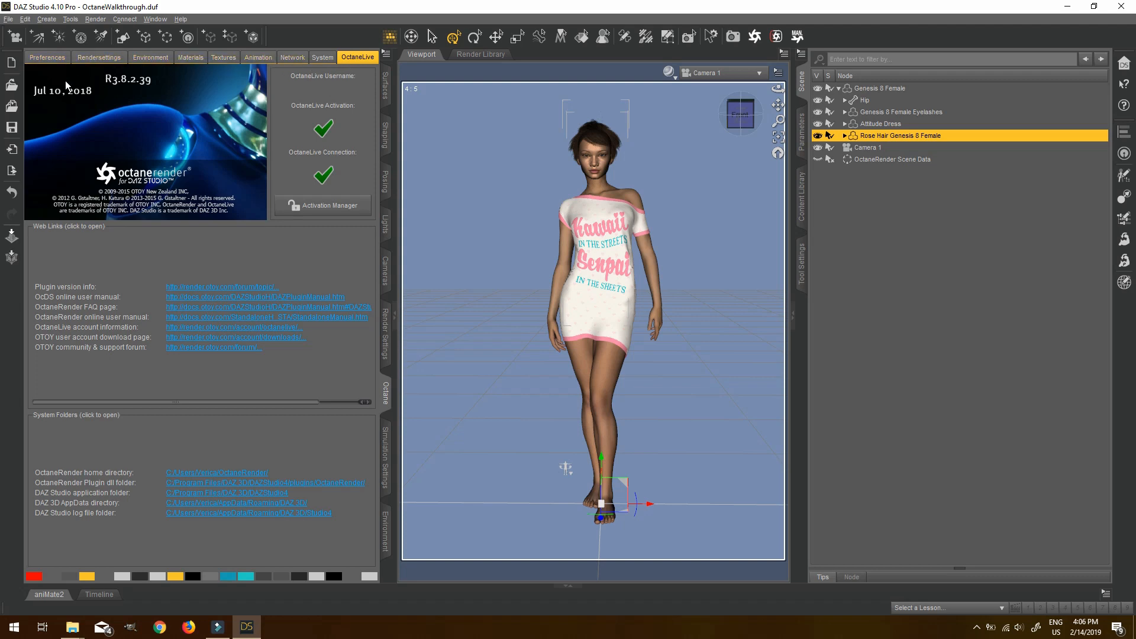
# Locate OctaneRender in the list of available panes and clear the scene selection.
pyautogui.click(155, 20)
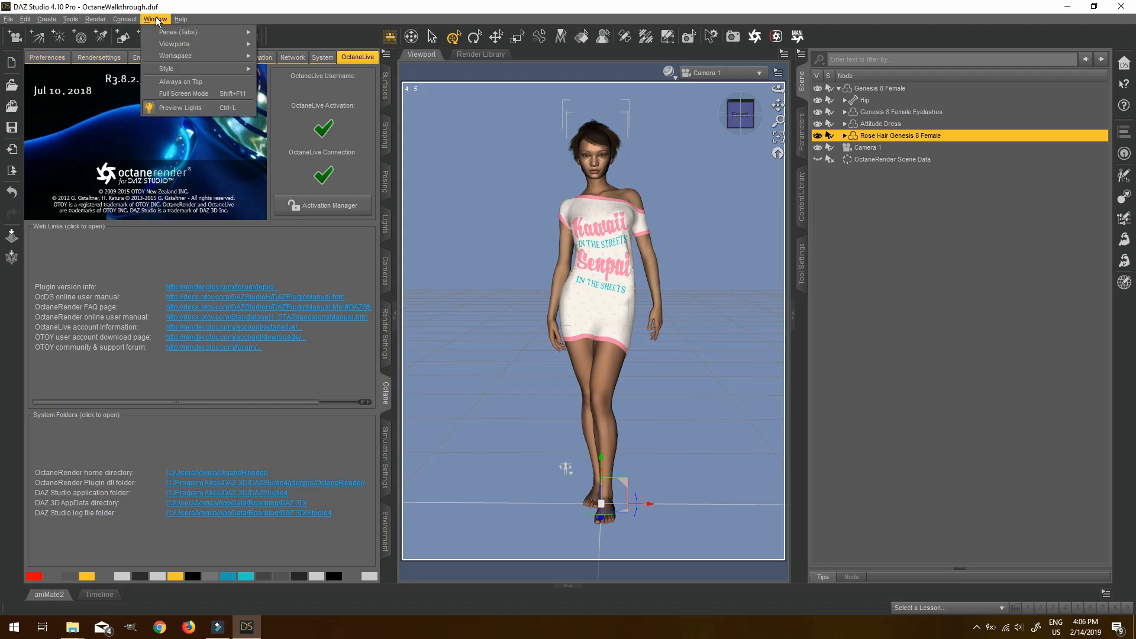
pyautogui.moveTo(160, 31)
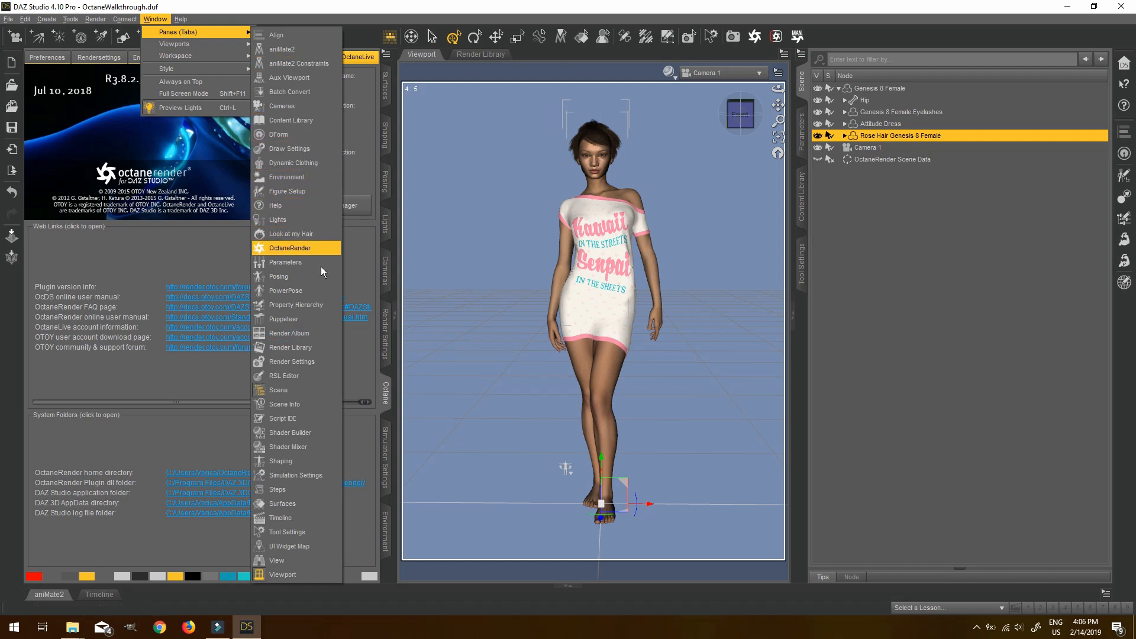
pyautogui.click(638, 11)
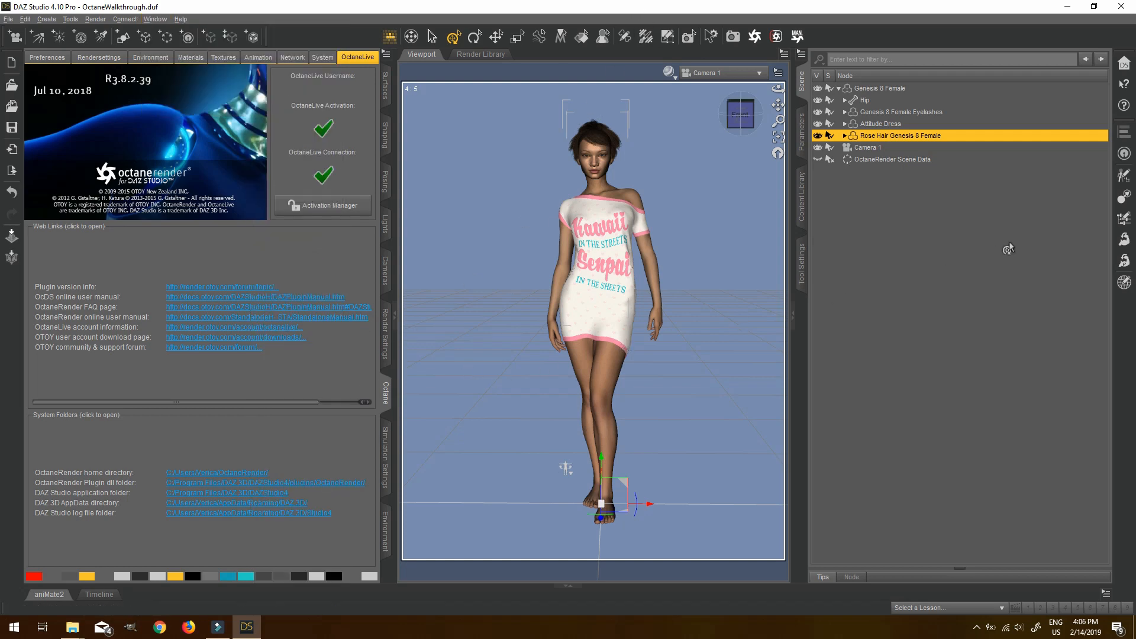
pyautogui.click(947, 223)
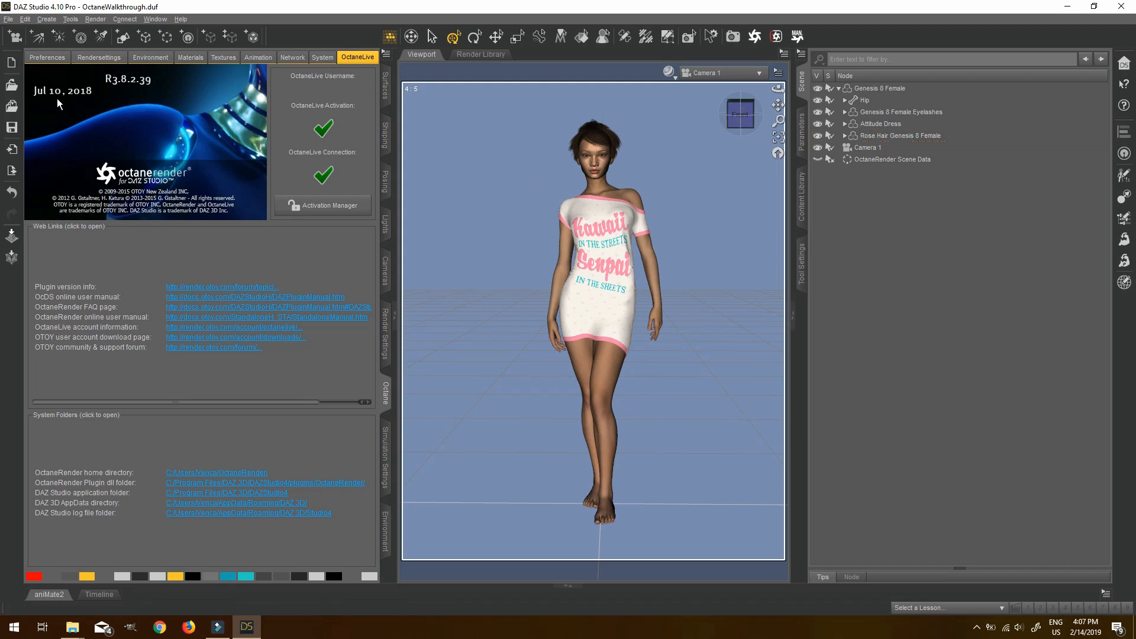
# Review the Octane preferences and materials pages, collapsing the My Presets material list.
pyautogui.click(48, 57)
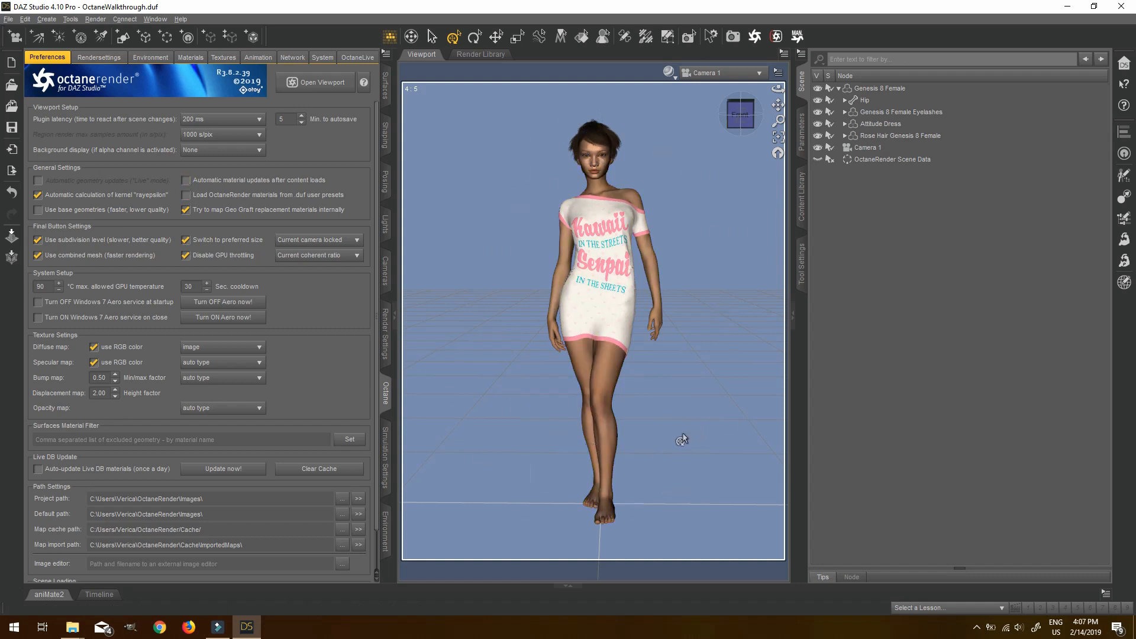
pyautogui.click(187, 56)
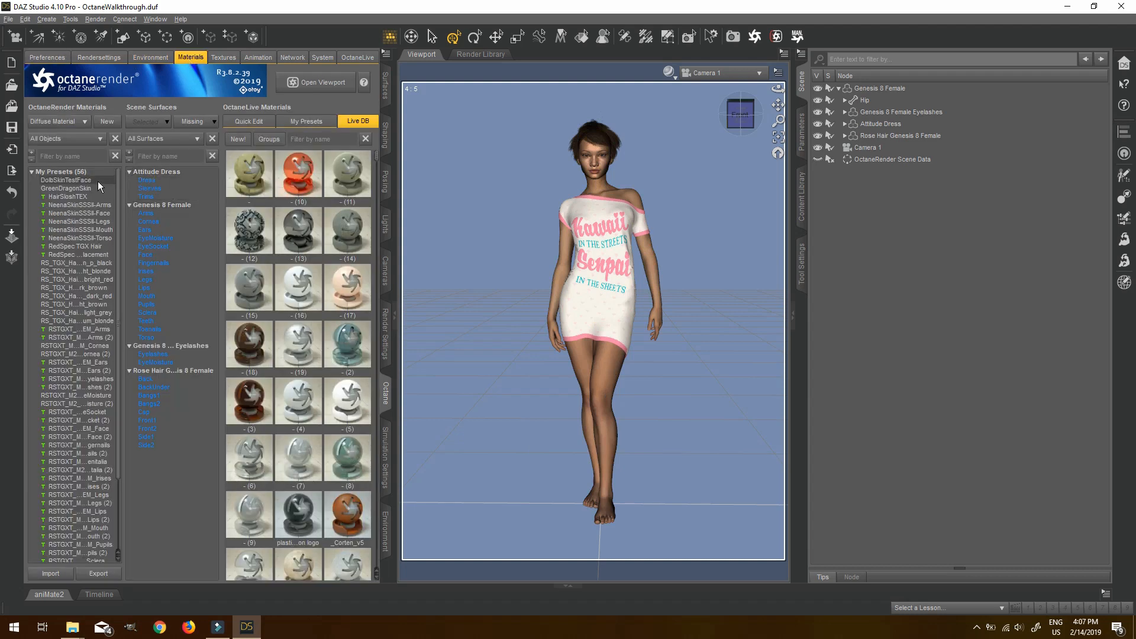
pyautogui.click(31, 172)
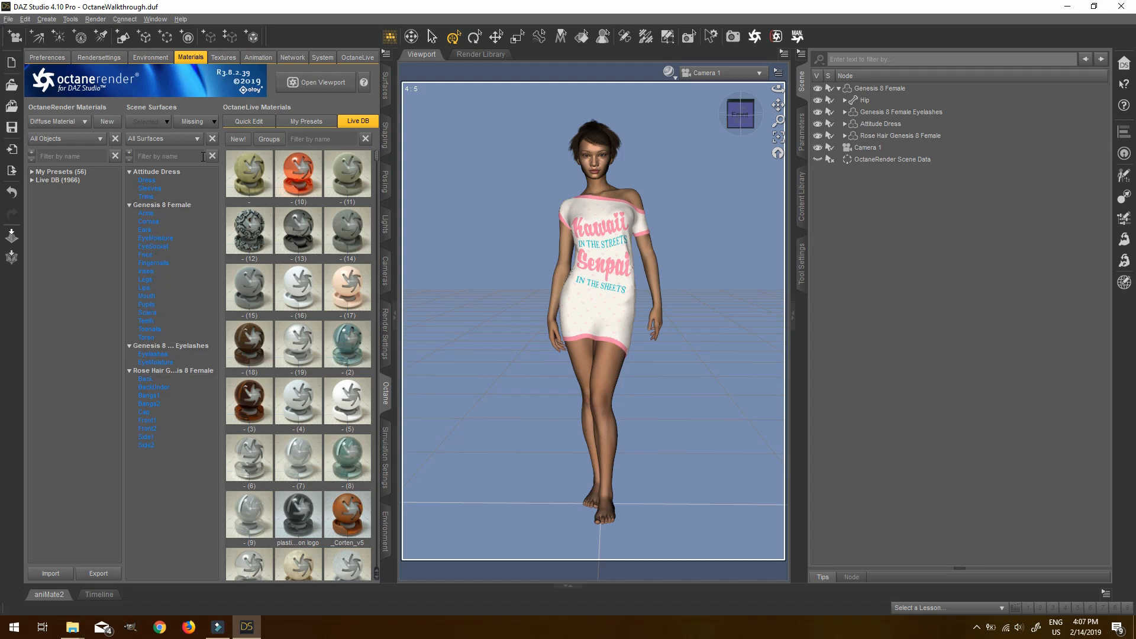
# Open the OctaneRender viewport, start its preview render and place the window clear of the Octane settings.
pyautogui.click(324, 83)
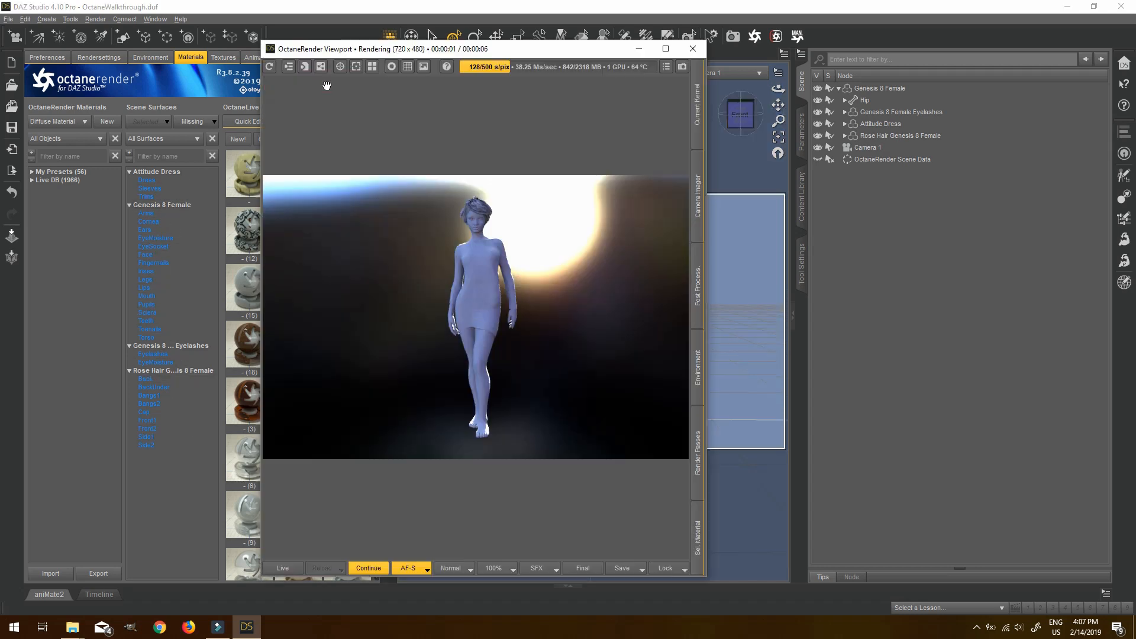
pyautogui.click(367, 569)
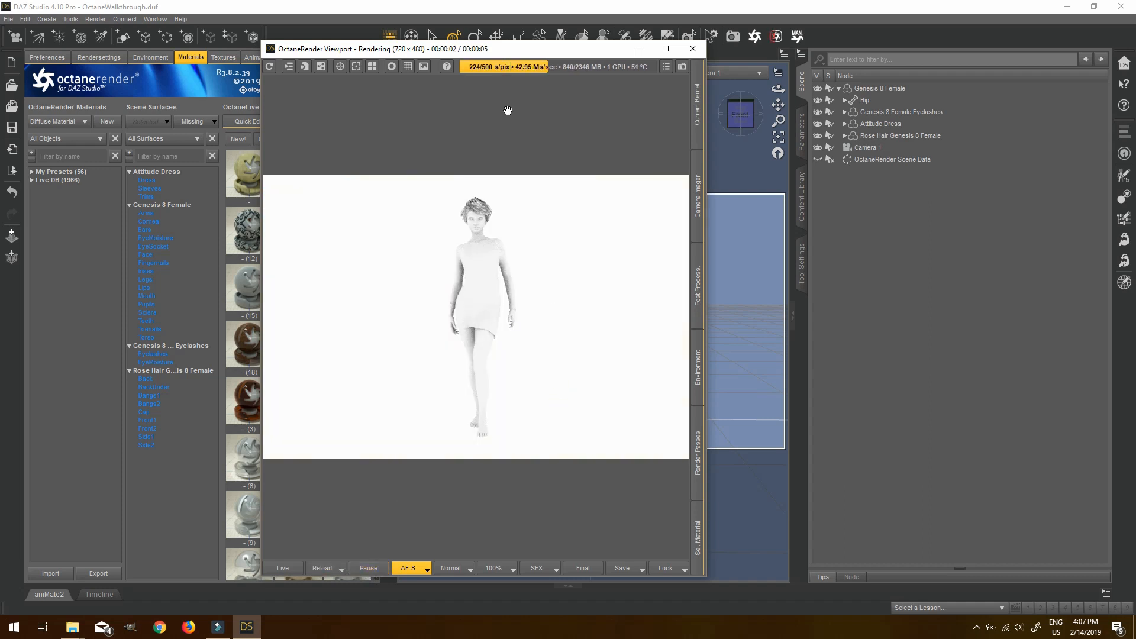
pyautogui.moveTo(489, 50); pyautogui.dragTo(695, 37)
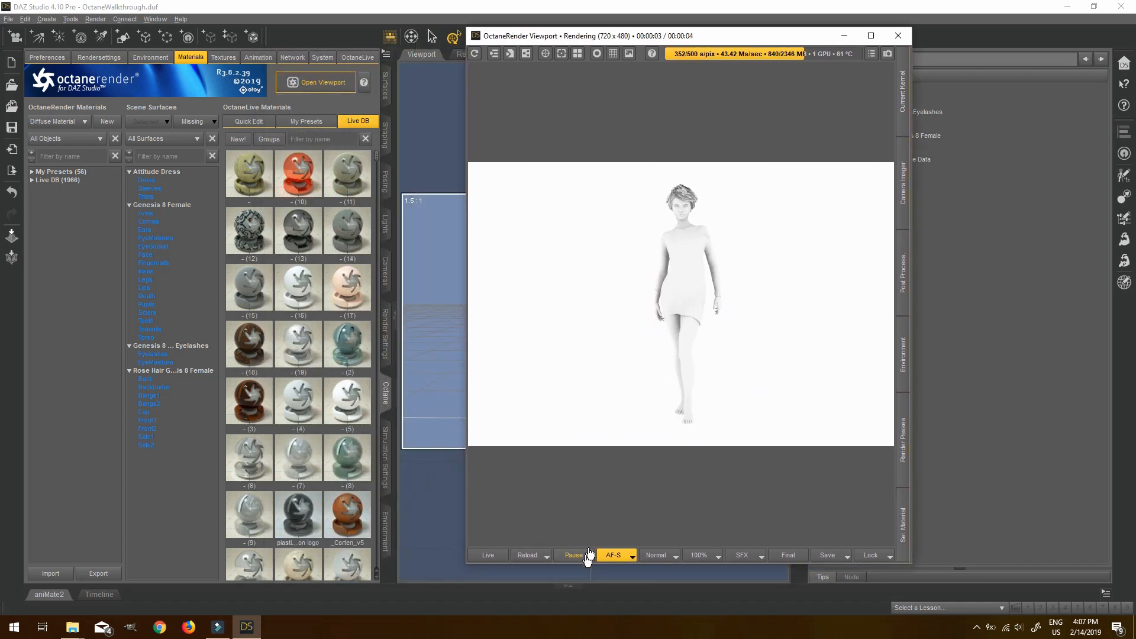
# Change the Octane render kernel type to Path Tracing.
pyautogui.click(95, 58)
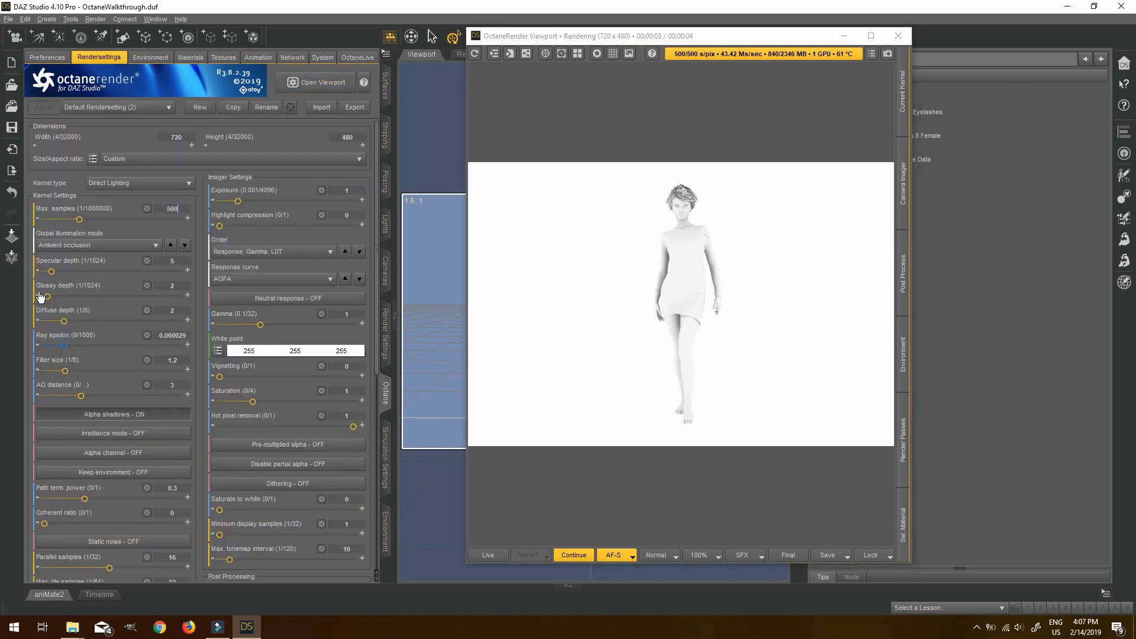
pyautogui.click(109, 185)
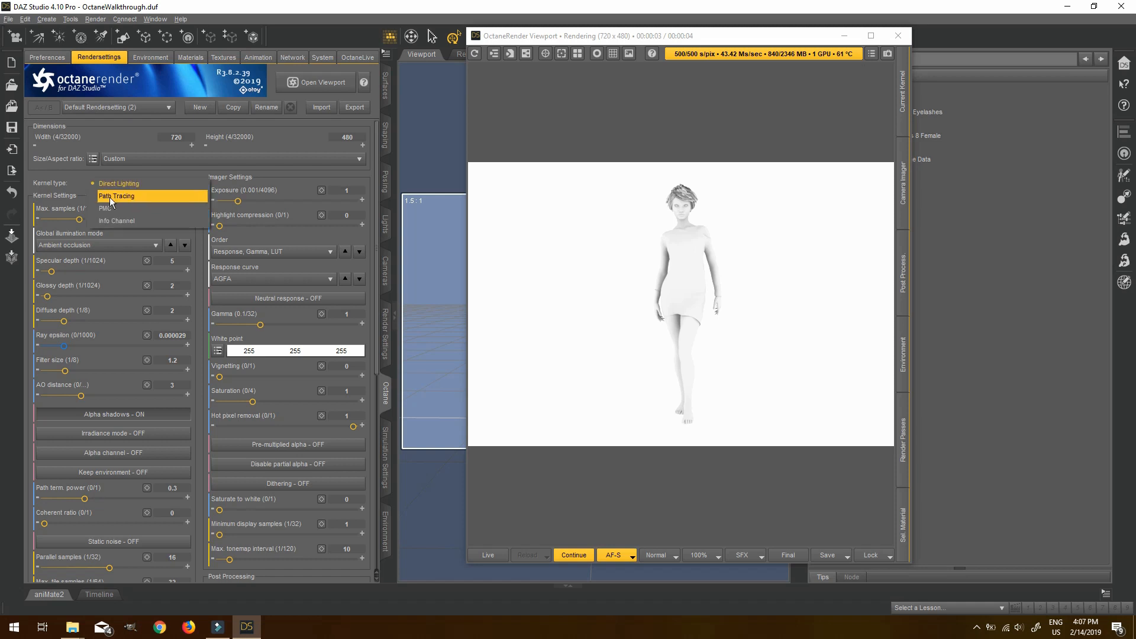
pyautogui.click(110, 196)
pyautogui.click(636, 231)
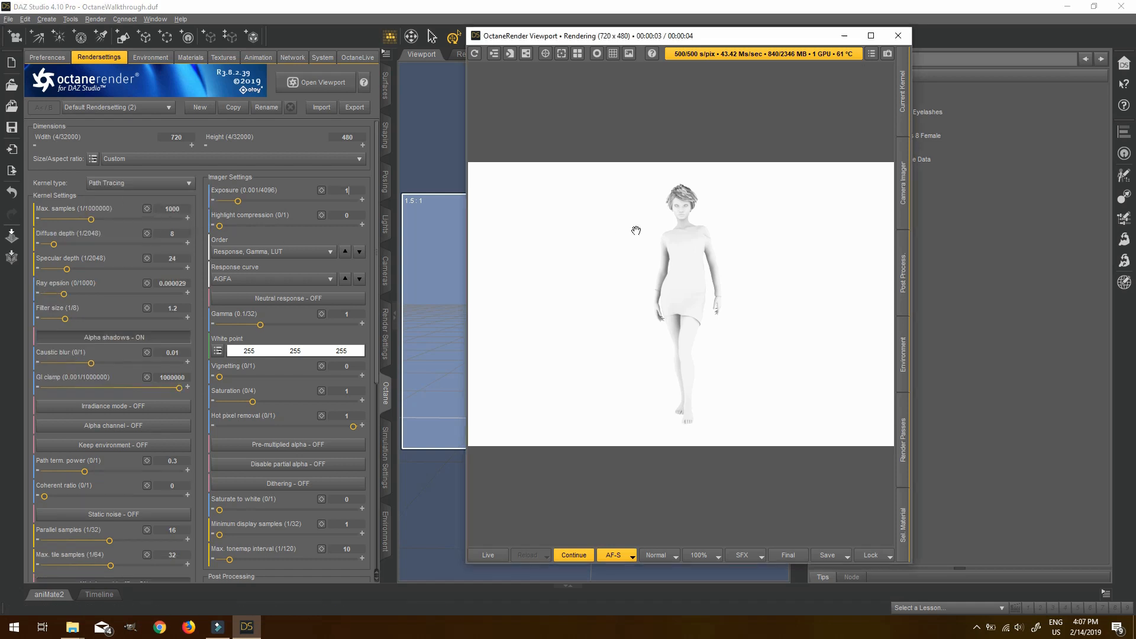
# Compare the Octane render dimensions with the pixel size in the general DAZ render settings.
pyautogui.click(185, 137)
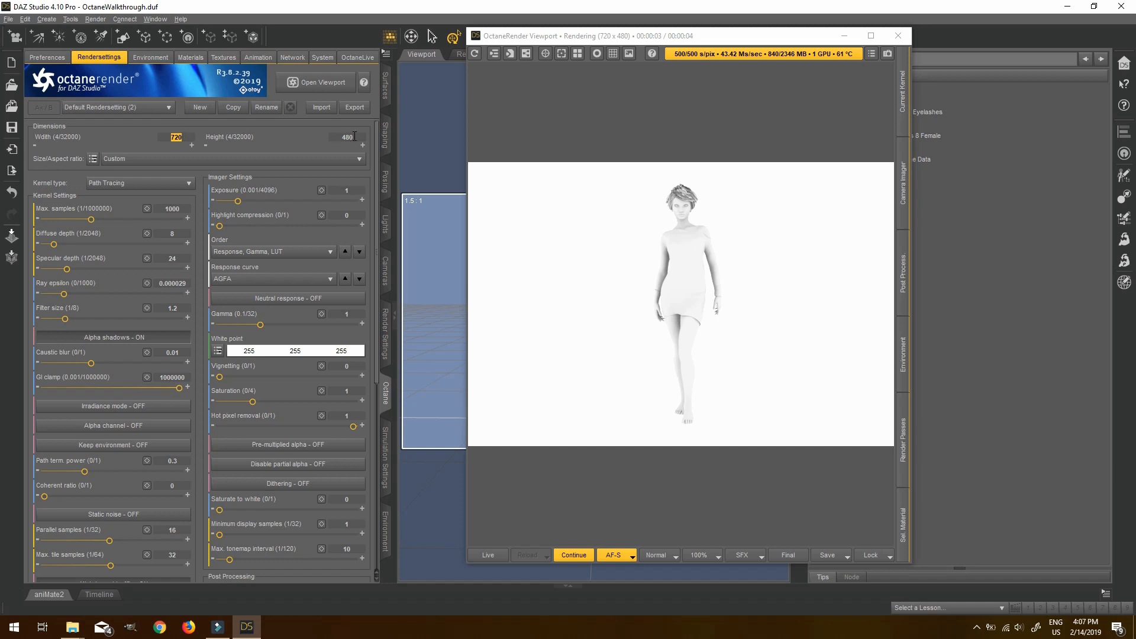
pyautogui.click(385, 334)
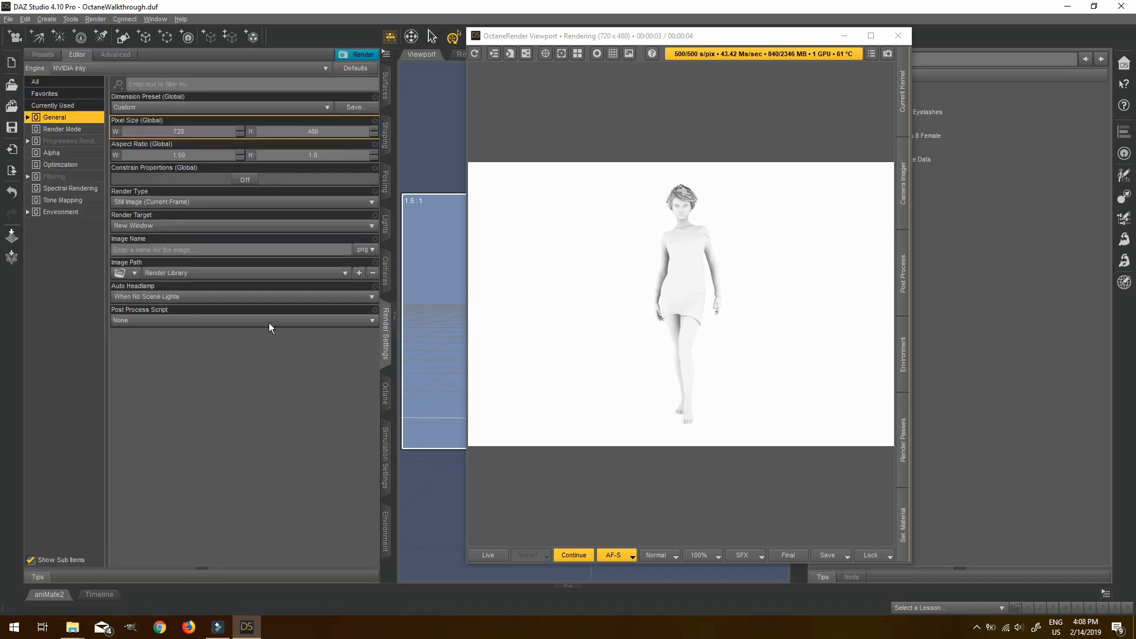
pyautogui.click(386, 402)
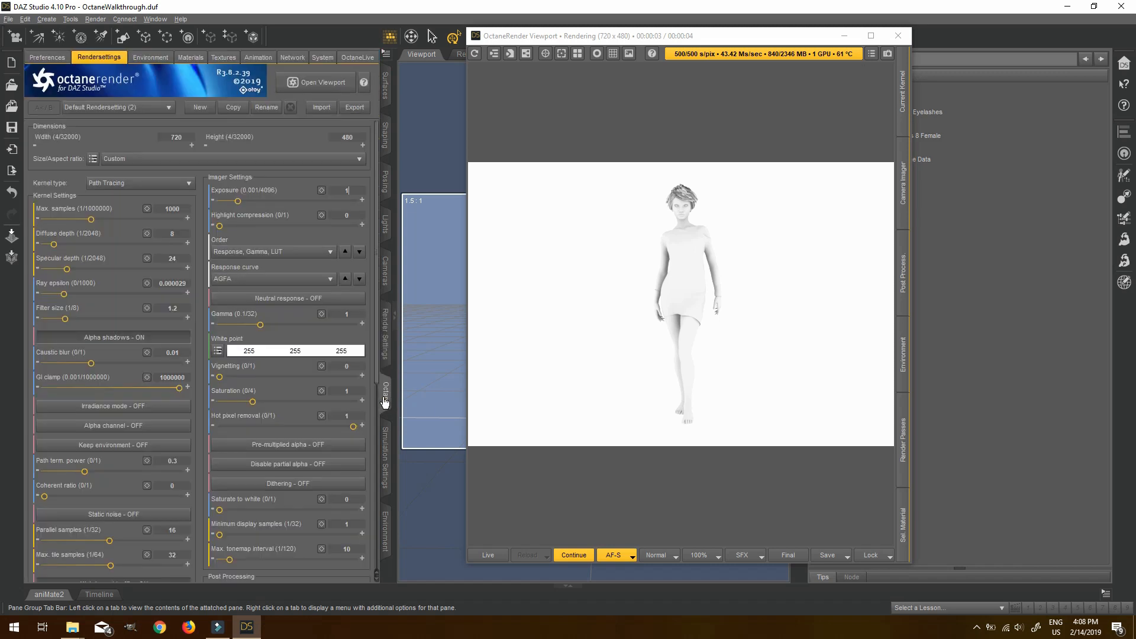
# Set the Octane render dimensions to a width of 1200 and a height of 1500.
pyautogui.click(183, 138)
pyautogui.write('1200')
pyautogui.press('Return')
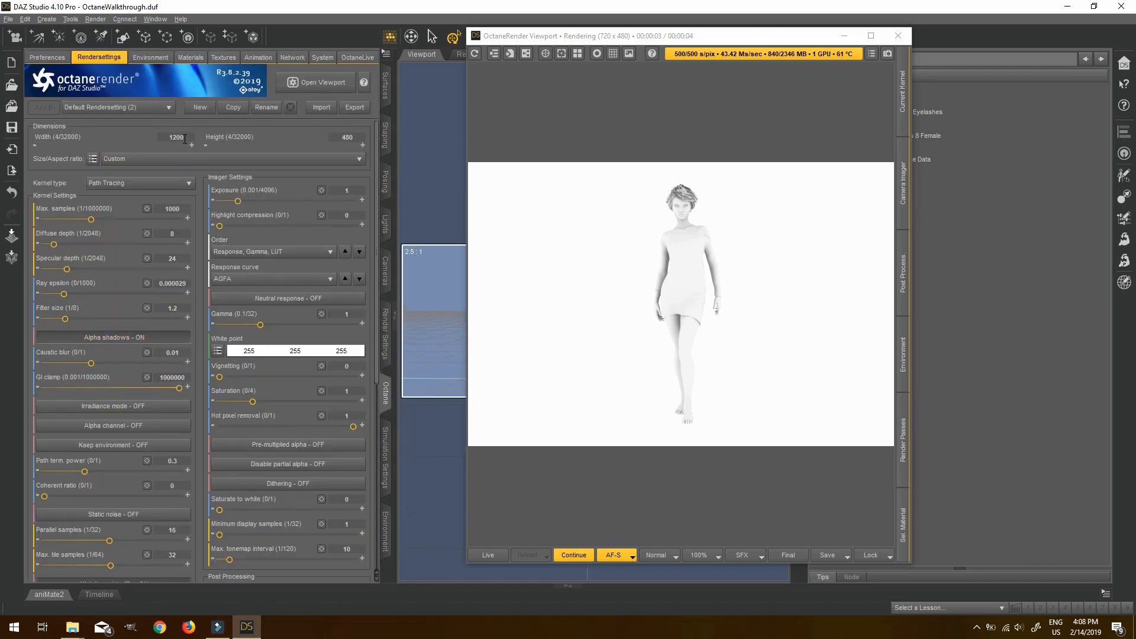
pyautogui.click(353, 139)
pyautogui.write('1500')
pyautogui.press('Return')
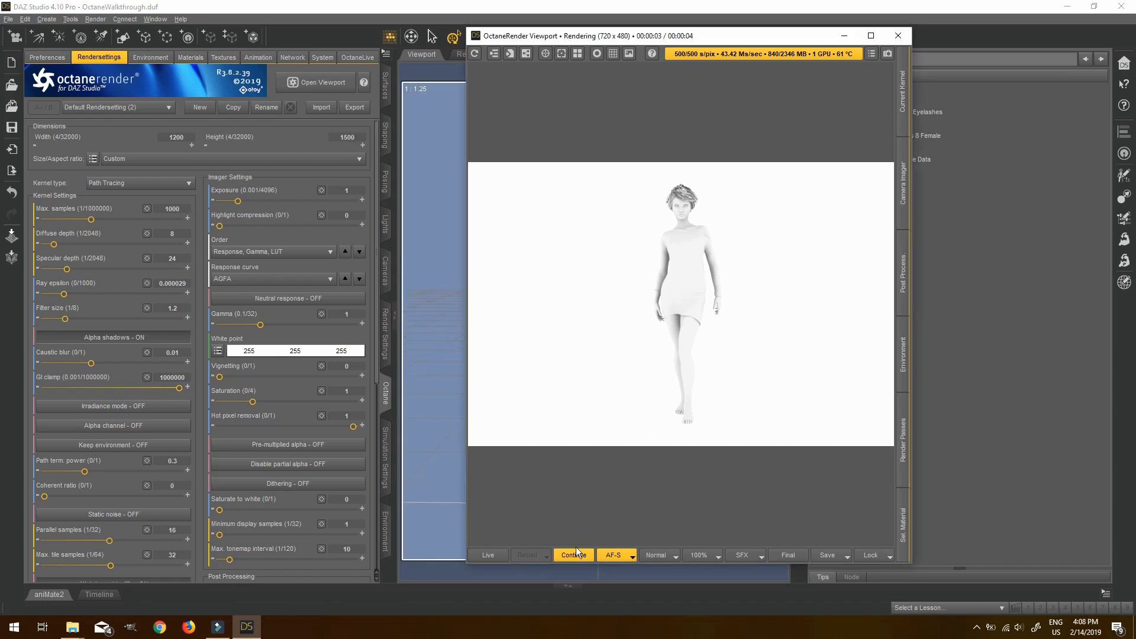
# Resume the Octane preview render at the new dimensions with the whole figure in view, and pause it.
pyautogui.click(573, 555)
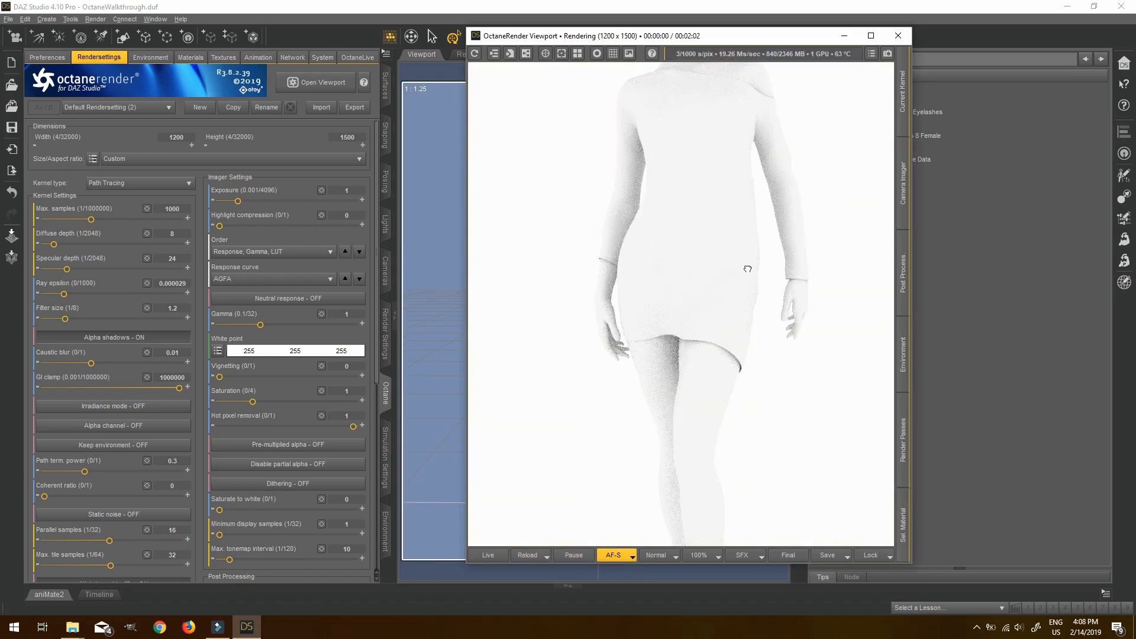
pyautogui.click(590, 556)
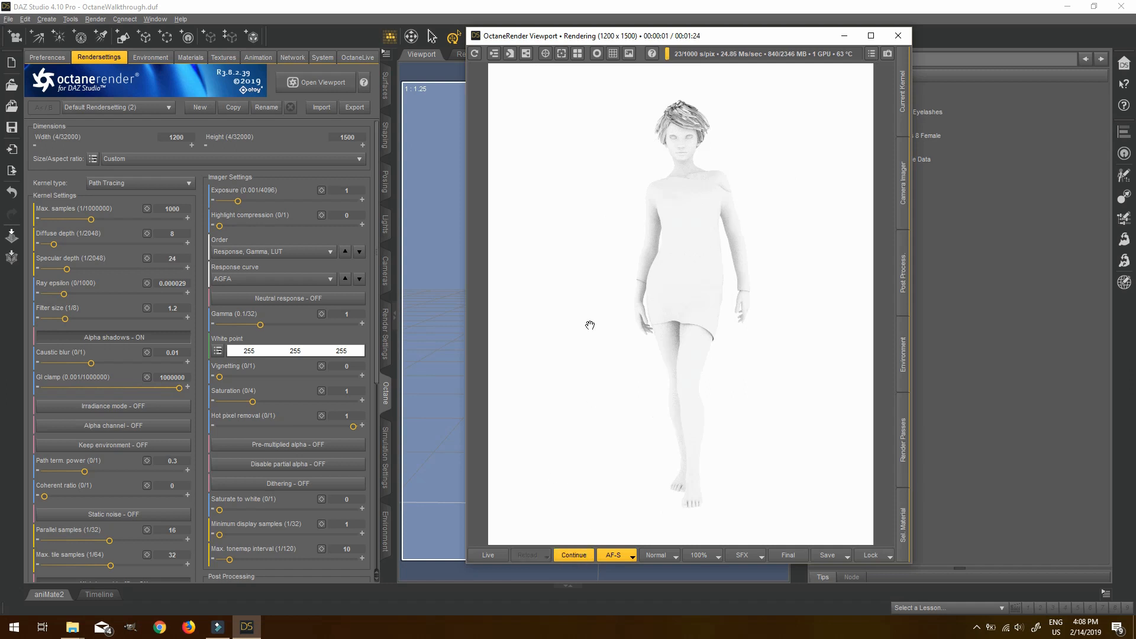
pyautogui.click(32, 256)
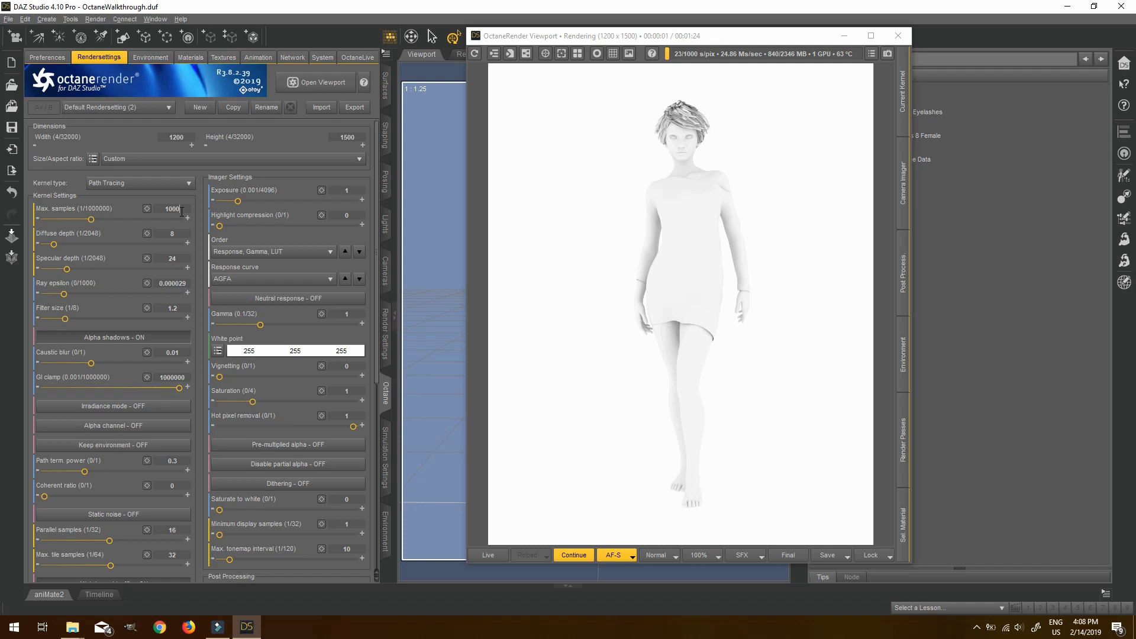
pyautogui.click(747, 221)
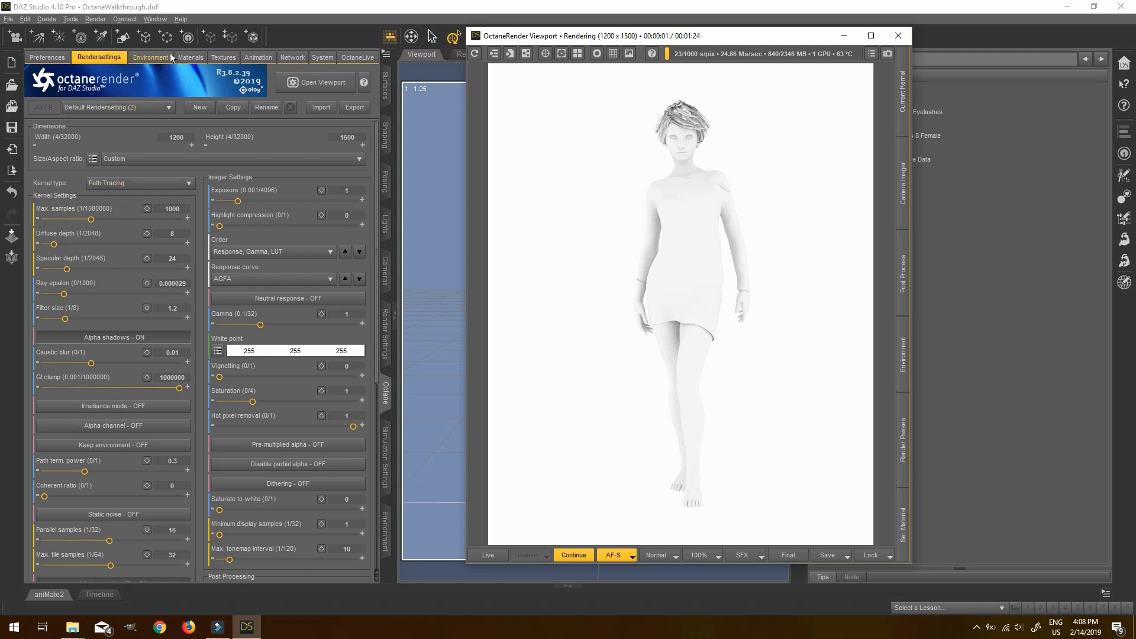
# Create auto materials for all scene surfaces that are missing an Octane material.
pyautogui.click(190, 58)
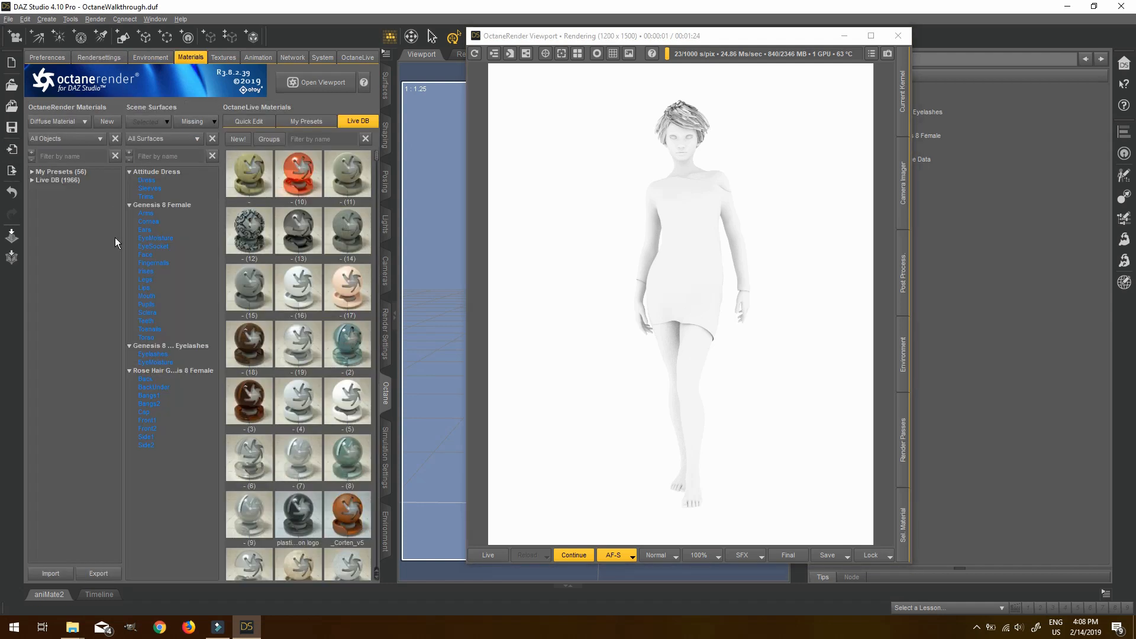
pyautogui.click(201, 123)
pyautogui.click(201, 123)
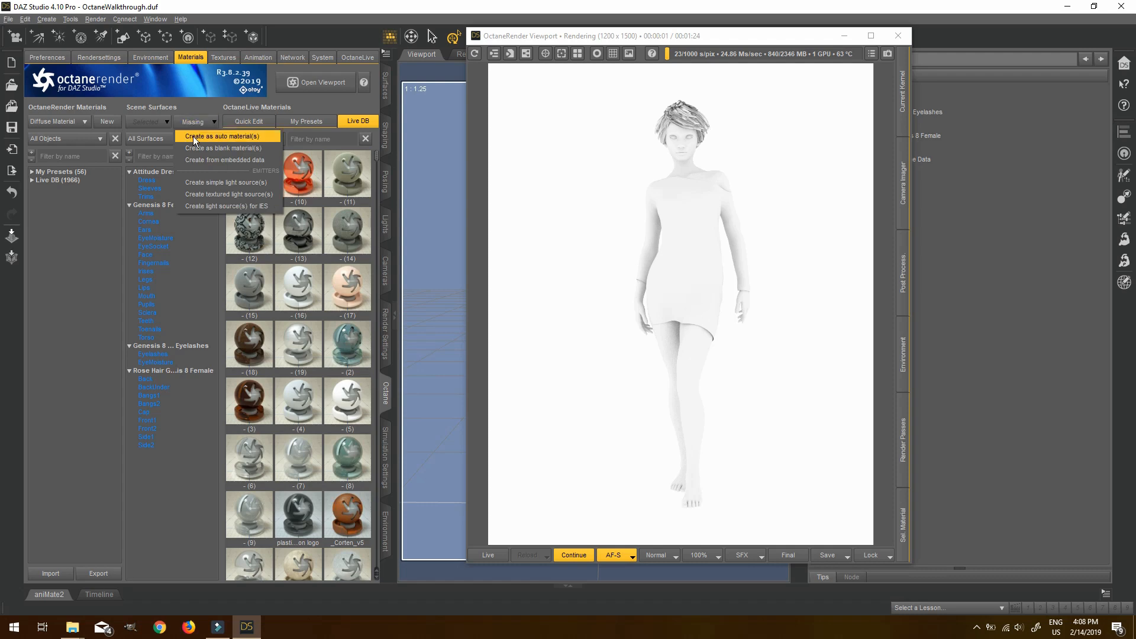
pyautogui.click(193, 136)
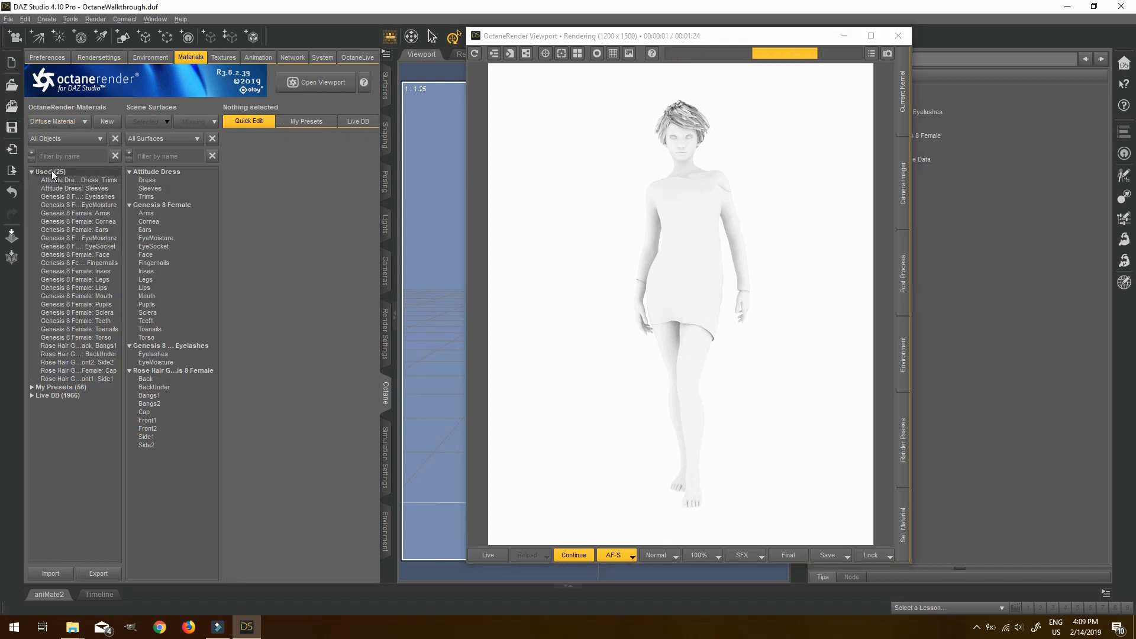
# Check the Dress and Sleeves surfaces of the Attitude Dress, and pause the preview render with the converted materials.
pyautogui.click(162, 179)
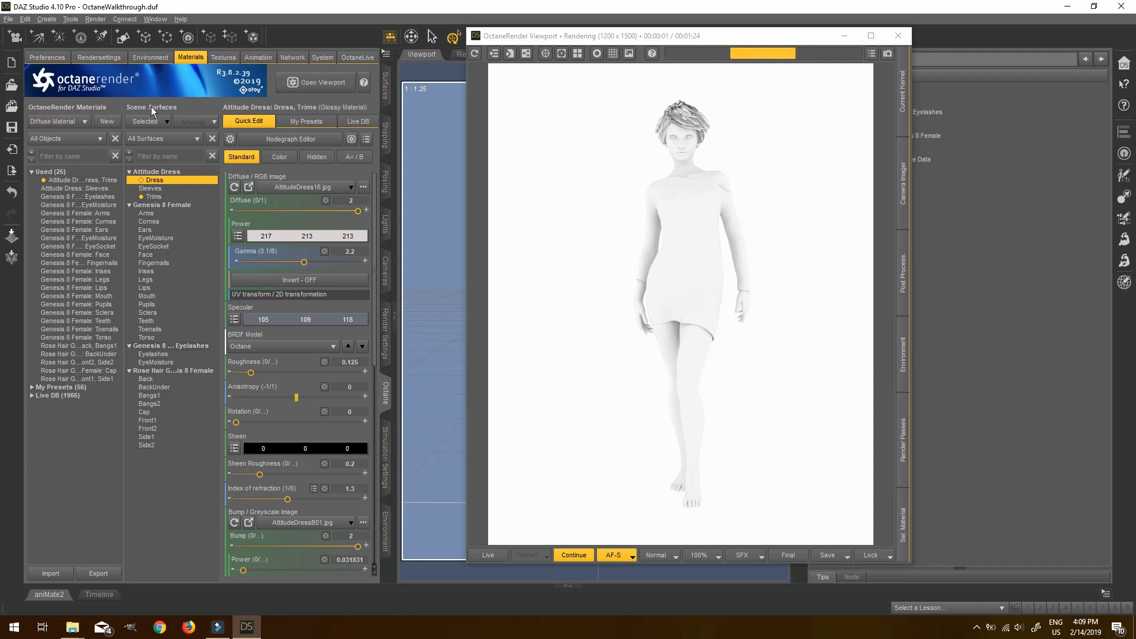
pyautogui.click(164, 188)
pyautogui.click(166, 179)
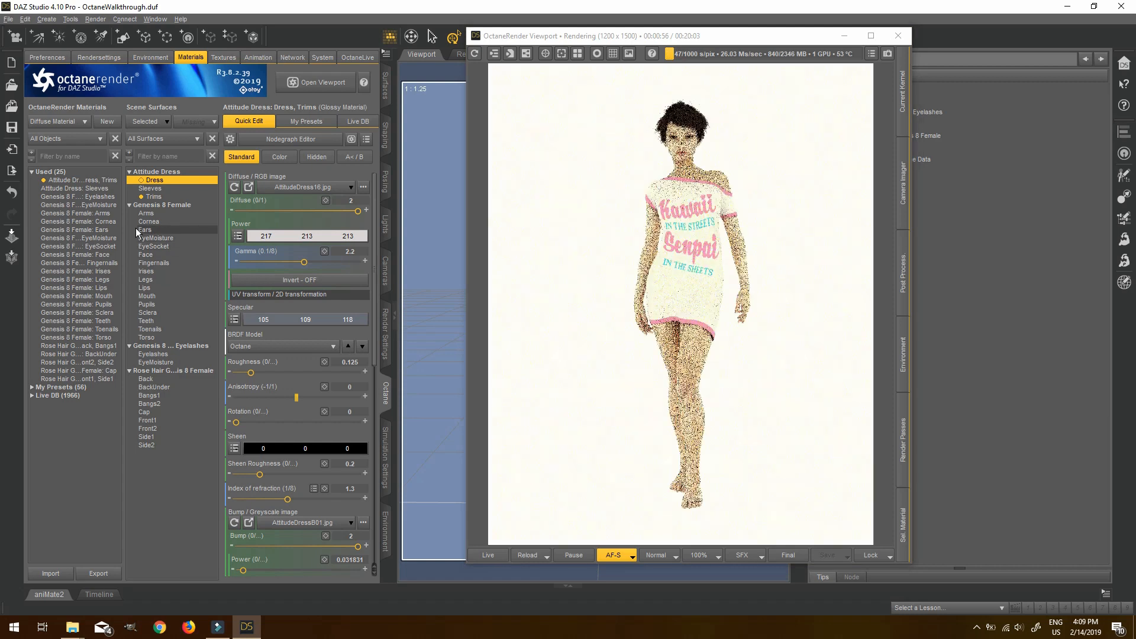
pyautogui.scroll(5, 684, 163)
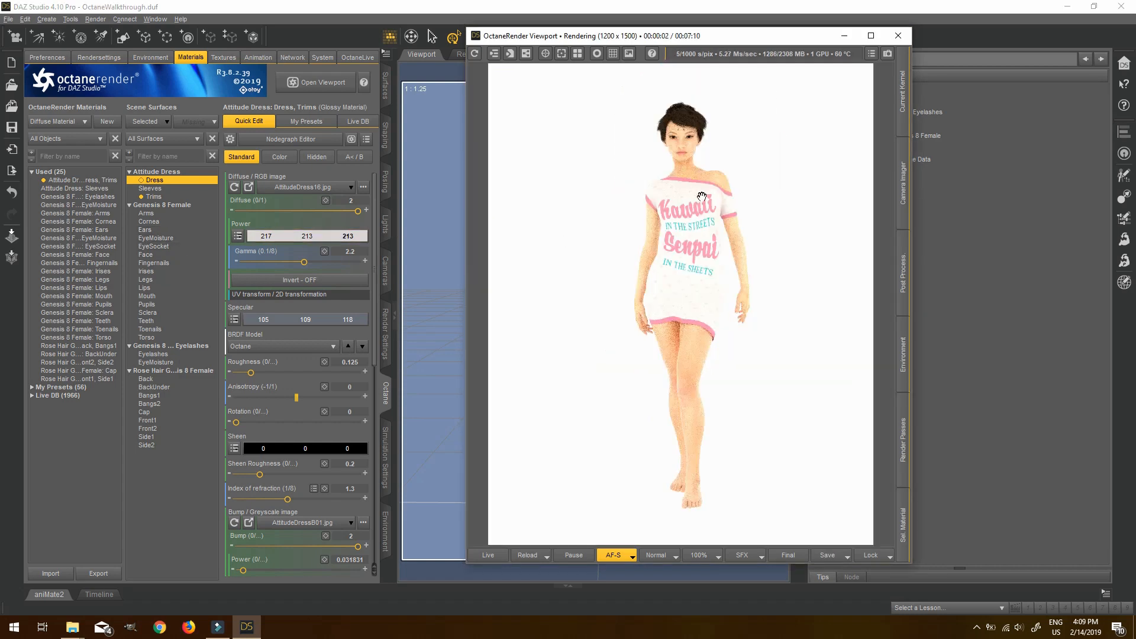
pyautogui.click(573, 556)
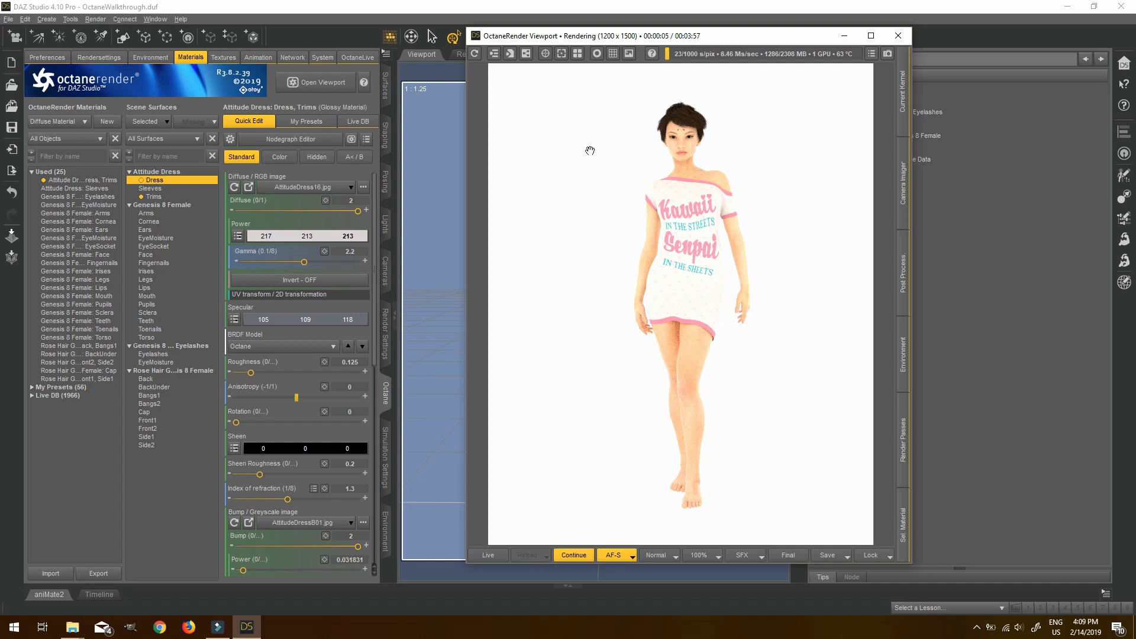
# Examine the glossy material settings of the Attitude Dress's dress, trims and sleeves, including the texture maps.
pyautogui.click(70, 187)
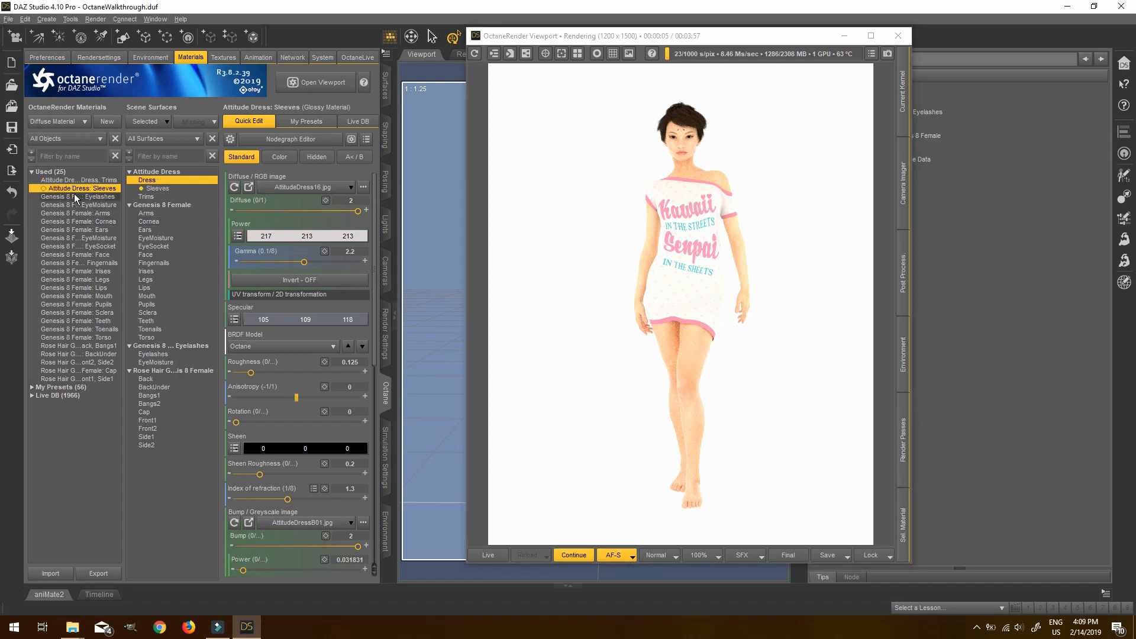
pyautogui.click(84, 181)
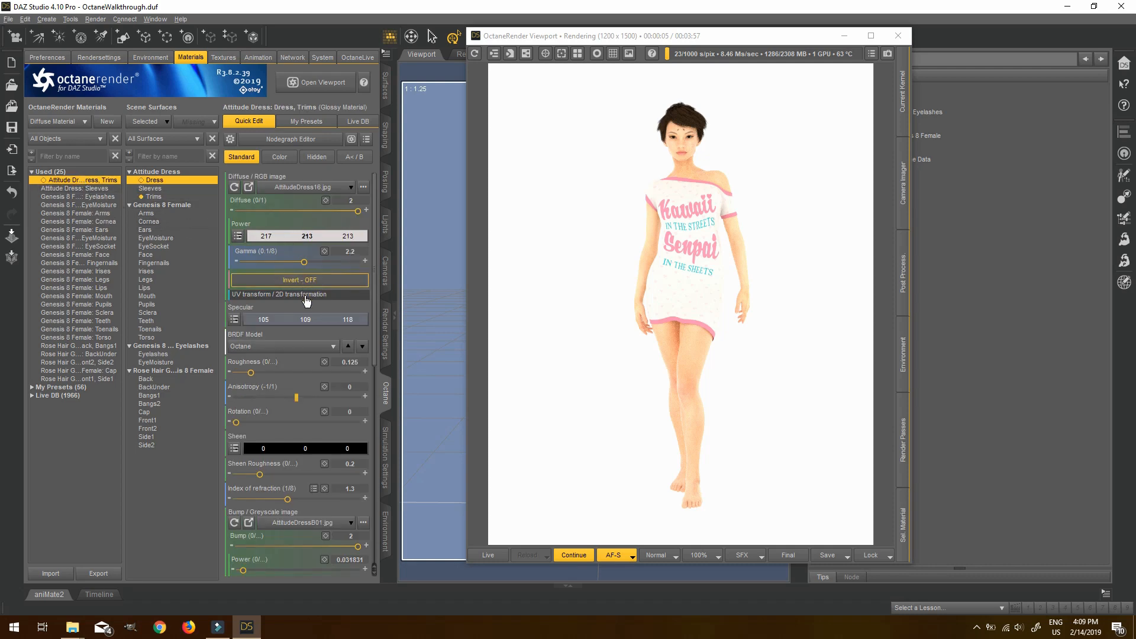
pyautogui.click(172, 189)
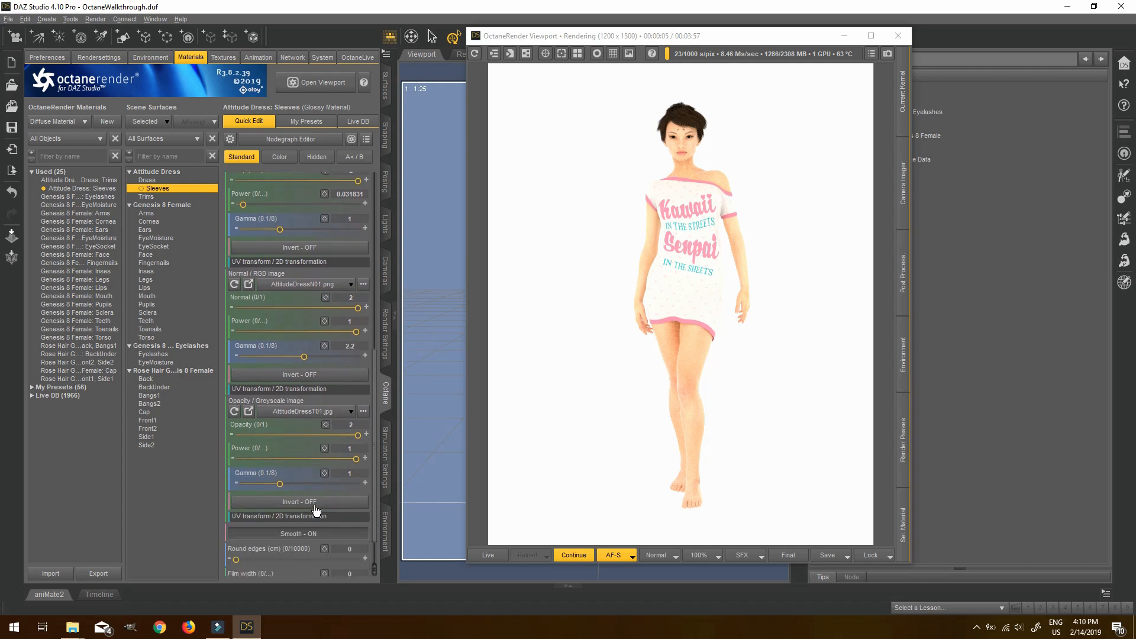
pyautogui.scroll(-1, 315, 509)
pyautogui.scroll(1, 315, 510)
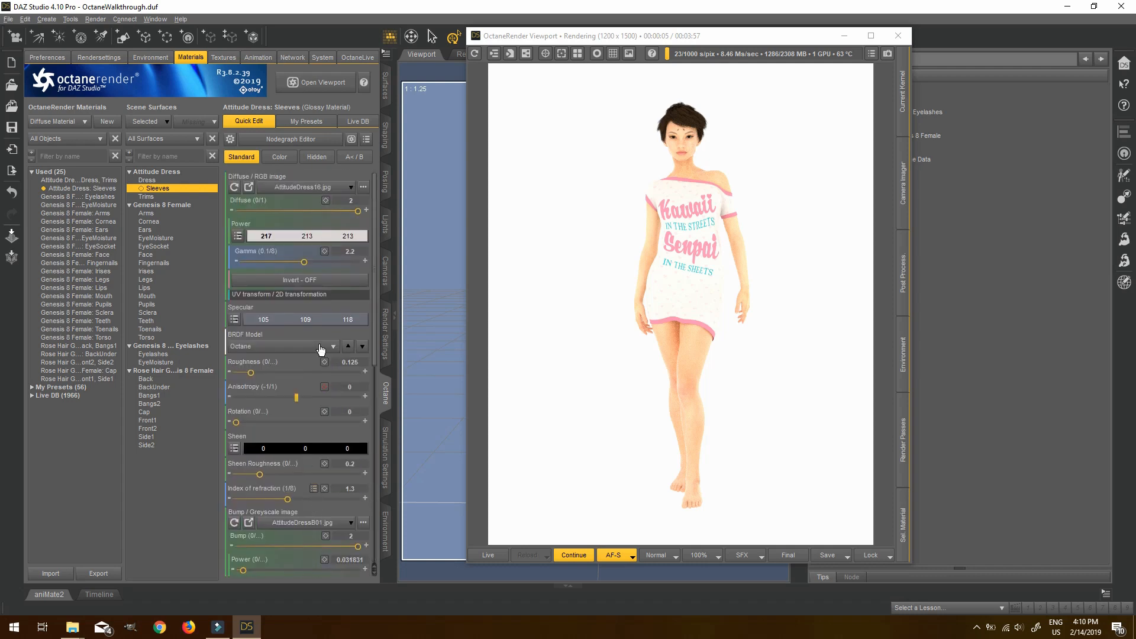
# Open the Sleeves material in the Nodegraph Editor, enlarging the editor window to inspect its nodes.
pyautogui.click(291, 140)
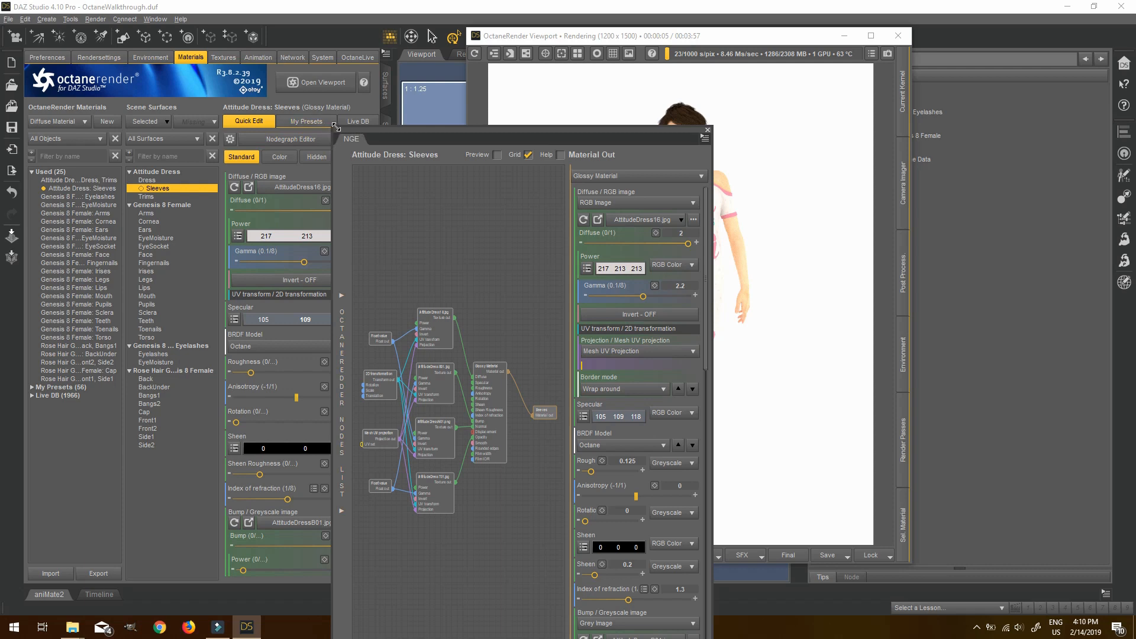
pyautogui.moveTo(326, 128); pyautogui.dragTo(240, 106)
pyautogui.scroll(3, 464, 274)
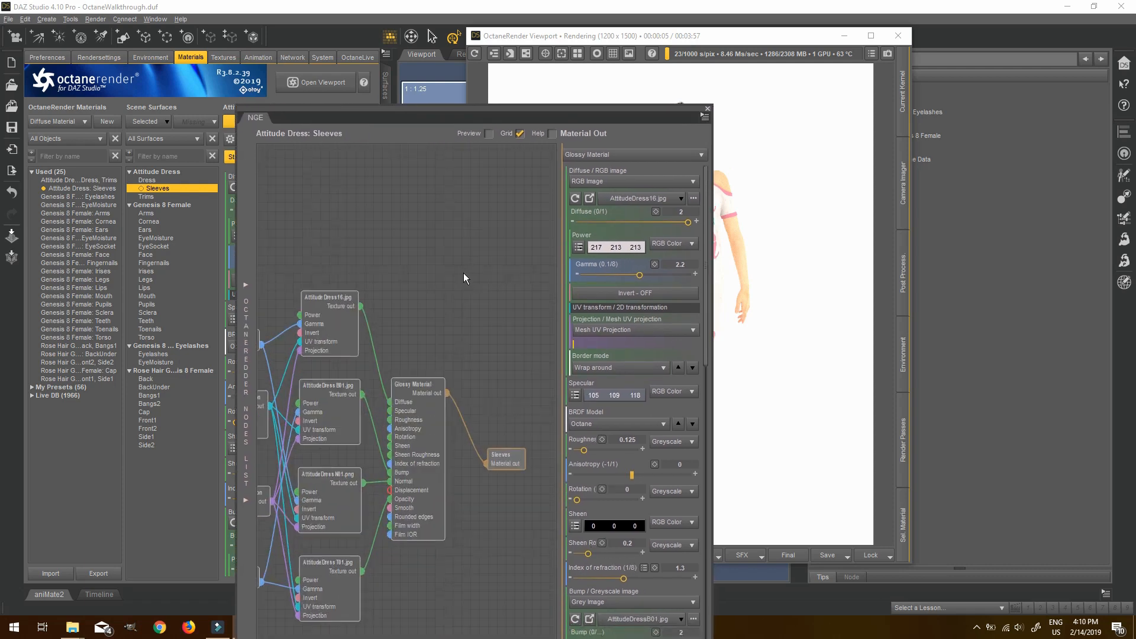
# Examine the Sleeves node graph, its texture connections and the material types available for the glossy material.
pyautogui.moveTo(463, 272); pyautogui.dragTo(448, 193)
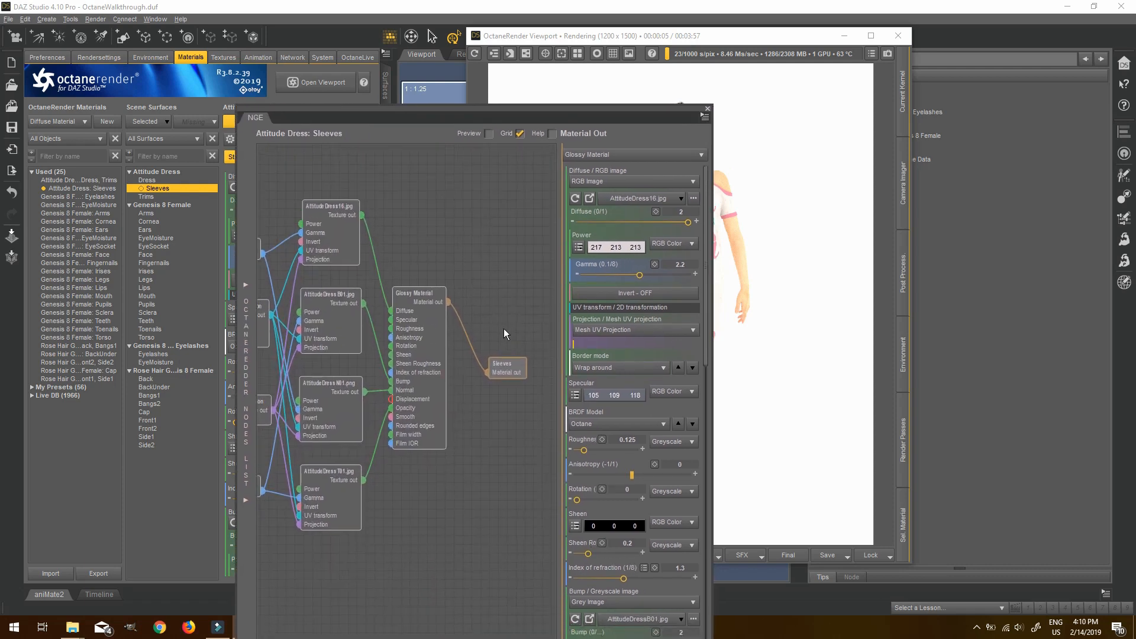
pyautogui.moveTo(428, 253)
pyautogui.mouseDown()
pyautogui.moveTo(519, 245)
pyautogui.moveTo(427, 240)
pyautogui.mouseUp()
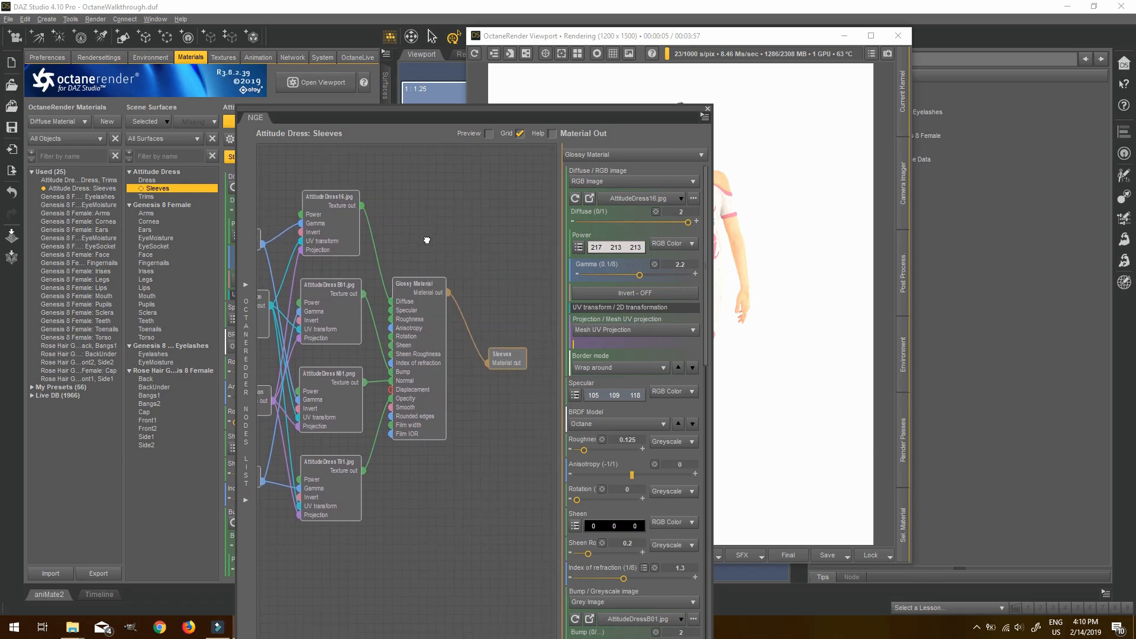
pyautogui.click(246, 298)
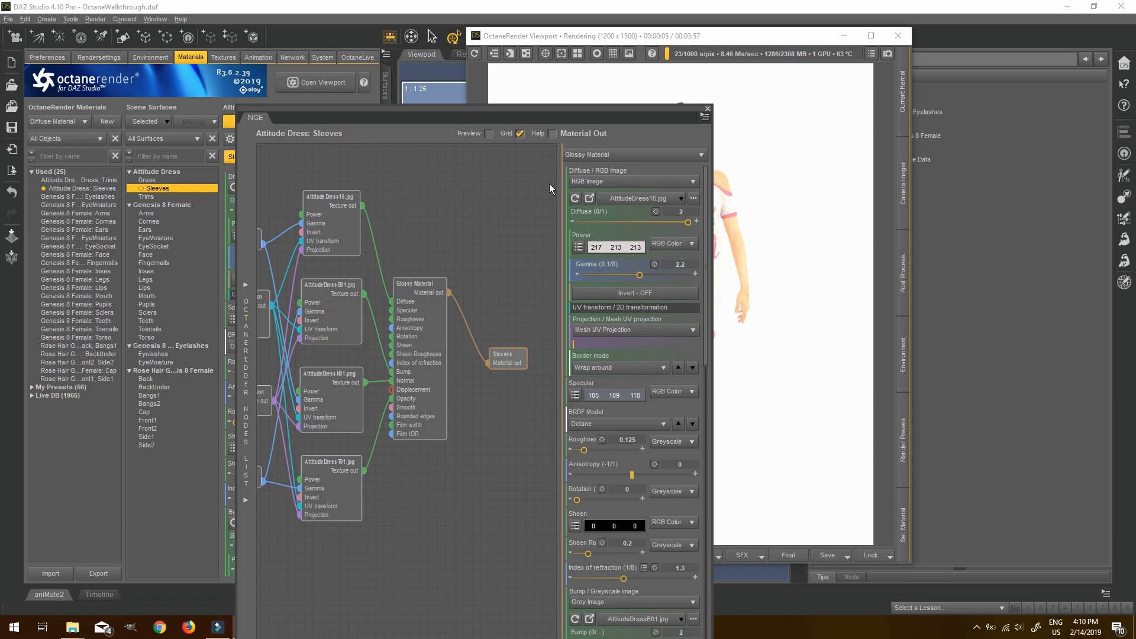
pyautogui.click(654, 157)
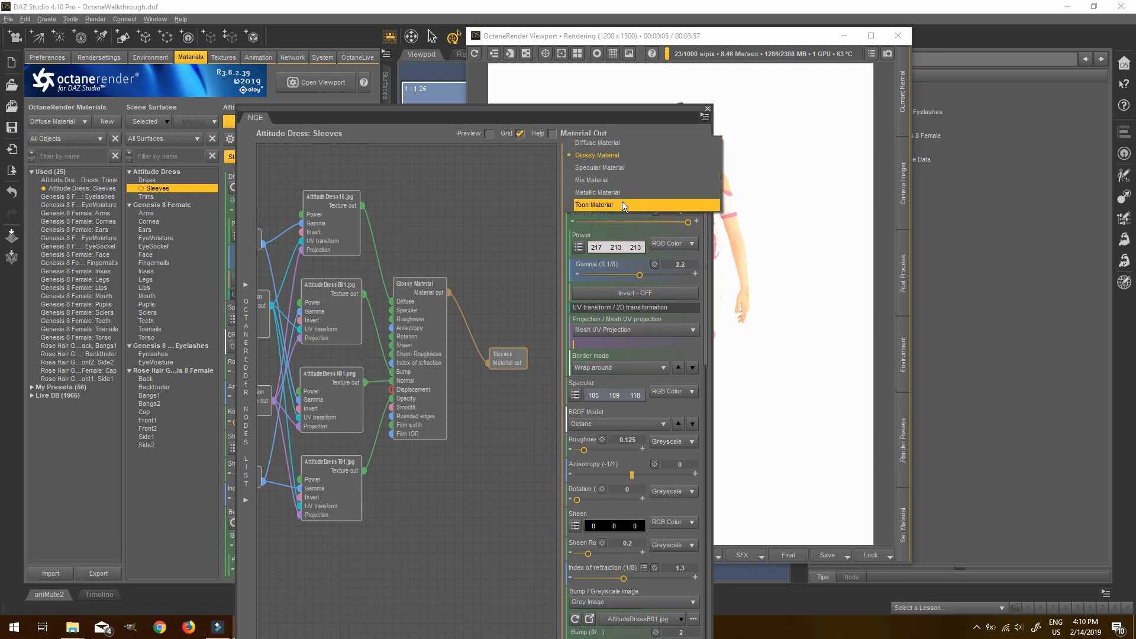
pyautogui.click(624, 161)
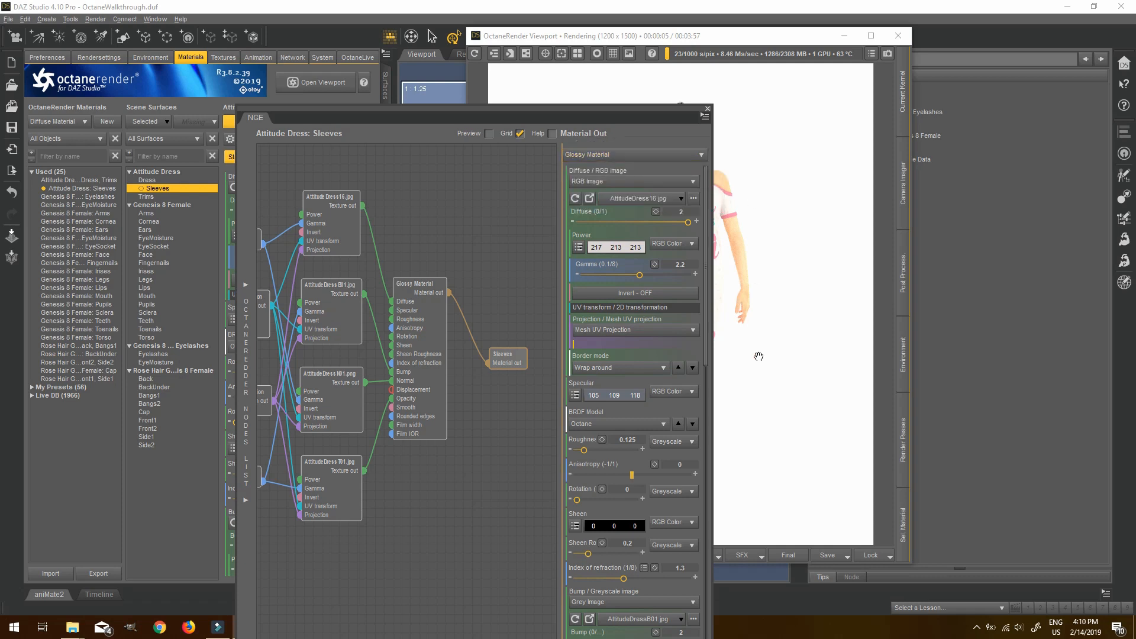
# Switch the Sleeves material's Specular input to Greyscale and on to Grey Image, and check its texture source options.
pyautogui.click(680, 393)
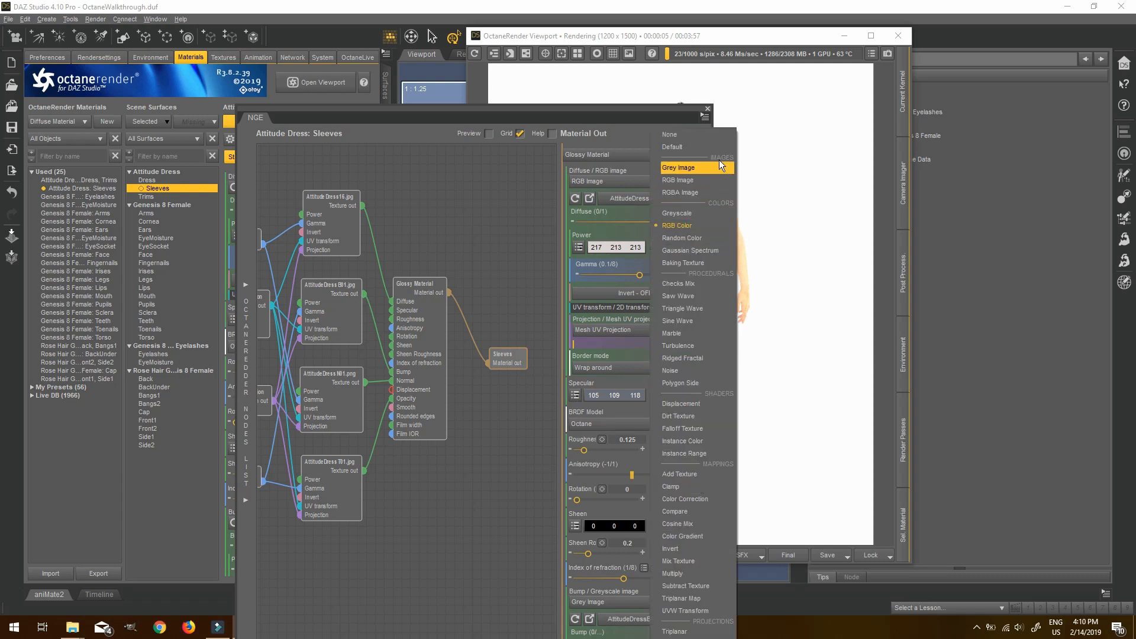
pyautogui.click(687, 216)
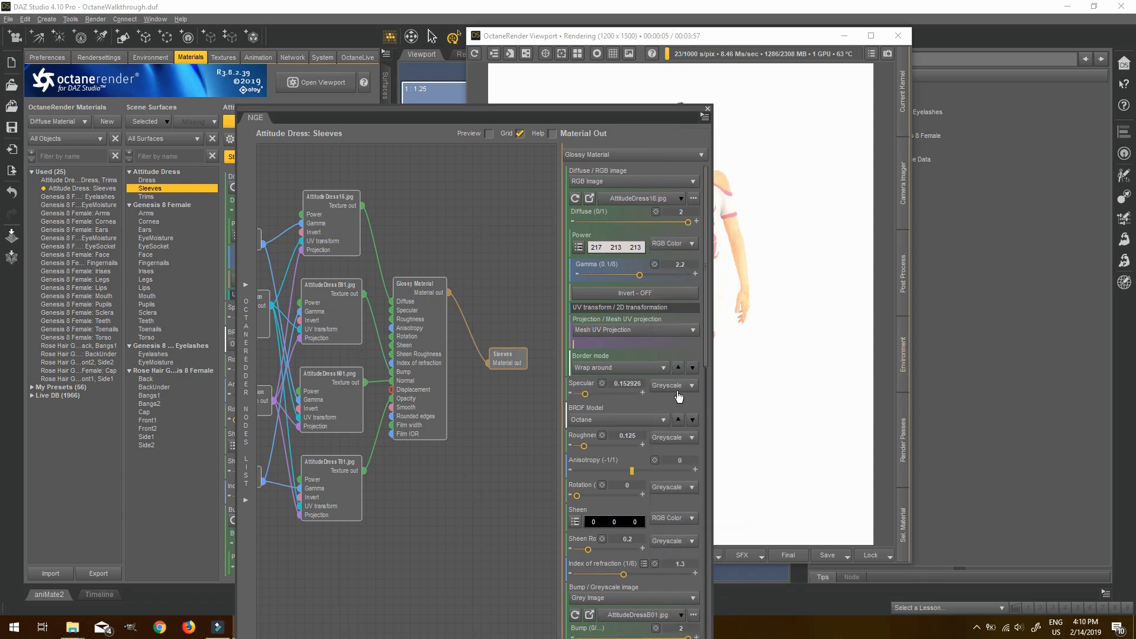
pyautogui.click(673, 388)
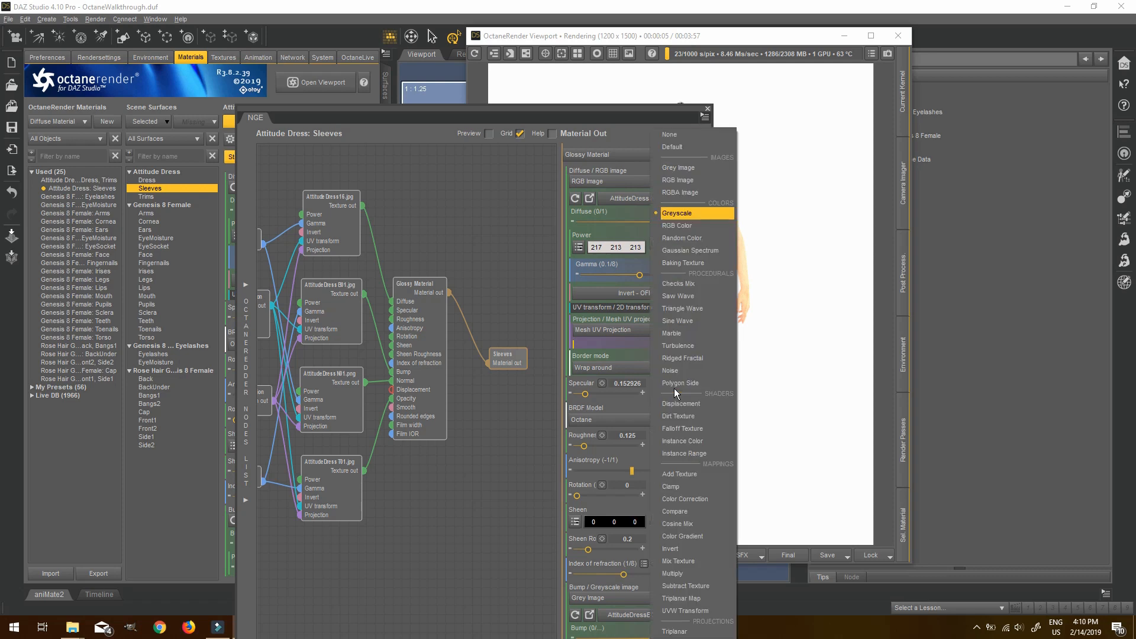
pyautogui.click(698, 168)
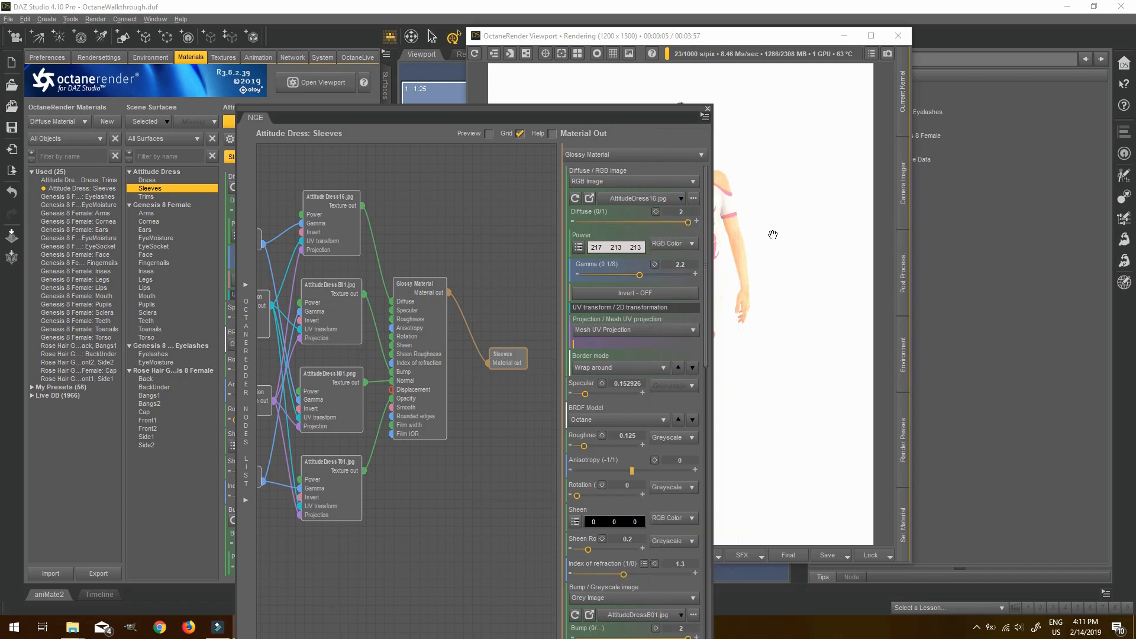
pyautogui.click(694, 409)
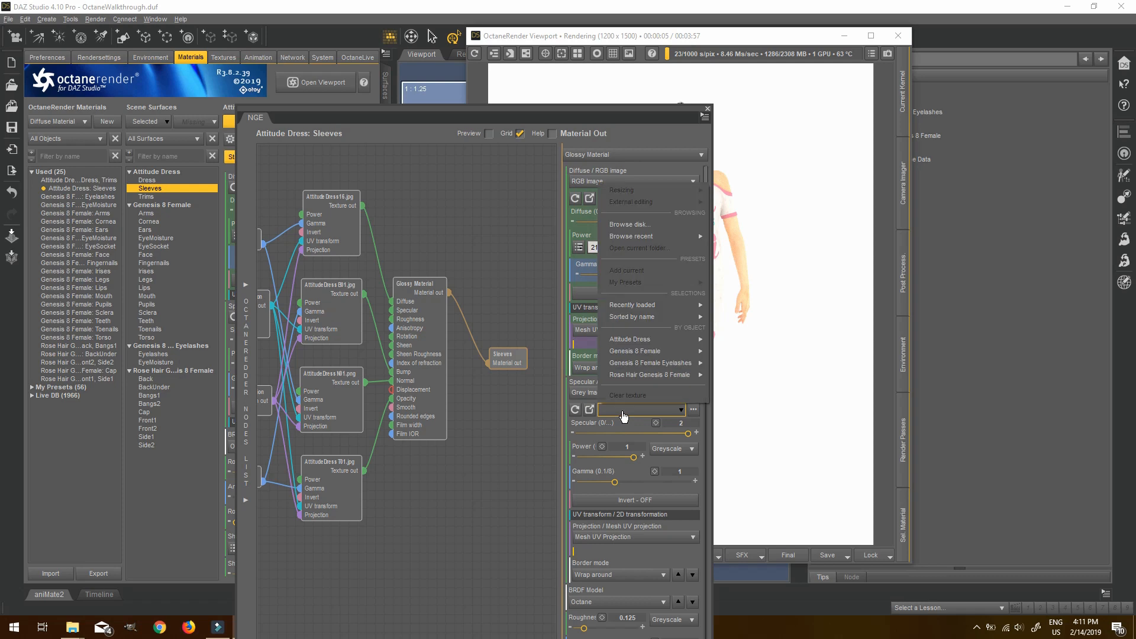
pyautogui.moveTo(636, 346)
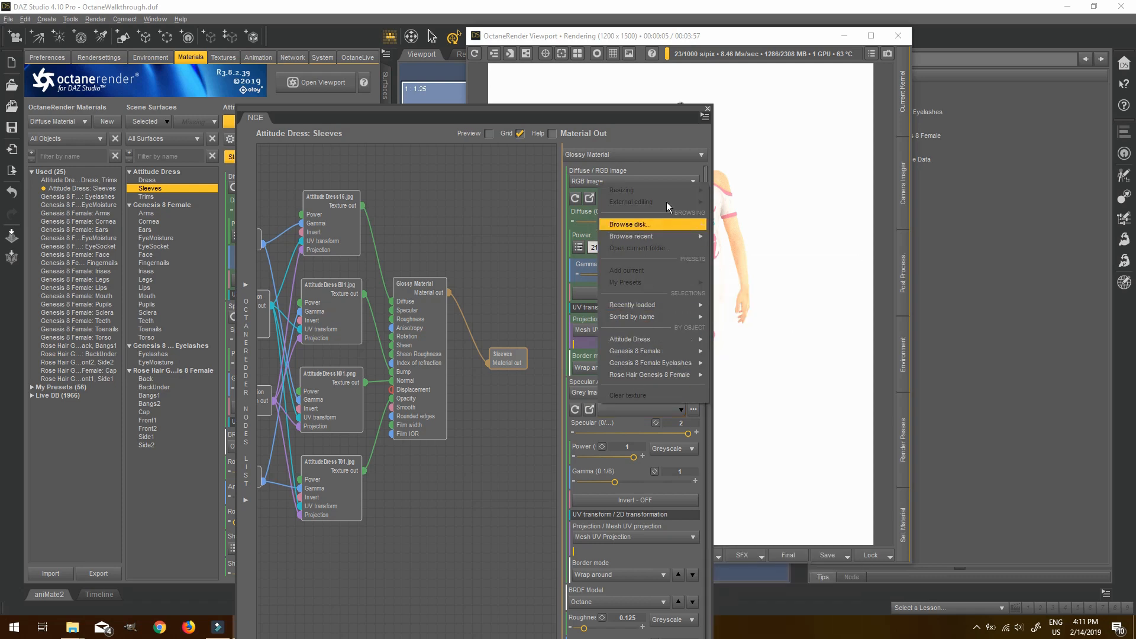
pyautogui.click(647, 113)
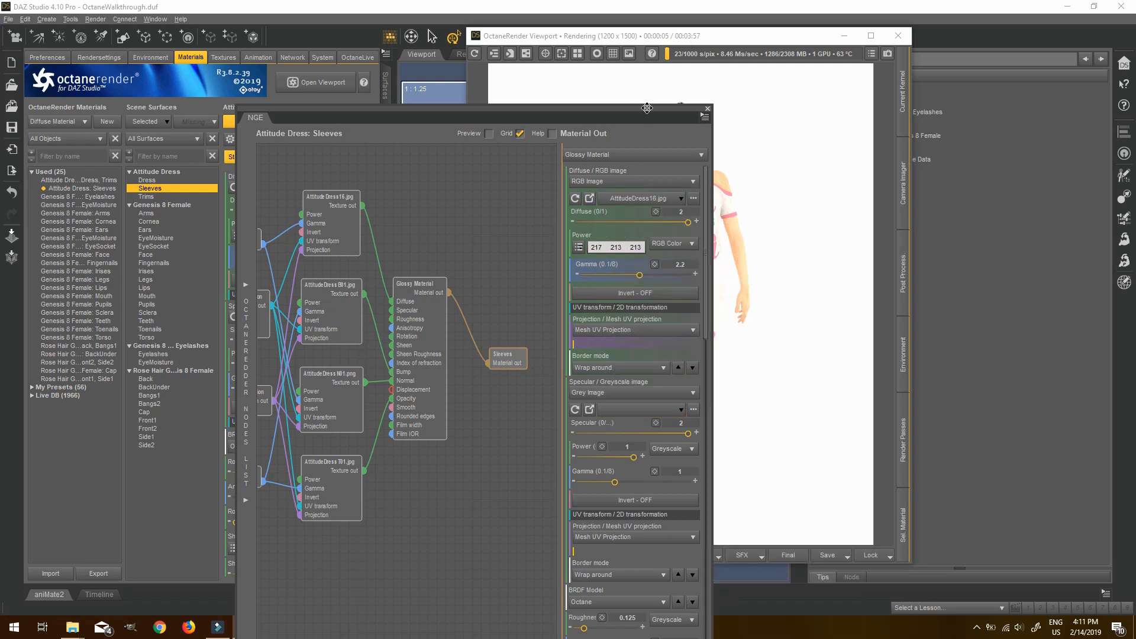
# Return the Specular input of the Sleeves material to RGB Color at 255, 255, 255, and close the Nodegraph Editor.
pyautogui.click(635, 393)
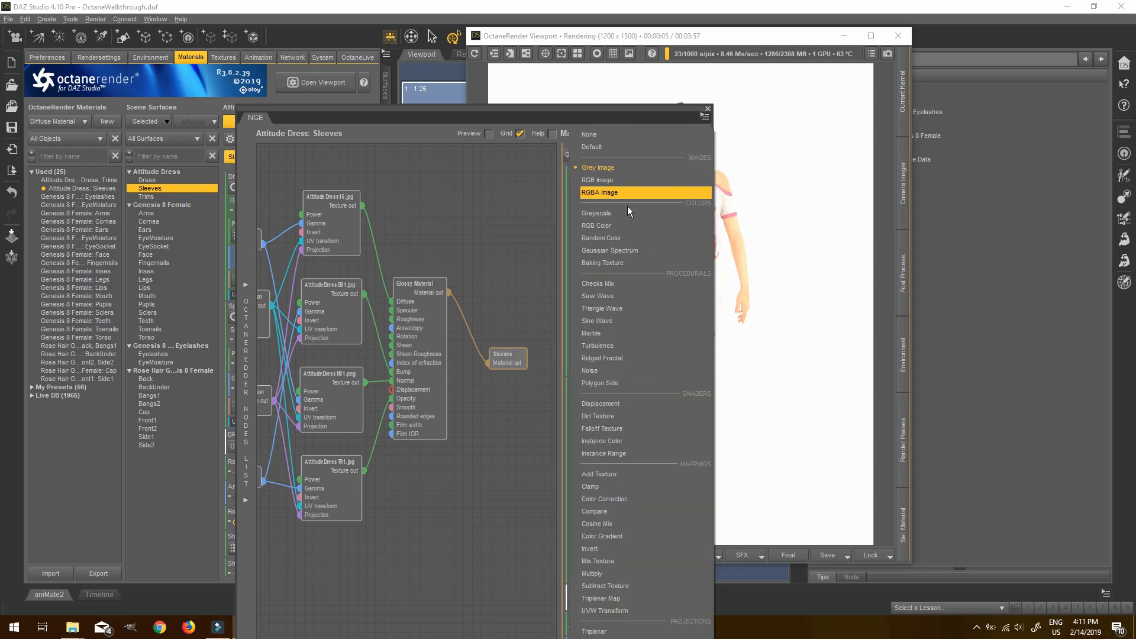
pyautogui.click(612, 226)
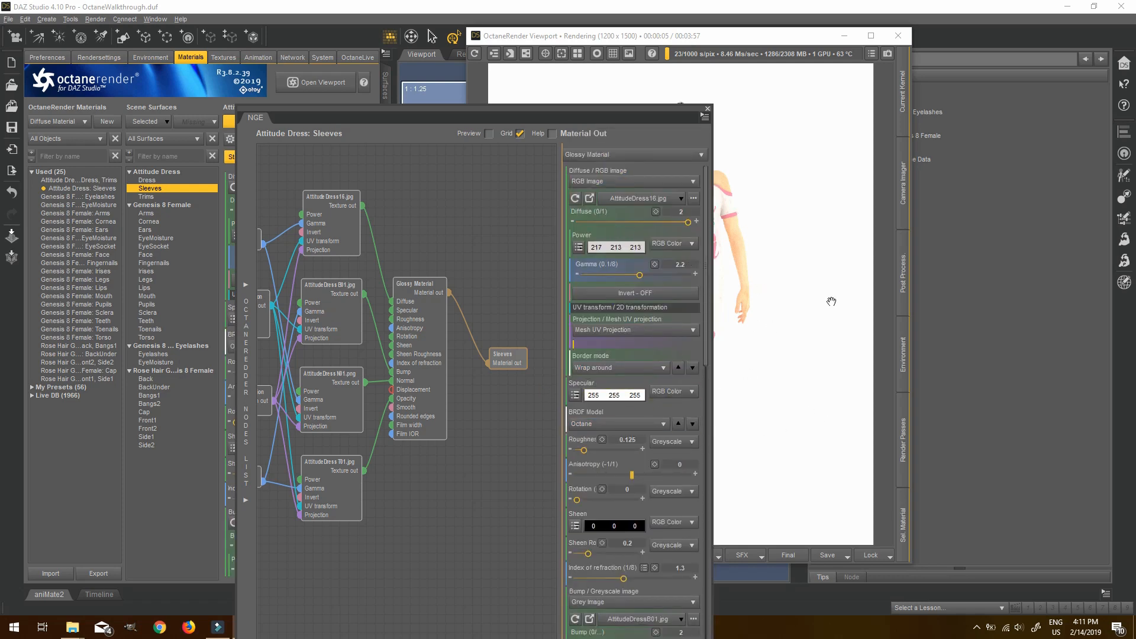
pyautogui.click(765, 182)
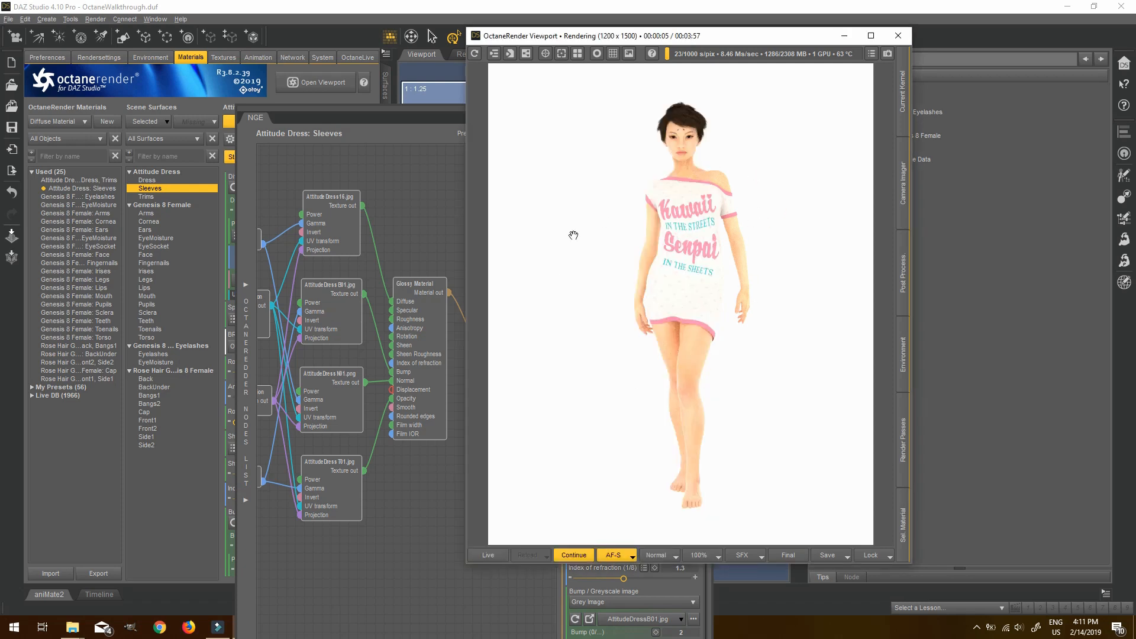
pyautogui.click(412, 105)
pyautogui.click(413, 110)
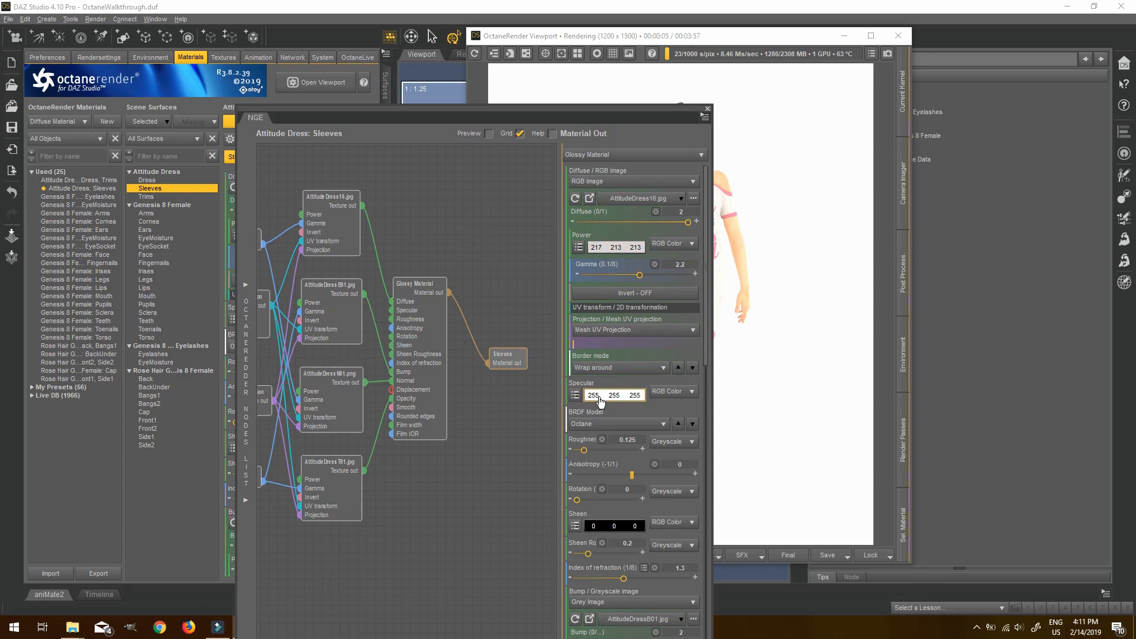
pyautogui.click(675, 392)
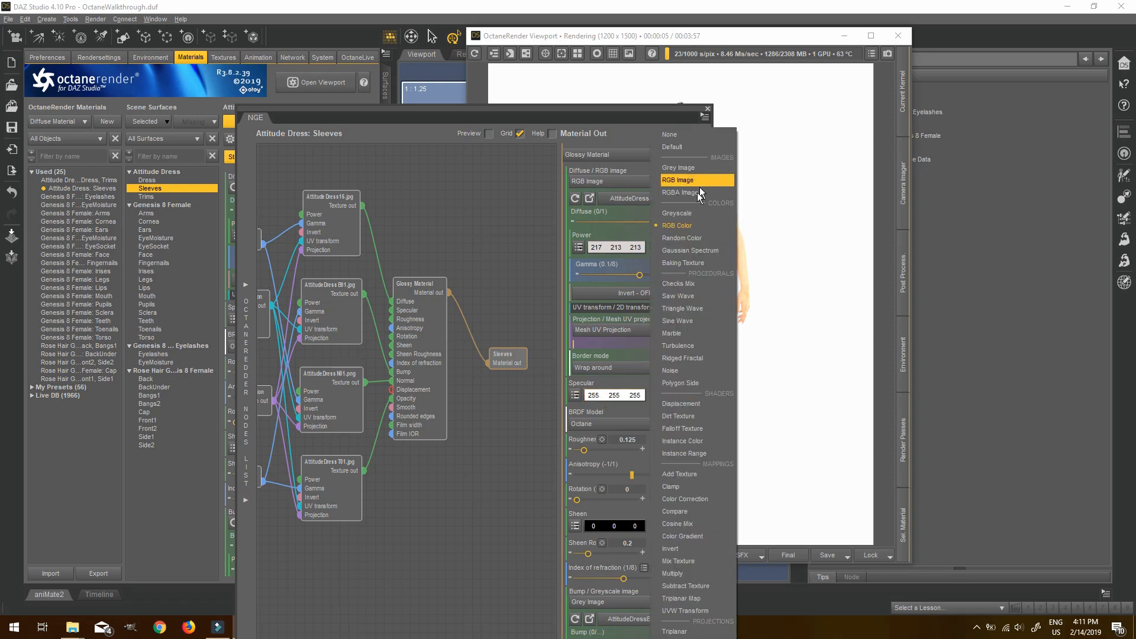
pyautogui.click(797, 205)
pyautogui.click(423, 115)
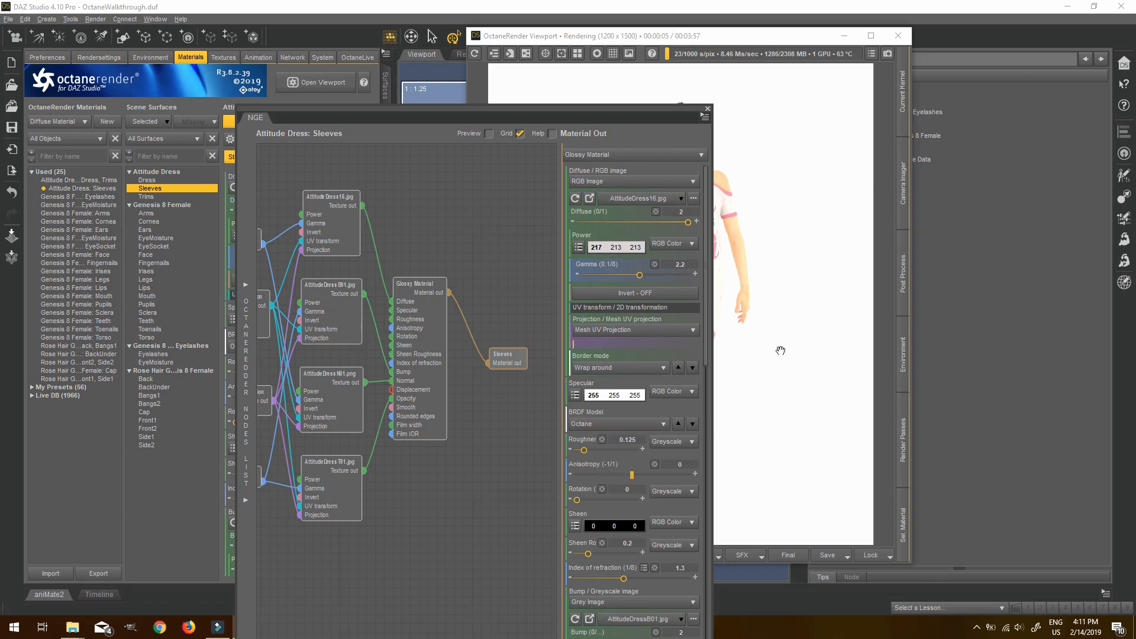
pyautogui.click(707, 108)
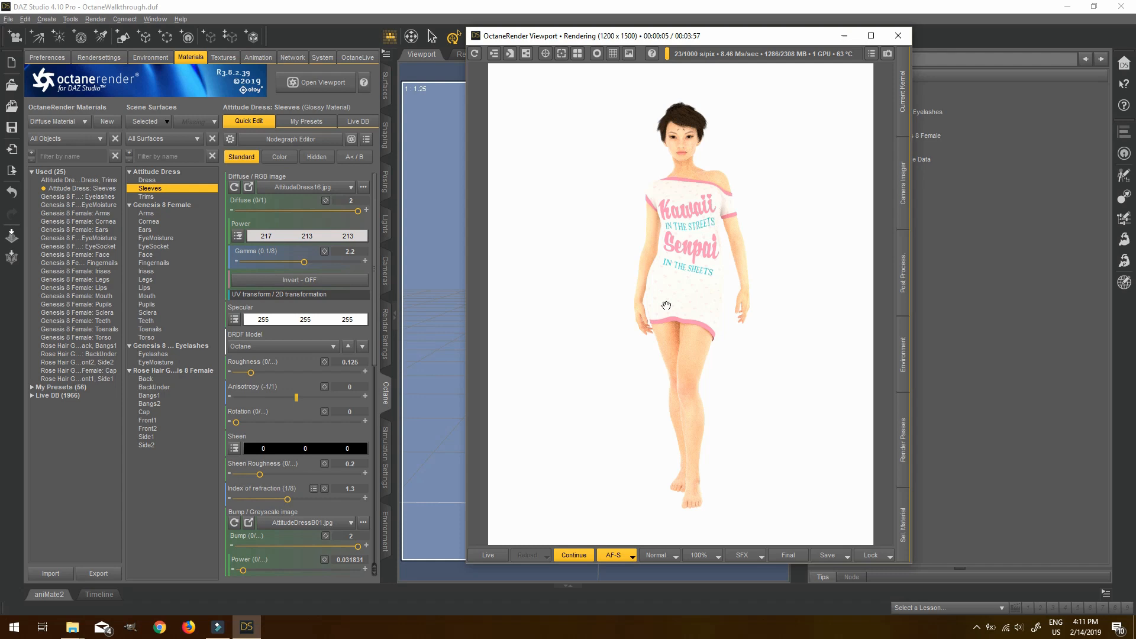
# Resume the preview render with its window beside the figure in the scene viewport, and rebuild the scene.
pyautogui.click(574, 556)
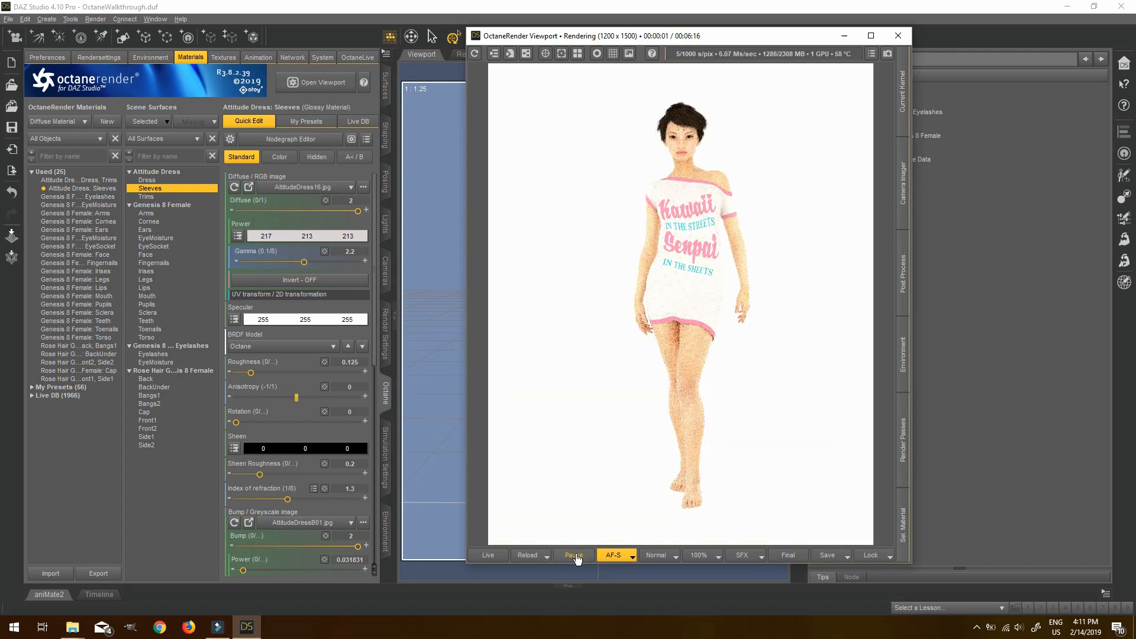
pyautogui.click(577, 558)
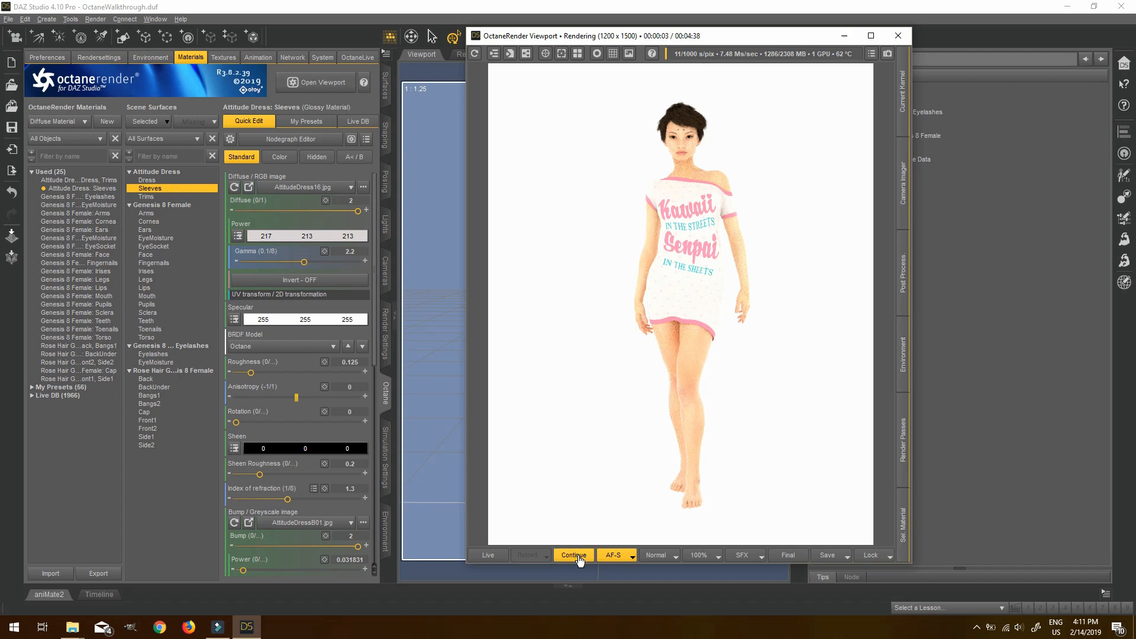
pyautogui.click(574, 556)
pyautogui.moveTo(669, 40); pyautogui.dragTo(852, 34)
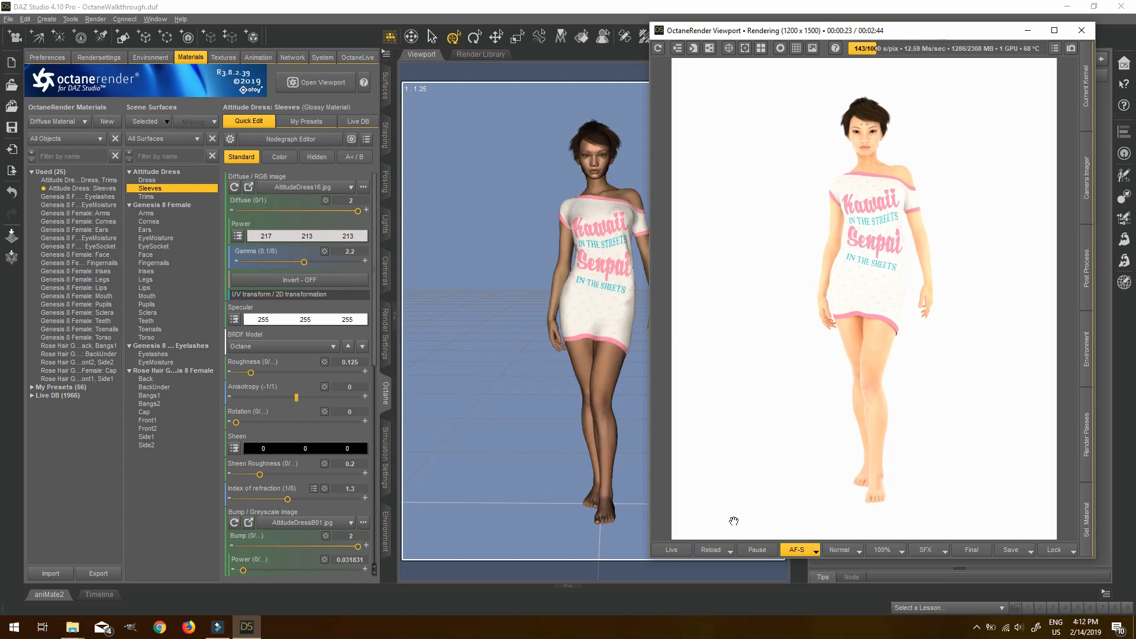
pyautogui.click(730, 552)
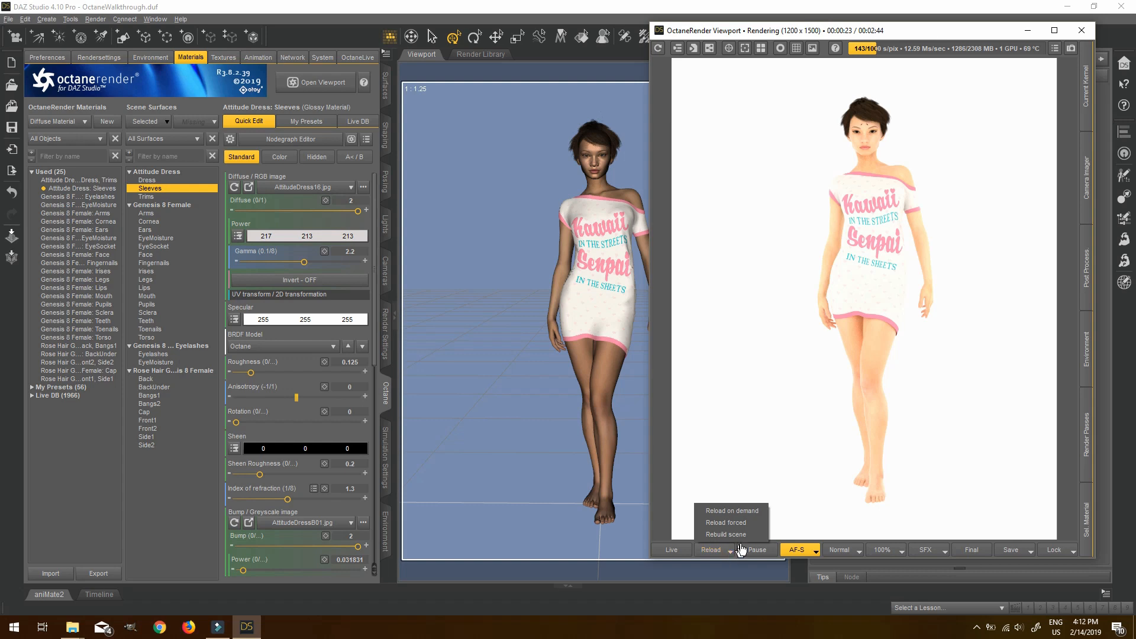
pyautogui.click(748, 533)
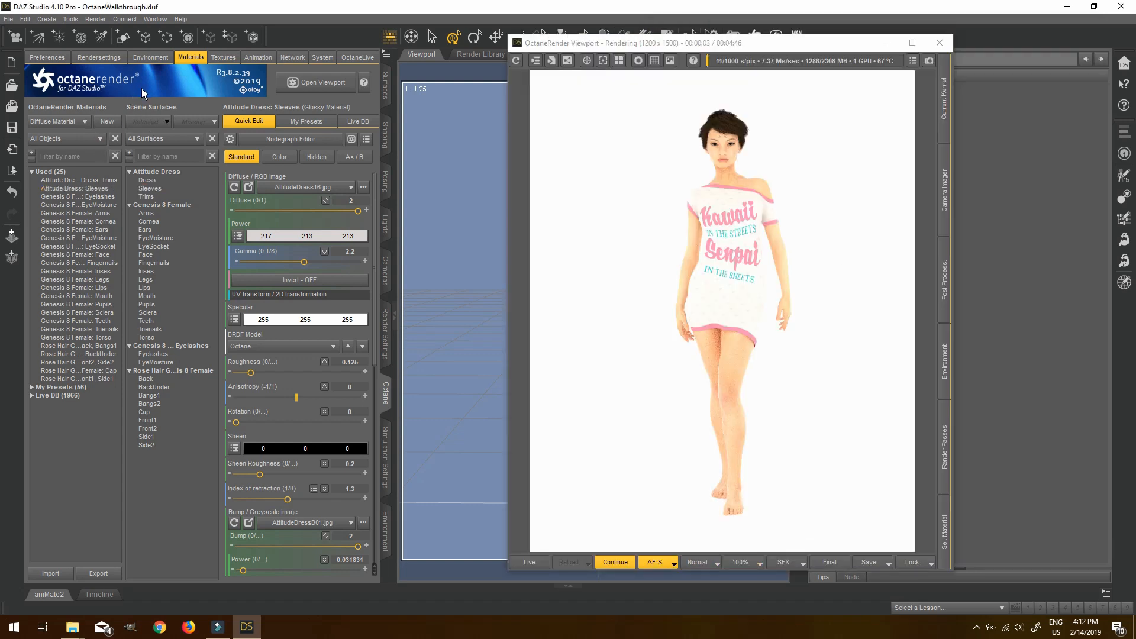
# Switch the environment to the Default Daylight environment and resume the preview render.
pyautogui.click(137, 54)
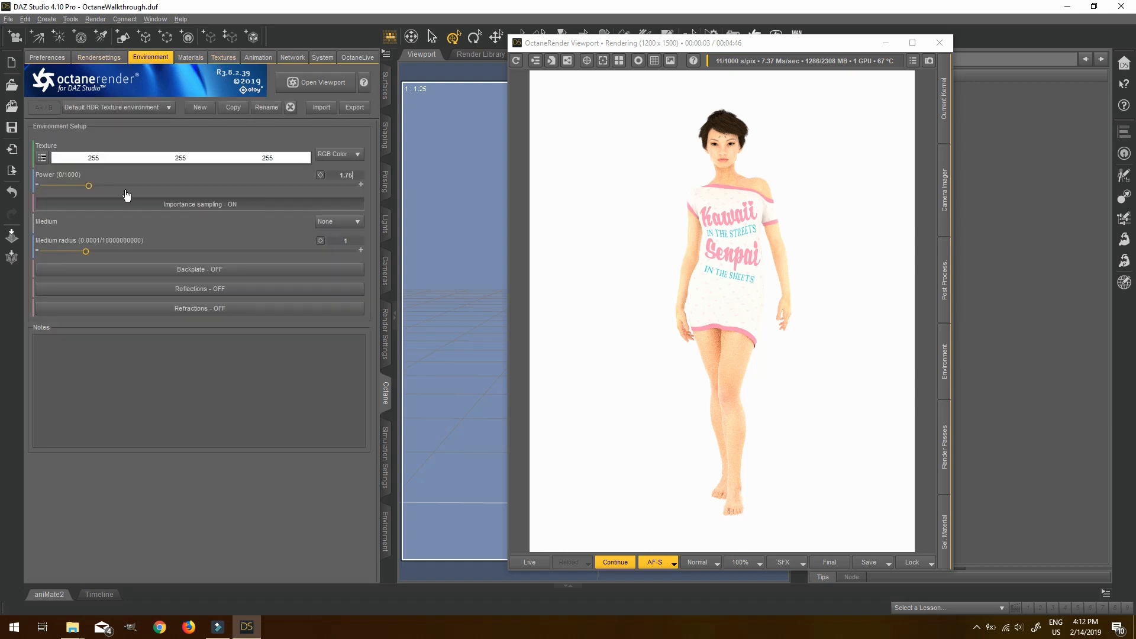
pyautogui.click(125, 108)
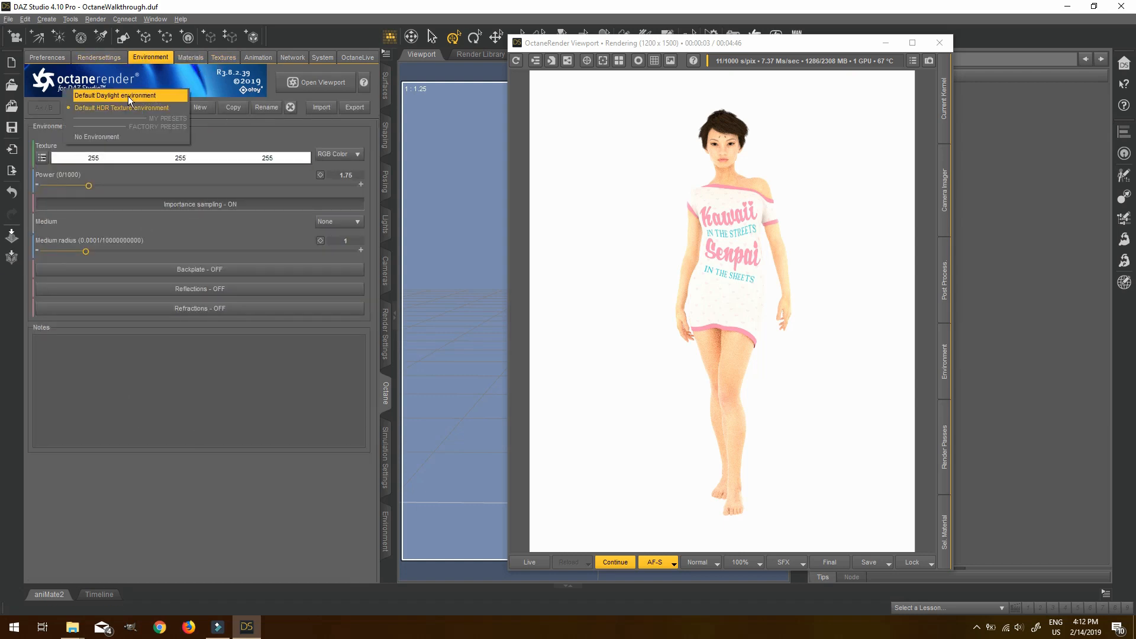
pyautogui.click(128, 95)
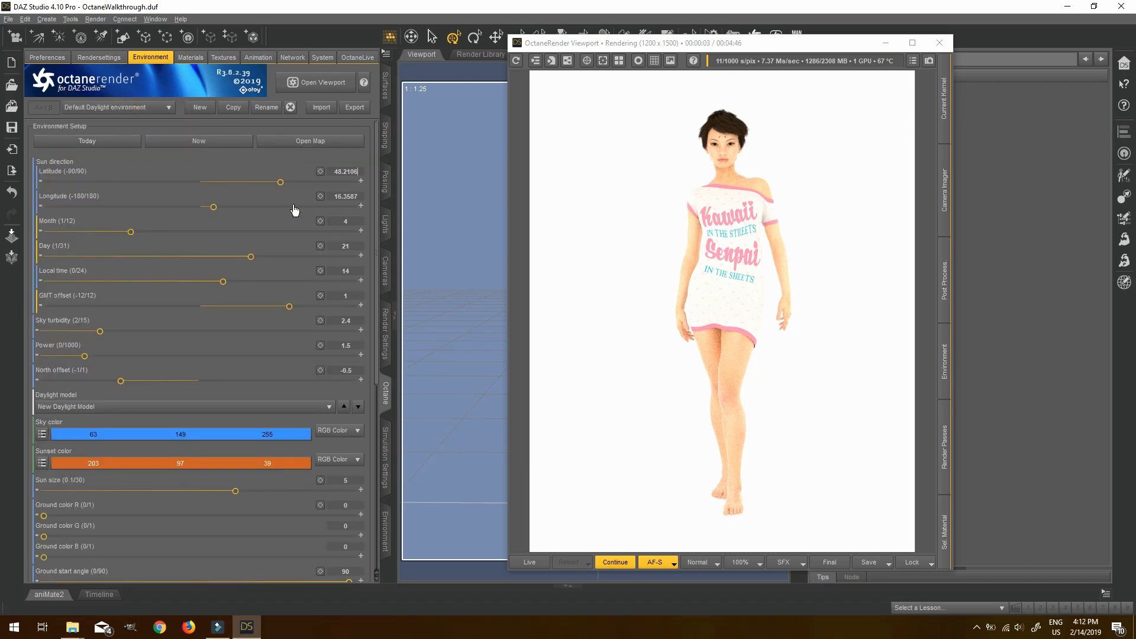
pyautogui.click(712, 234)
pyautogui.click(619, 563)
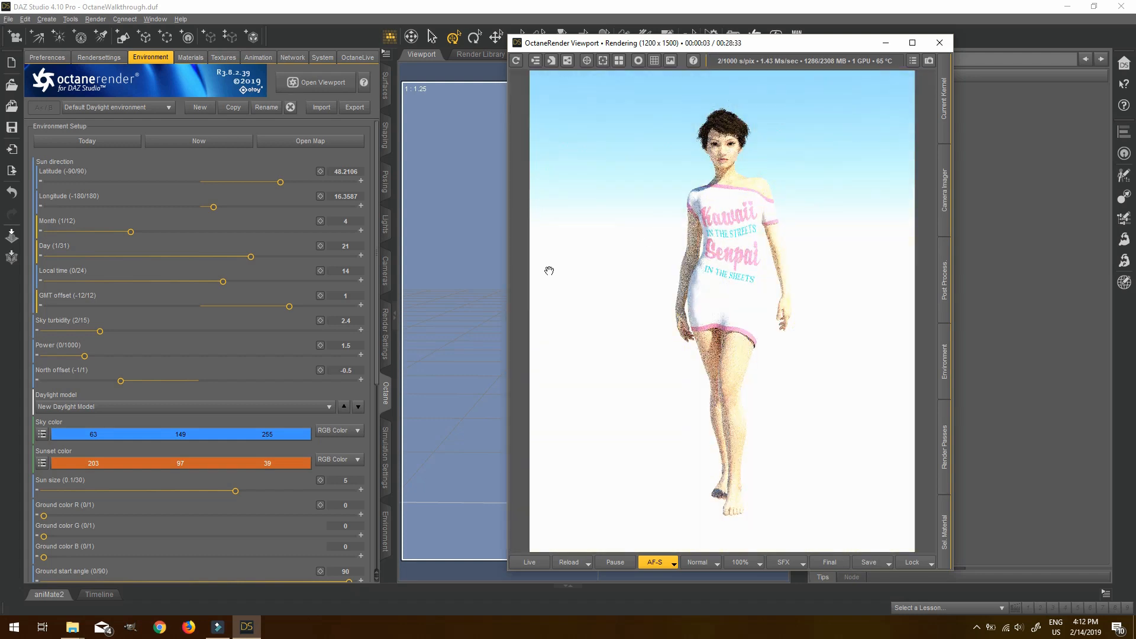
# Set the daylight environment's local time to 16 and its power to 1.
pyautogui.click(350, 267)
pyautogui.doubleClick(359, 270)
pyautogui.write('1')
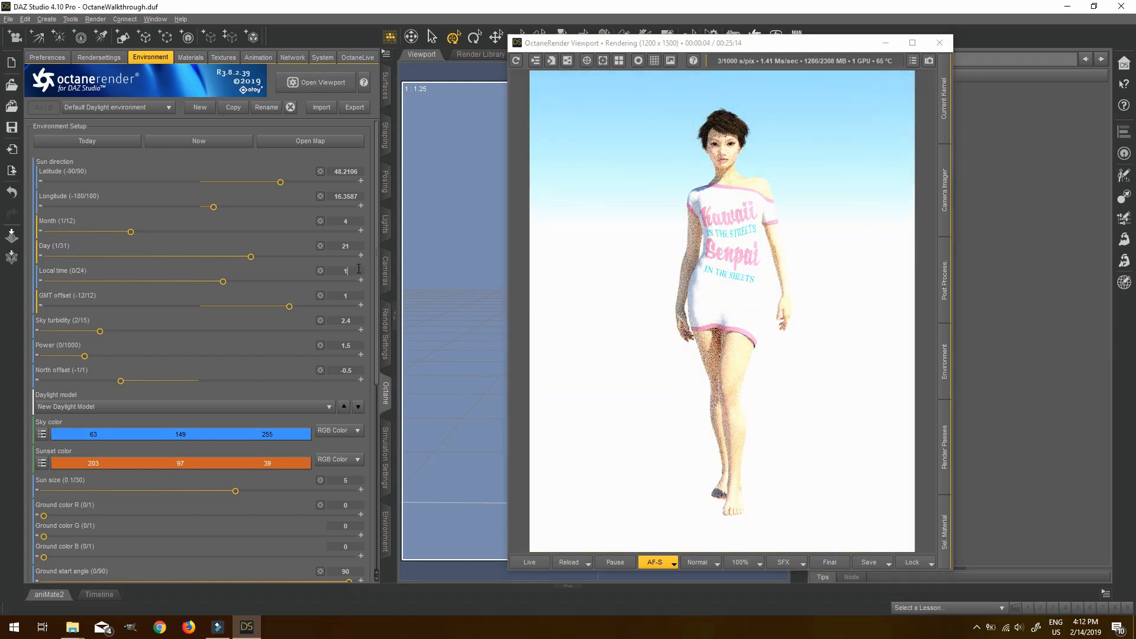
pyautogui.write('6')
pyautogui.press('Return')
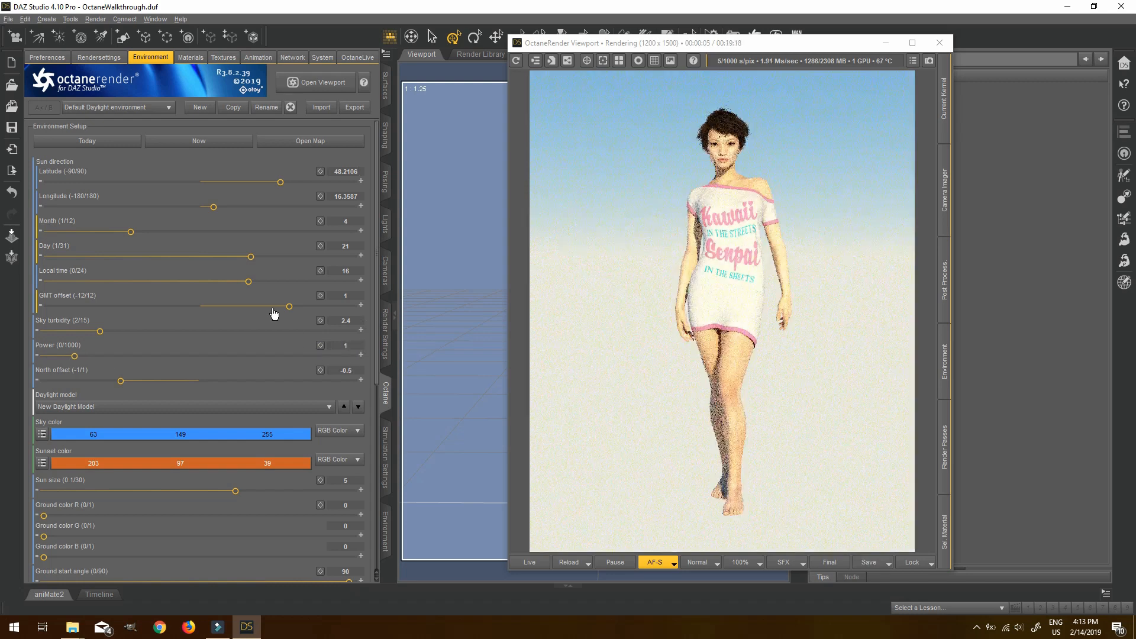
# Increase the daylight sun size to 5.4 and pause the preview render.
pyautogui.scroll(-5, 273, 313)
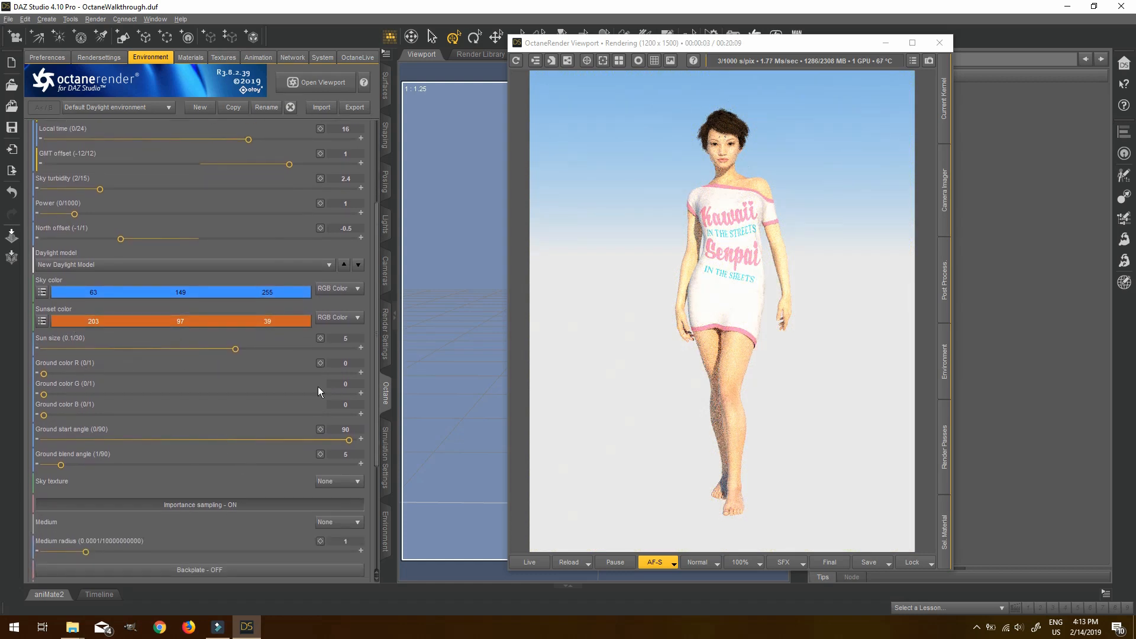
pyautogui.moveTo(236, 355); pyautogui.dragTo(240, 349)
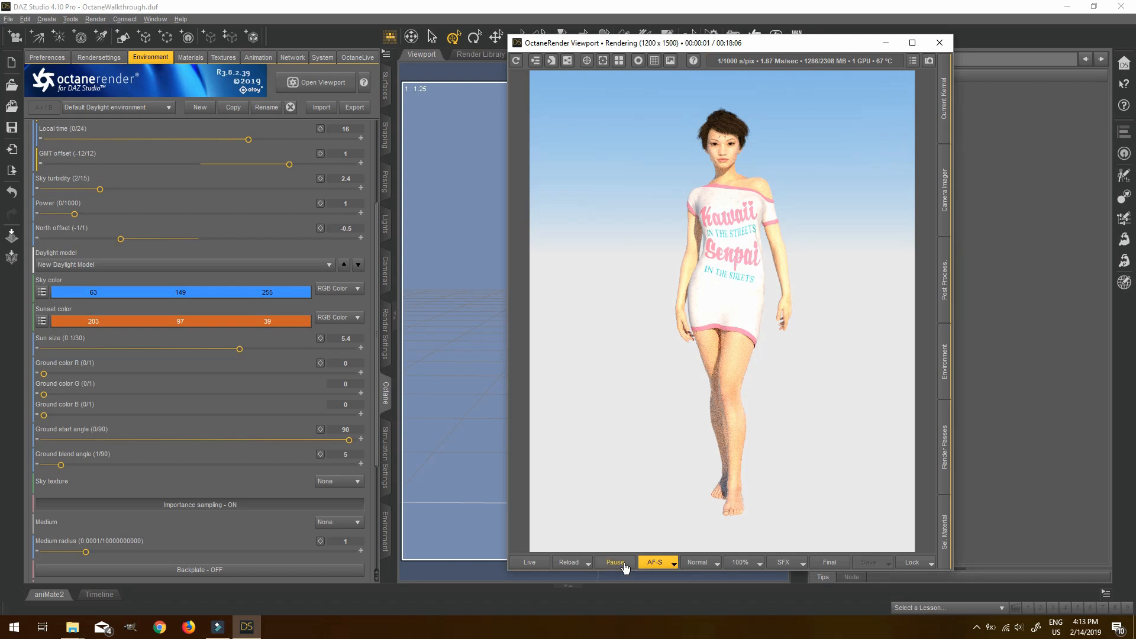
pyautogui.click(623, 562)
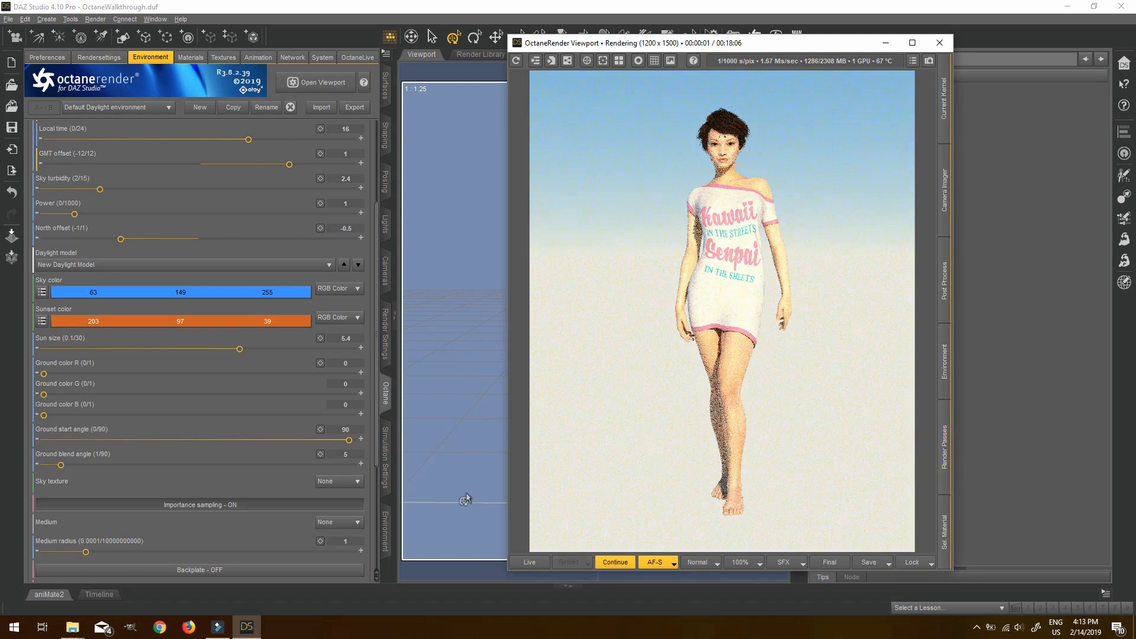
# Create a plane primitive at the world center, 50 m in size with 1 division and Y Positive axis.
pyautogui.click(885, 44)
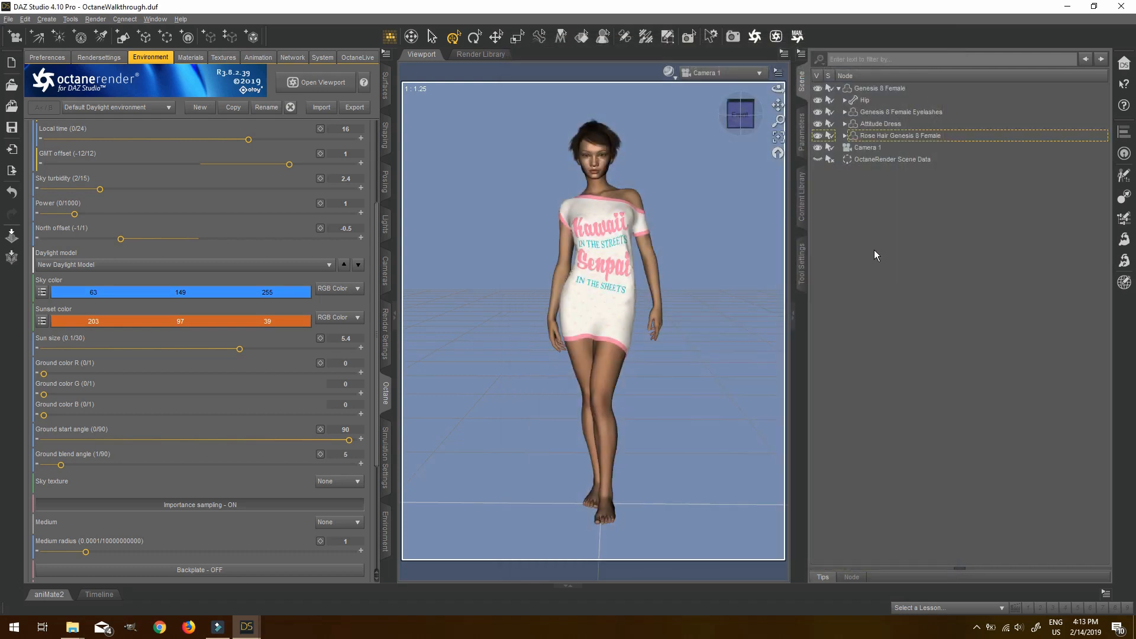
pyautogui.click(47, 20)
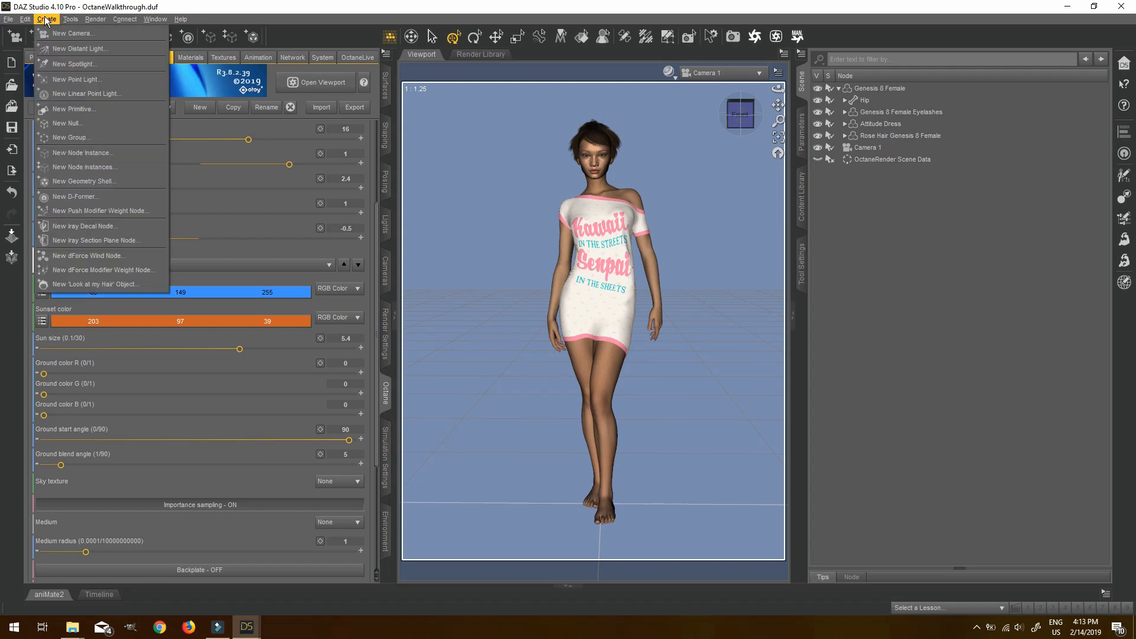
pyautogui.click(59, 110)
pyautogui.click(520, 265)
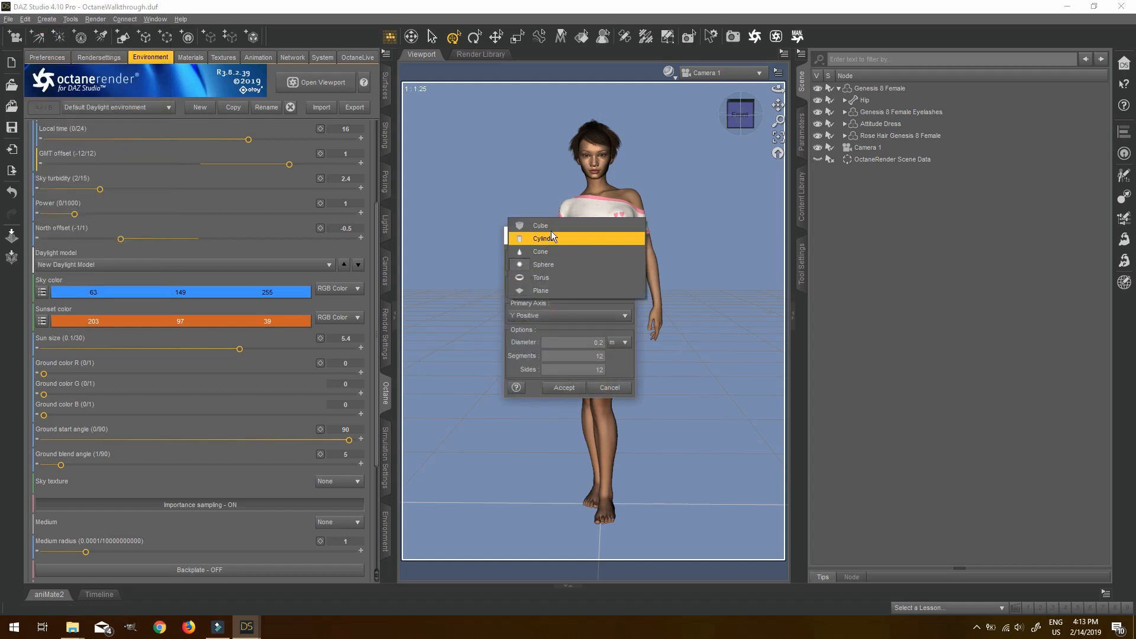
pyautogui.click(539, 288)
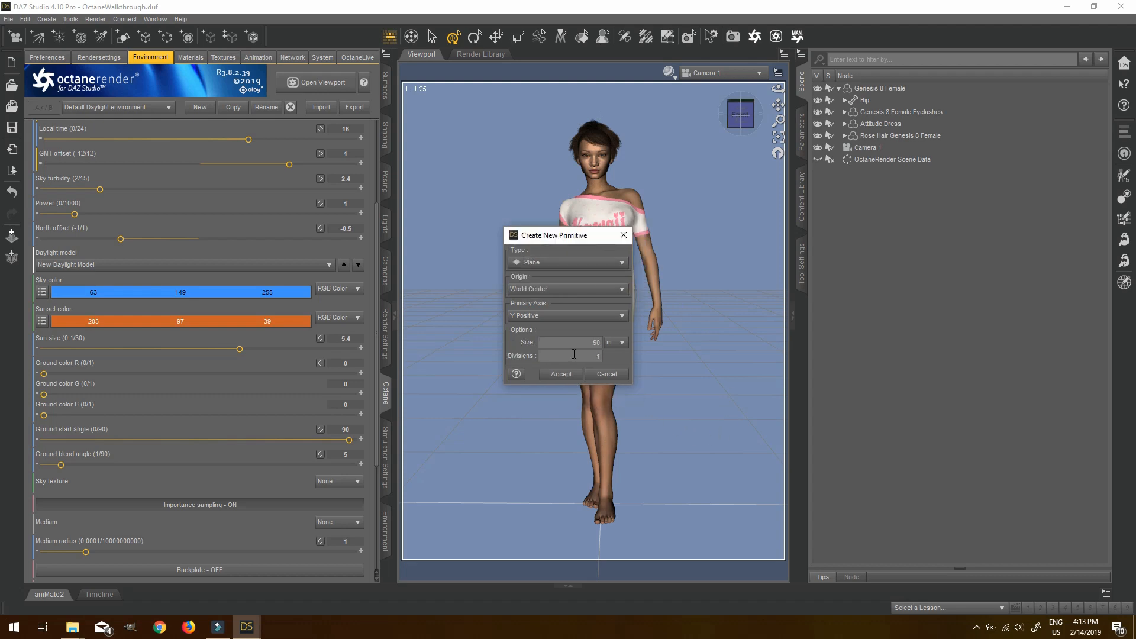
pyautogui.click(561, 375)
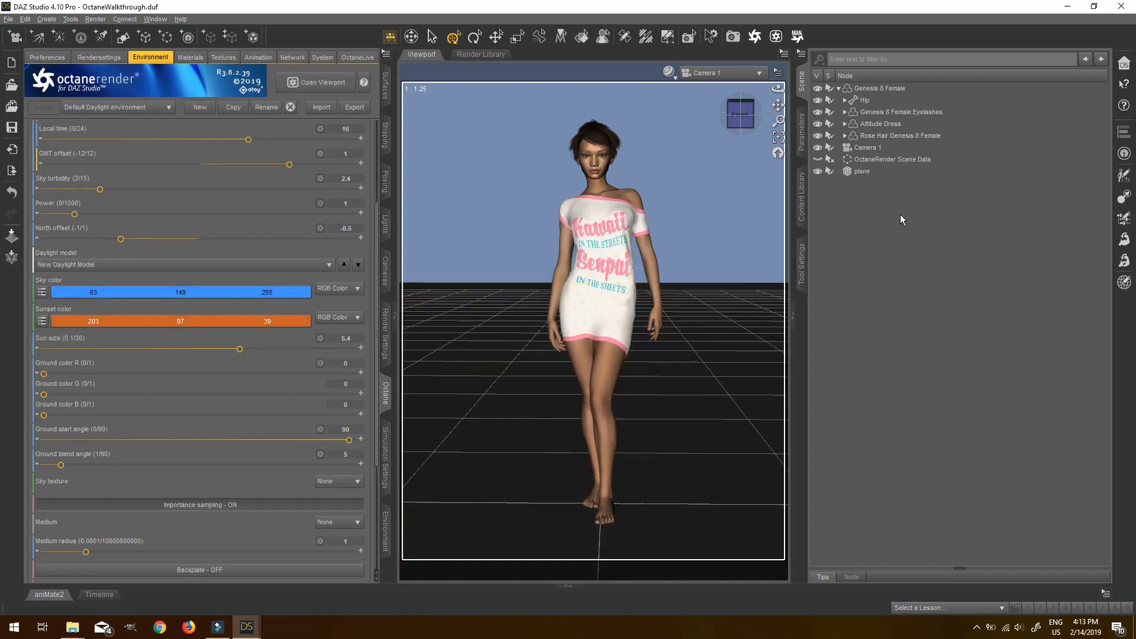
# Reopen the Octane render viewport, resume the preview render and rebuild the scene to include the plane.
pyautogui.click(286, 88)
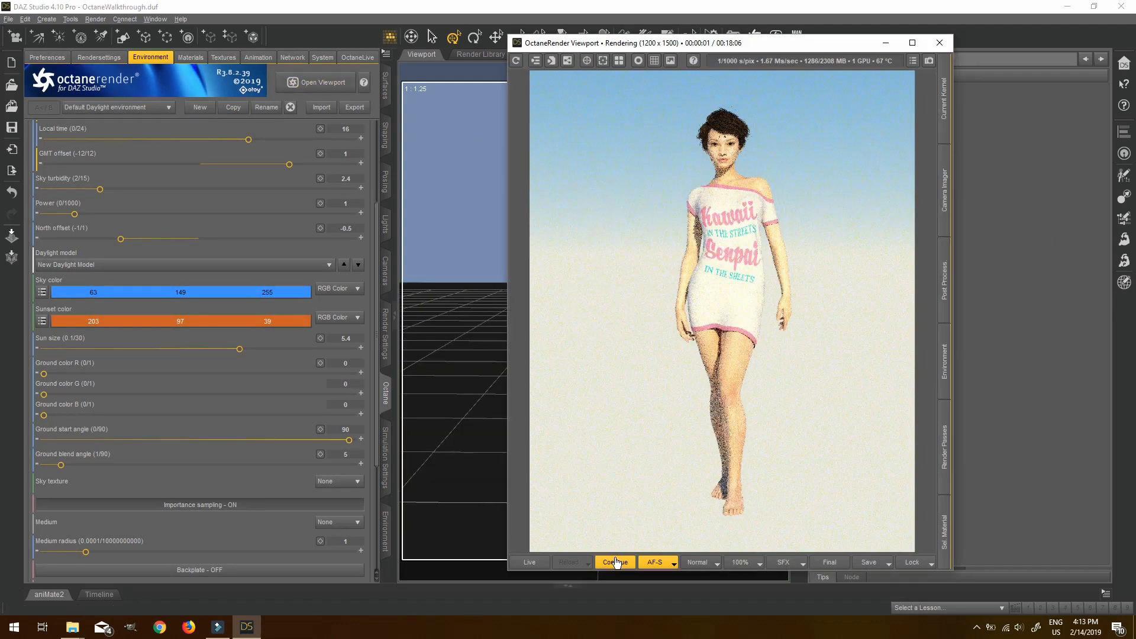
pyautogui.click(535, 562)
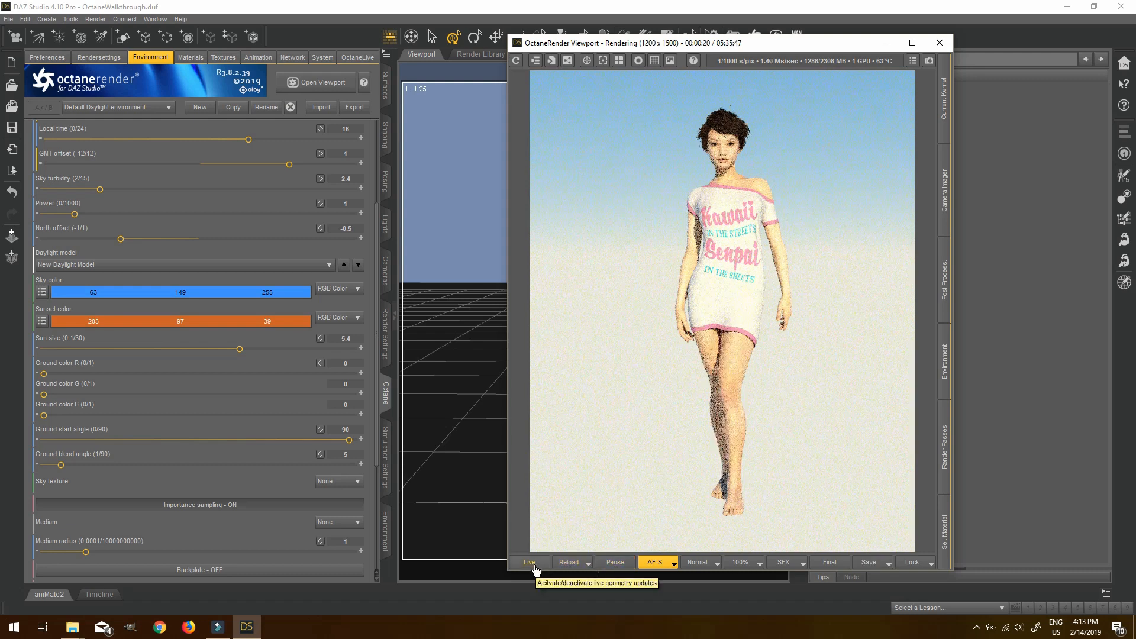
pyautogui.click(588, 562)
pyautogui.click(580, 548)
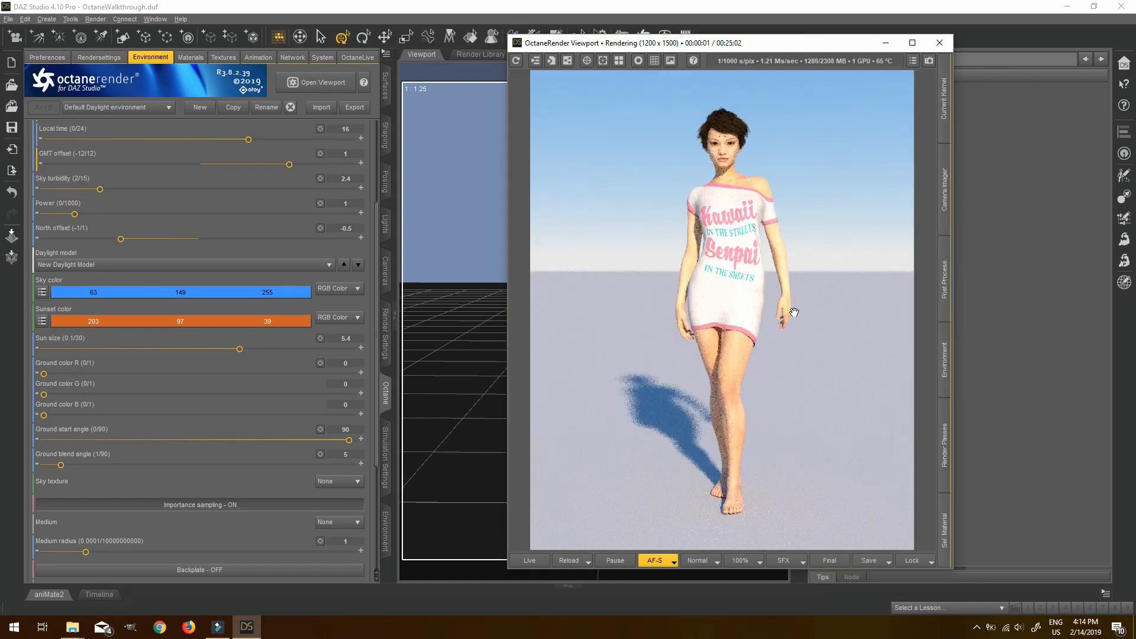
# Create a new Octane auto material from the plane's Default surface.
pyautogui.click(187, 59)
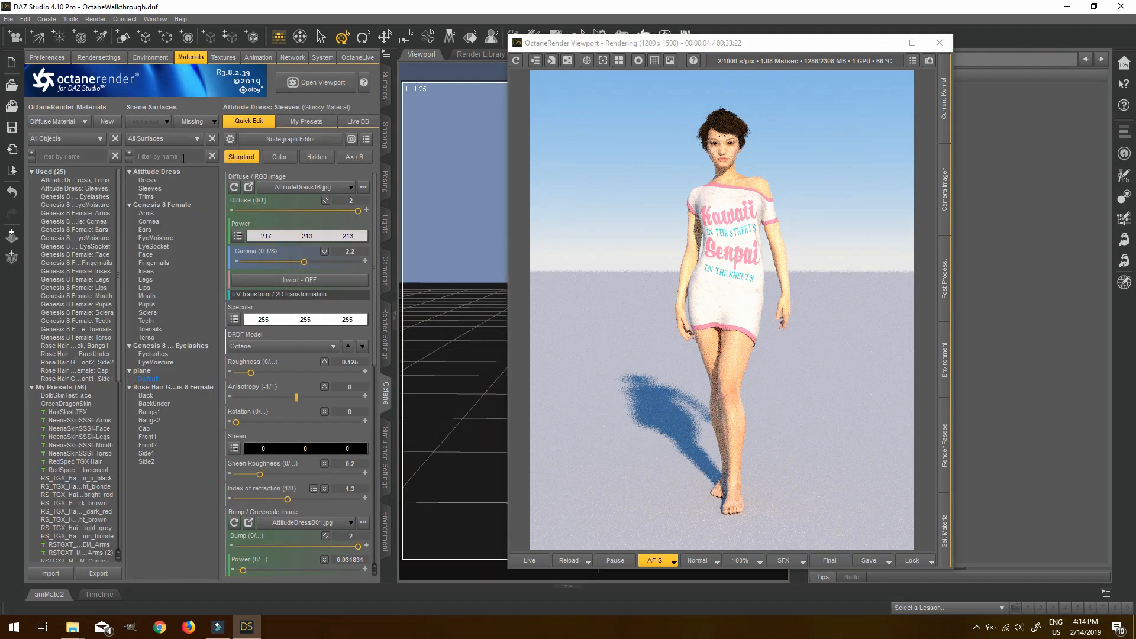
pyautogui.rightClick(142, 379)
pyautogui.moveTo(165, 396)
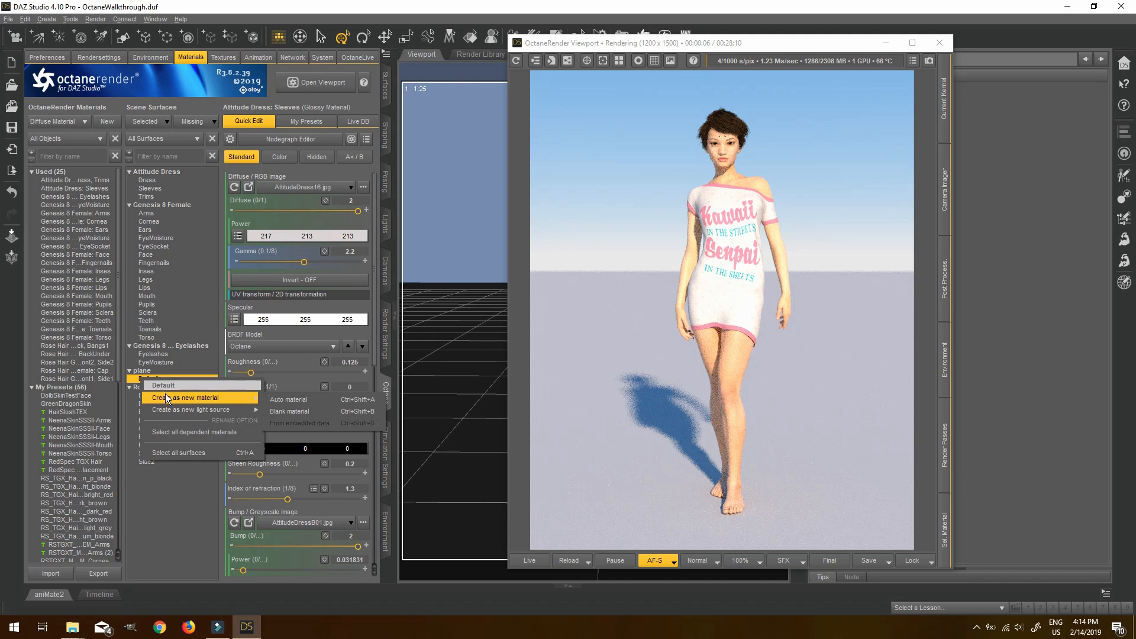
pyautogui.click(300, 400)
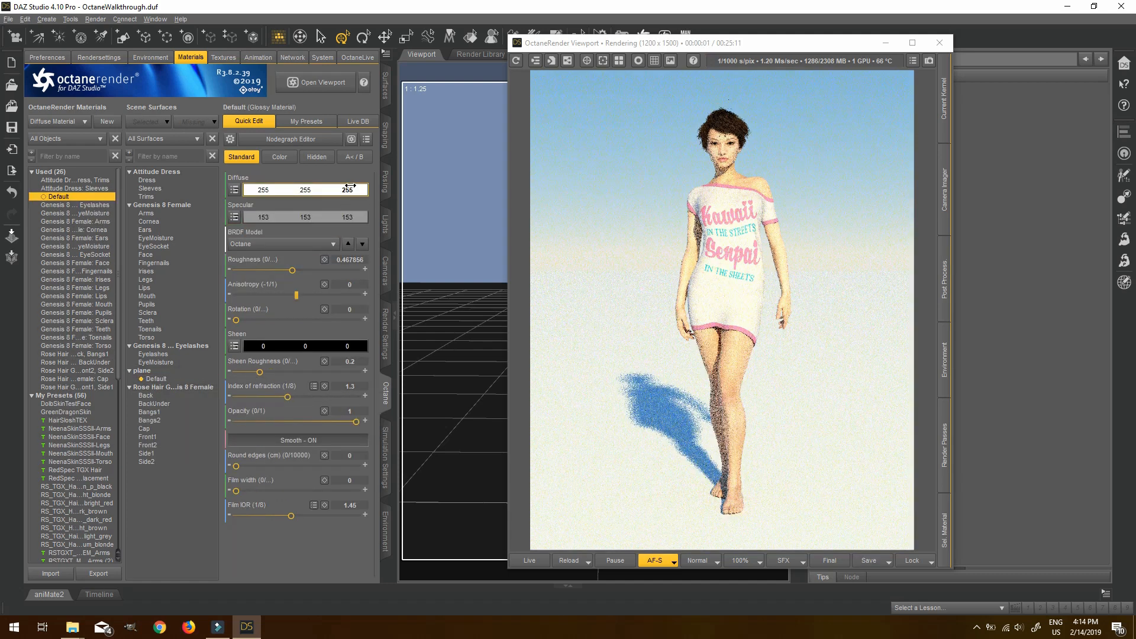
# Change the plane's material to Diffuse Material in the nodegraph editor and turn its shadow catcher on.
pyautogui.click(289, 141)
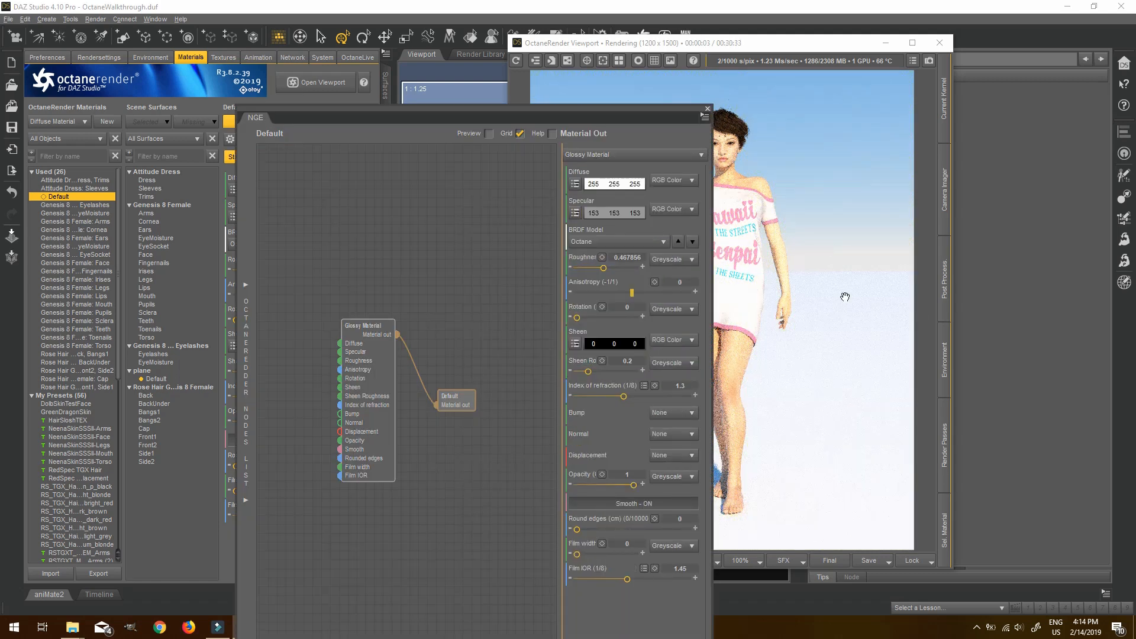
pyautogui.click(602, 156)
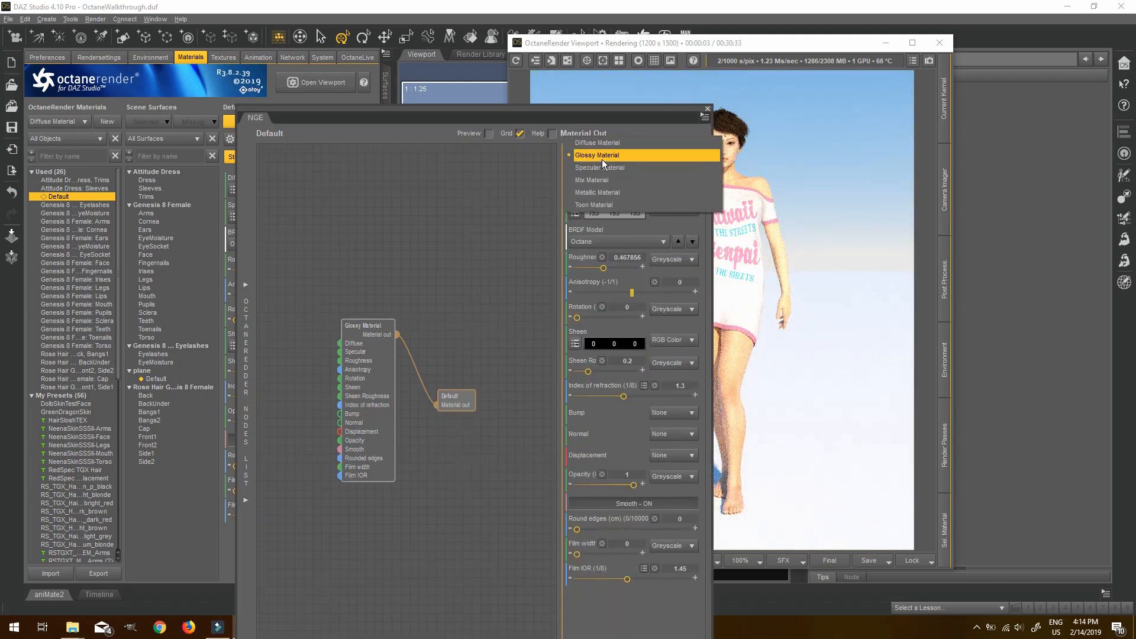
pyautogui.click(602, 142)
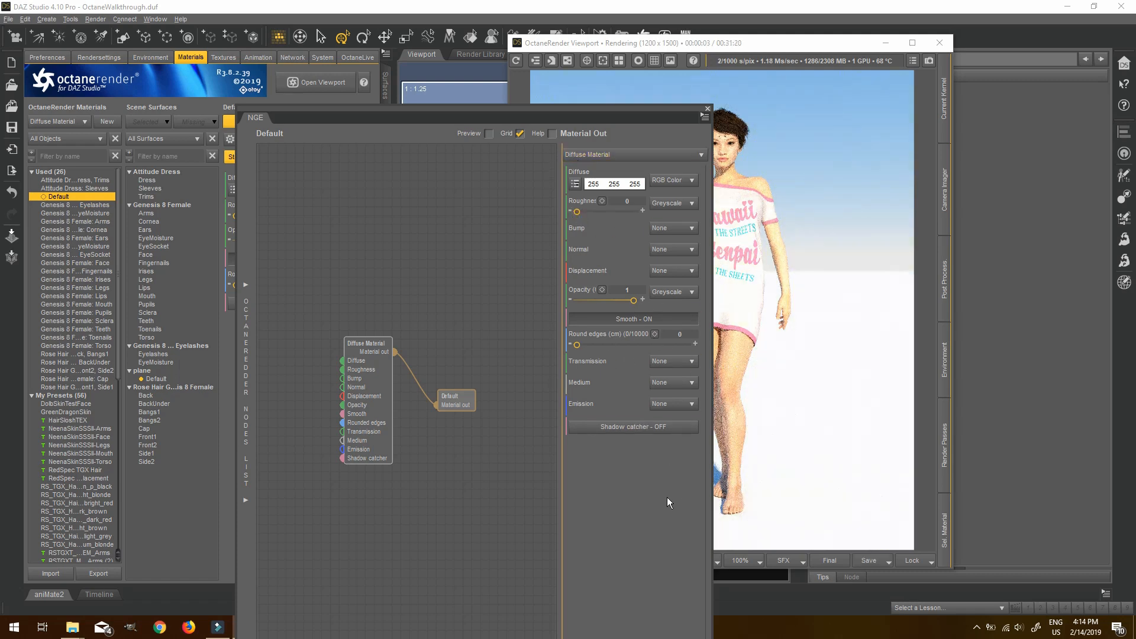
pyautogui.click(633, 428)
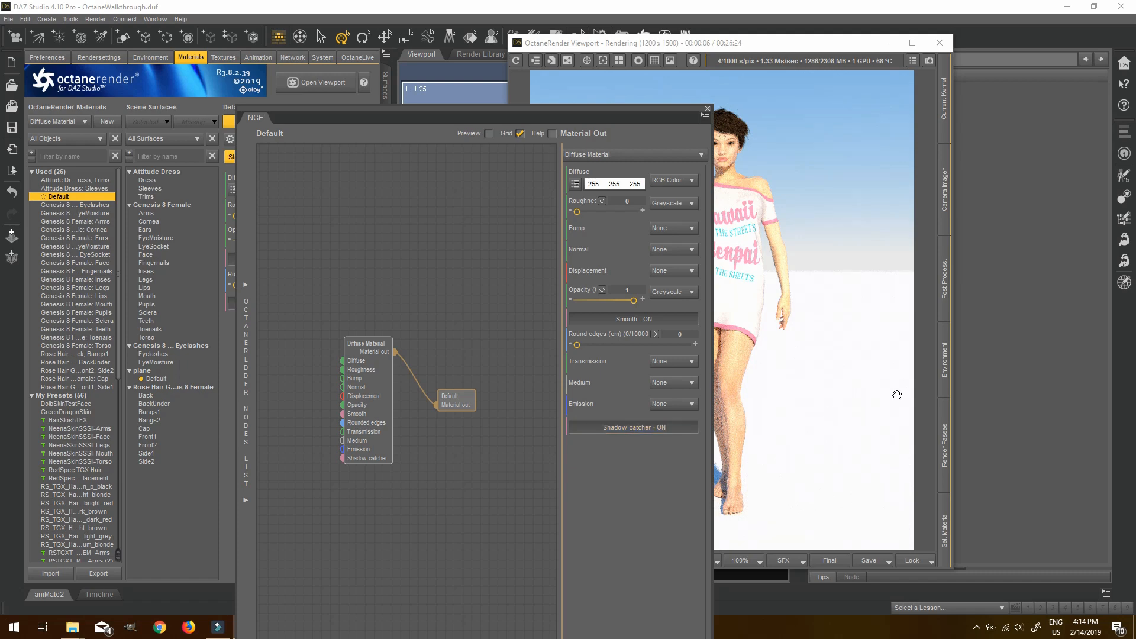
pyautogui.click(708, 109)
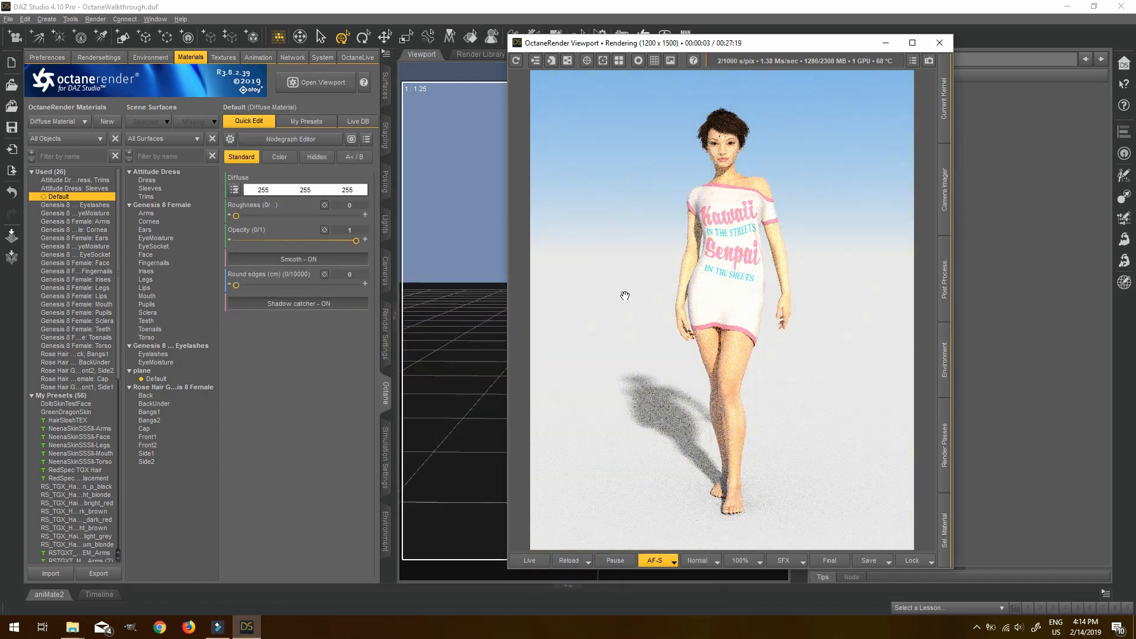
pyautogui.scroll(3, 682, 271)
pyautogui.scroll(-3, 681, 271)
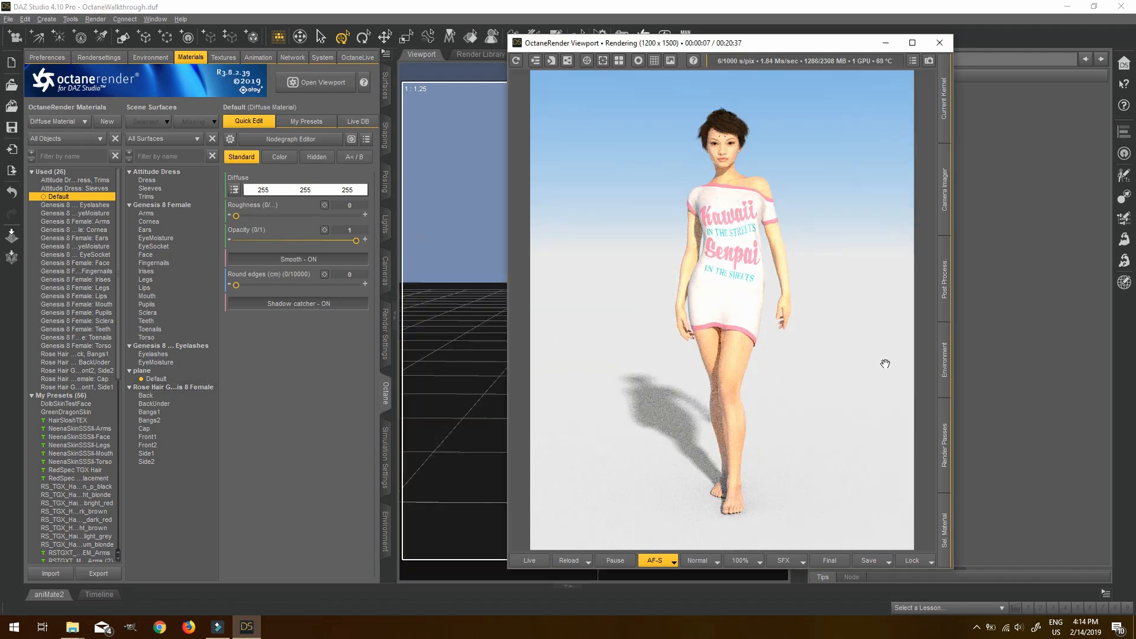
# Try the daylight environment's sun size at 30 and at 0.1, and set it to 20.
pyautogui.click(151, 57)
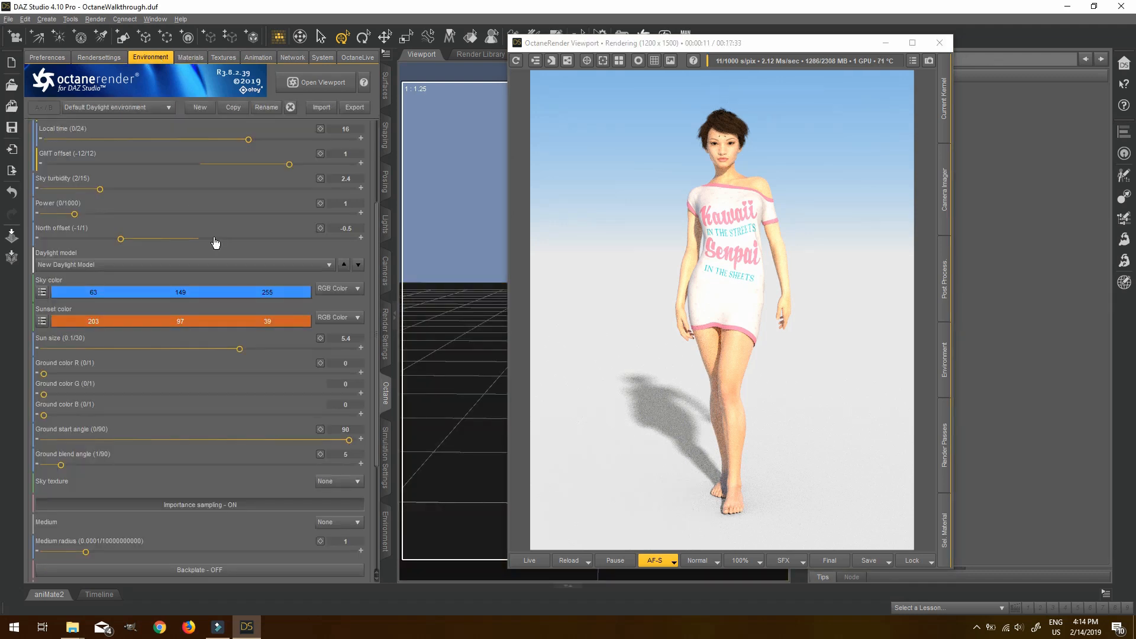
pyautogui.scroll(3, 249, 413)
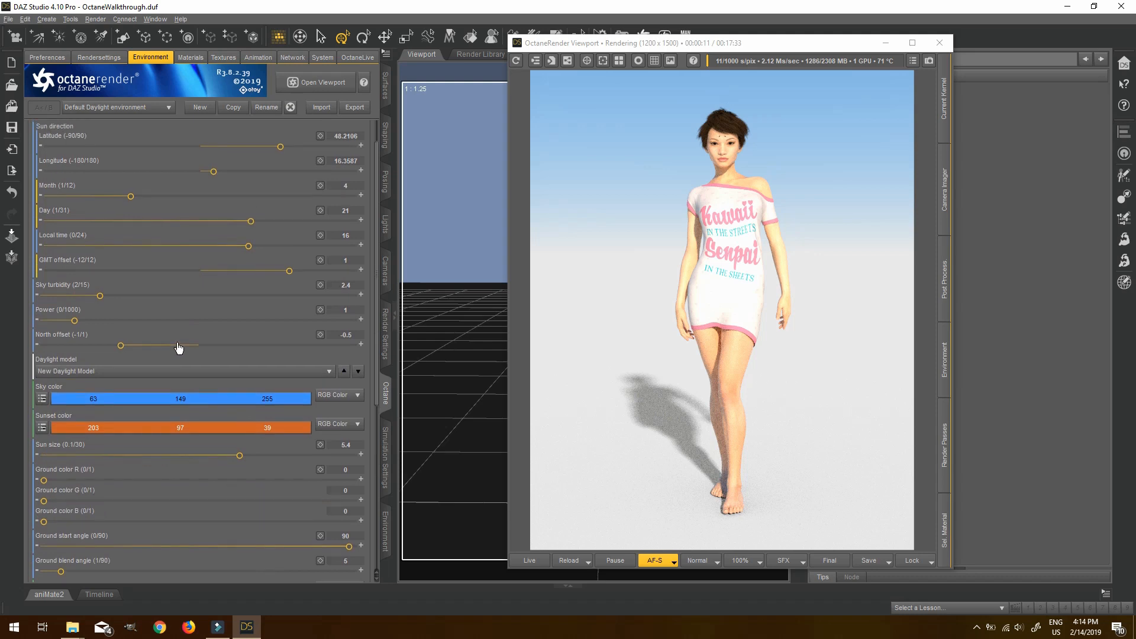
pyautogui.scroll(-2, 273, 489)
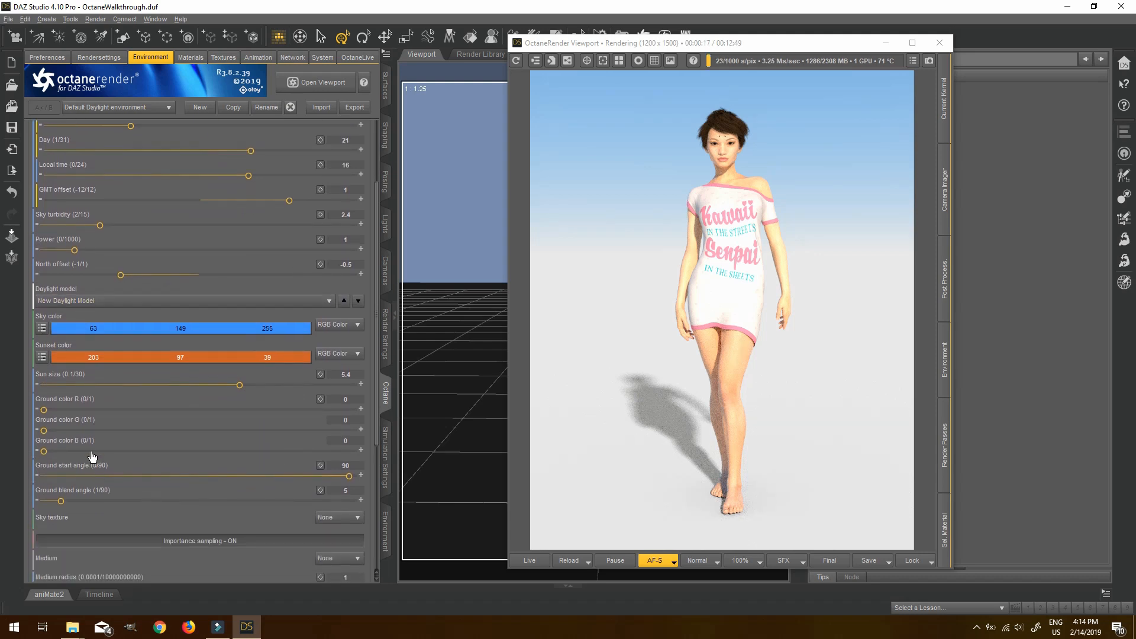
pyautogui.moveTo(240, 384); pyautogui.dragTo(353, 384)
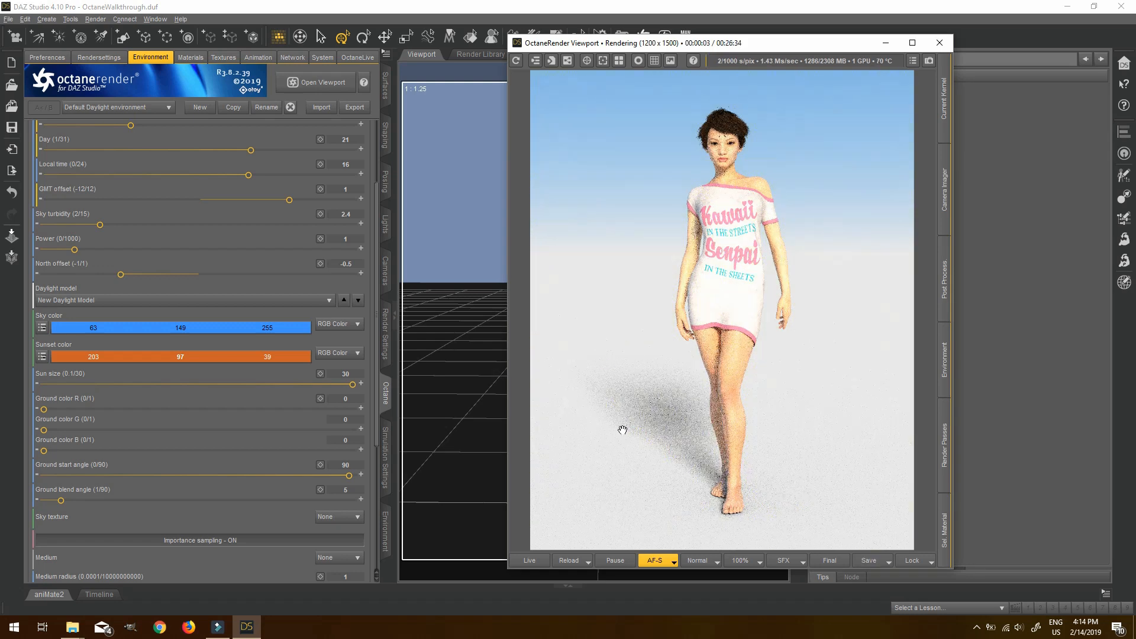
pyautogui.moveTo(351, 384); pyautogui.dragTo(13, 386)
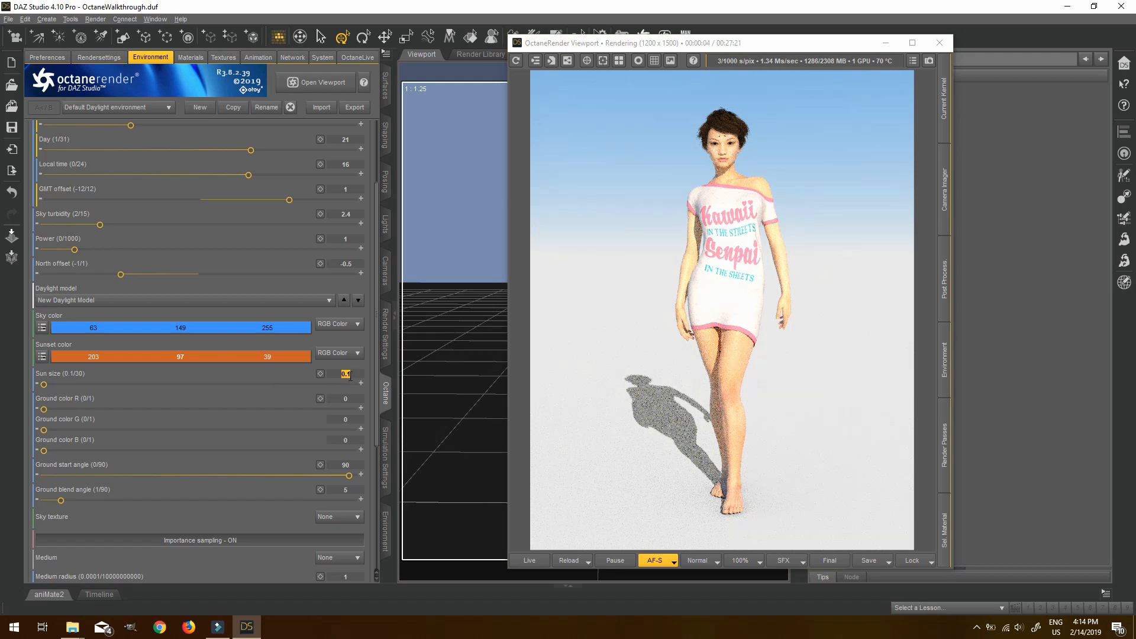
pyautogui.write('20')
pyautogui.press('Return')
pyautogui.click(723, 287)
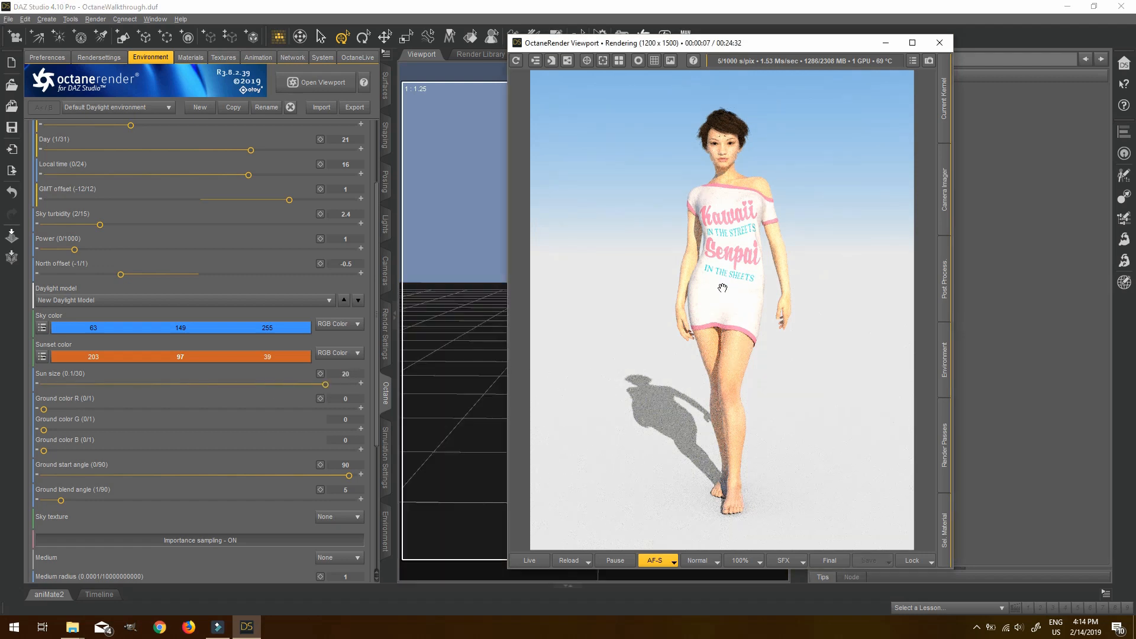
# Switch the environment to the Default HDR Texture environment.
pyautogui.click(165, 216)
pyautogui.scroll(3, 118, 355)
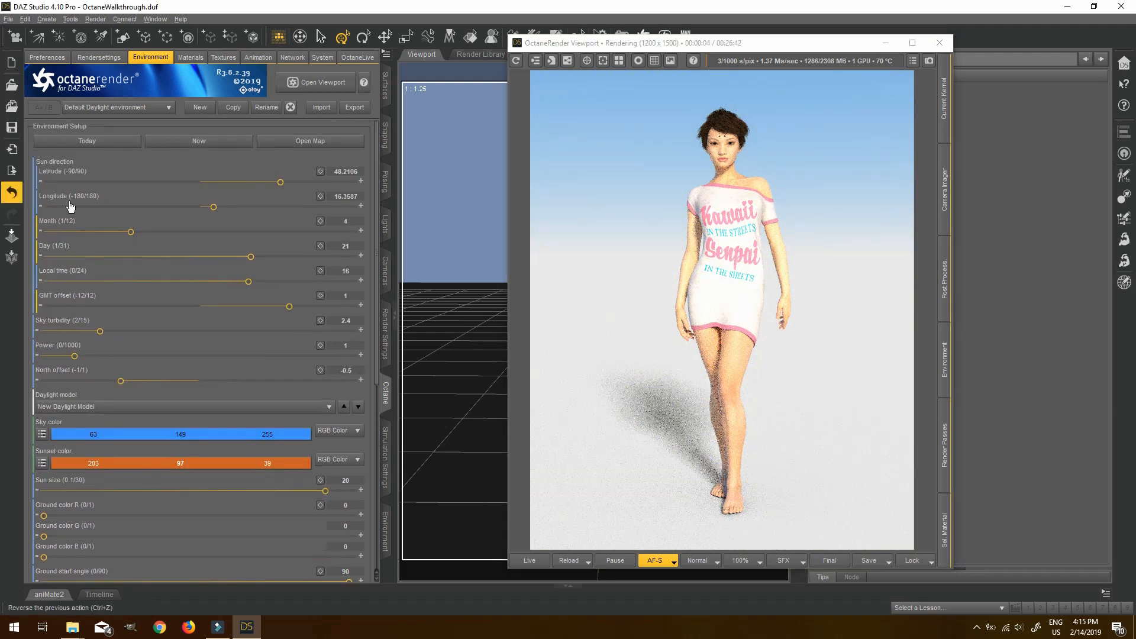
pyautogui.click(109, 109)
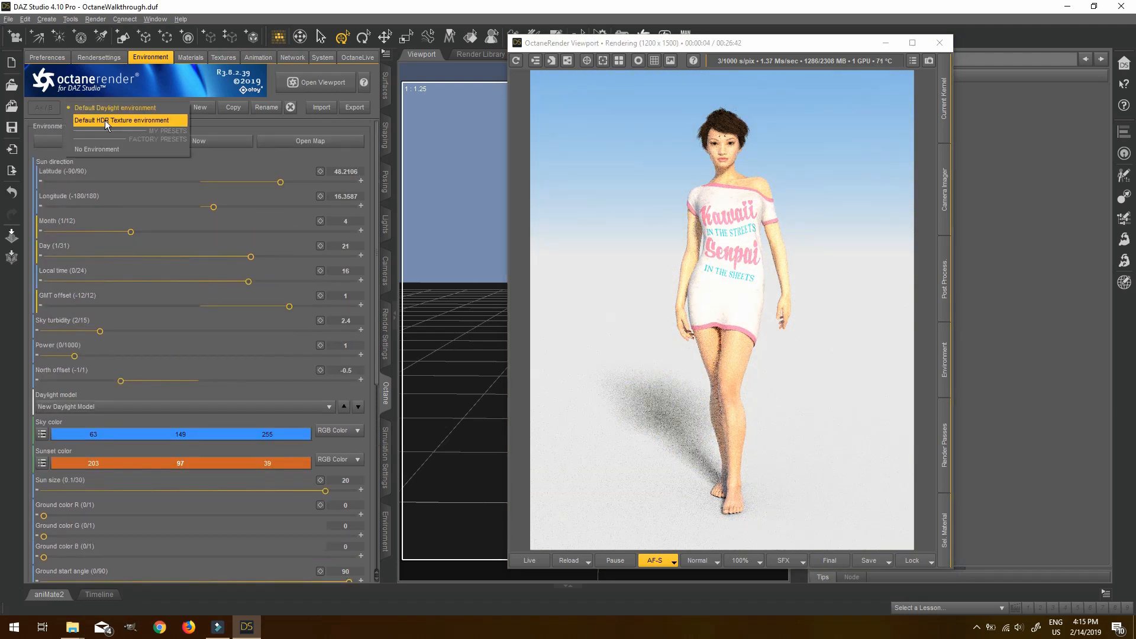
pyautogui.click(105, 120)
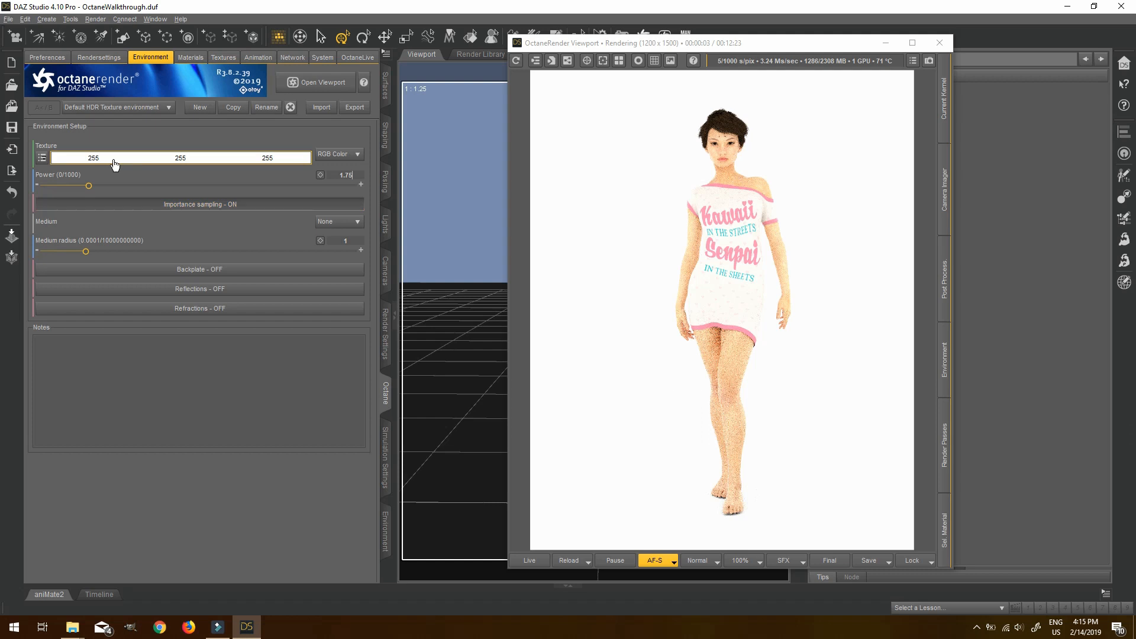
pyautogui.click(776, 206)
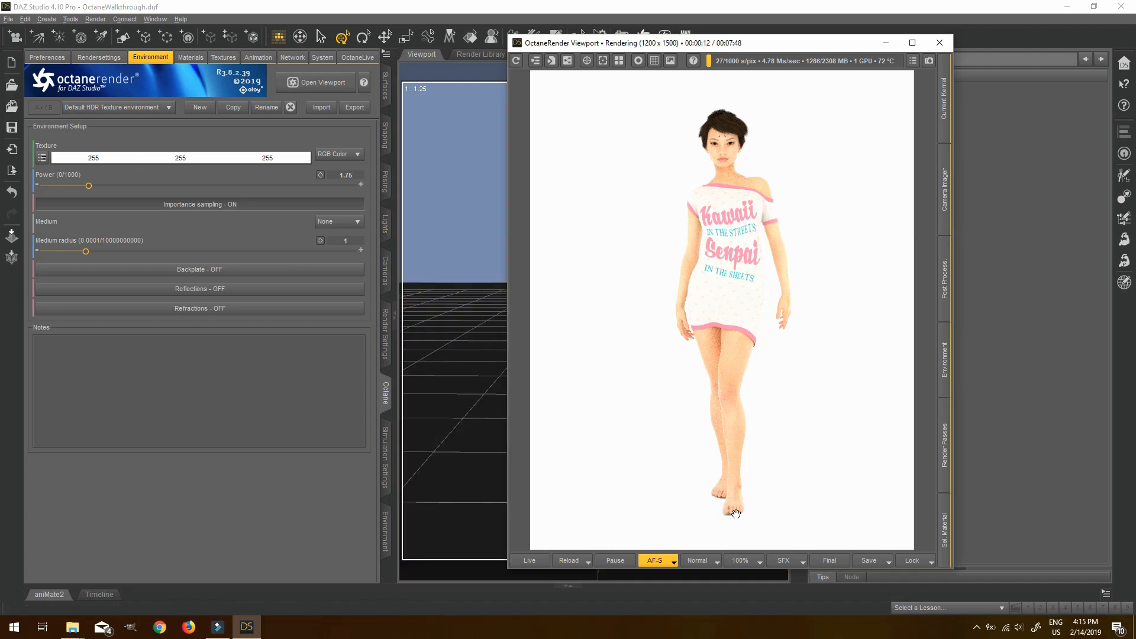
# Set the HDR environment's texture type to RGB Image.
pyautogui.click(356, 132)
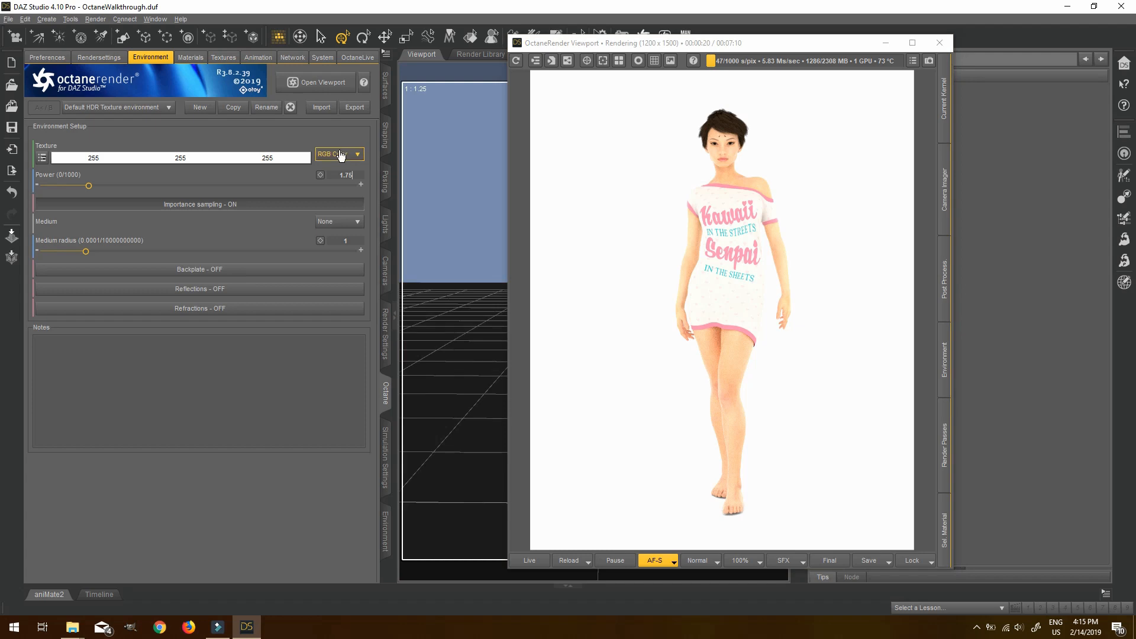
pyautogui.click(341, 155)
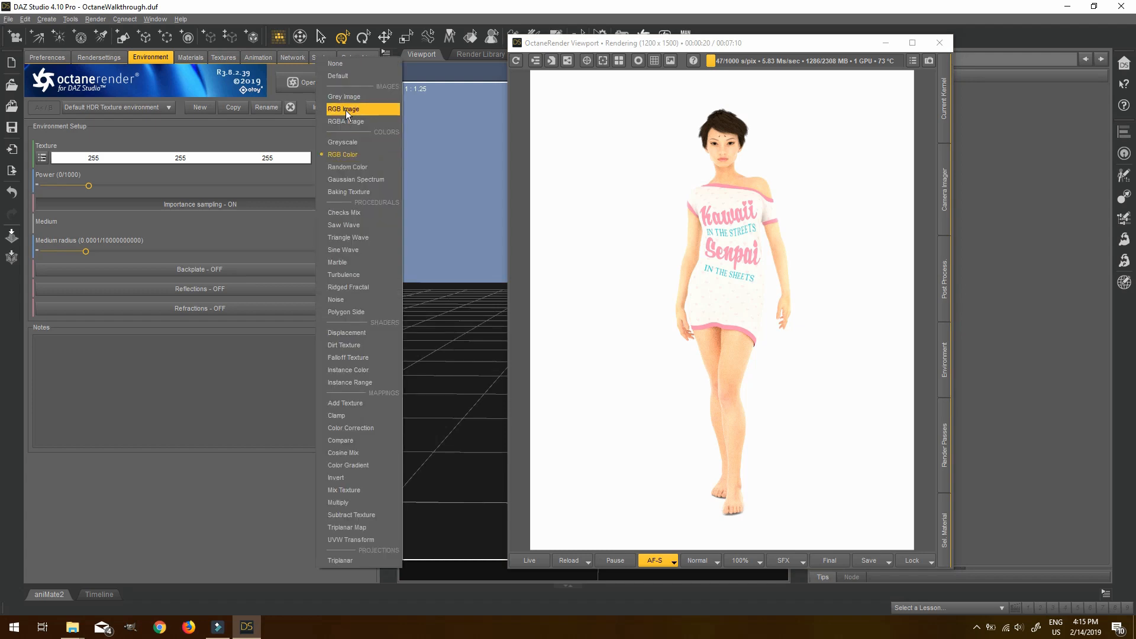
pyautogui.click(346, 110)
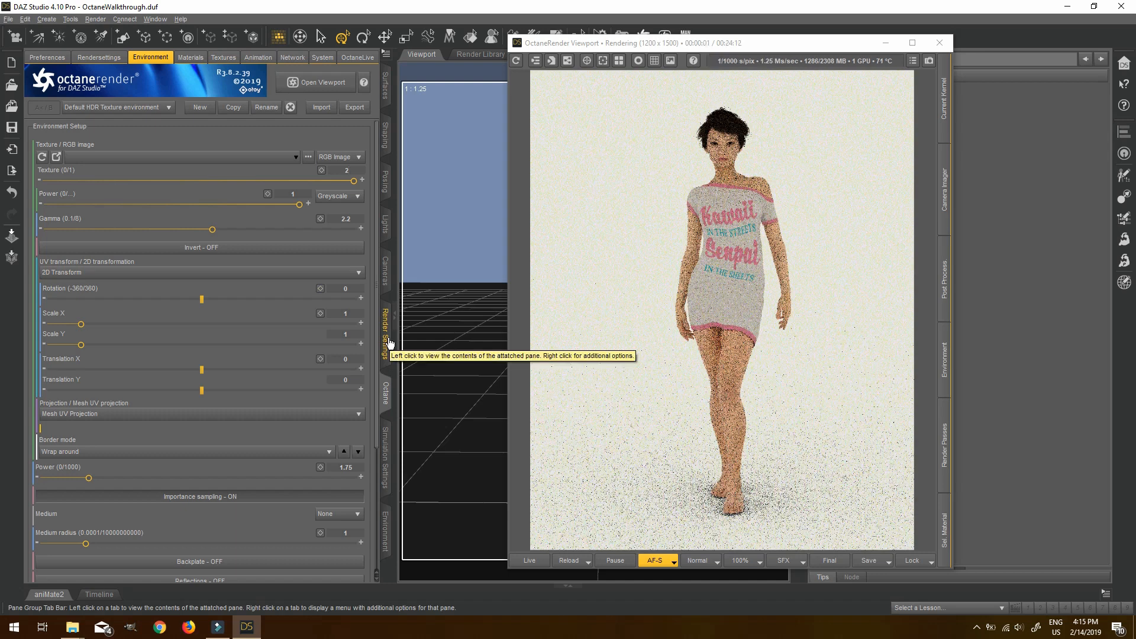
# Copy the resource folder path from the Iray environment map's file browser in the render settings, without choosing a file.
pyautogui.click(389, 343)
pyautogui.click(58, 213)
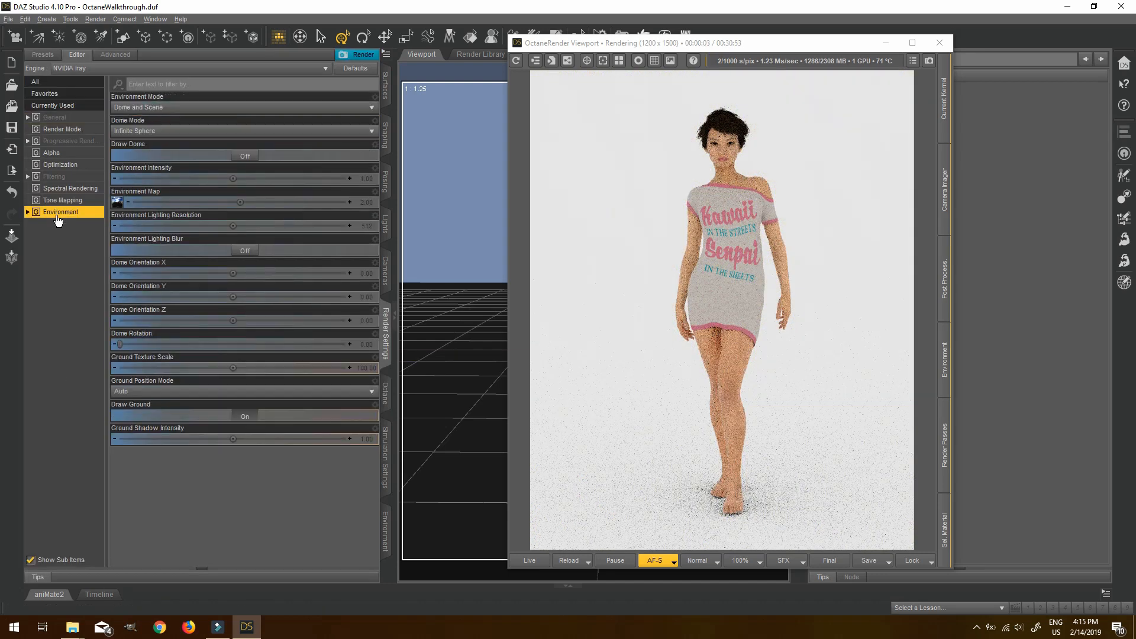
pyautogui.click(121, 206)
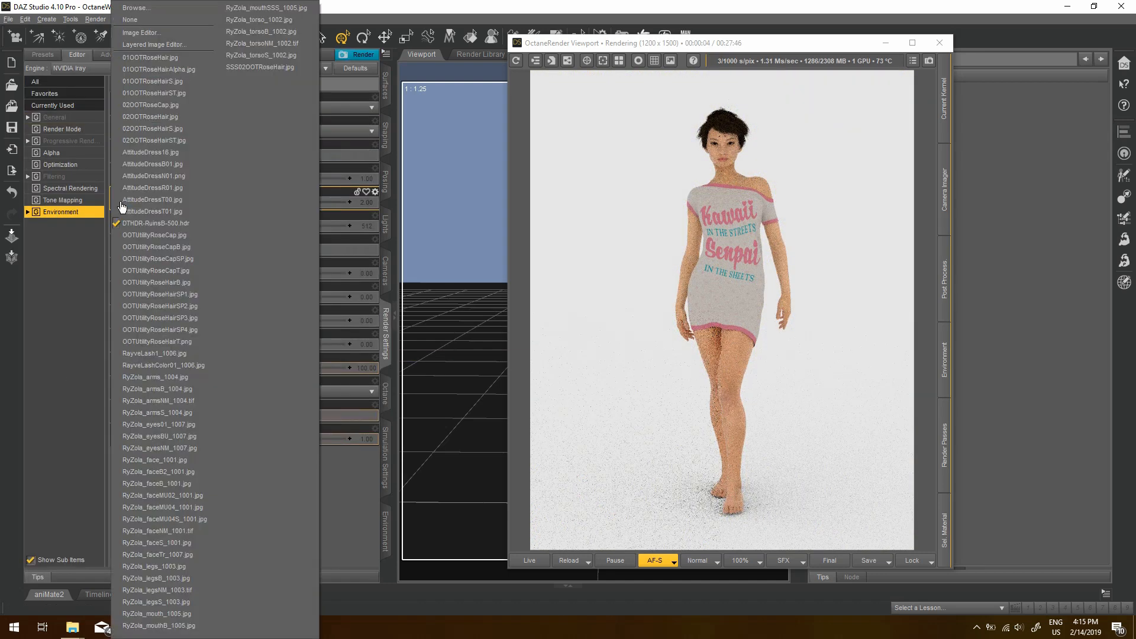
pyautogui.click(176, 6)
pyautogui.click(372, 37)
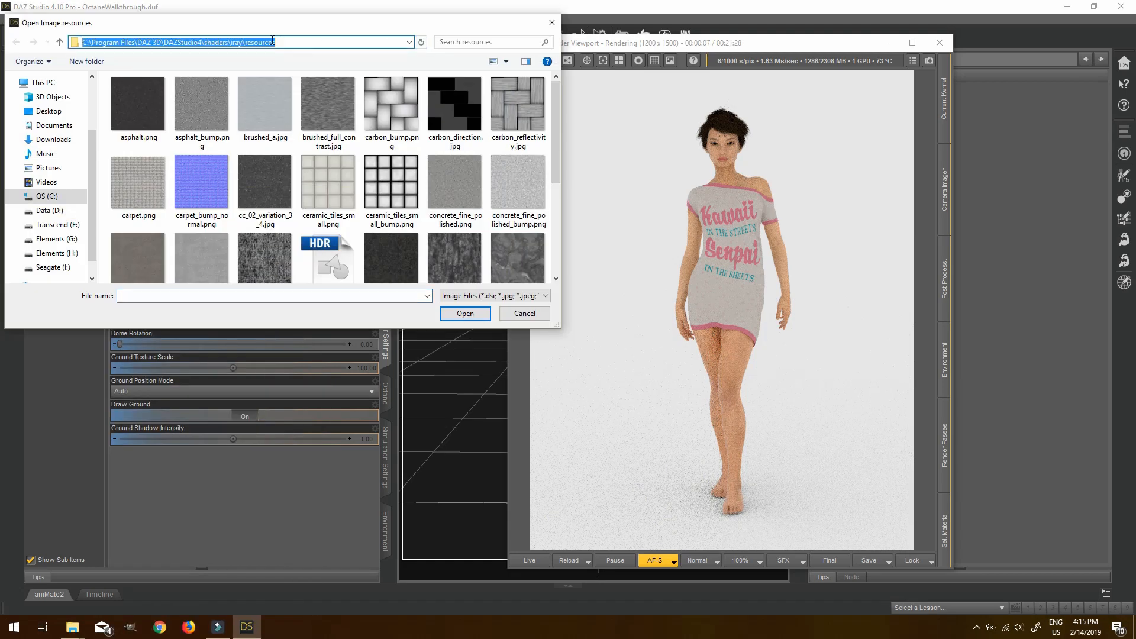
pyautogui.rightClick(110, 41)
pyautogui.click(155, 84)
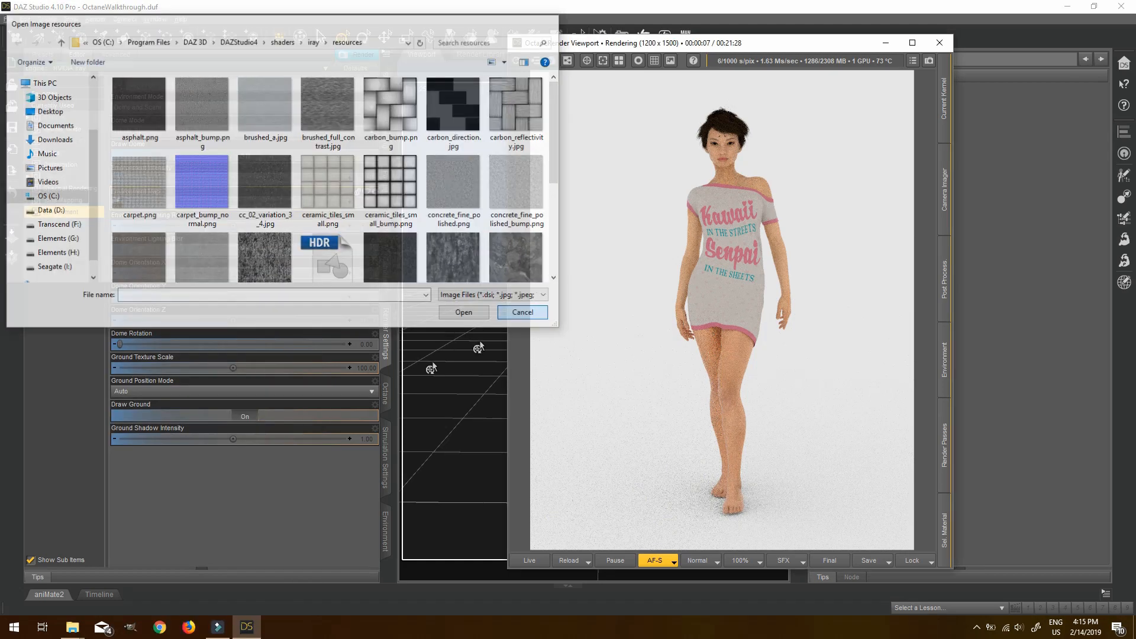
pyautogui.click(525, 314)
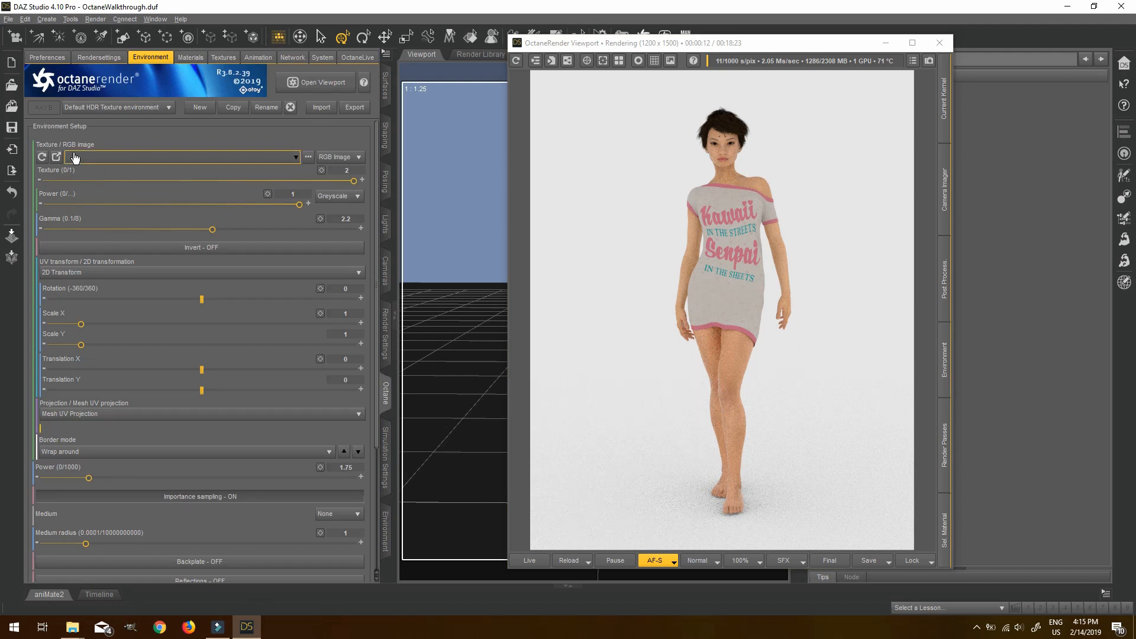
# Load DTHDR-RuinsB-500.hdr from the Iray resources folder as the HDR environment's texture image.
pyautogui.click(124, 159)
pyautogui.click(96, 205)
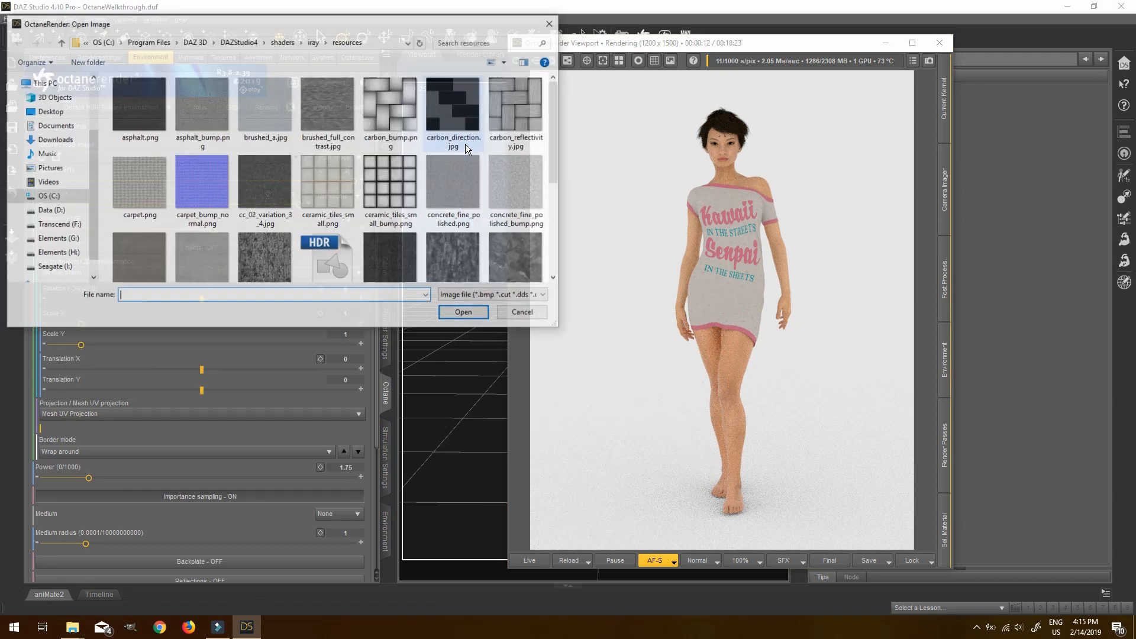
pyautogui.scroll(-3, 450, 184)
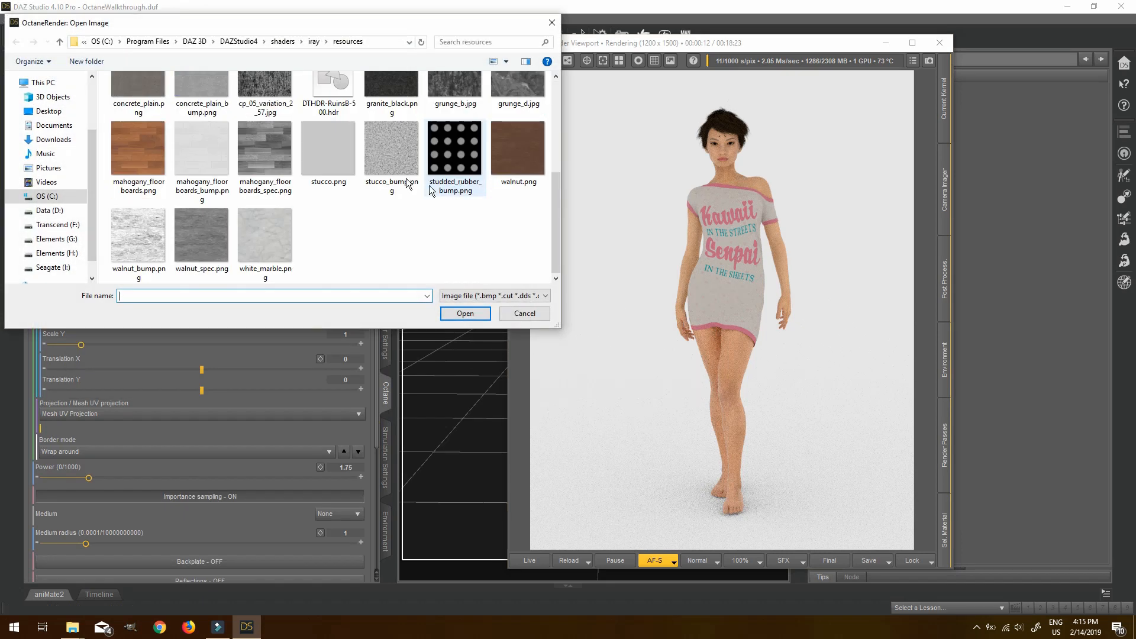
pyautogui.scroll(1, 332, 91)
pyautogui.click(332, 91)
pyautogui.click(465, 313)
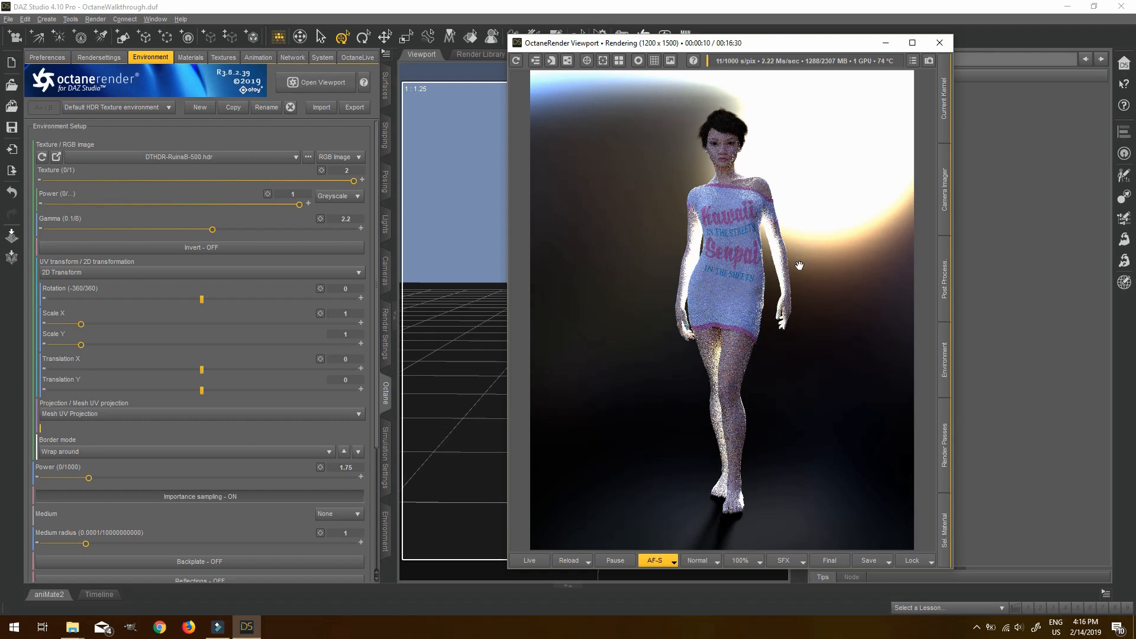
# Set the HDR environment texture's gamma to 1 and check the lighting on the figure.
pyautogui.click(189, 208)
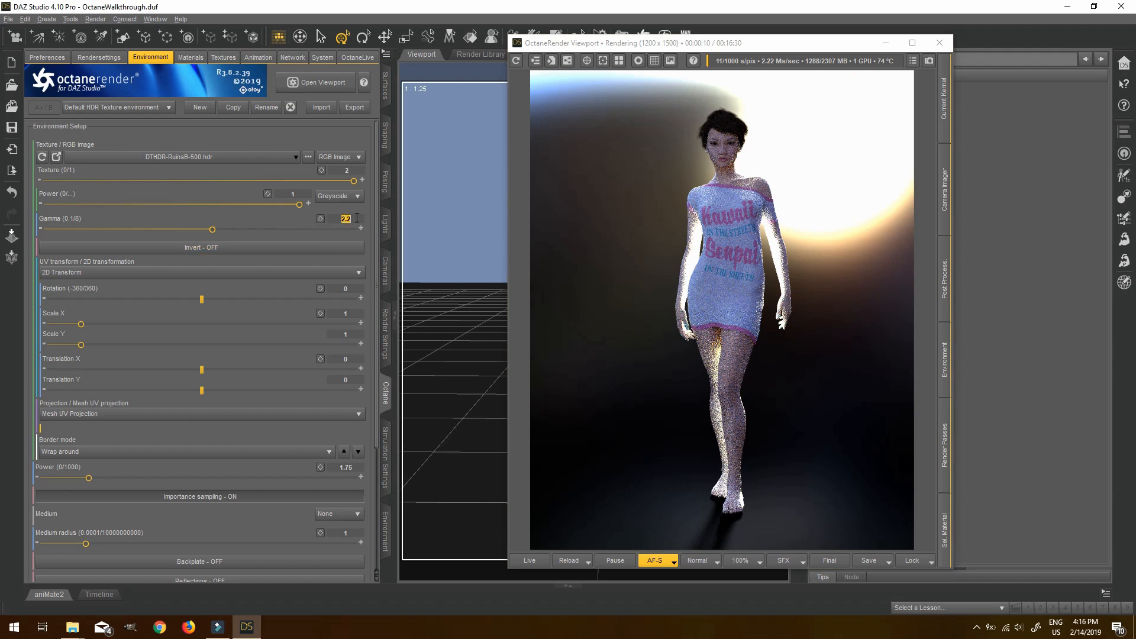
pyautogui.write('1')
pyautogui.press('Return')
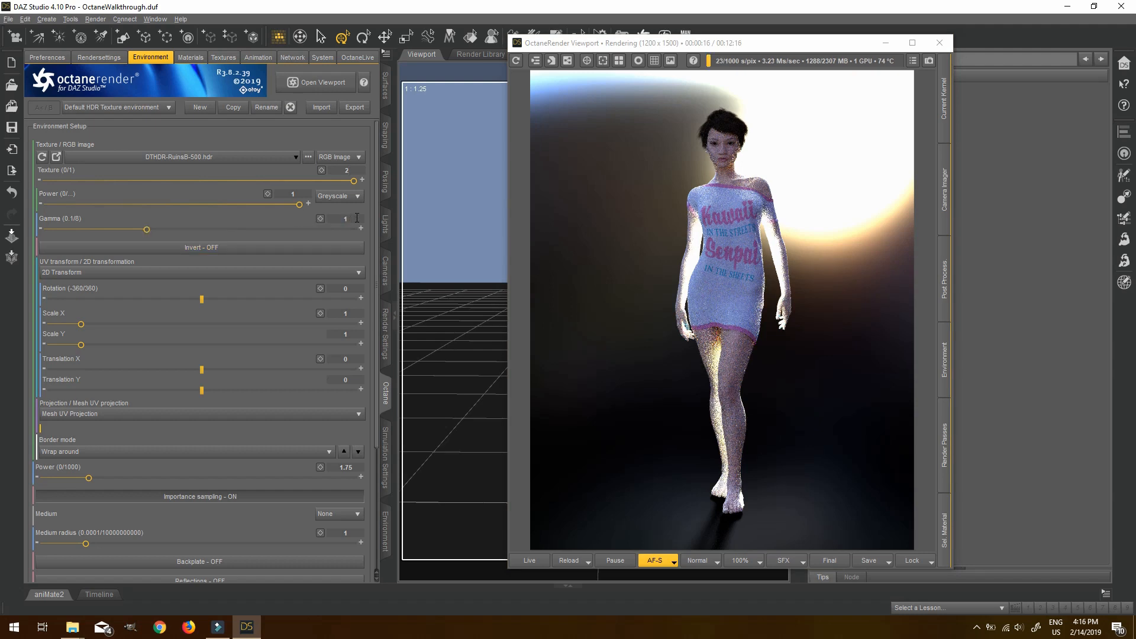
pyautogui.click(875, 269)
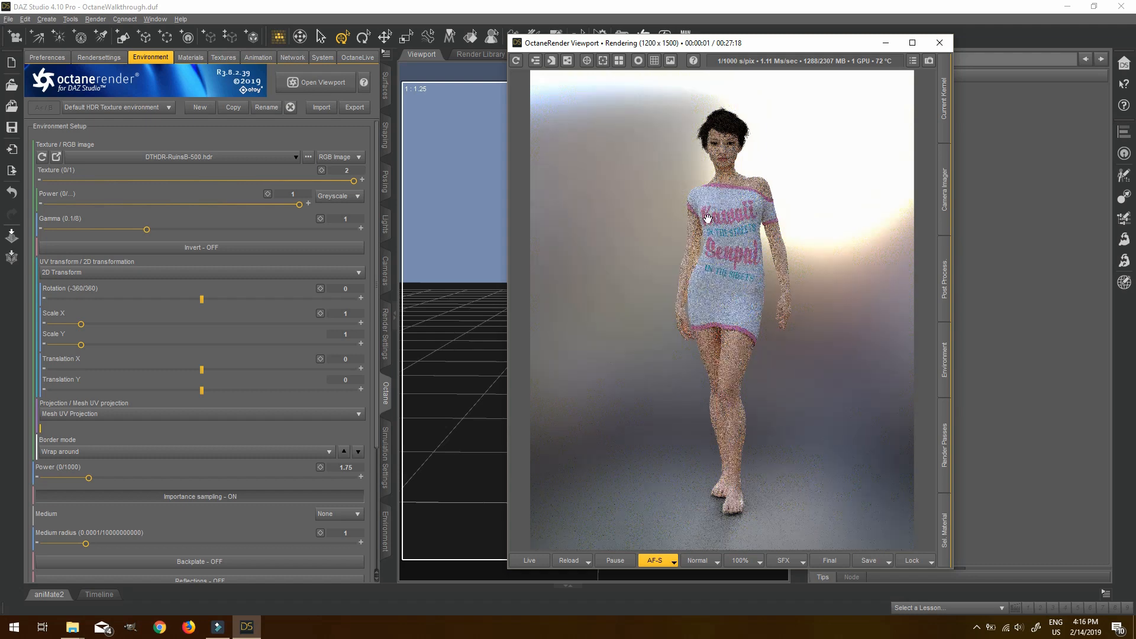
pyautogui.scroll(1, 708, 219)
pyautogui.scroll(-1, 708, 218)
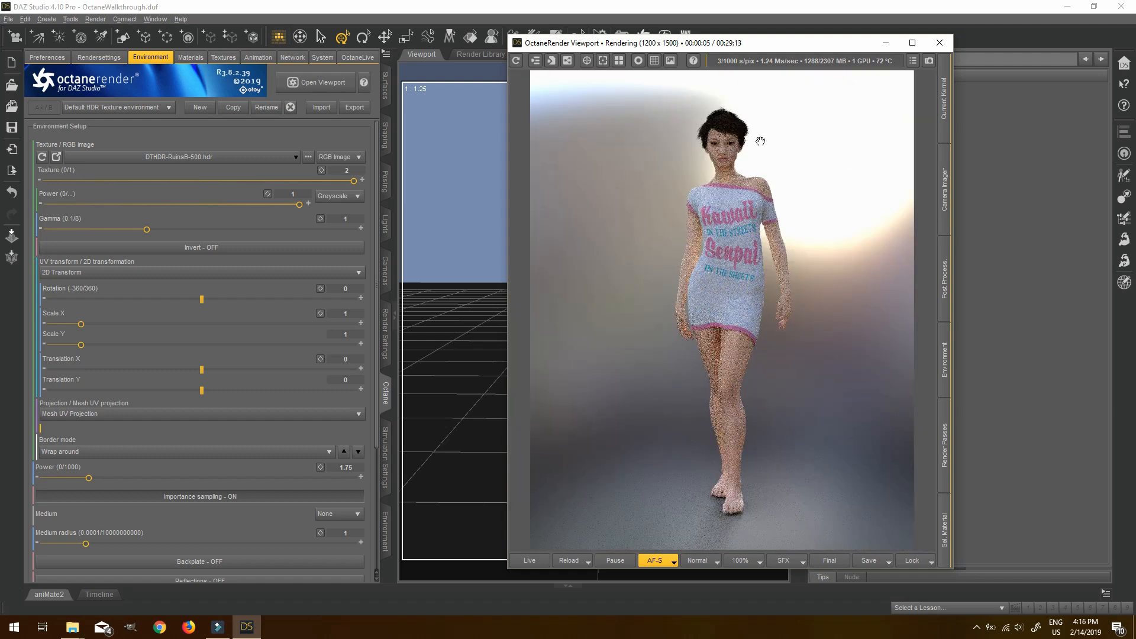
# Set the environment texture to Spherical Projection with a 3D Rotation sphere transformation in XYZ order.
pyautogui.click(208, 354)
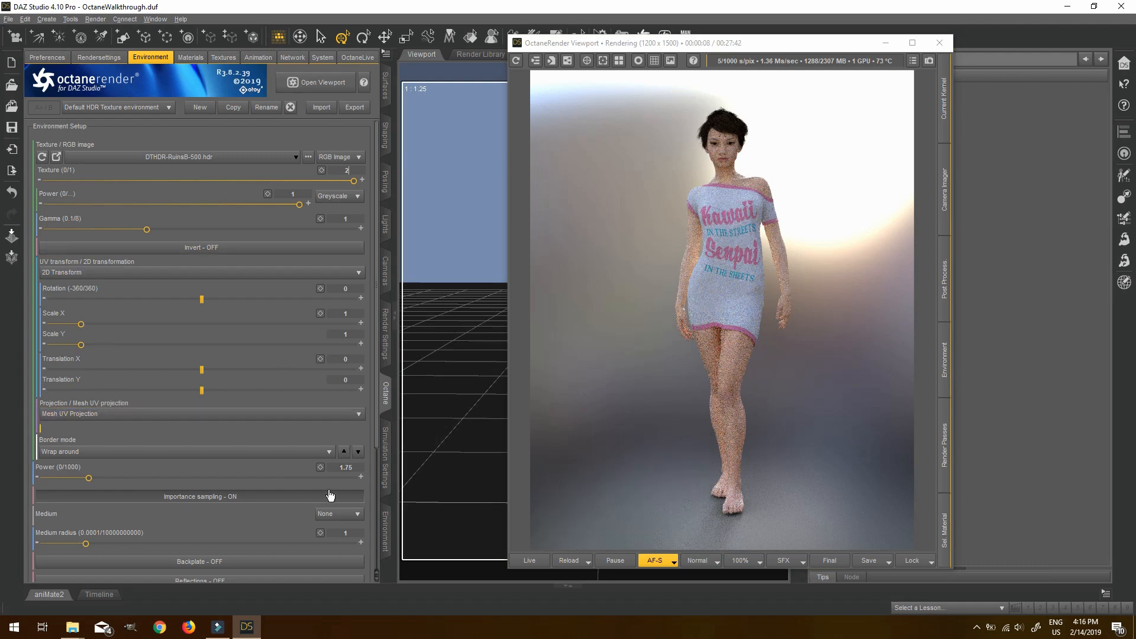
pyautogui.click(62, 417)
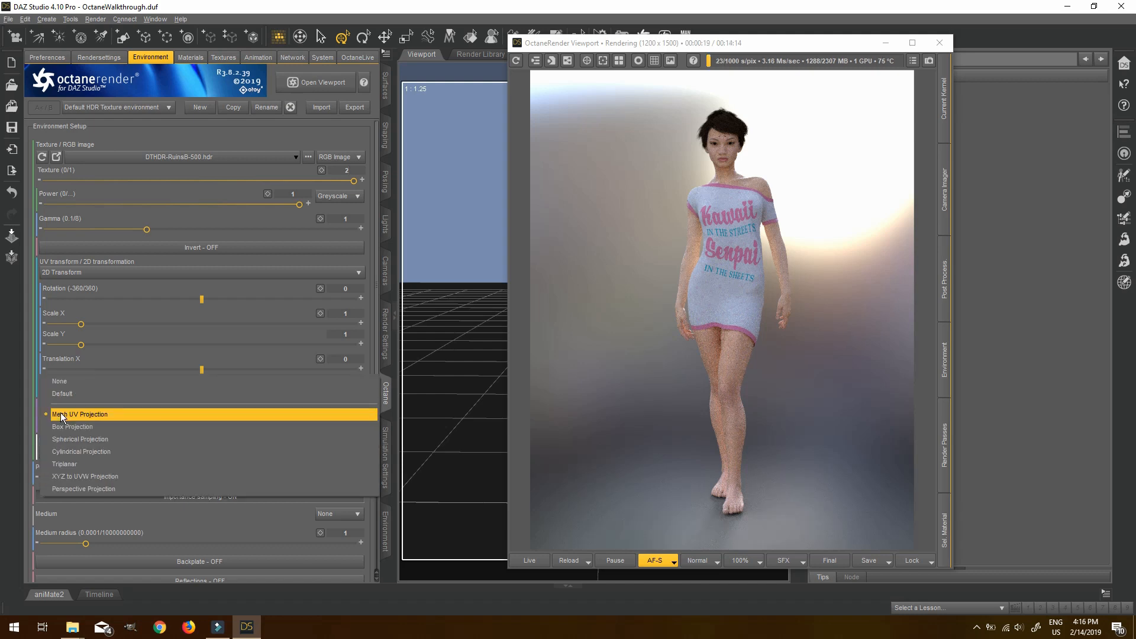
pyautogui.click(89, 441)
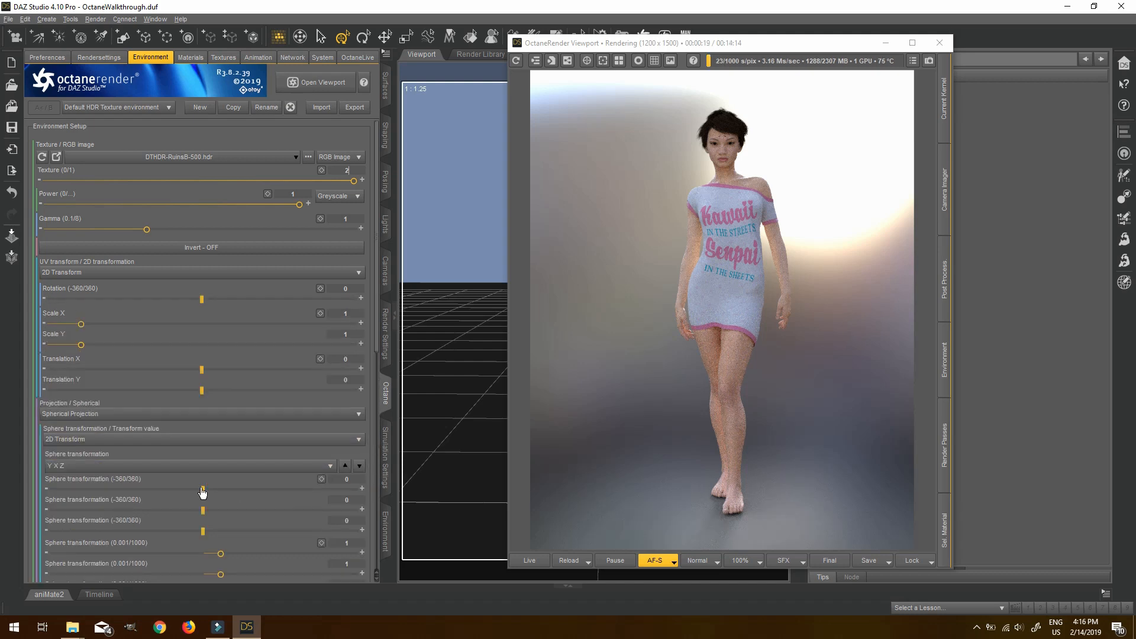
pyautogui.click(87, 441)
pyautogui.click(86, 474)
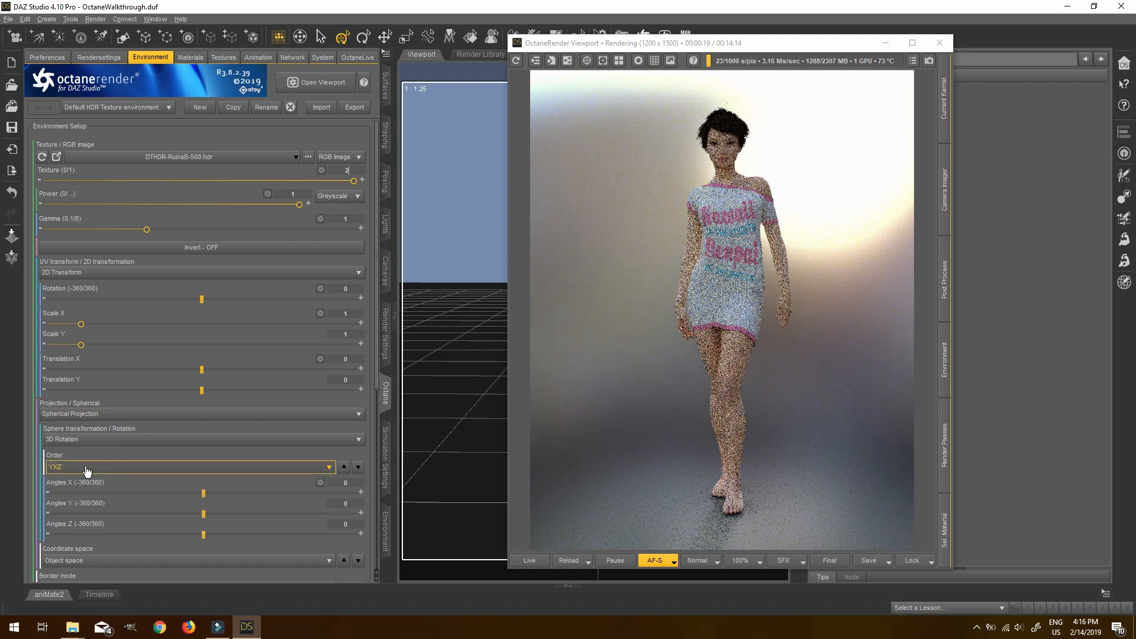
pyautogui.click(76, 465)
pyautogui.click(85, 446)
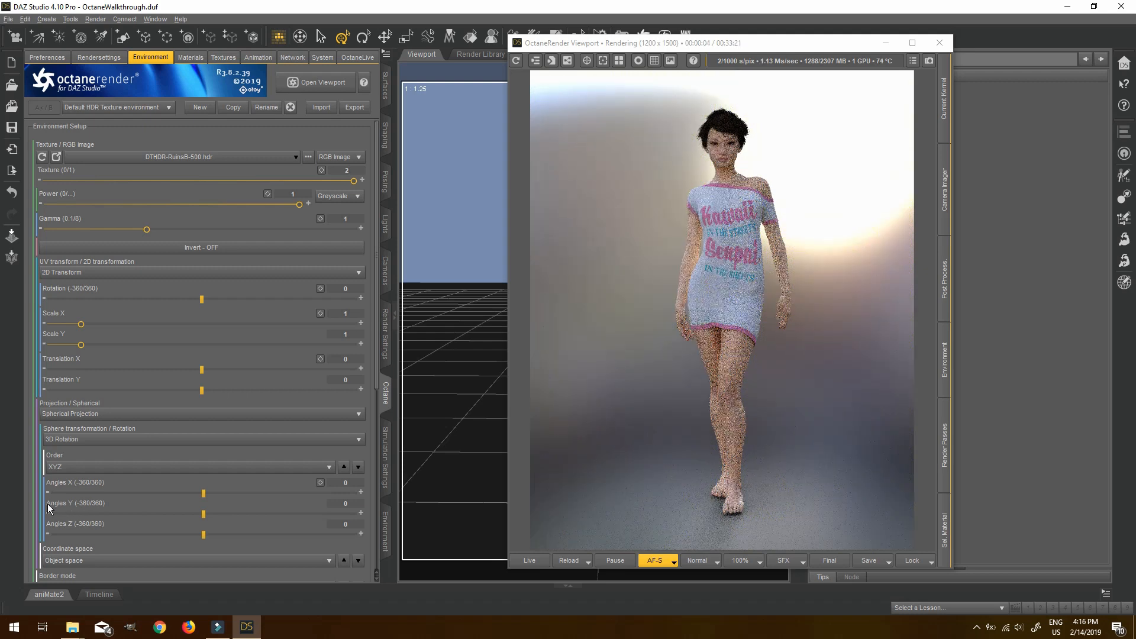
# Rotate the environment sphere around Y, trying an angle of 146 and settling on -95.
pyautogui.moveTo(204, 514); pyautogui.dragTo(264, 515)
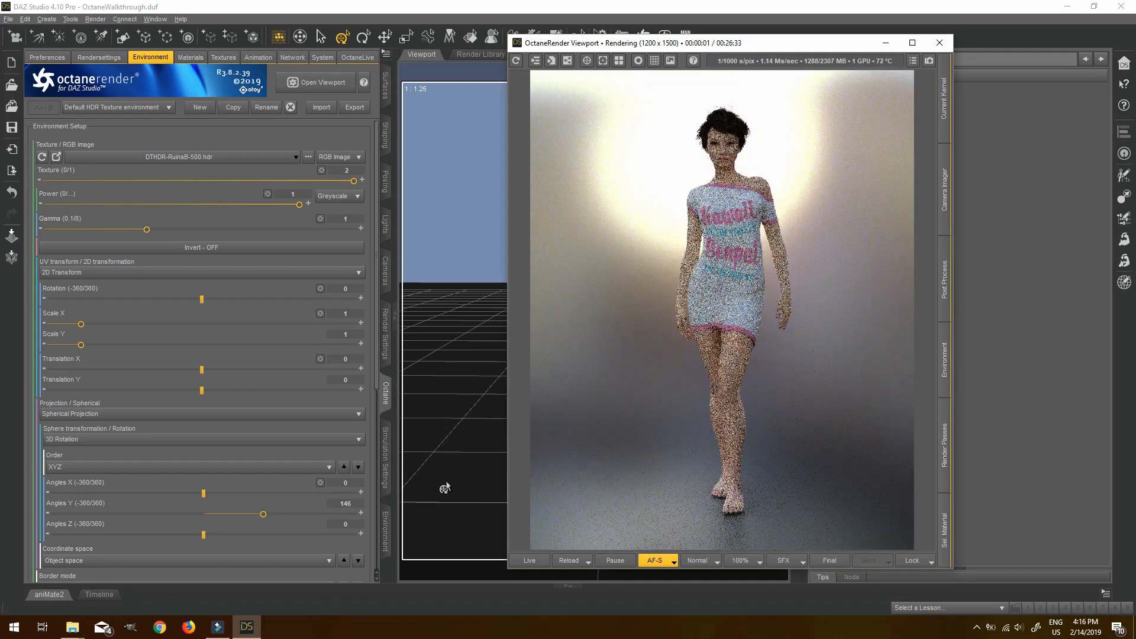
pyautogui.moveTo(266, 518); pyautogui.dragTo(164, 514)
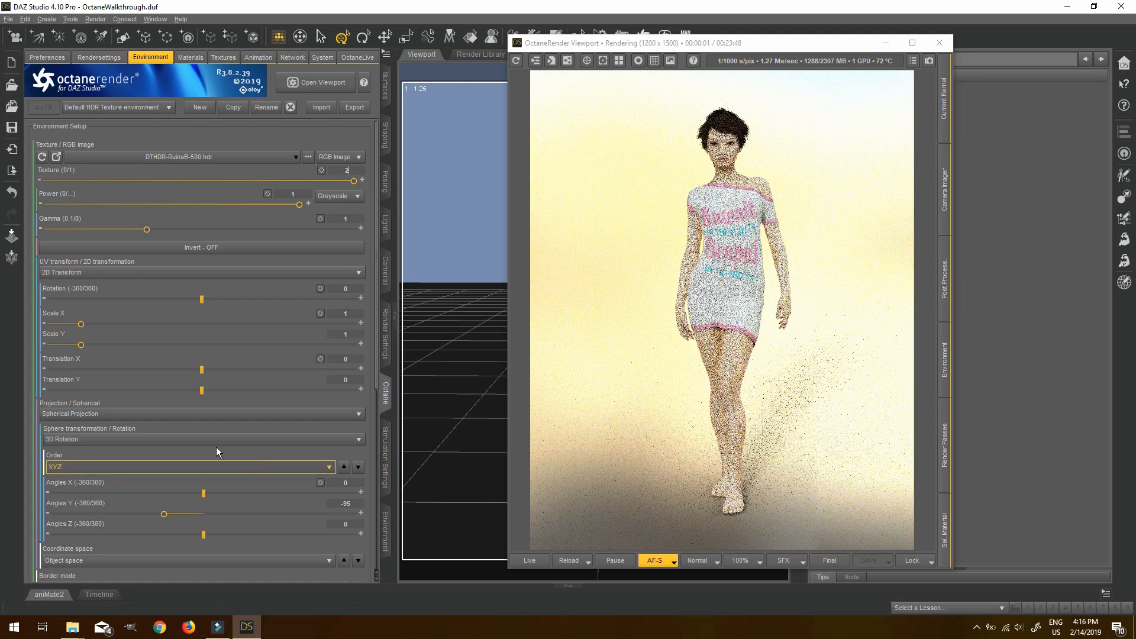
pyautogui.click(778, 340)
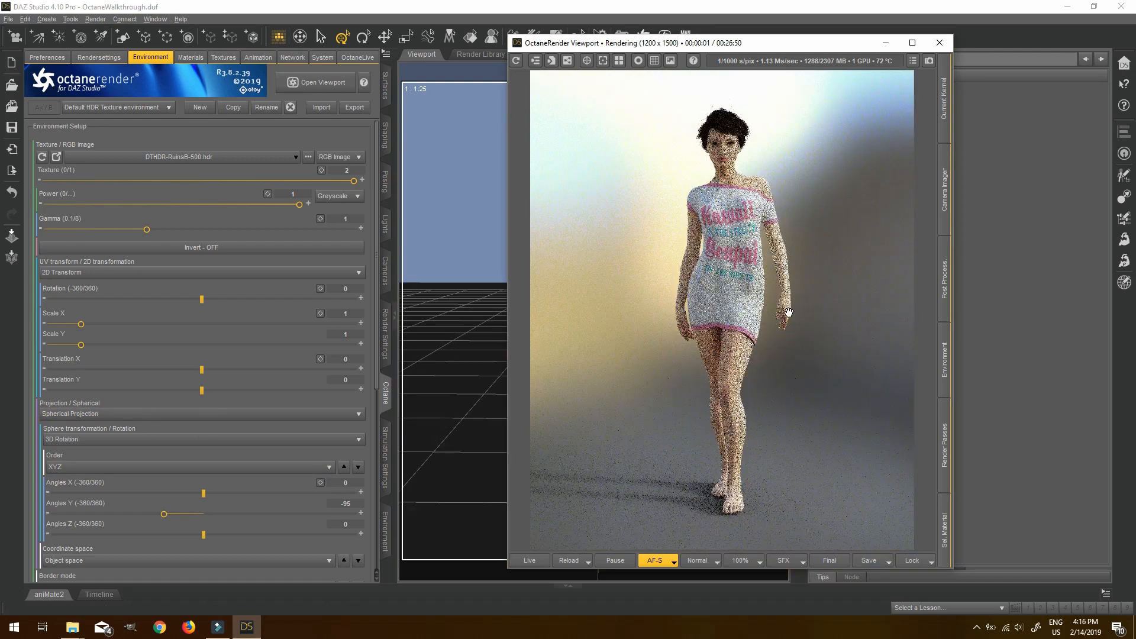
pyautogui.scroll(2, 770, 197)
pyautogui.scroll(-2, 770, 198)
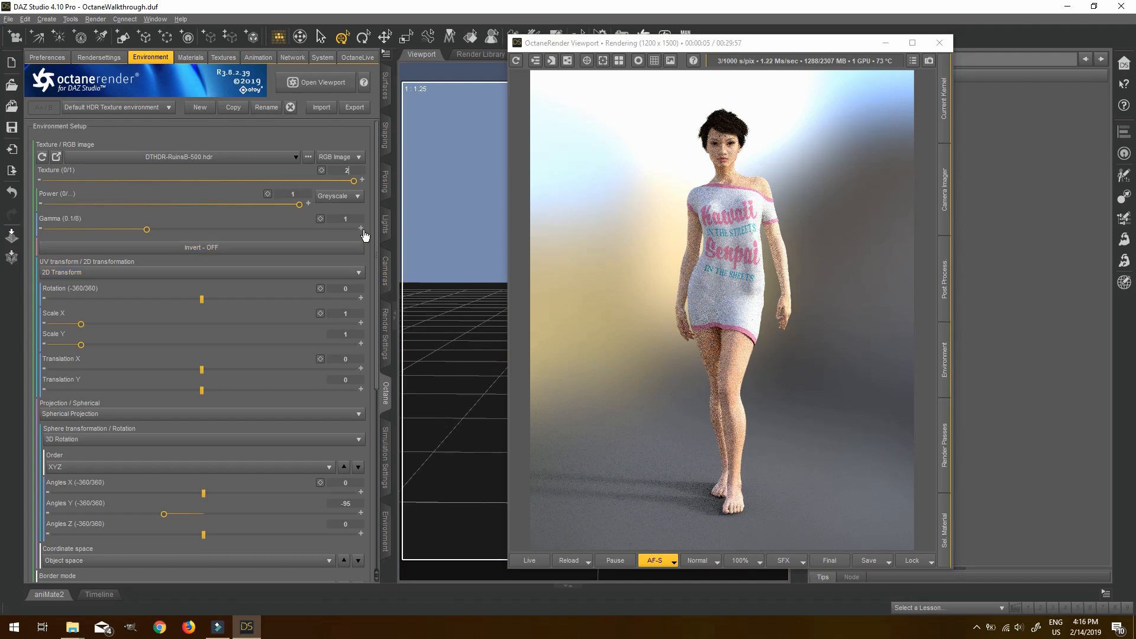
# Try the HDR environment texture's gamma at 0.75 and return it to 1.
pyautogui.write('0.75')
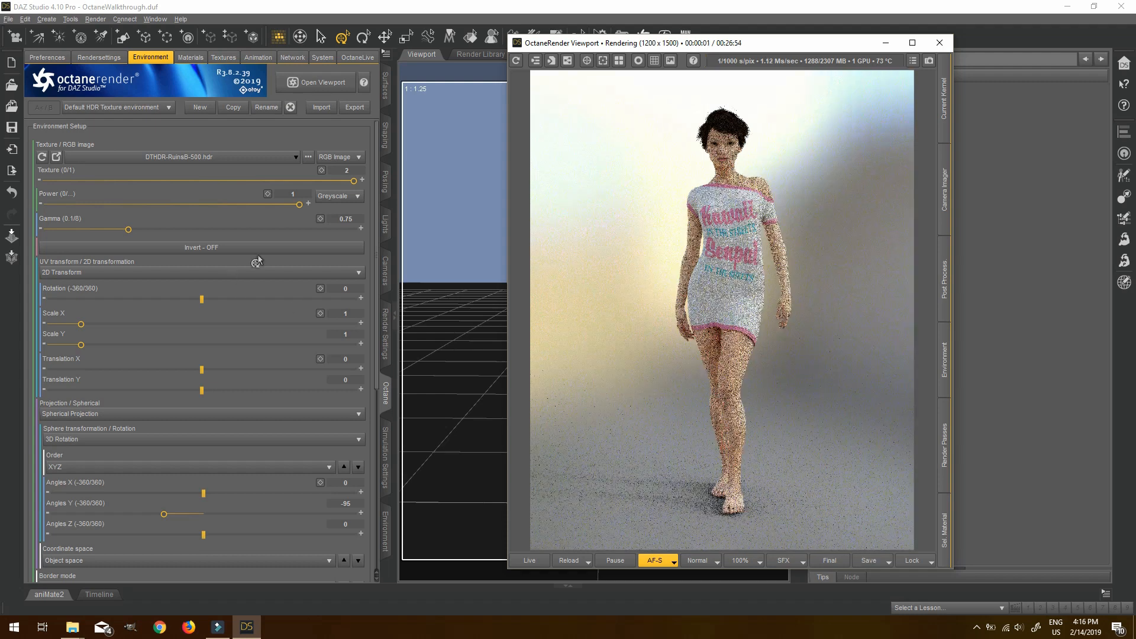
pyautogui.click(346, 219)
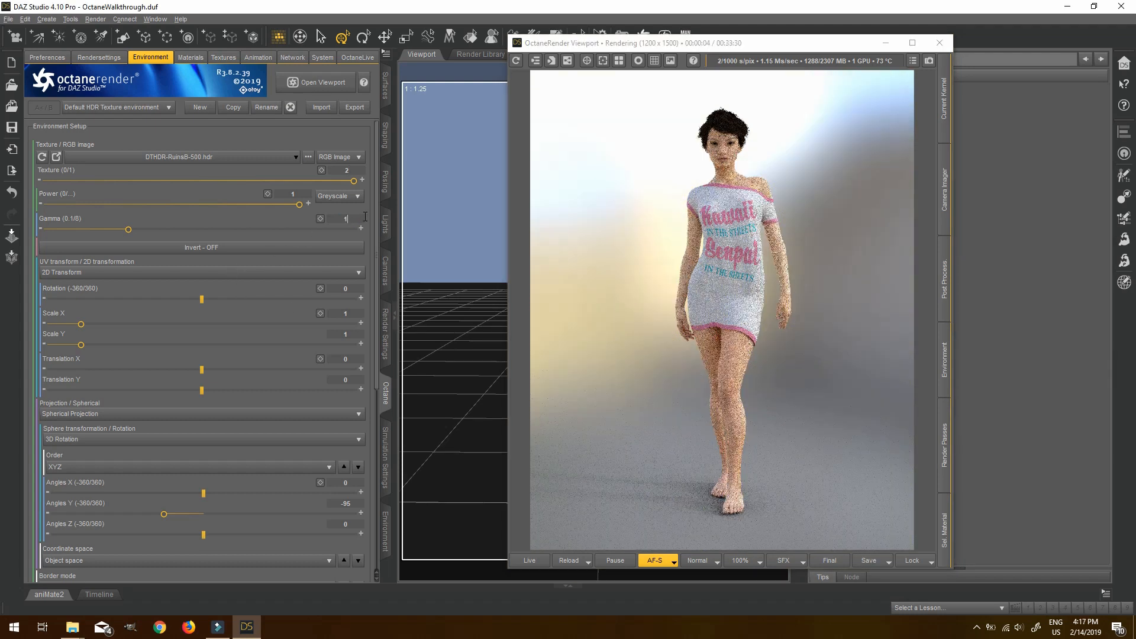
pyautogui.click(779, 285)
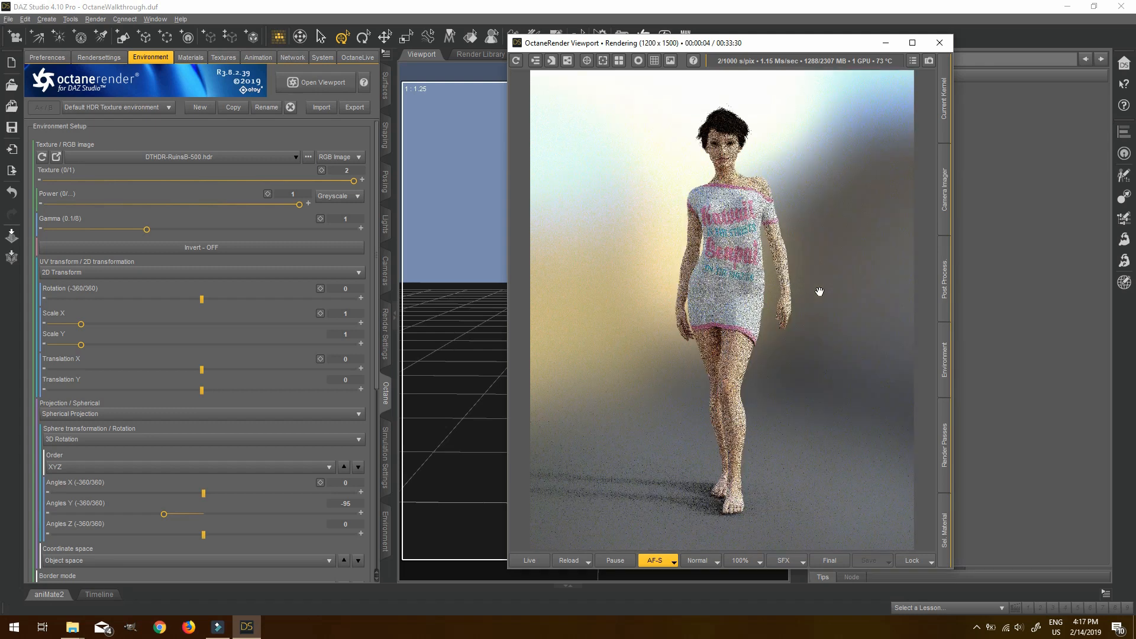
pyautogui.scroll(2, 827, 259)
pyautogui.scroll(-2, 820, 253)
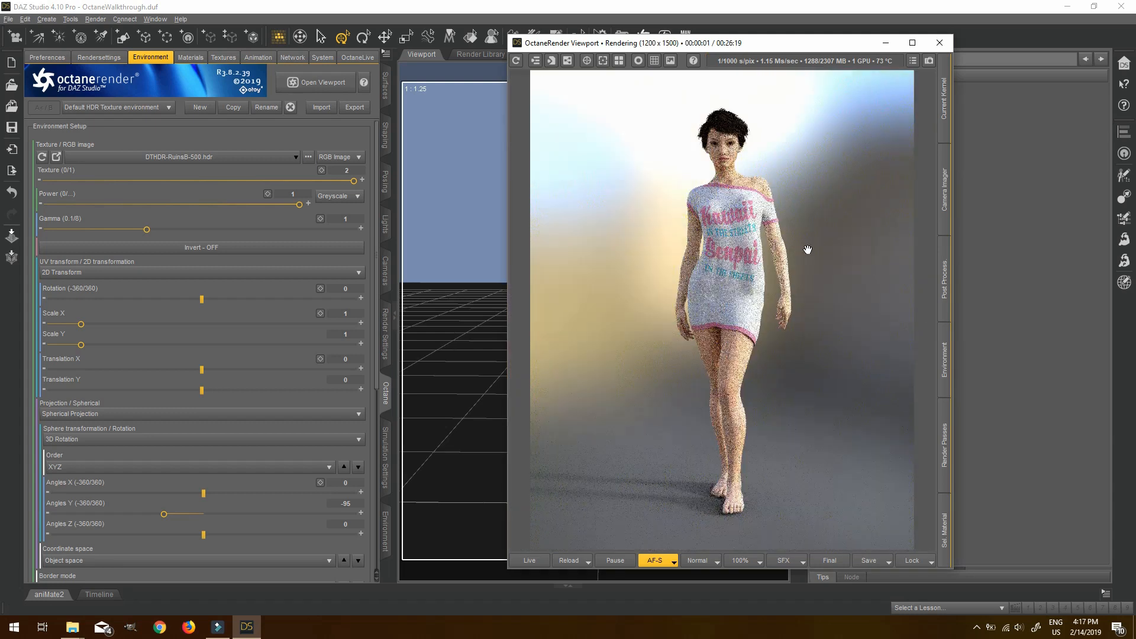
# Move the render viewport aside to uncover the scene list, and look over the render settings and the environment settings.
pyautogui.moveTo(759, 44); pyautogui.dragTo(684, 34)
pyautogui.click(151, 85)
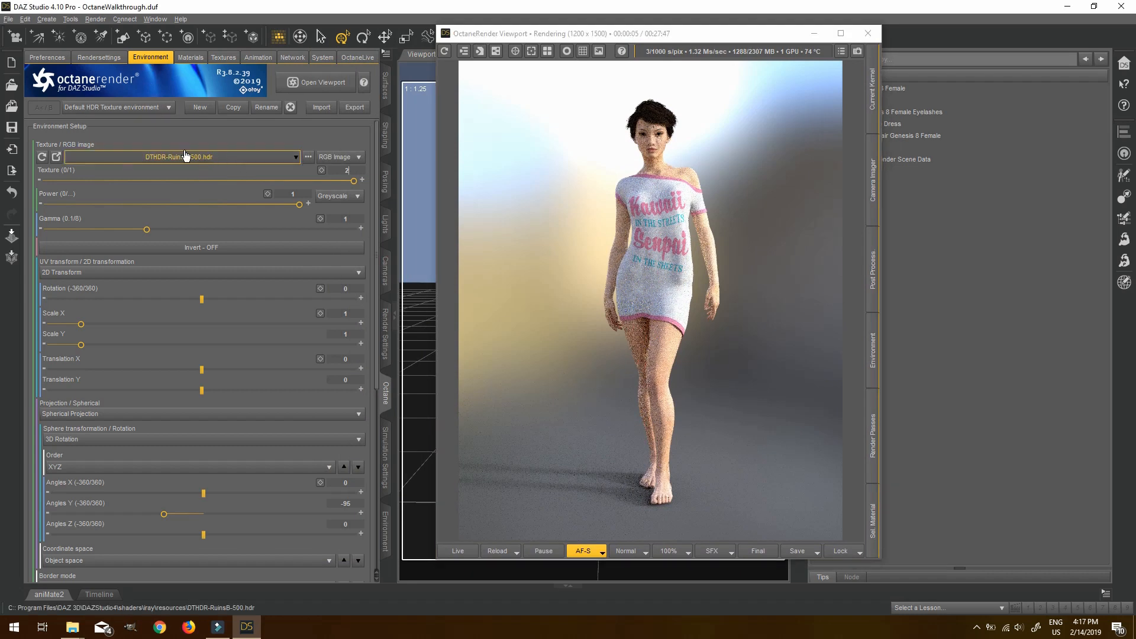
pyautogui.click(93, 53)
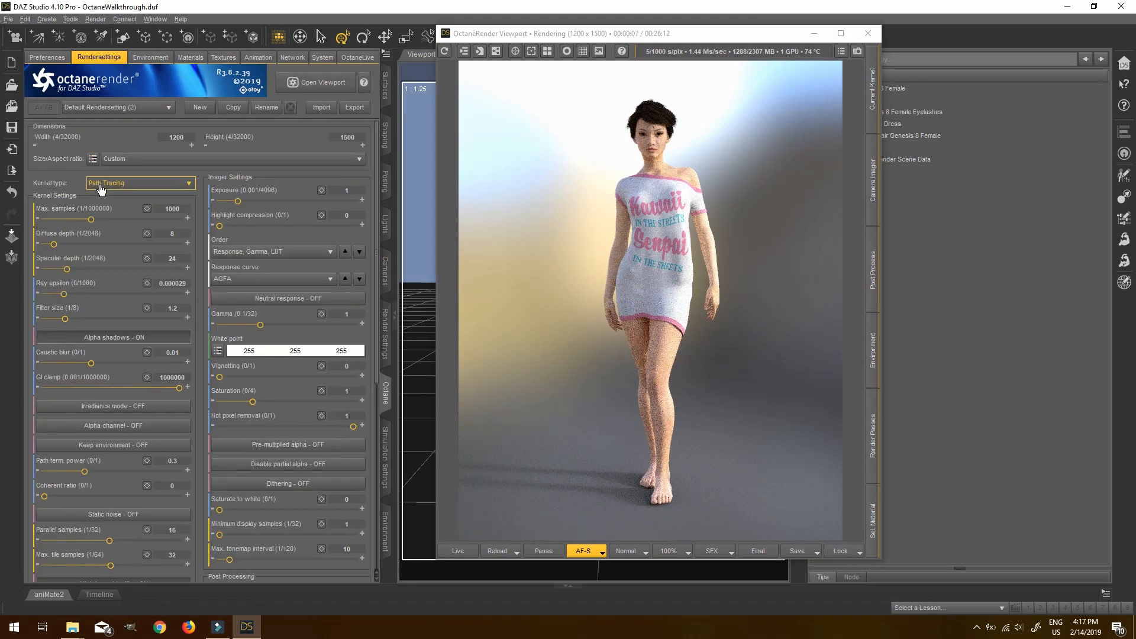
pyautogui.click(153, 56)
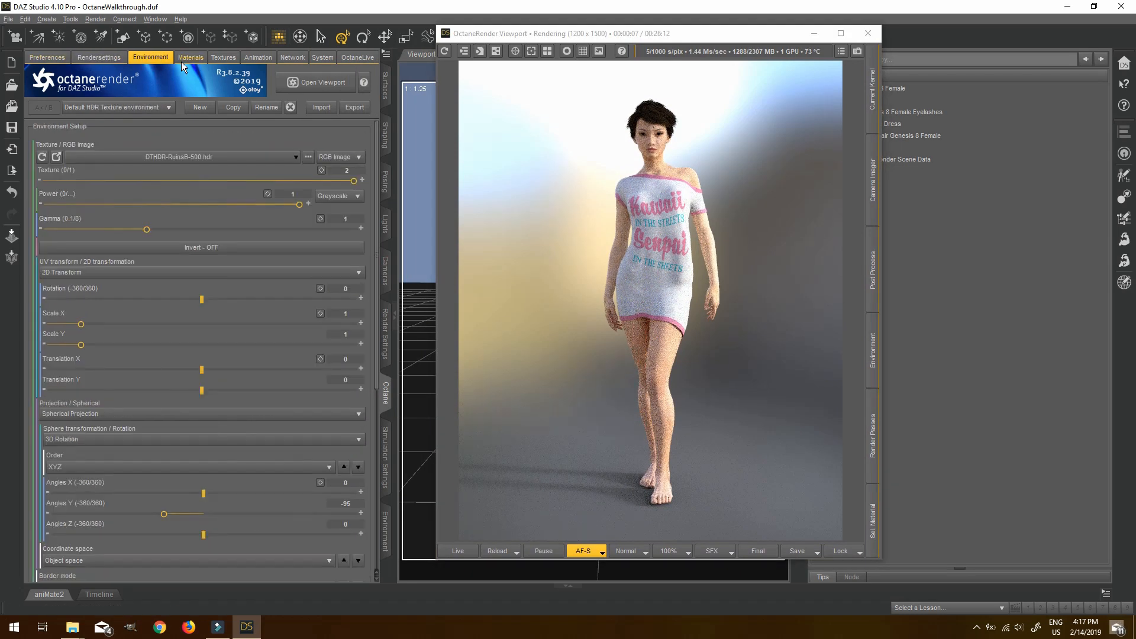
# Show the material of the Attitude Dress's Dress surface and inspect the dress and face up close in the render.
pyautogui.click(189, 58)
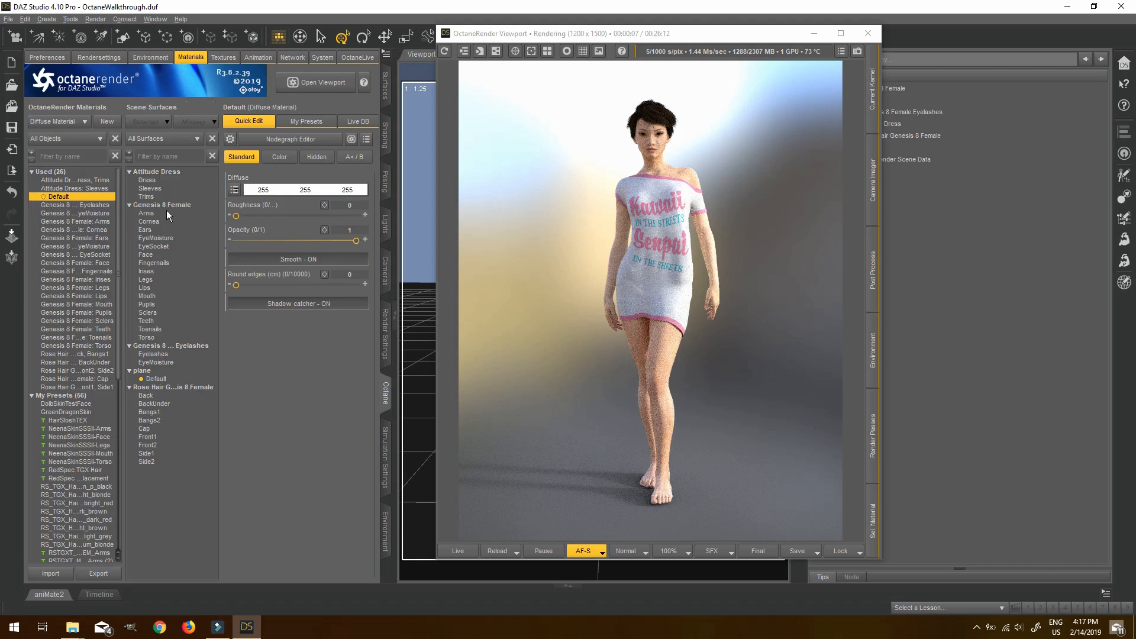
pyautogui.click(155, 180)
pyautogui.scroll(3, 684, 140)
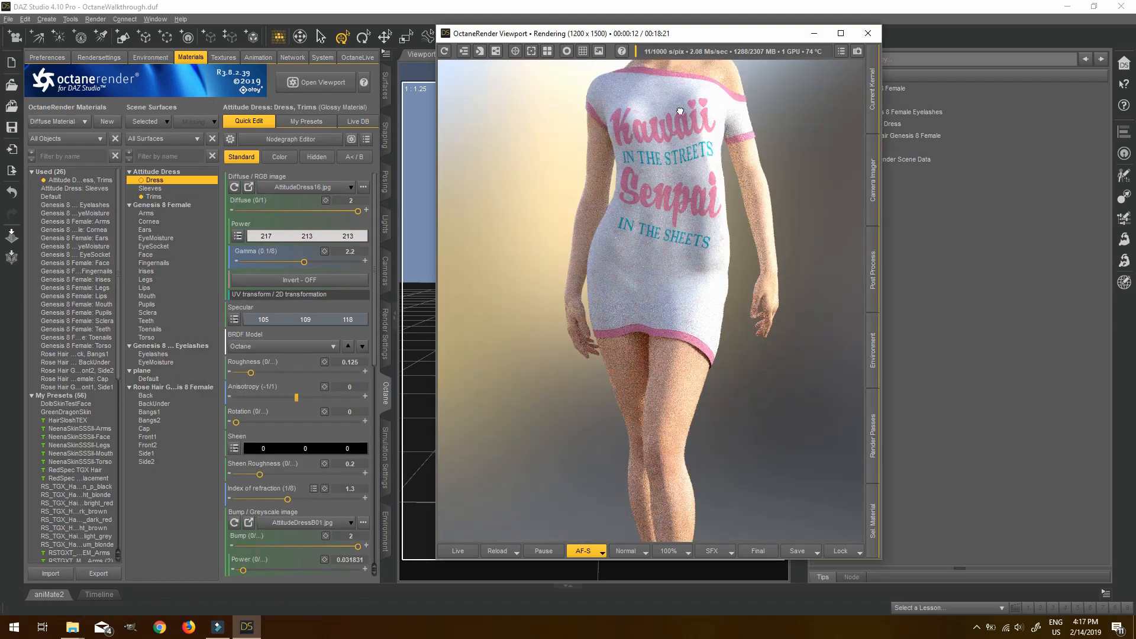
pyautogui.scroll(-1, 674, 132)
pyautogui.moveTo(674, 131); pyautogui.dragTo(685, 190)
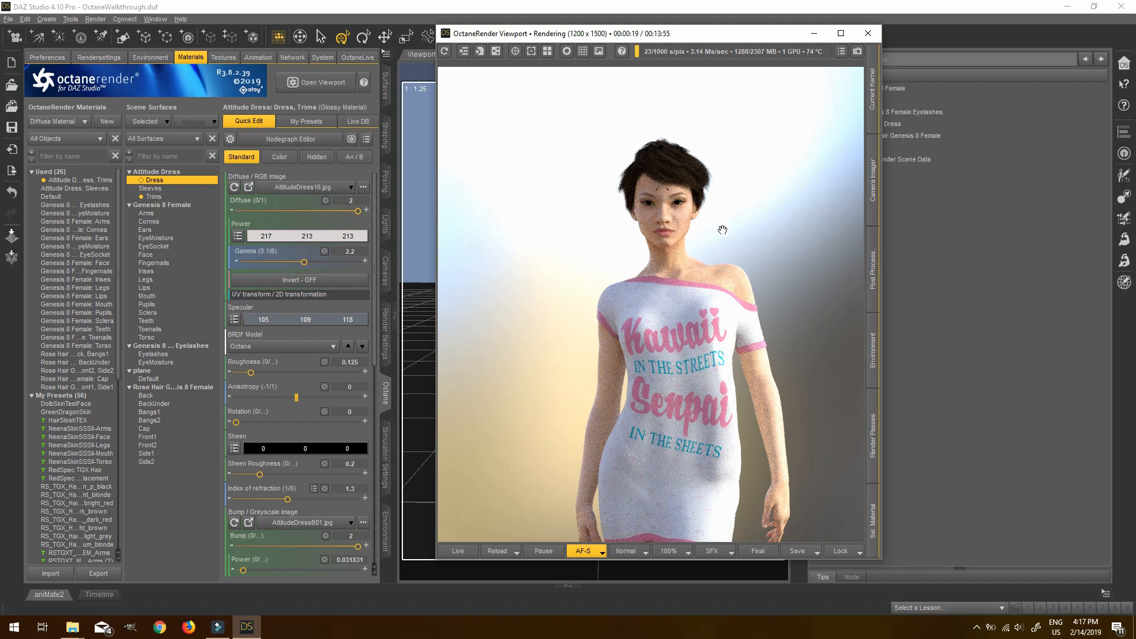
pyautogui.scroll(-3, 720, 202)
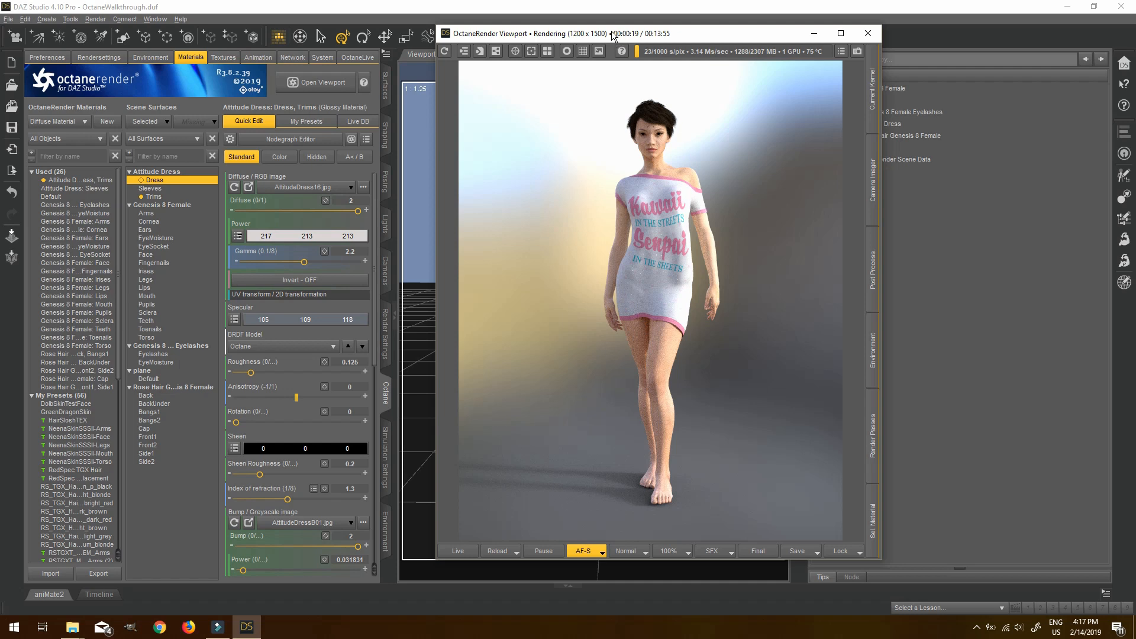
# Open the current kernel settings alongside the render viewport and review the maximum samples value.
pyautogui.moveTo(598, 36); pyautogui.dragTo(537, 39)
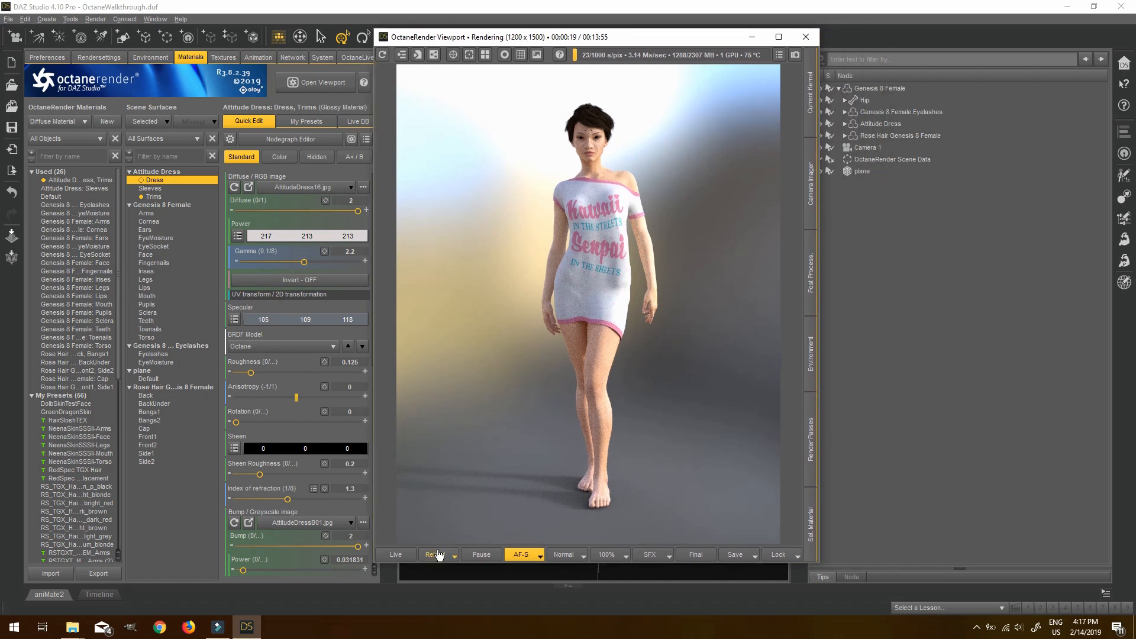
pyautogui.click(484, 559)
pyautogui.click(811, 96)
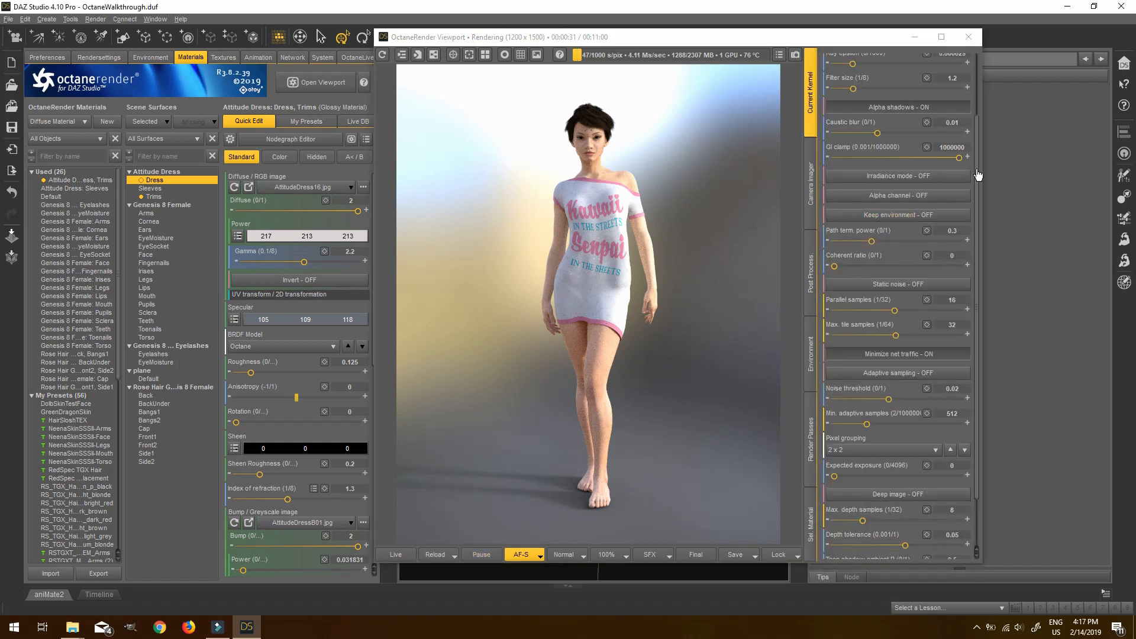
pyautogui.moveTo(978, 175); pyautogui.dragTo(981, 81)
pyautogui.click(1026, 286)
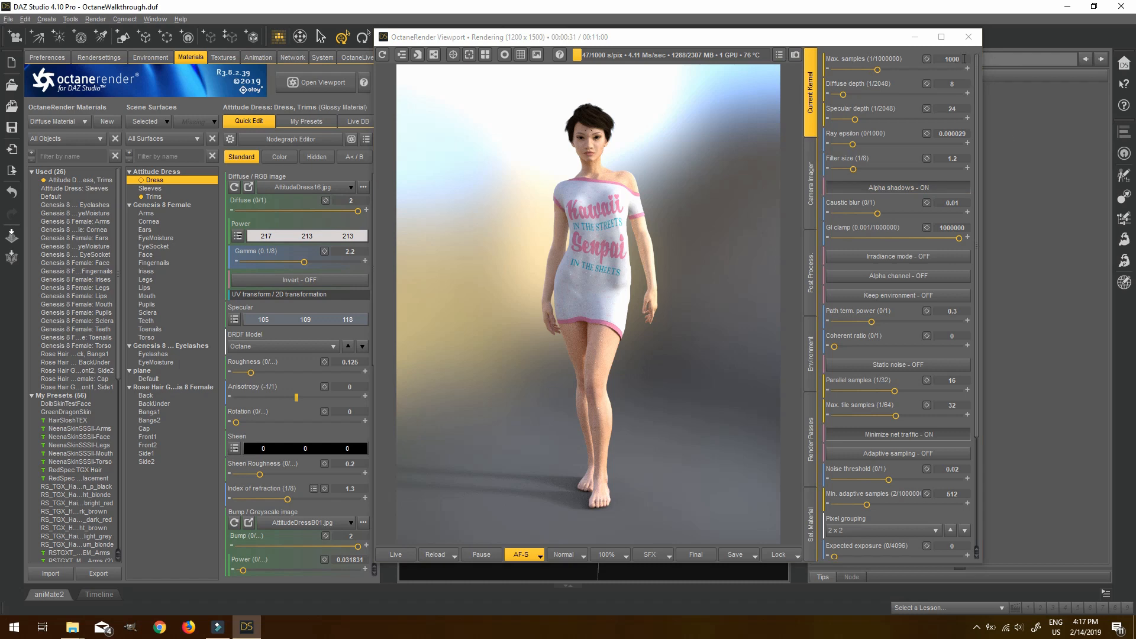
pyautogui.doubleClick(964, 59)
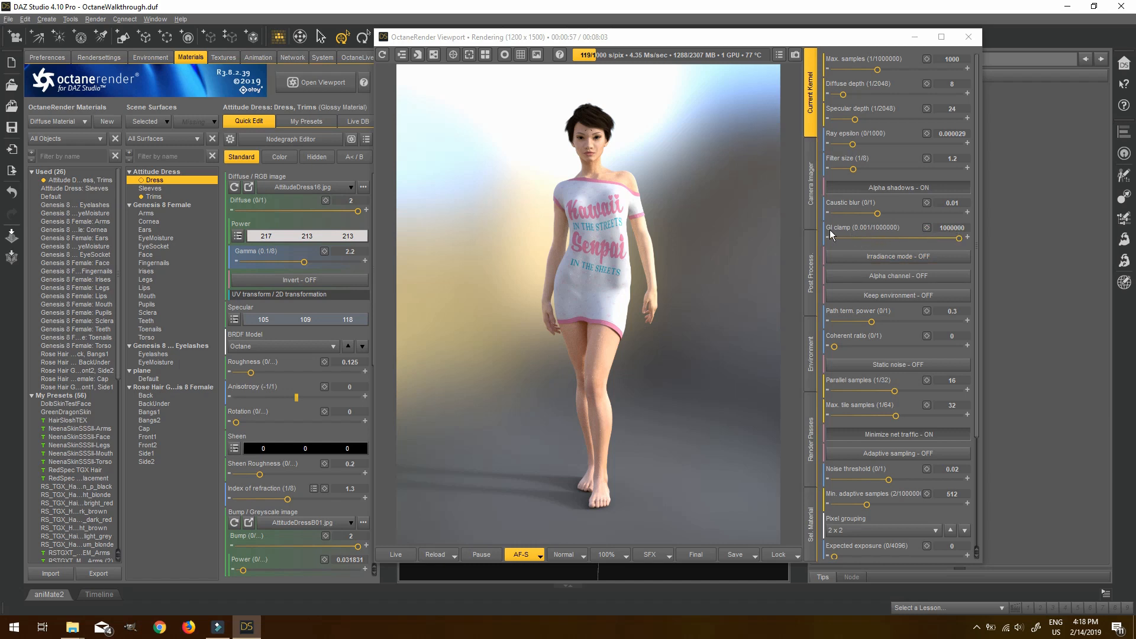
# Set the kernel's GI clamp to 10 and check the noise on the figure up close.
pyautogui.click(959, 227)
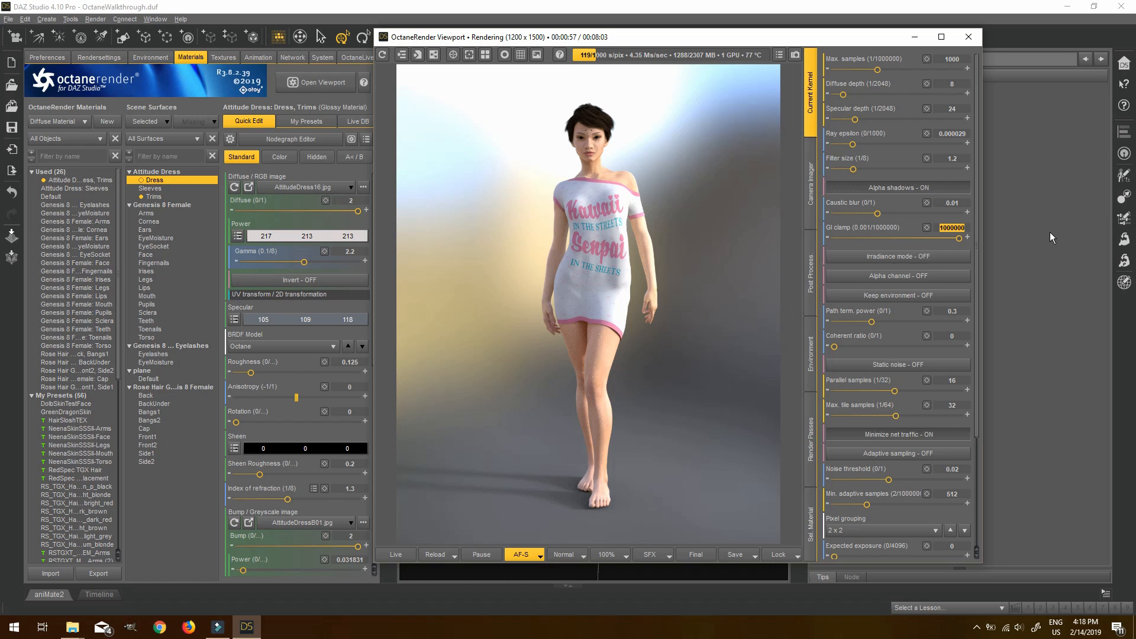
pyautogui.write('10')
pyautogui.press('Return')
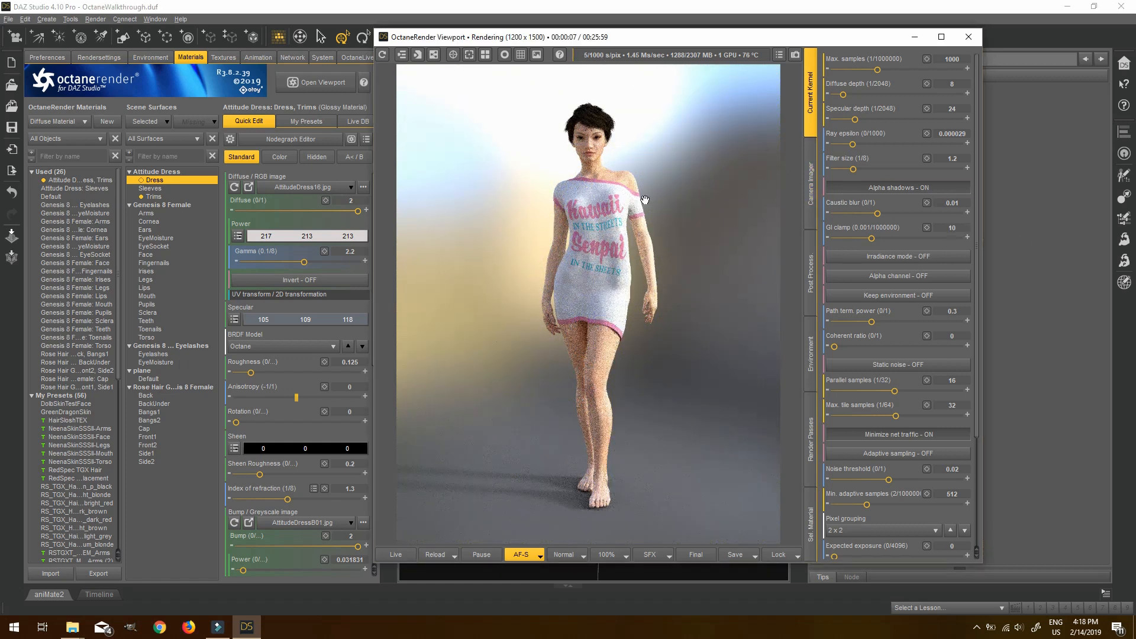
pyautogui.scroll(3, 643, 199)
pyautogui.scroll(-3, 644, 199)
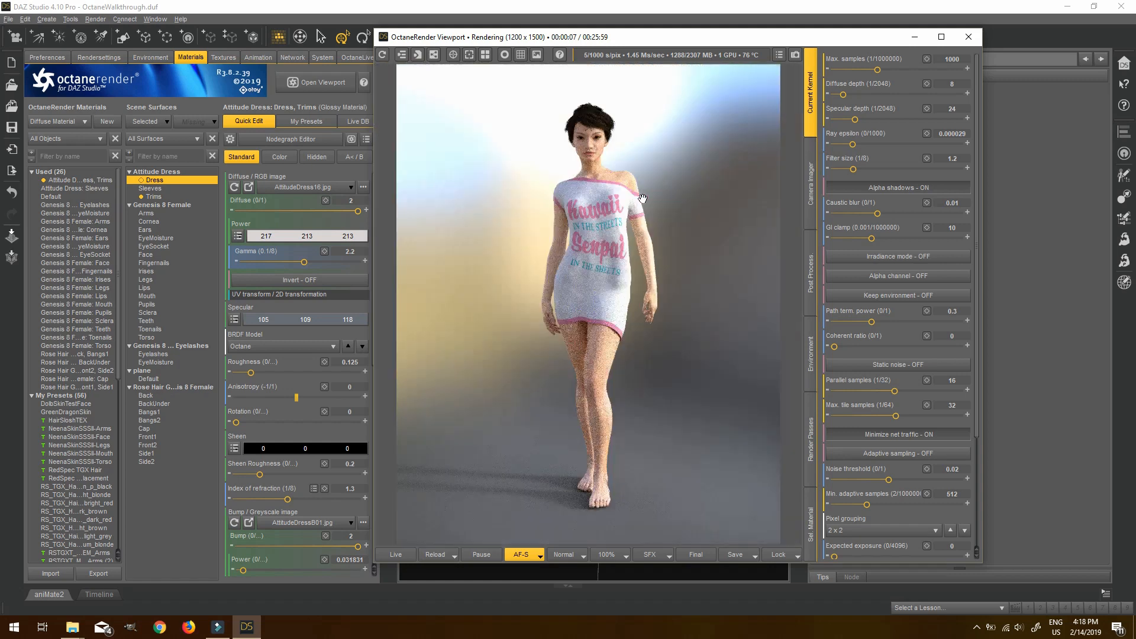
# Set the camera imager's highlight compression to about 0.764 and its order to Gamma, LUT, Response.
pyautogui.click(805, 169)
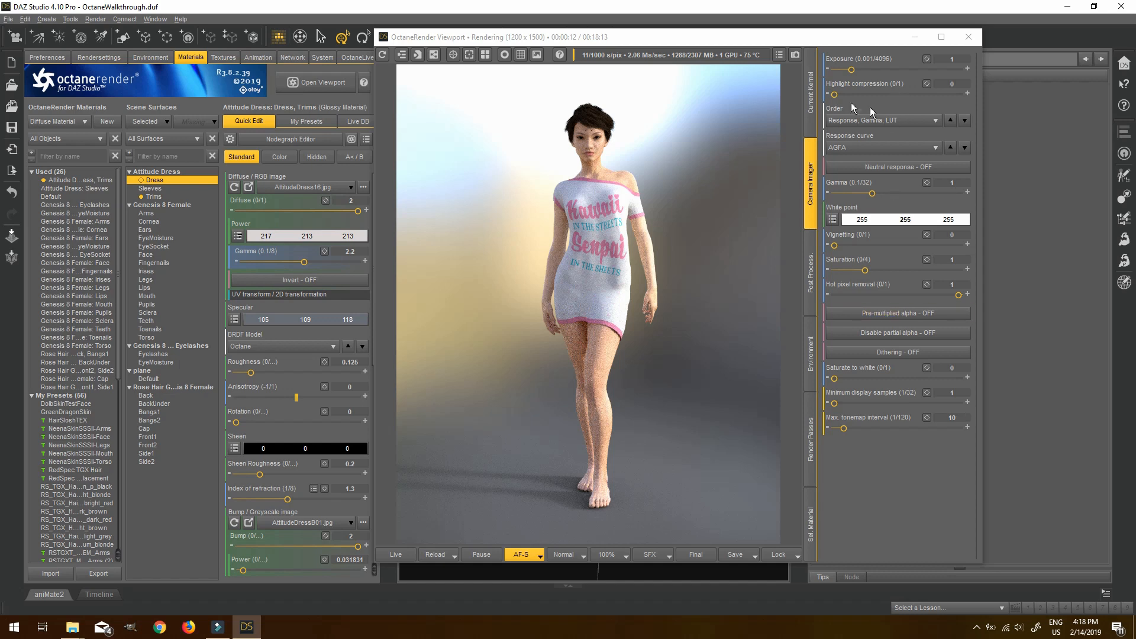
pyautogui.moveTo(838, 97); pyautogui.dragTo(929, 95)
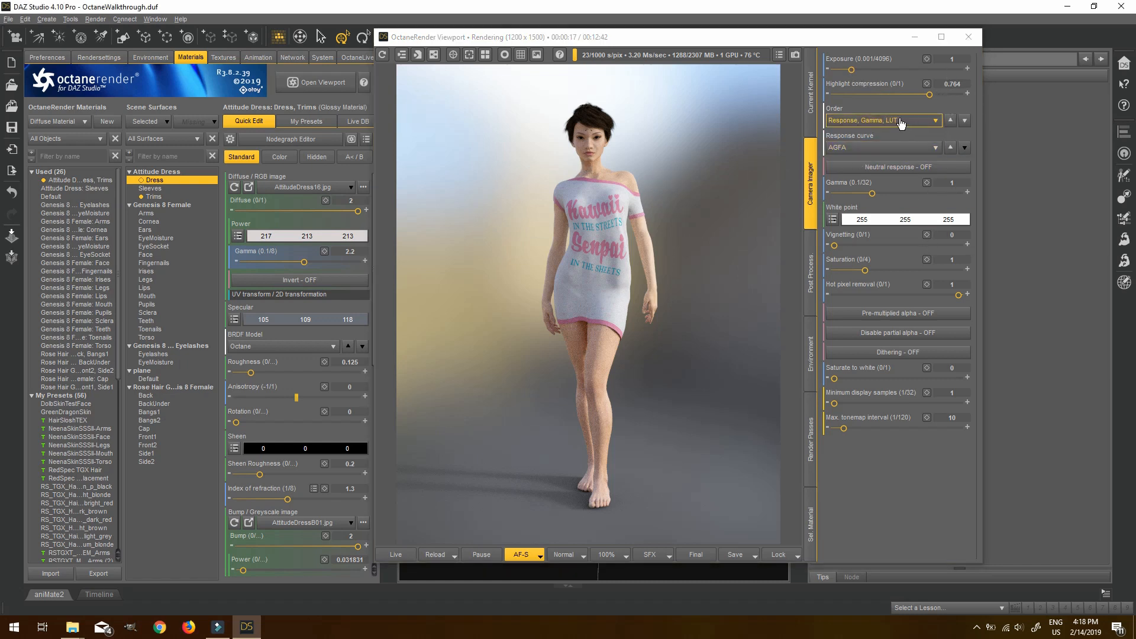
pyautogui.click(879, 120)
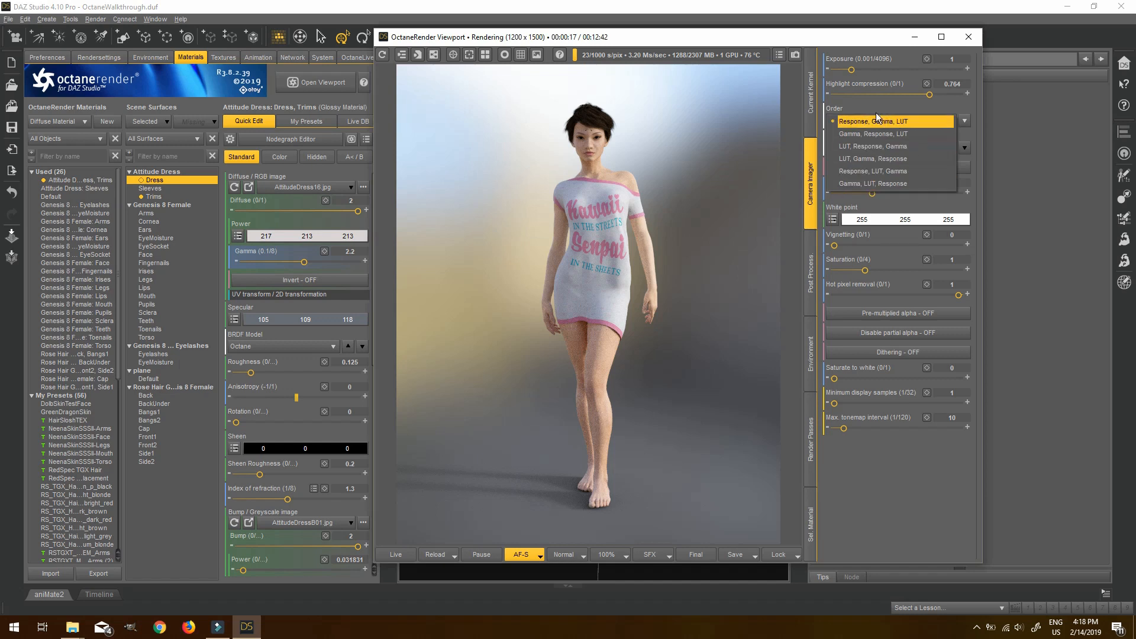
pyautogui.click(873, 184)
# Browse the camera imager's response curves and choose Linear.
pyautogui.click(868, 150)
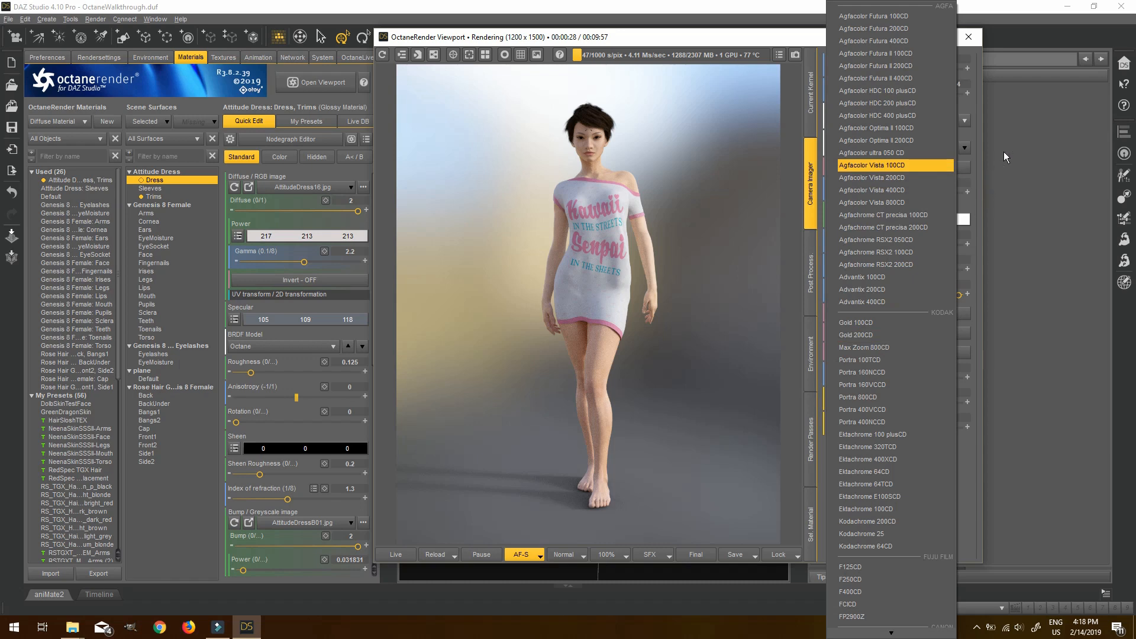
pyautogui.click(887, 6)
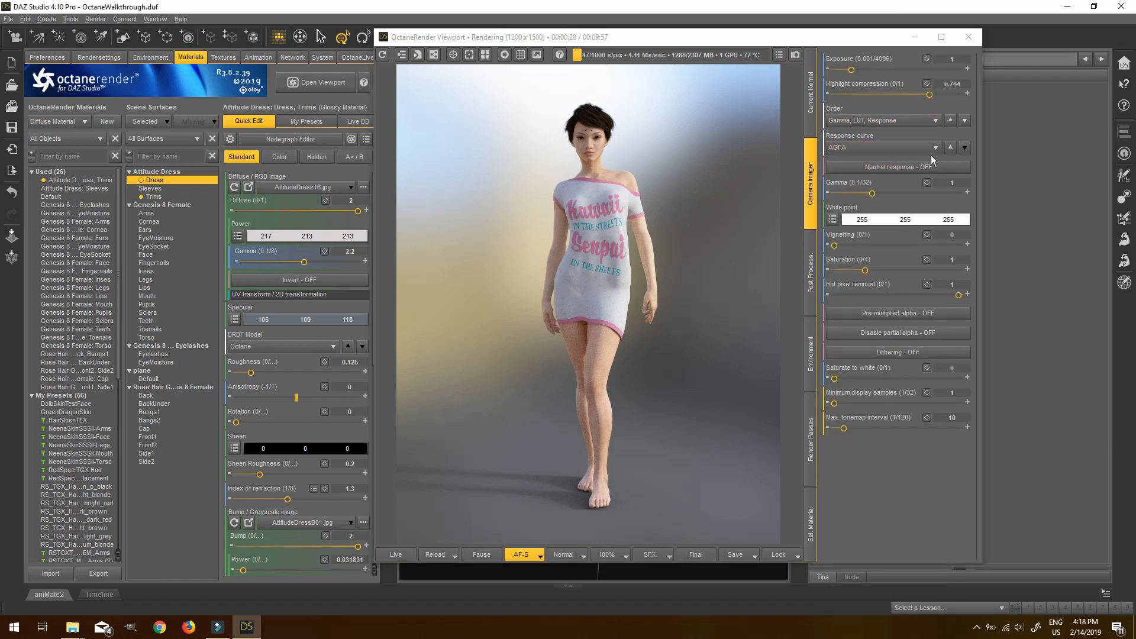
pyautogui.click(896, 149)
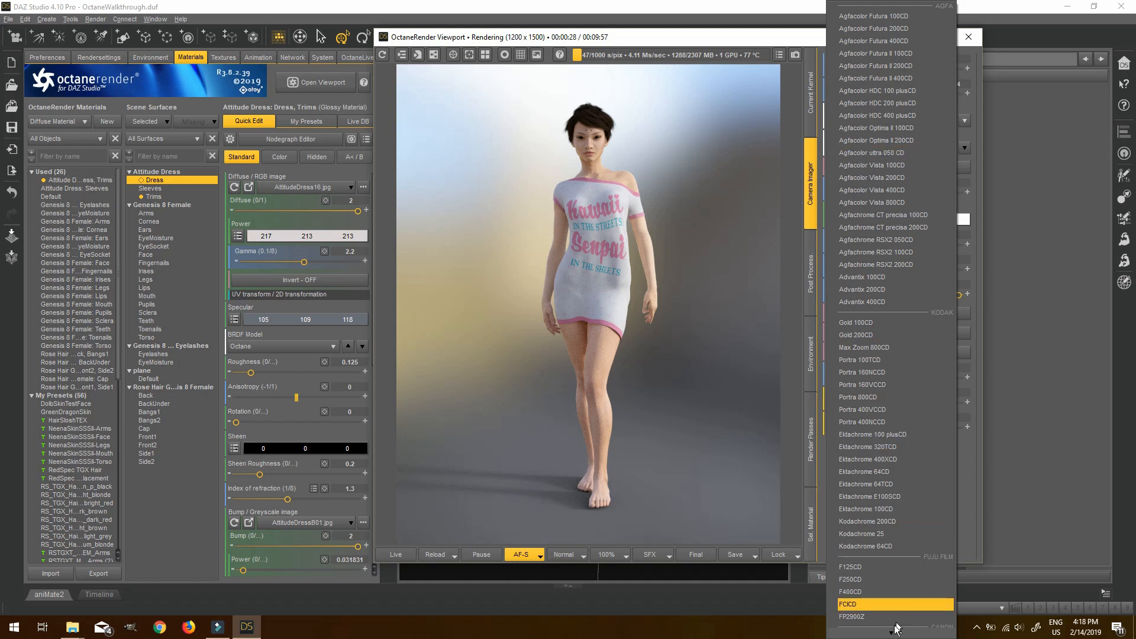
pyautogui.scroll(-2, 882, 587)
pyautogui.scroll(-2, 880, 591)
pyautogui.click(876, 619)
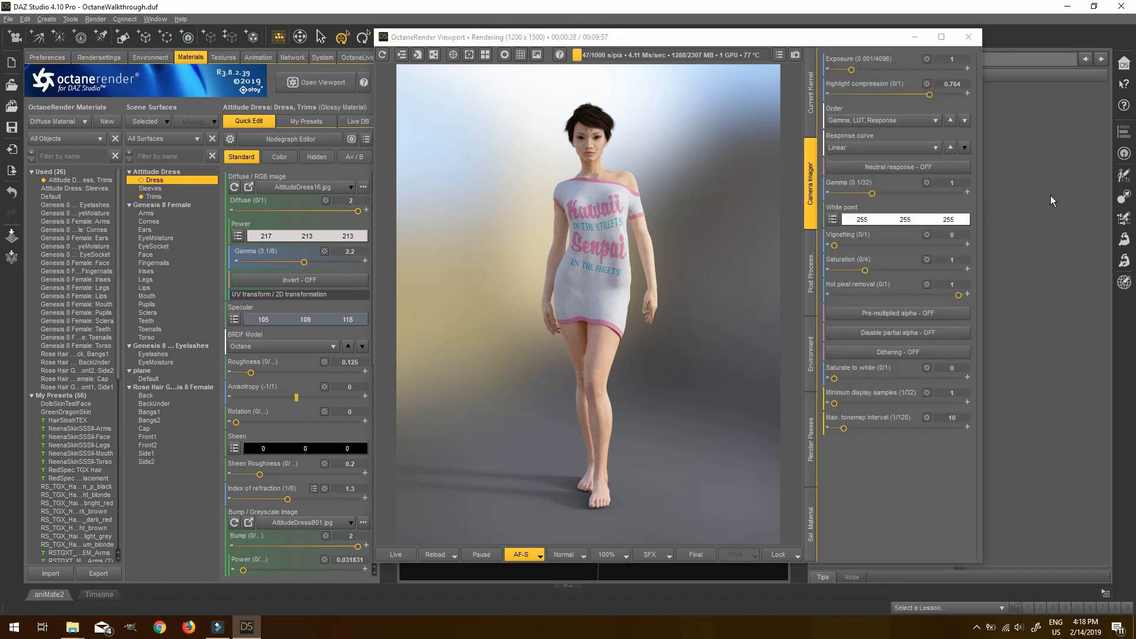
# Turn on neutral response with exposure 1.2 and gamma 1.3, and check the rendered figure up close.
pyautogui.click(895, 167)
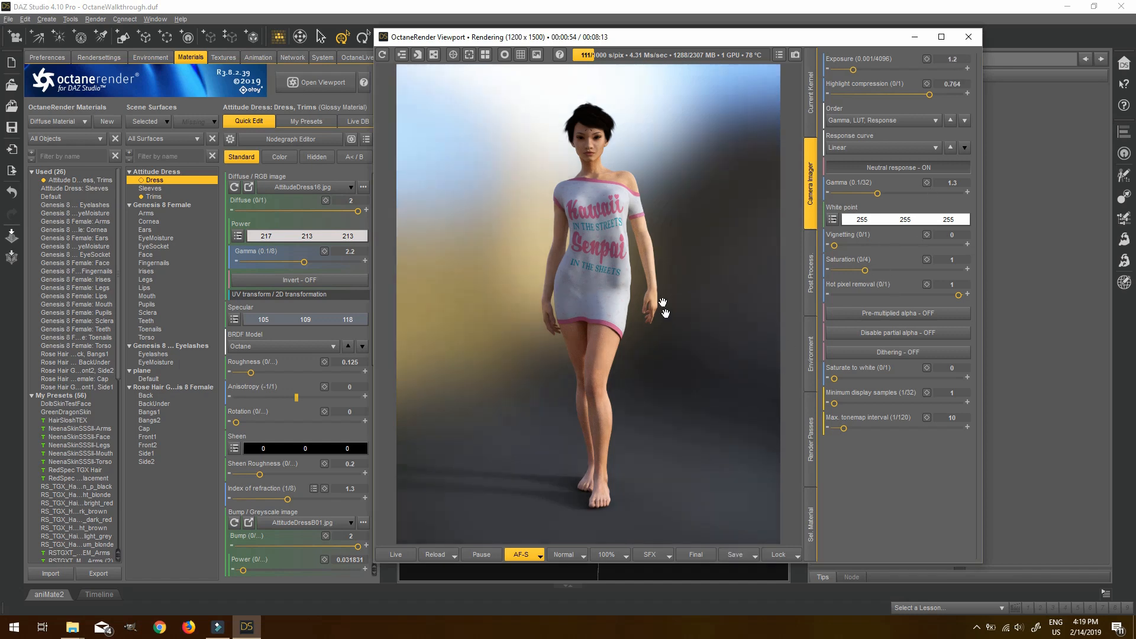
pyautogui.scroll(3, 651, 220)
pyautogui.scroll(-3, 659, 197)
pyautogui.scroll(3, 679, 259)
pyautogui.scroll(-3, 665, 256)
# Pause the render and create a sphere primitive 0.2 m in diameter at the world center.
pyautogui.click(481, 554)
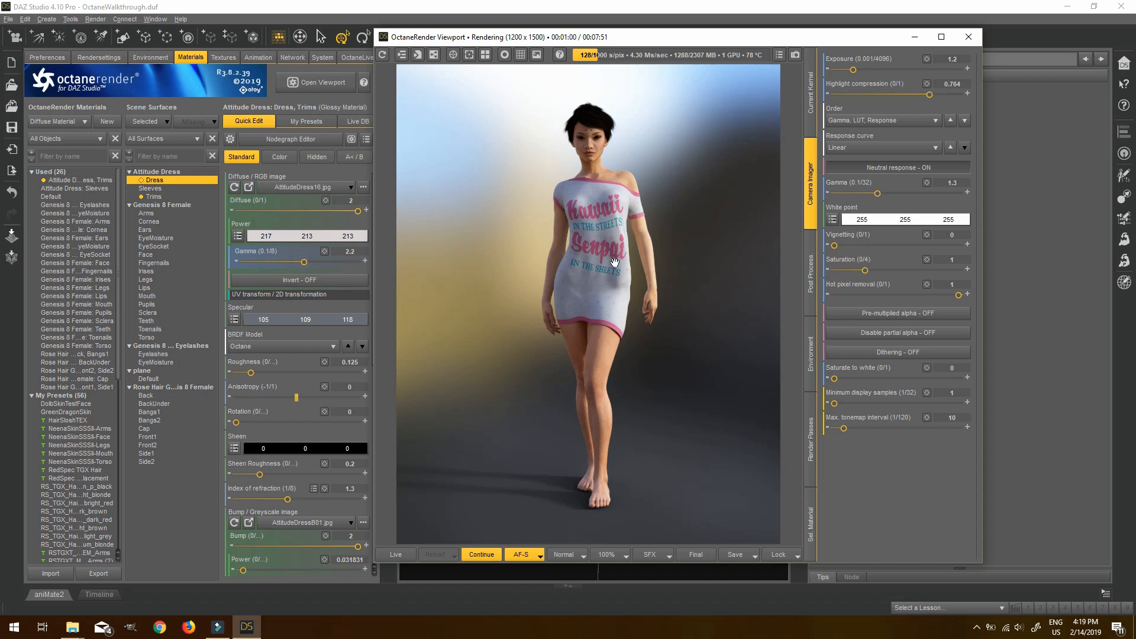
pyautogui.click(914, 39)
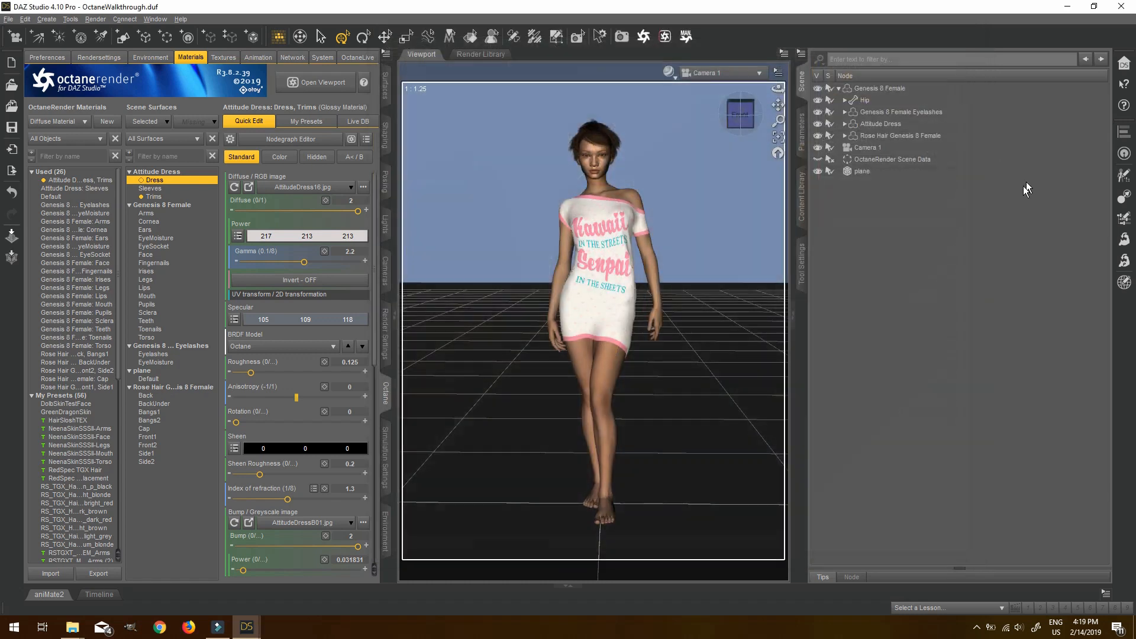
pyautogui.click(47, 19)
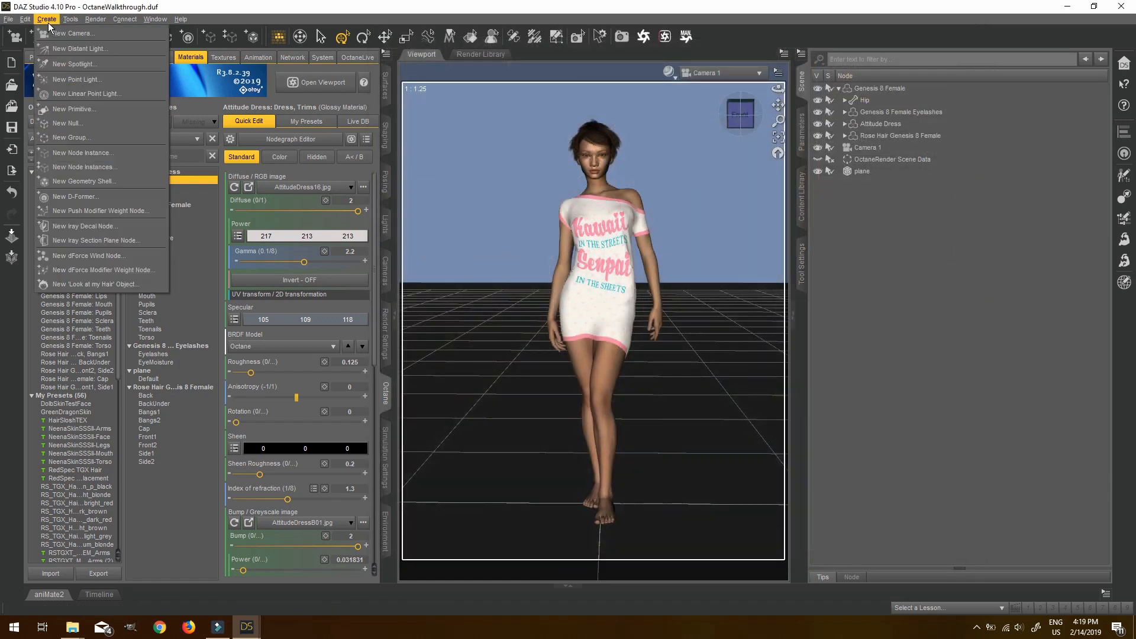
pyautogui.click(85, 109)
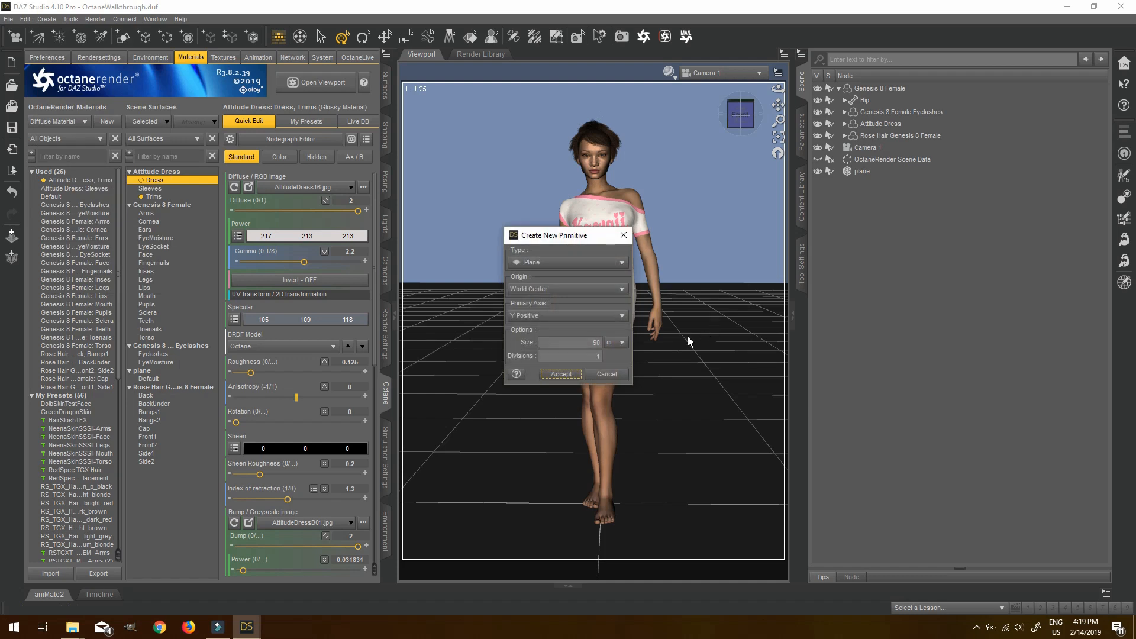
pyautogui.click(541, 262)
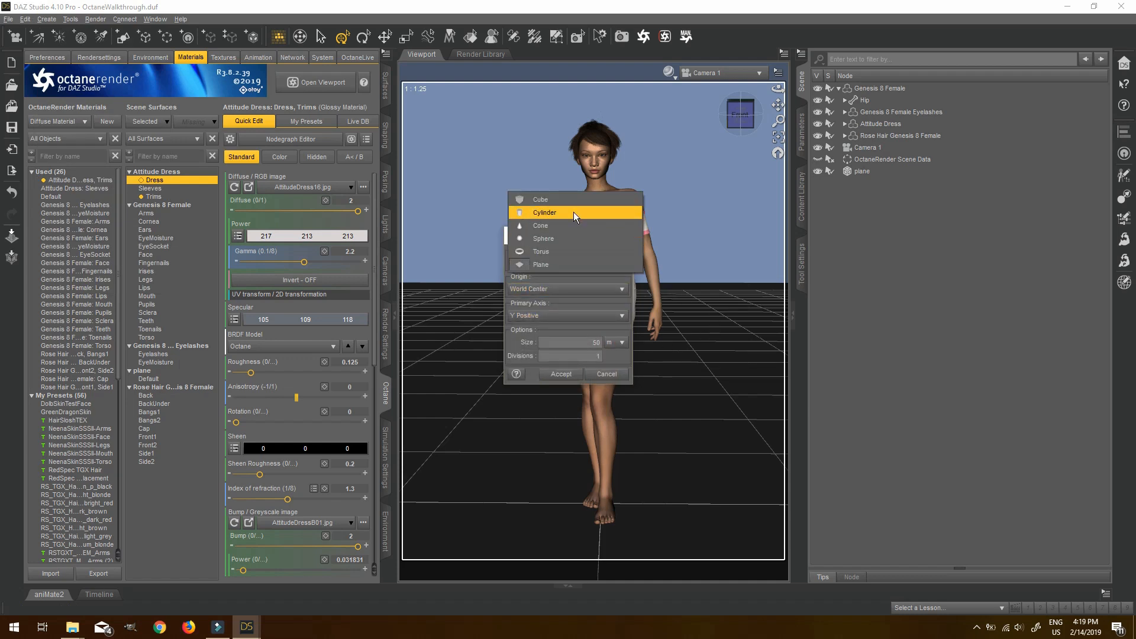
pyautogui.click(560, 239)
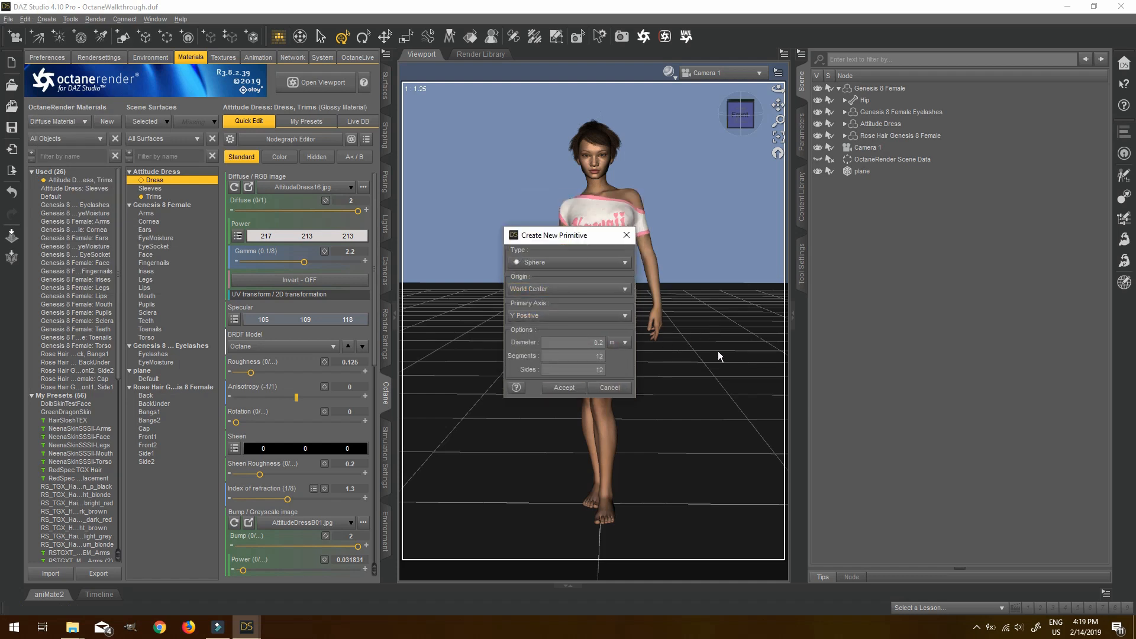
pyautogui.click(564, 387)
# Move the sphere up beside and in front of the figure's head, to about X 44, Y 154, Z 46, checking it in Perspective View.
pyautogui.click(584, 486)
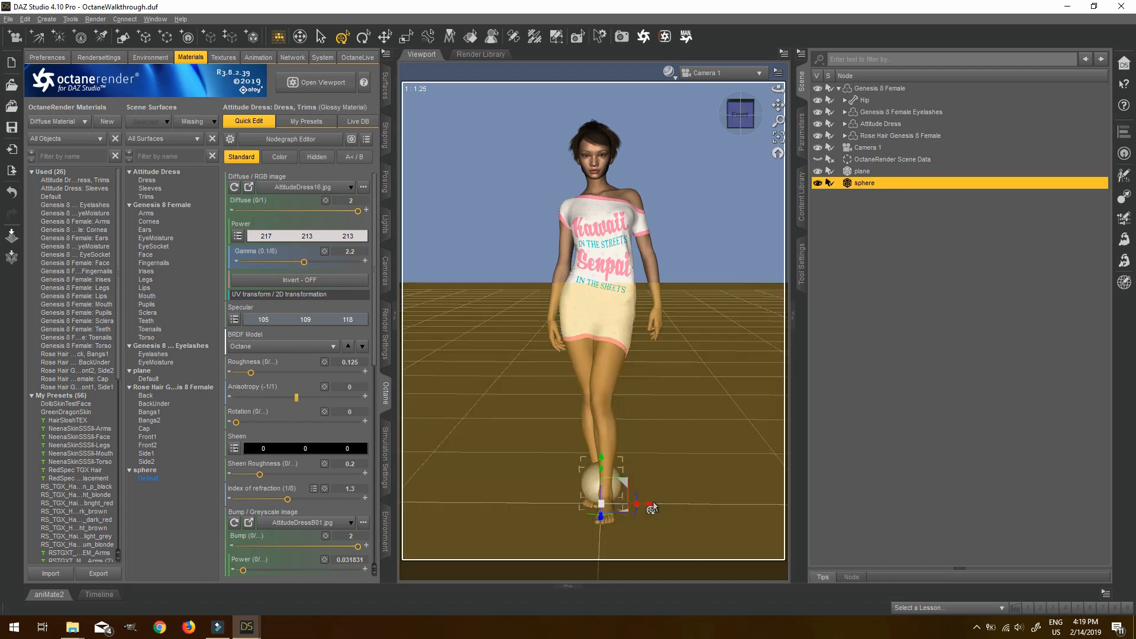
pyautogui.moveTo(648, 509); pyautogui.dragTo(742, 507)
pyautogui.moveTo(700, 470); pyautogui.dragTo(706, 155)
pyautogui.click(710, 72)
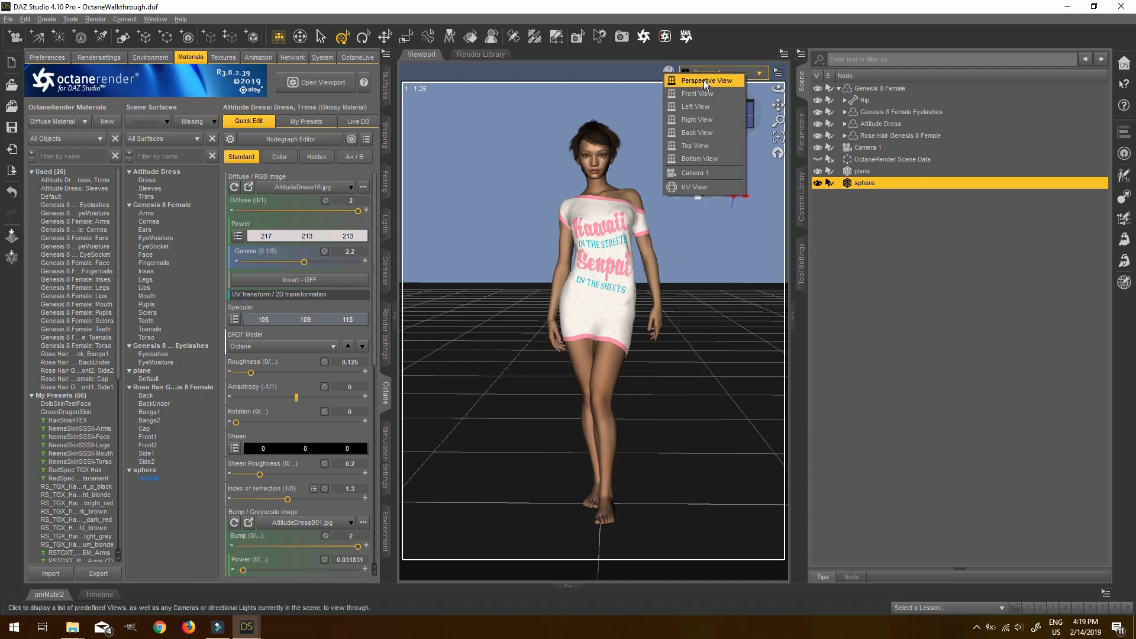
pyautogui.click(704, 80)
pyautogui.moveTo(726, 112); pyautogui.dragTo(769, 229)
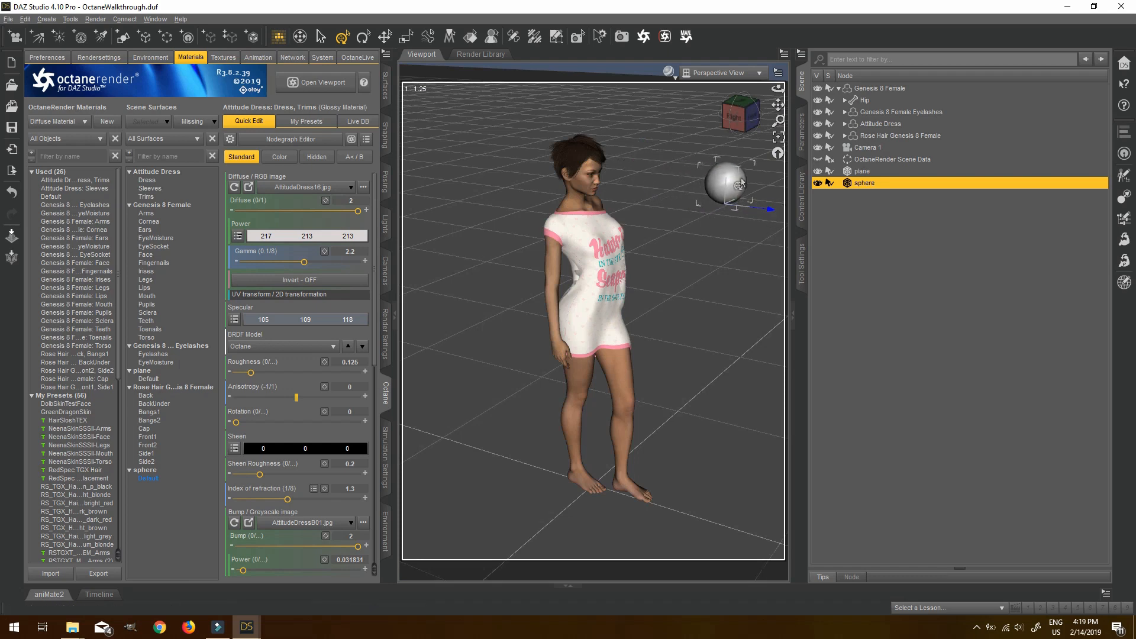
pyautogui.moveTo(727, 157); pyautogui.dragTo(728, 136)
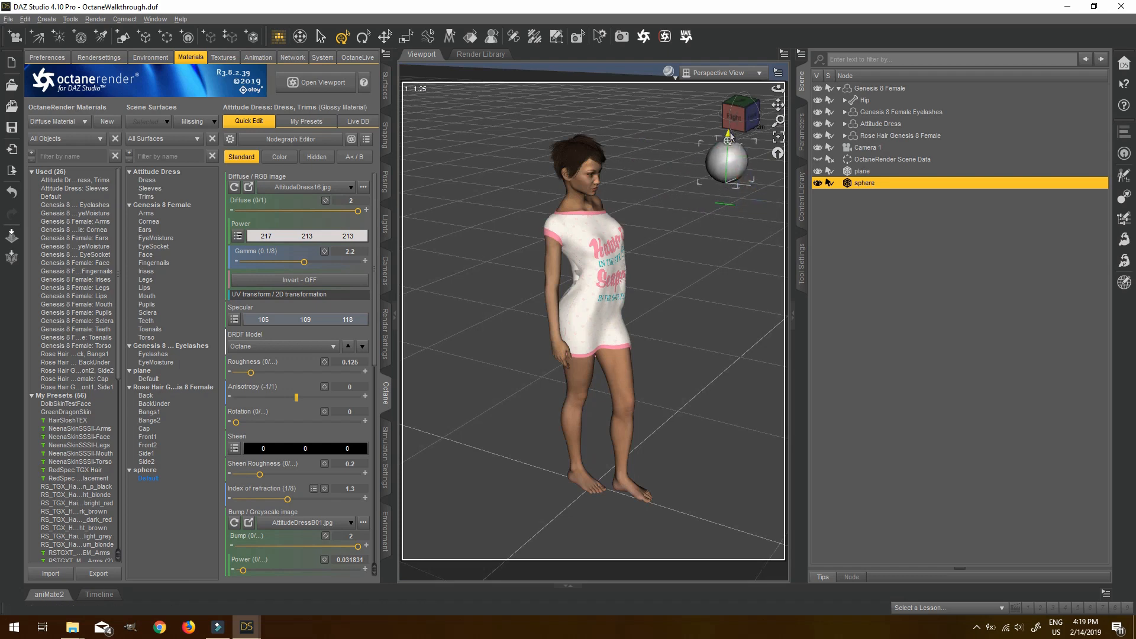
# Enlarge the sphere by trying an overall scale of 150% and settling on 200%.
pyautogui.click(802, 131)
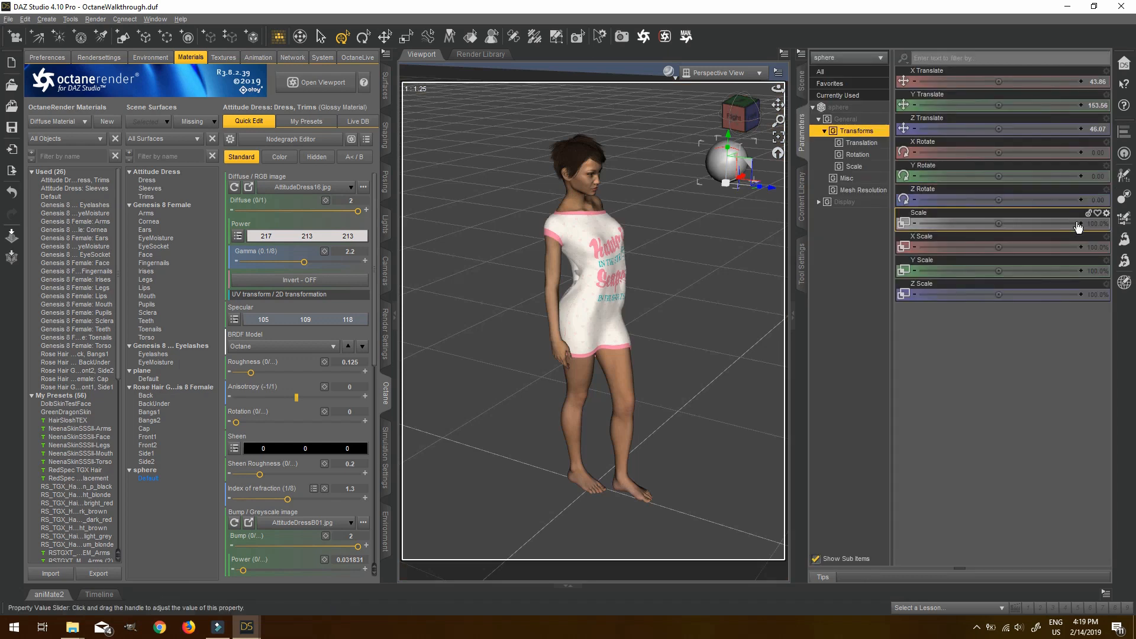
pyautogui.click(1104, 224)
pyautogui.write('150')
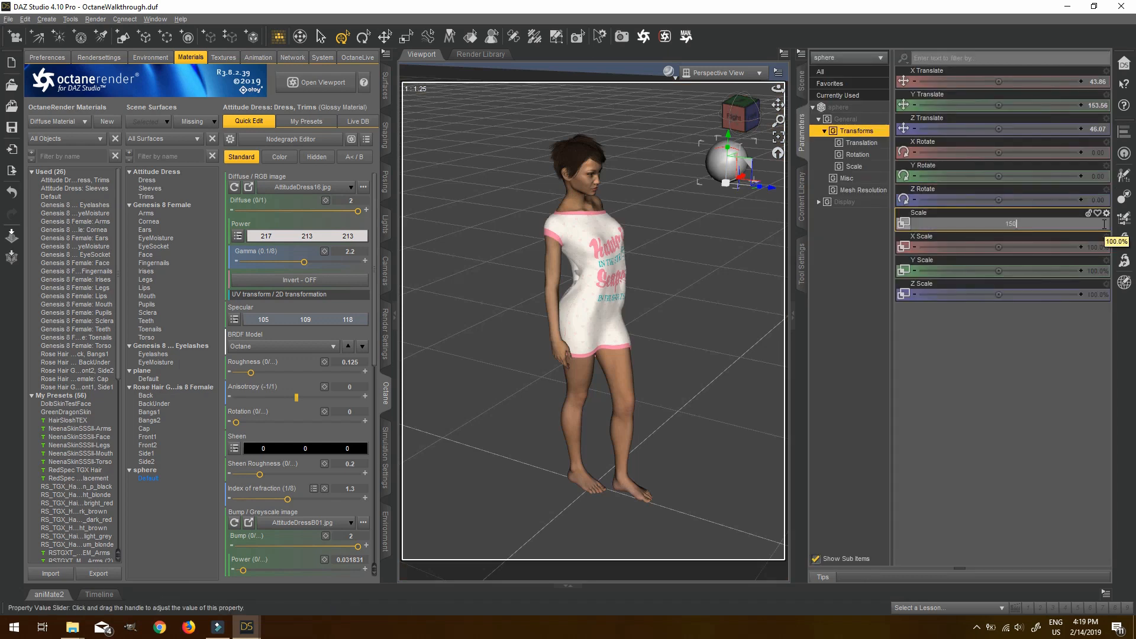
pyautogui.press('Return')
pyautogui.click(1102, 225)
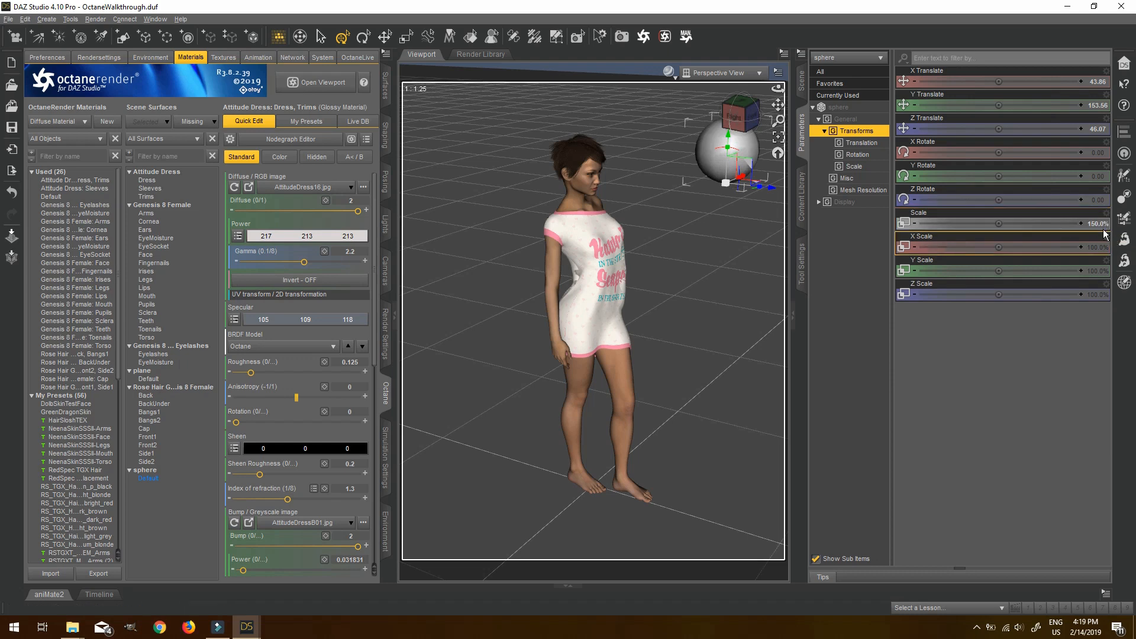
pyautogui.write('200')
pyautogui.press('Return')
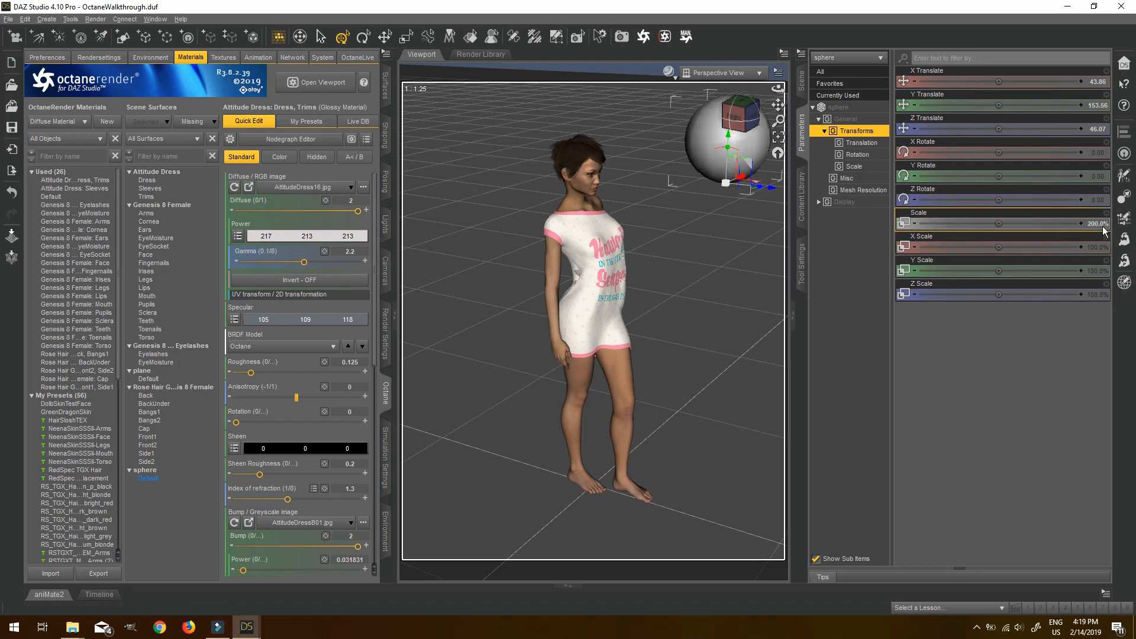
# Return to the Camera 1 view, resume the Octane render and rebuild the scene to include the sphere.
pyautogui.click(739, 79)
pyautogui.click(728, 176)
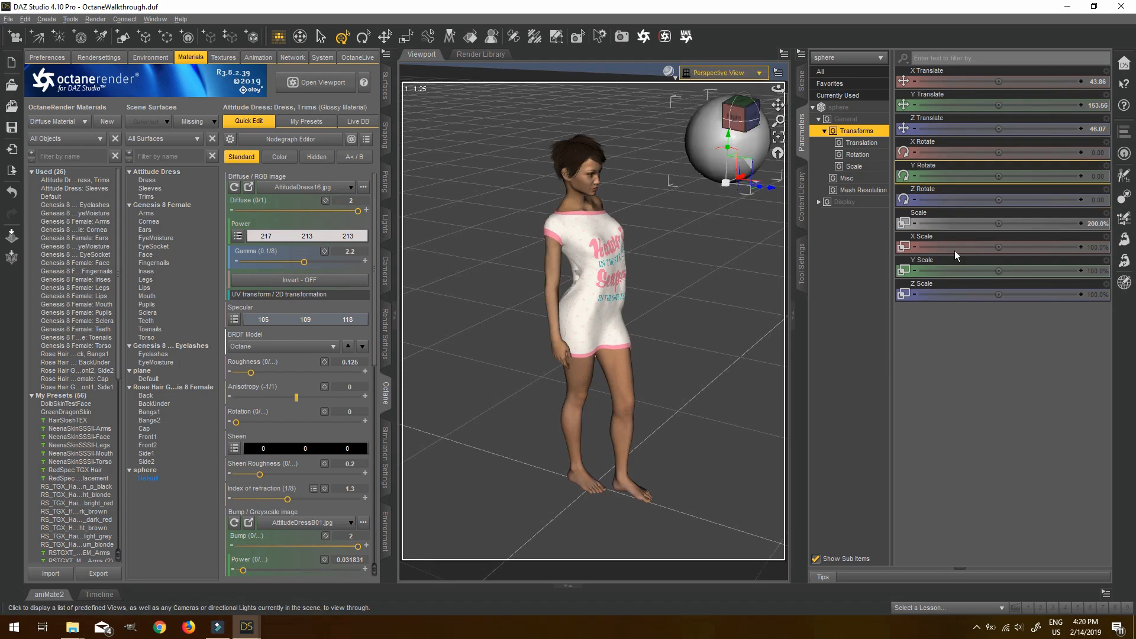
pyautogui.click(308, 84)
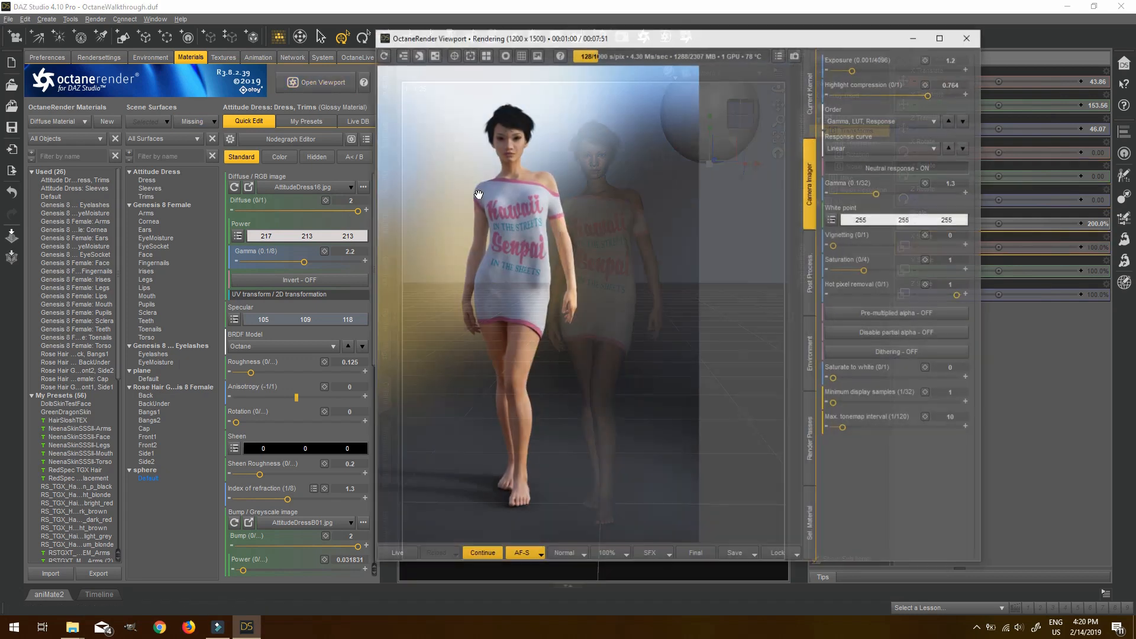
pyautogui.click(477, 554)
pyautogui.click(454, 556)
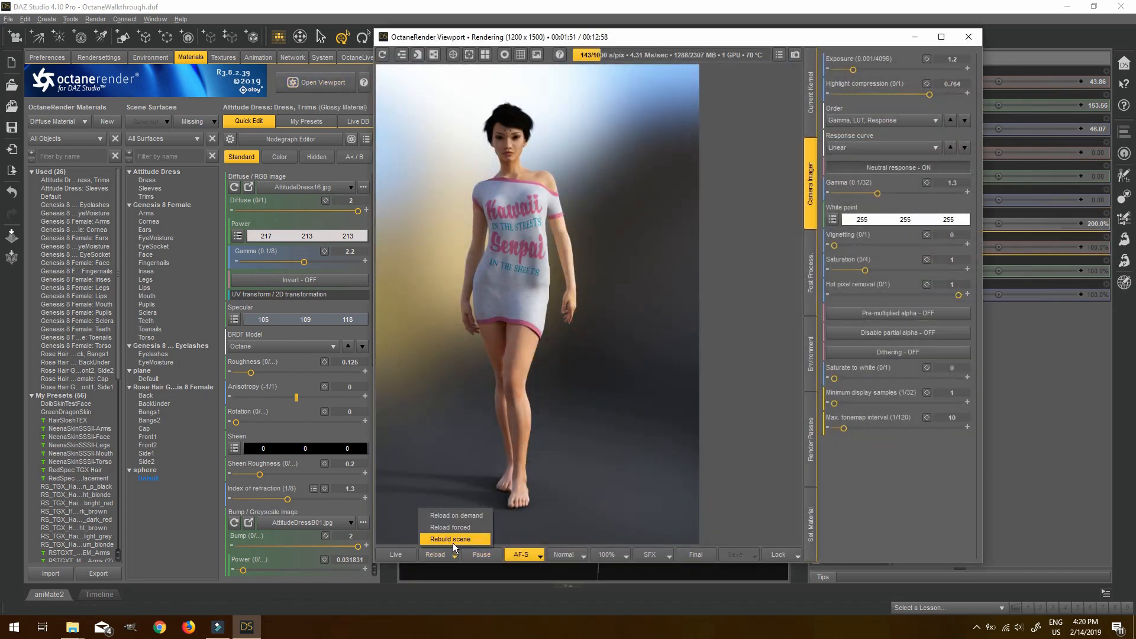
pyautogui.click(453, 542)
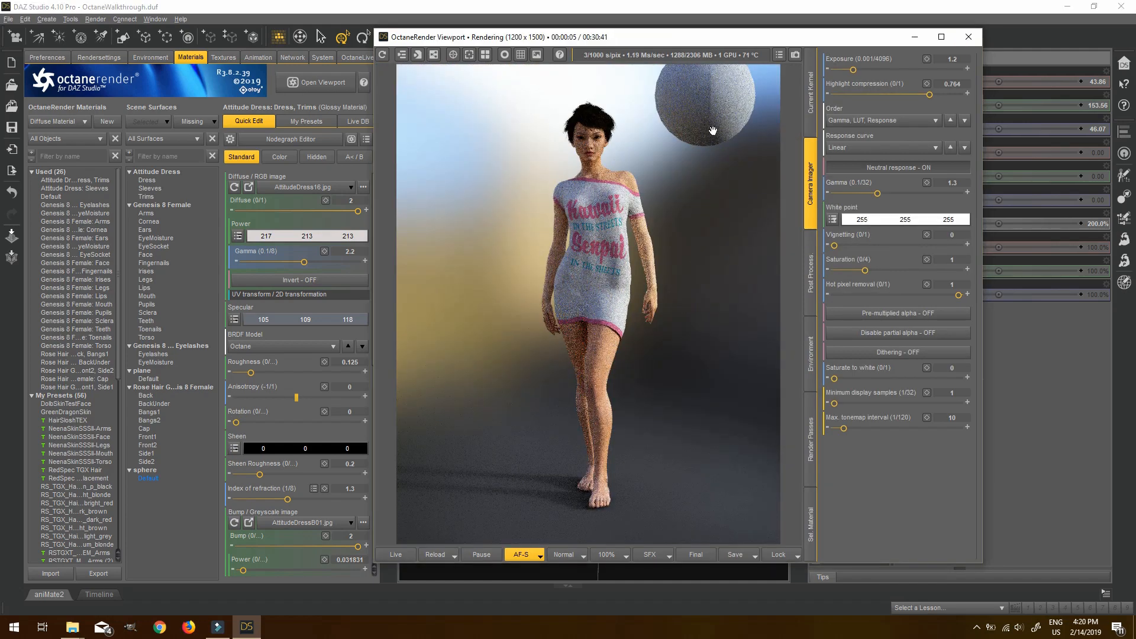
# Turn the sphere's Default surface into a new simple light source.
pyautogui.rightClick(148, 479)
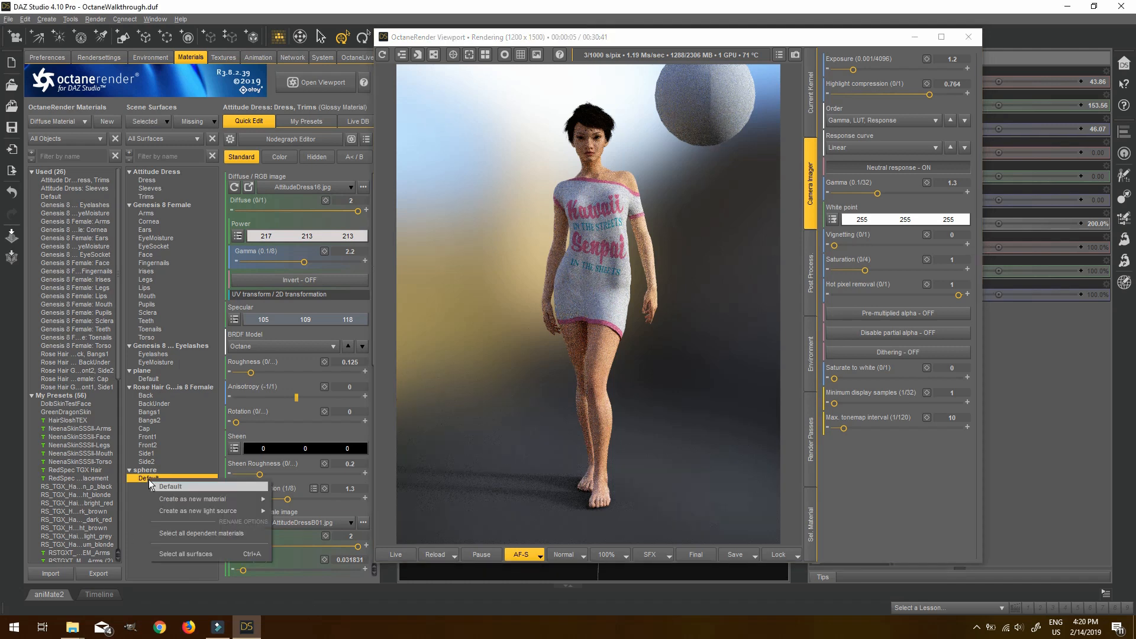
pyautogui.moveTo(197, 509)
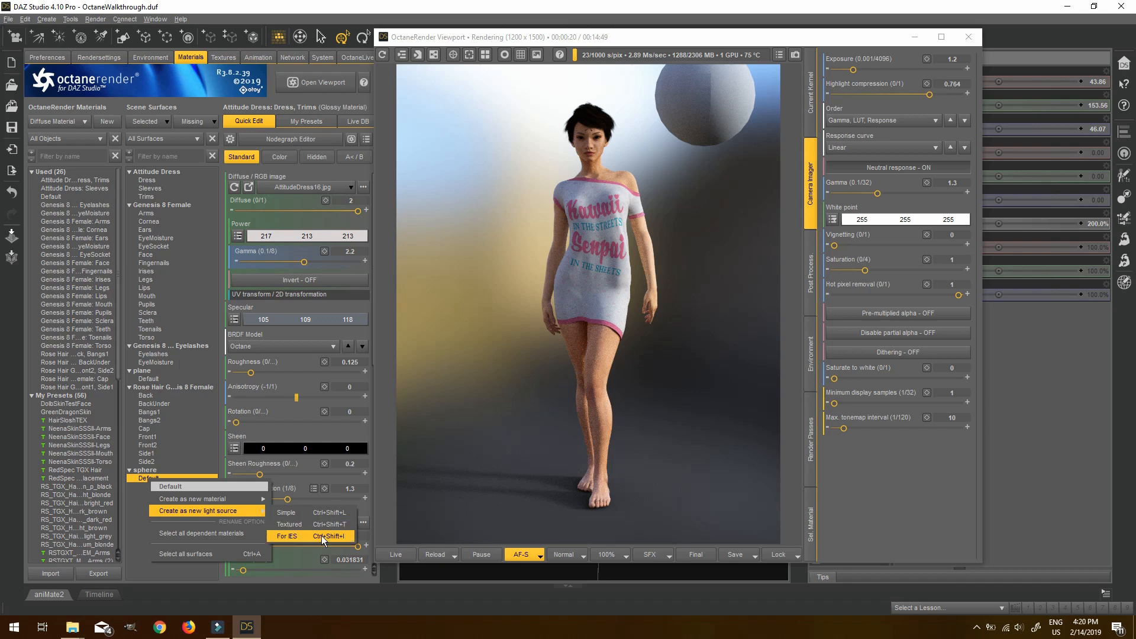
pyautogui.click(329, 516)
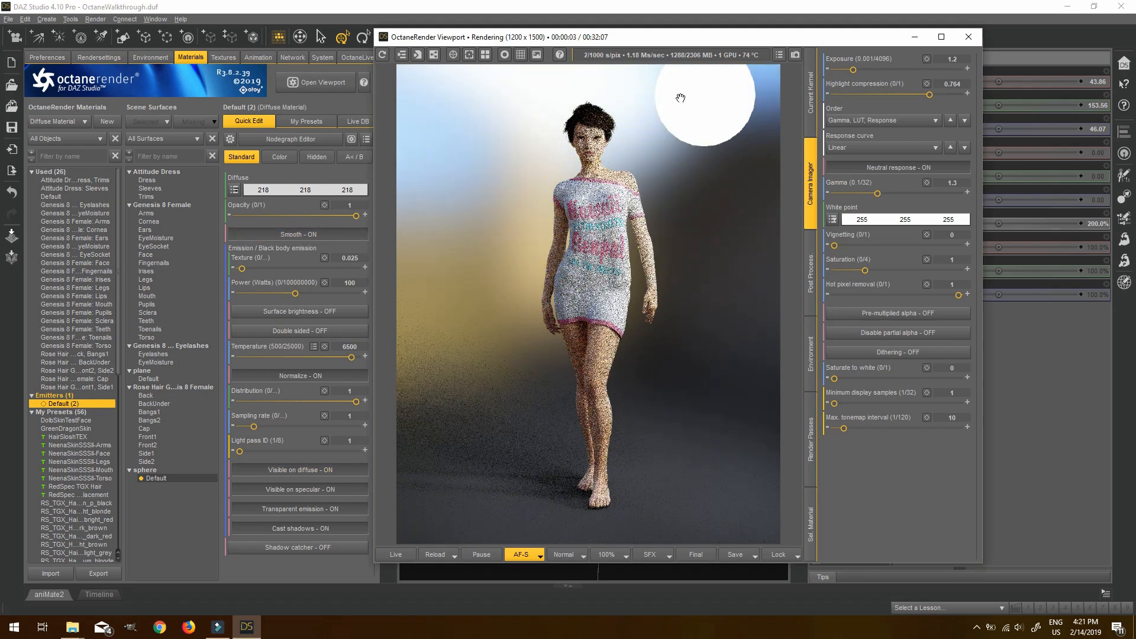
# Set the sphere emitter's opacity to 0 and its power to 50 watts.
pyautogui.moveTo(669, 37); pyautogui.dragTo(703, 29)
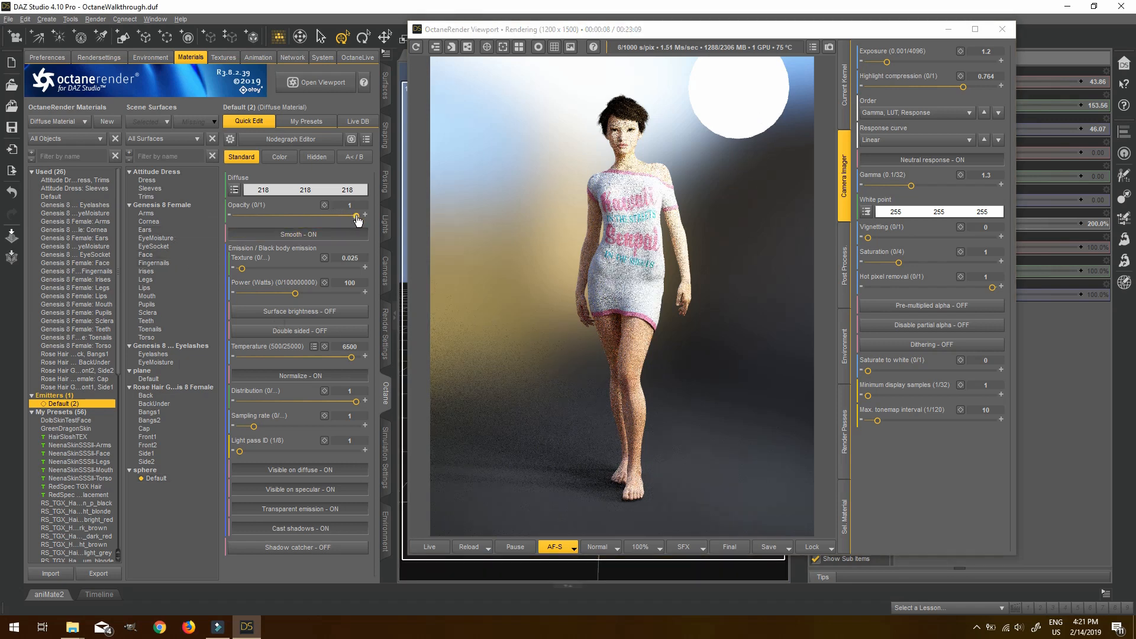
pyautogui.click(704, 133)
pyautogui.moveTo(356, 215); pyautogui.dragTo(194, 206)
pyautogui.click(774, 291)
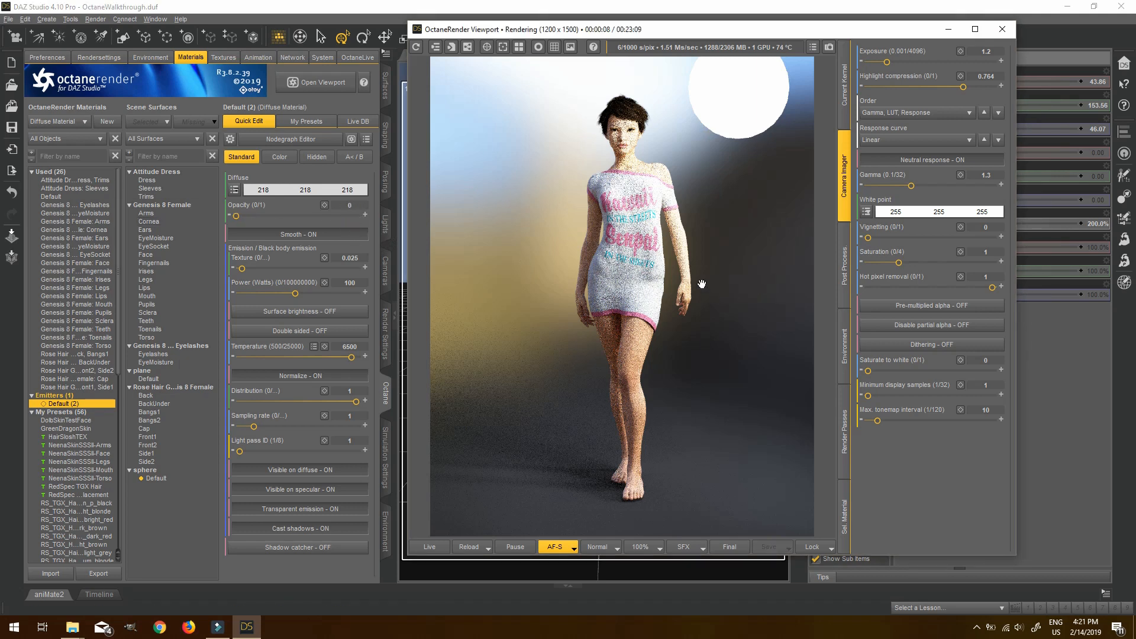
pyautogui.click(237, 219)
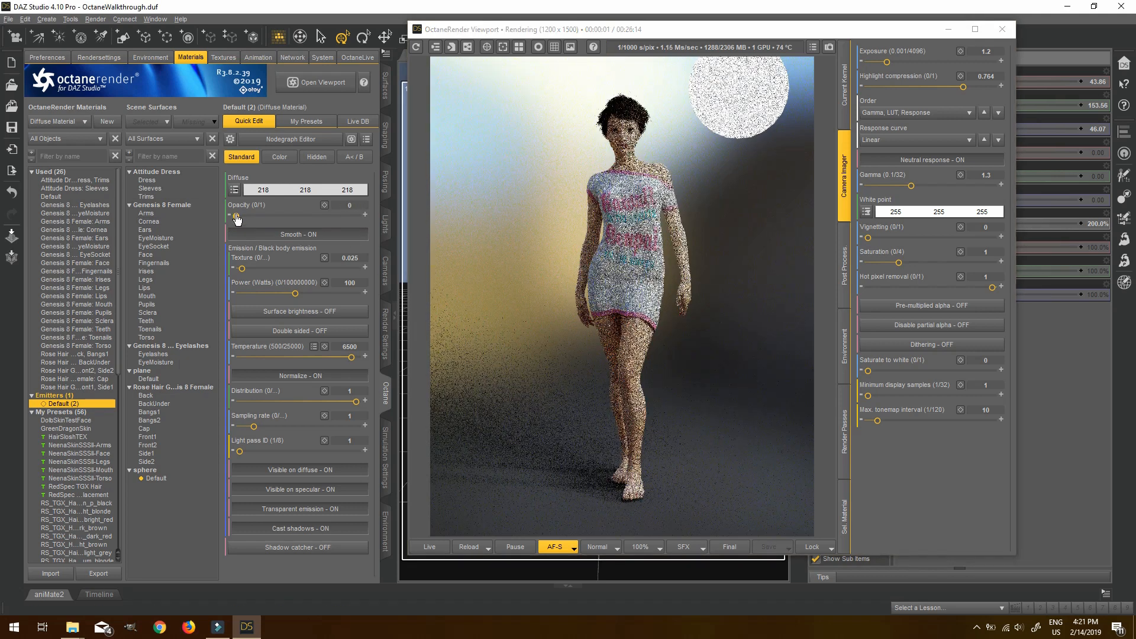
pyautogui.click(616, 300)
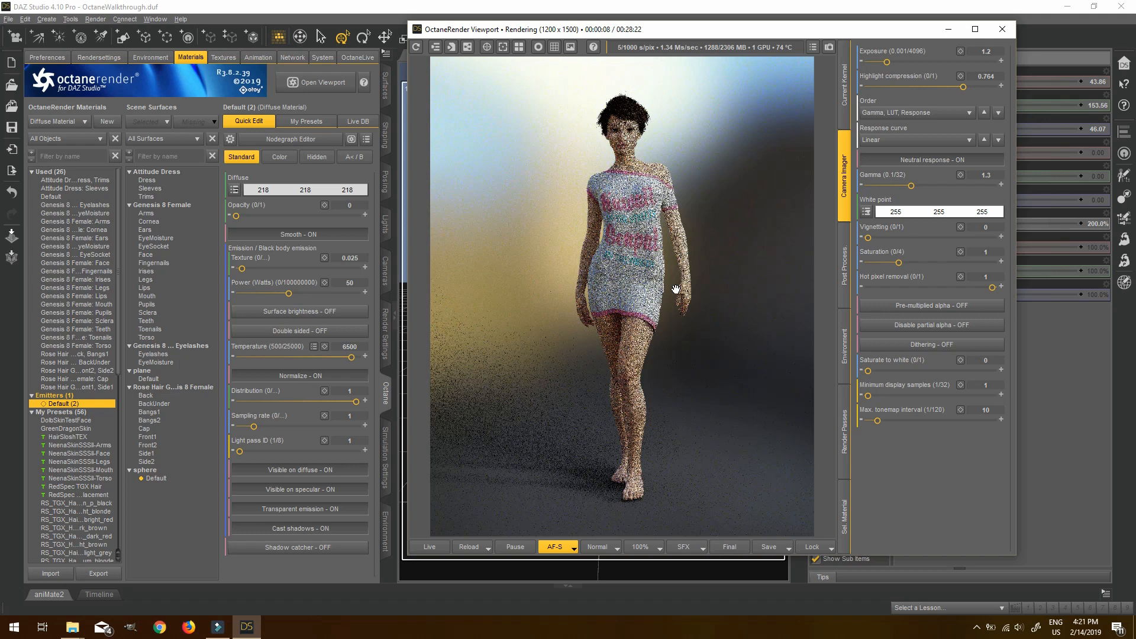
# Set the power of the HDR texture environment to 0.5.
pyautogui.click(139, 59)
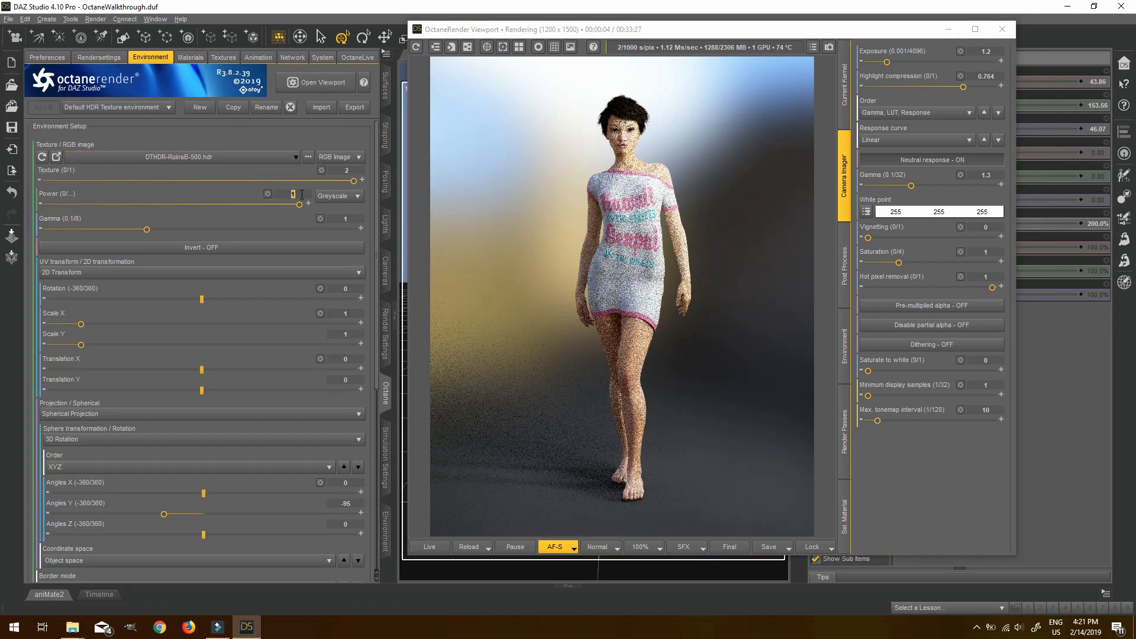
pyautogui.press('Return')
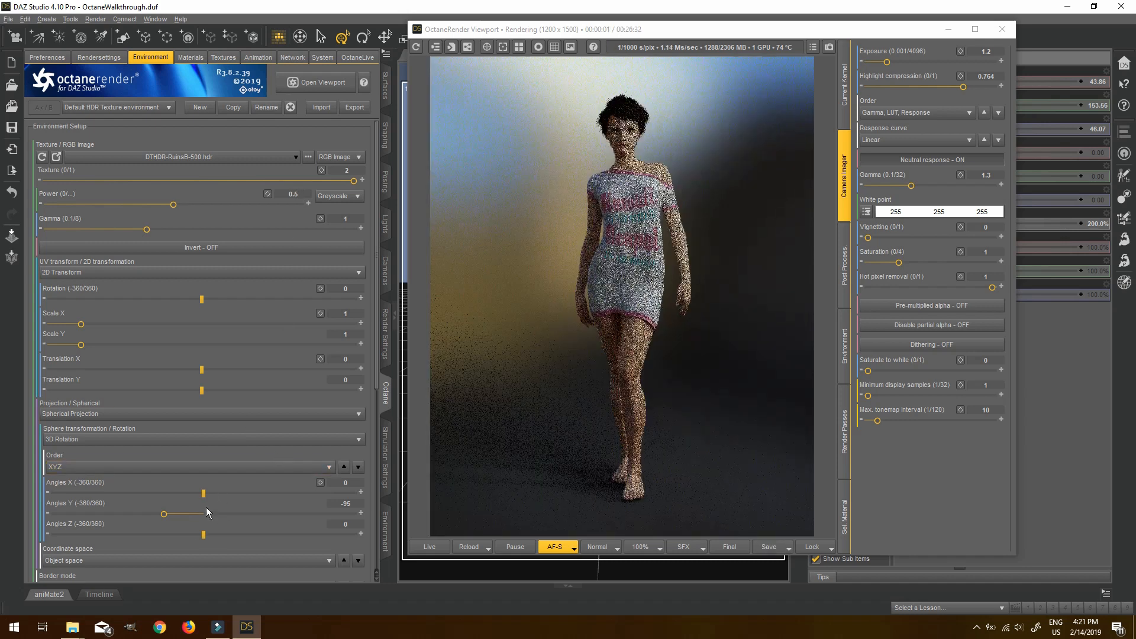
# Rotate the HDR environment's Y angle to 118 and check the figure in the render.
pyautogui.moveTo(165, 519); pyautogui.dragTo(253, 519)
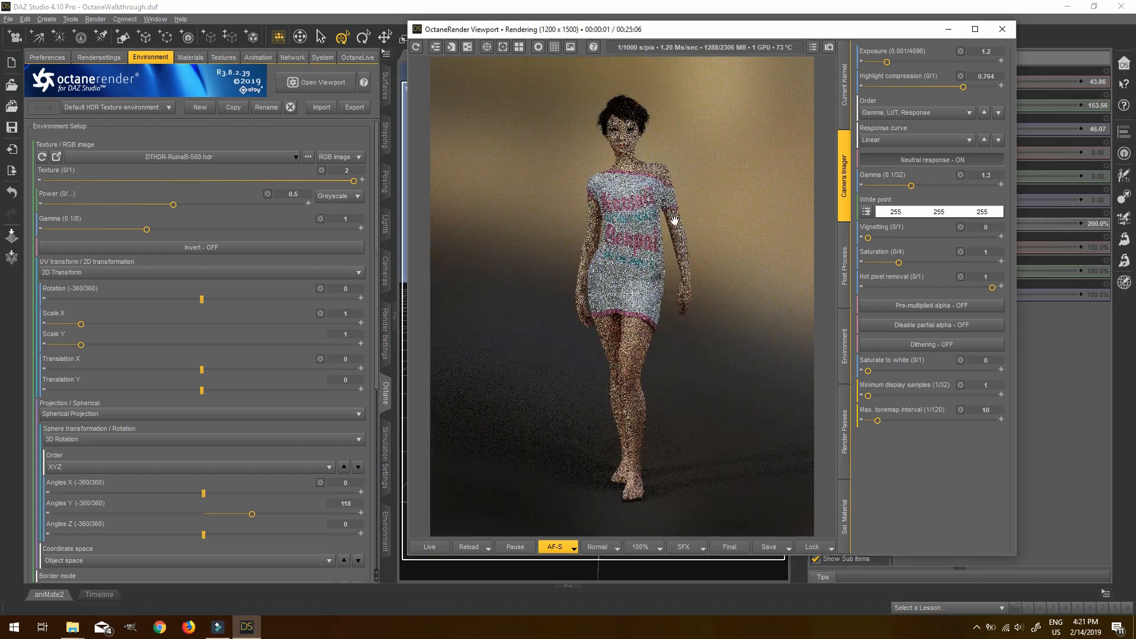
pyautogui.scroll(4, 695, 147)
pyautogui.scroll(-4, 695, 148)
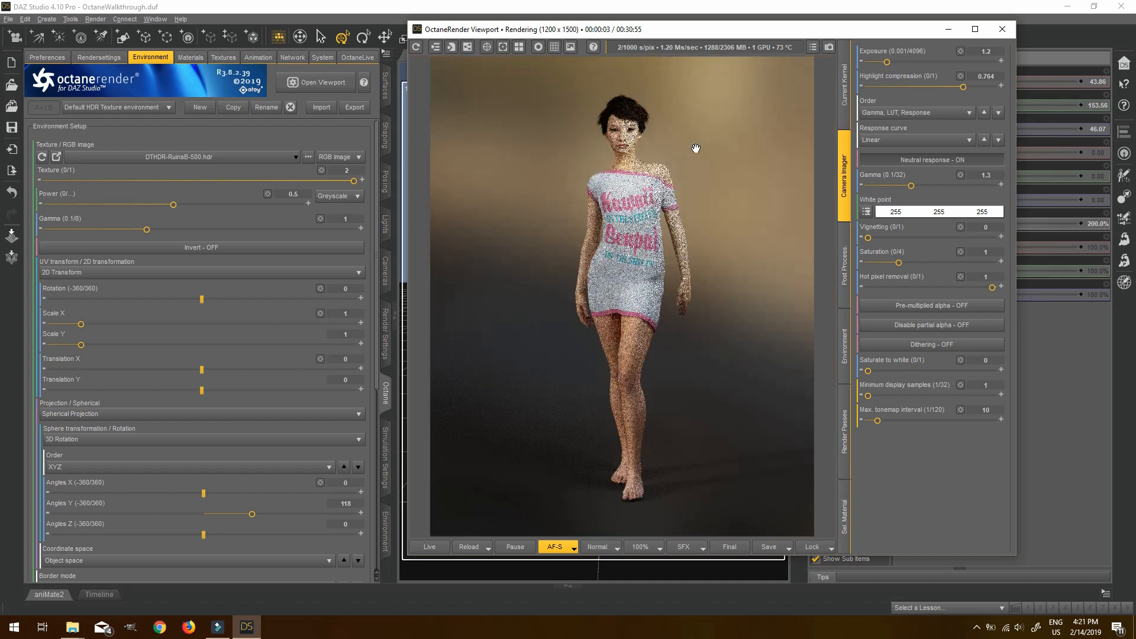
# Set the temperature of the sphere's Default emitter material to 3500.
pyautogui.click(198, 54)
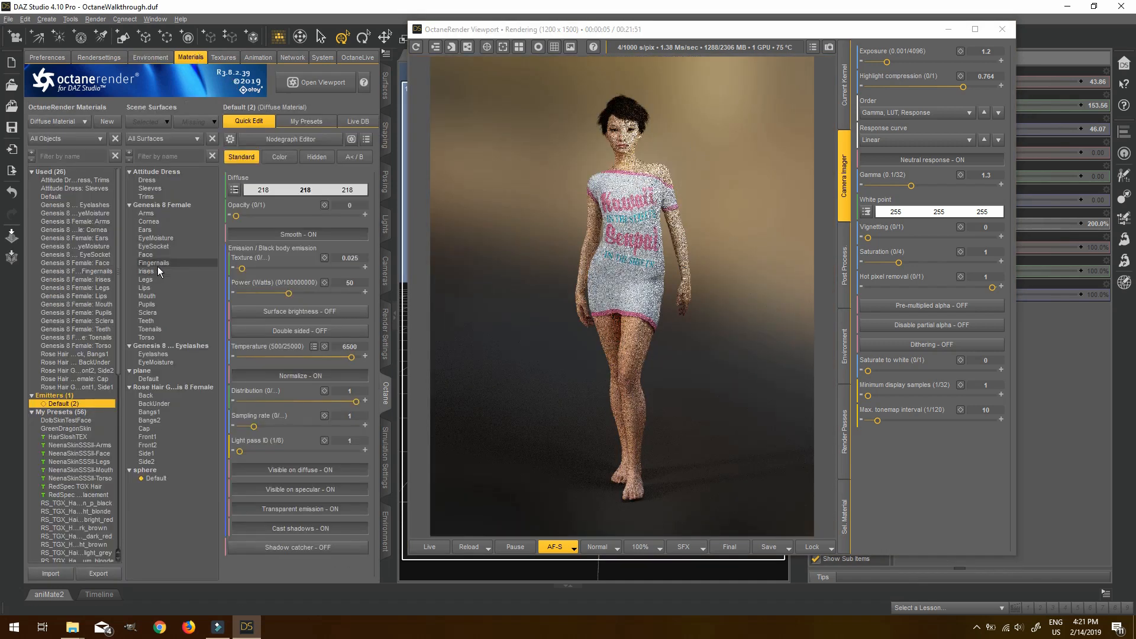
pyautogui.click(157, 478)
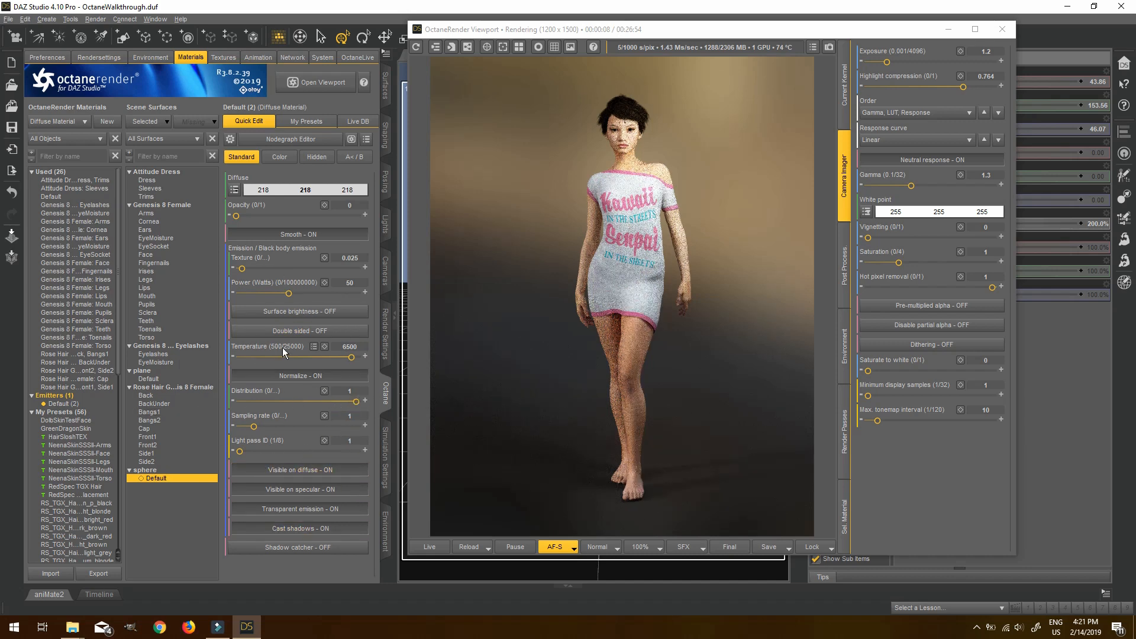
pyautogui.doubleClick(363, 345)
pyautogui.write('3500')
pyautogui.press('Return')
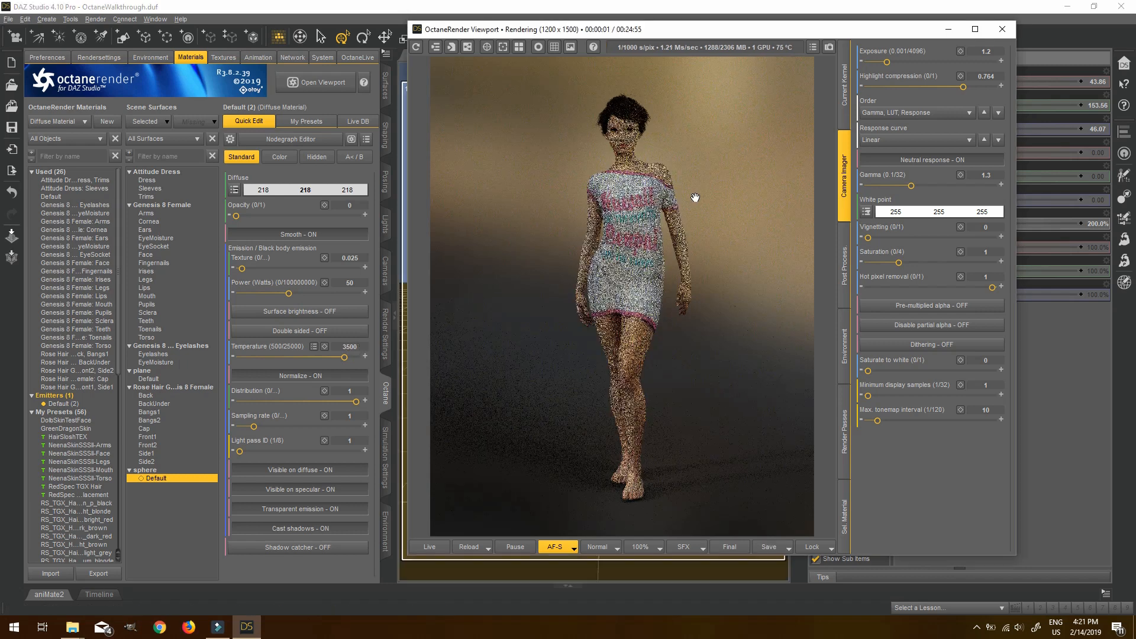
# Set the sphere emitter's temperature back to 6500 and inspect the render.
pyautogui.click(335, 367)
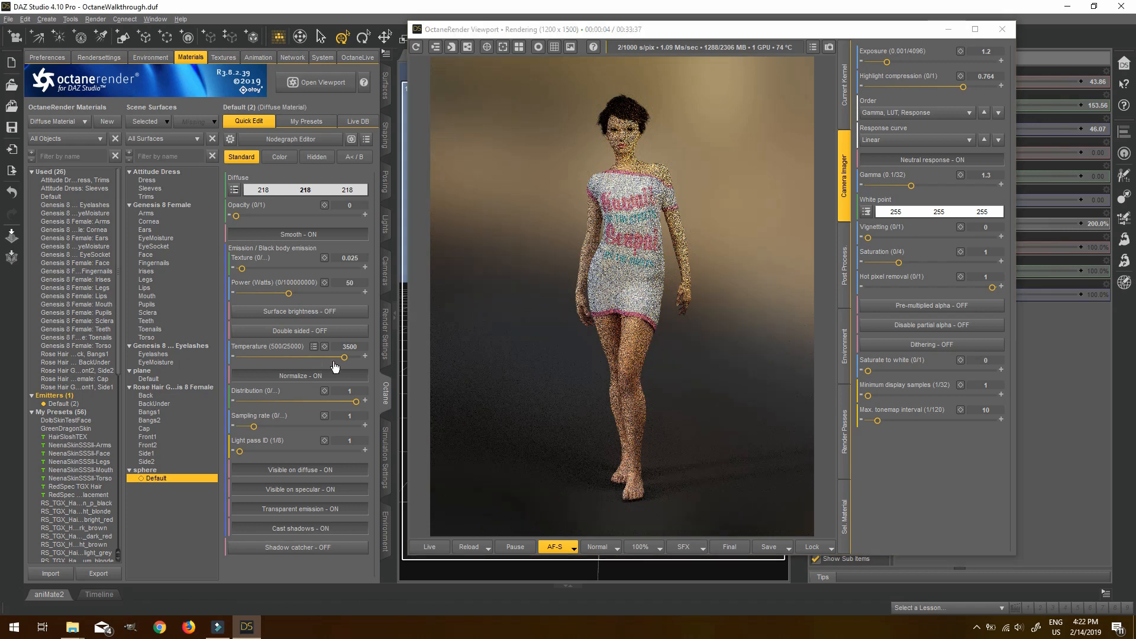
pyautogui.doubleClick(368, 346)
pyautogui.write('65')
pyautogui.click(739, 322)
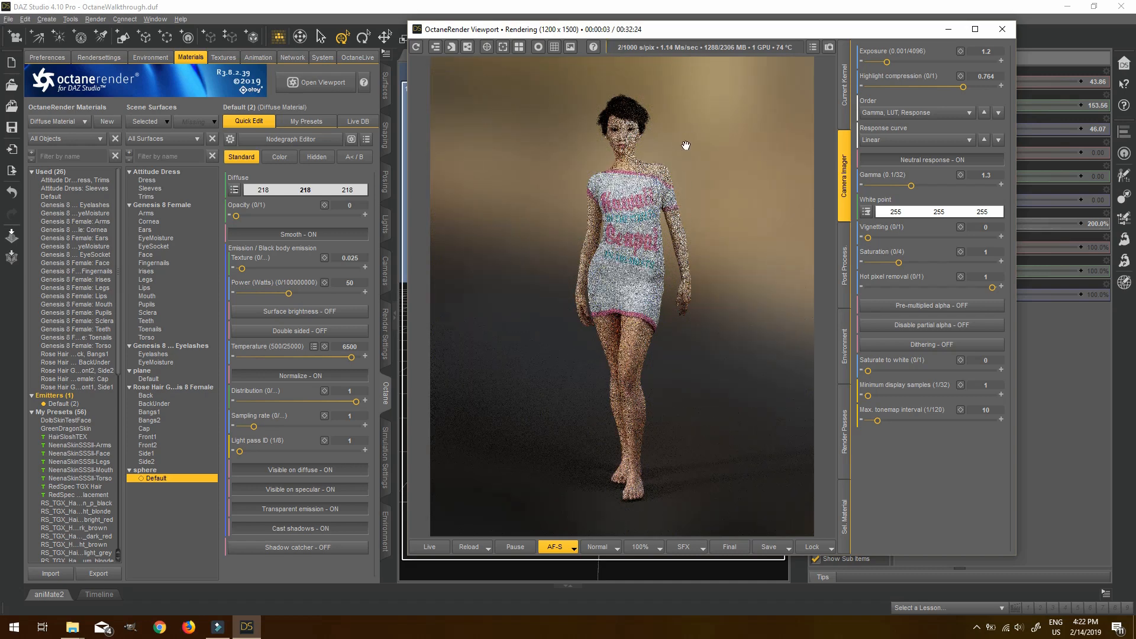
pyautogui.scroll(2, 699, 178)
pyautogui.scroll(-2, 698, 178)
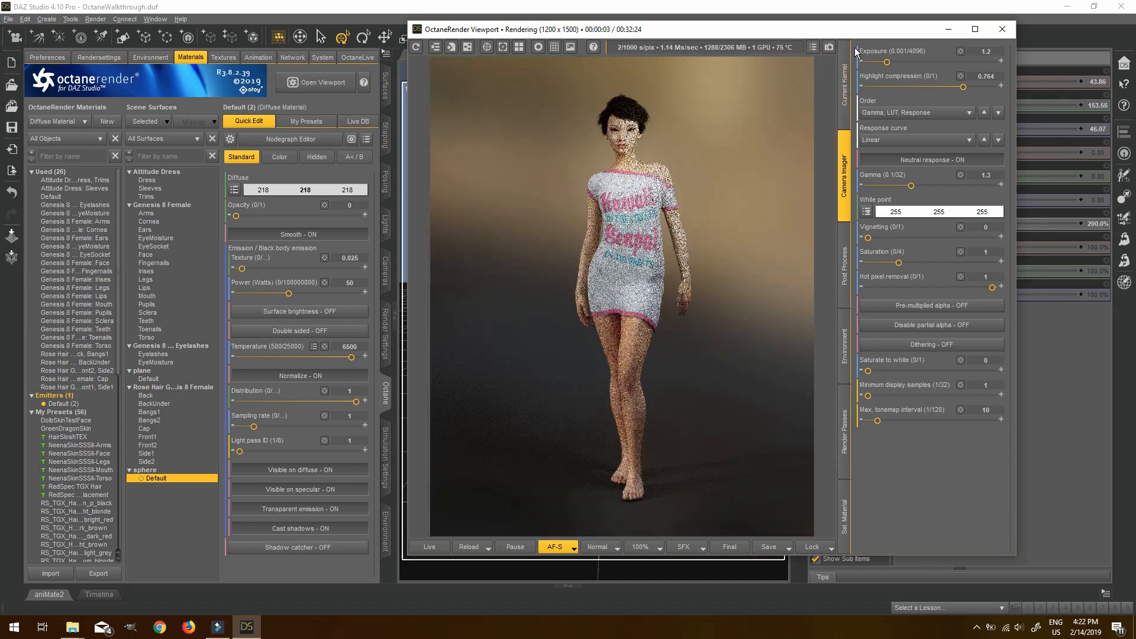
# Set the camera imager's exposure to 1 and its gamma to 1.
pyautogui.moveTo(821, 30); pyautogui.dragTo(583, 31)
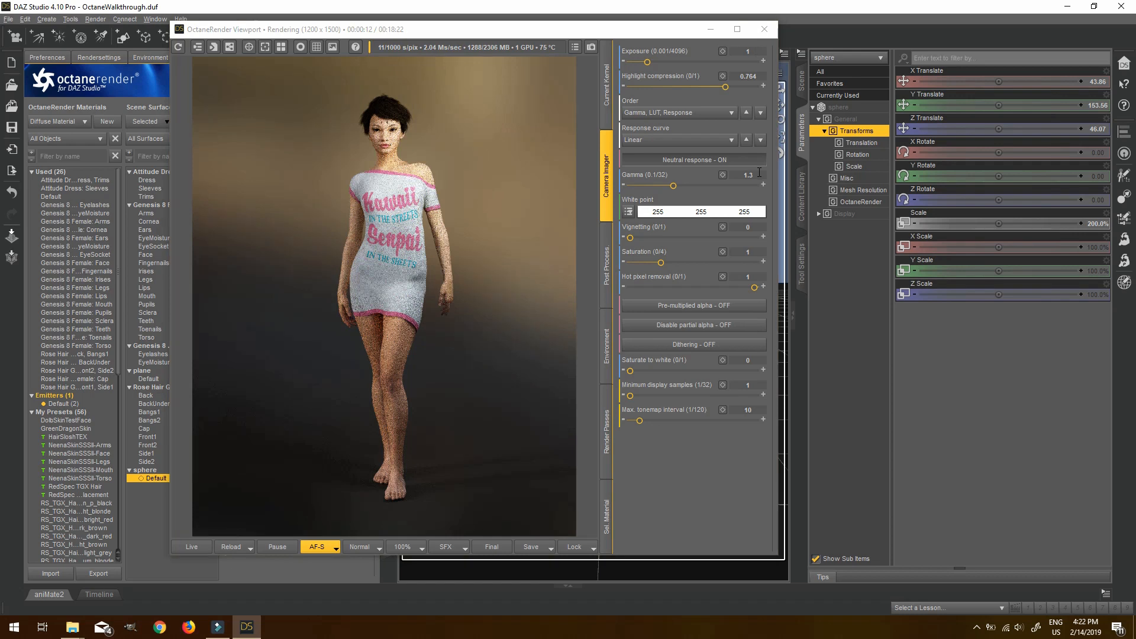
pyautogui.click(759, 172)
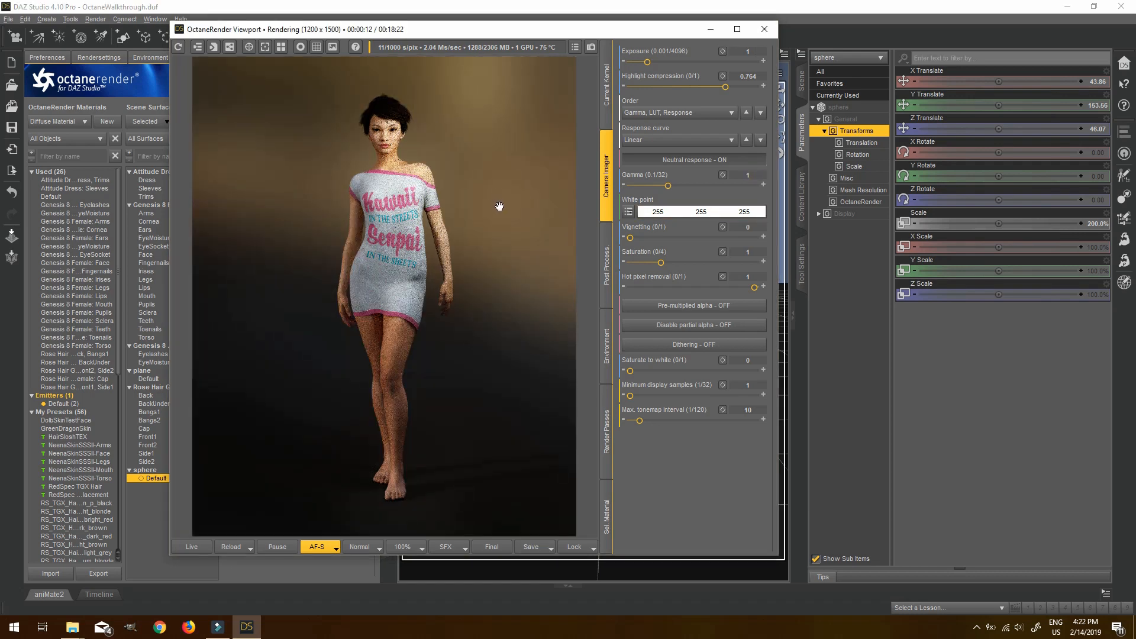
pyautogui.scroll(2, 519, 182)
pyautogui.scroll(-2, 519, 182)
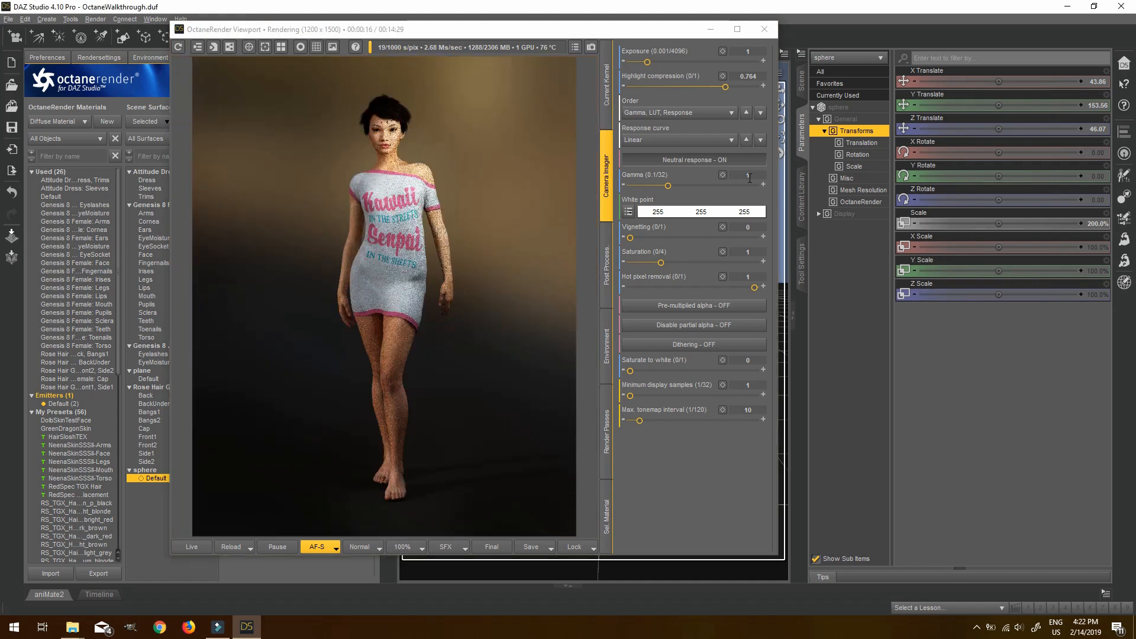
# Set the camera imager's gamma to 1.2 and move the render window clear of the material settings.
pyautogui.click(754, 176)
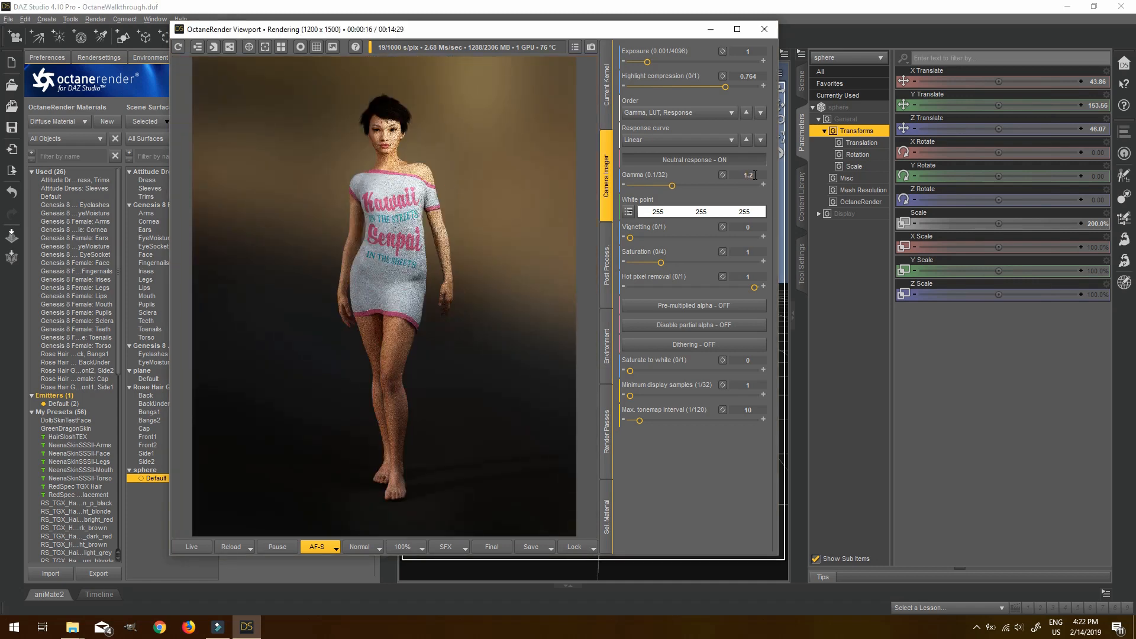
pyautogui.press('Return')
pyautogui.scroll(2, 450, 168)
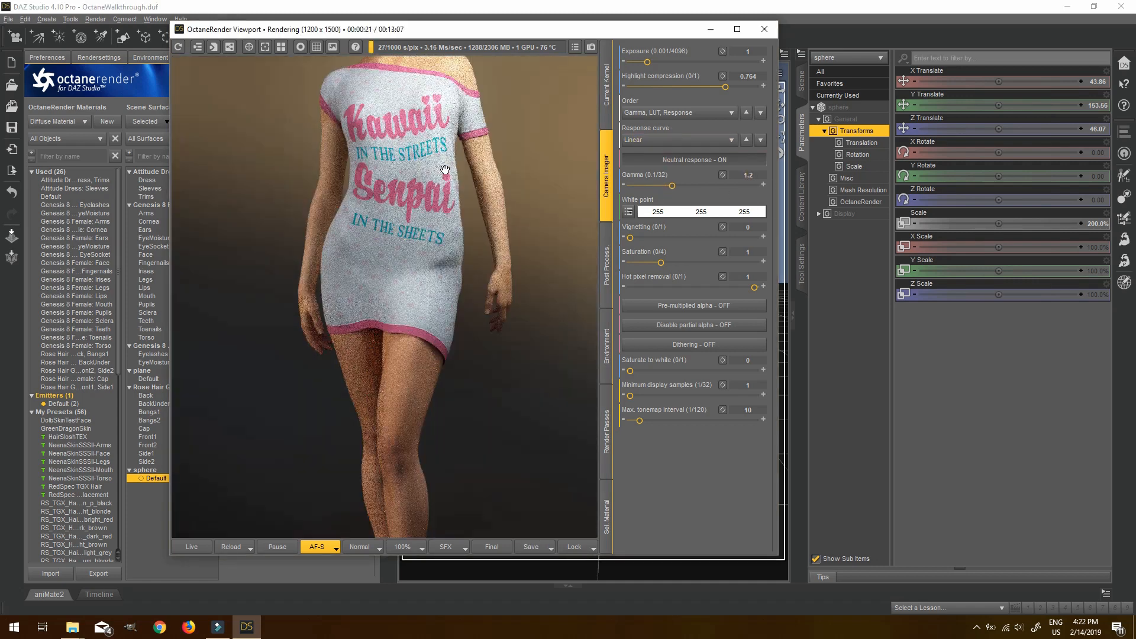
pyautogui.scroll(-2, 482, 161)
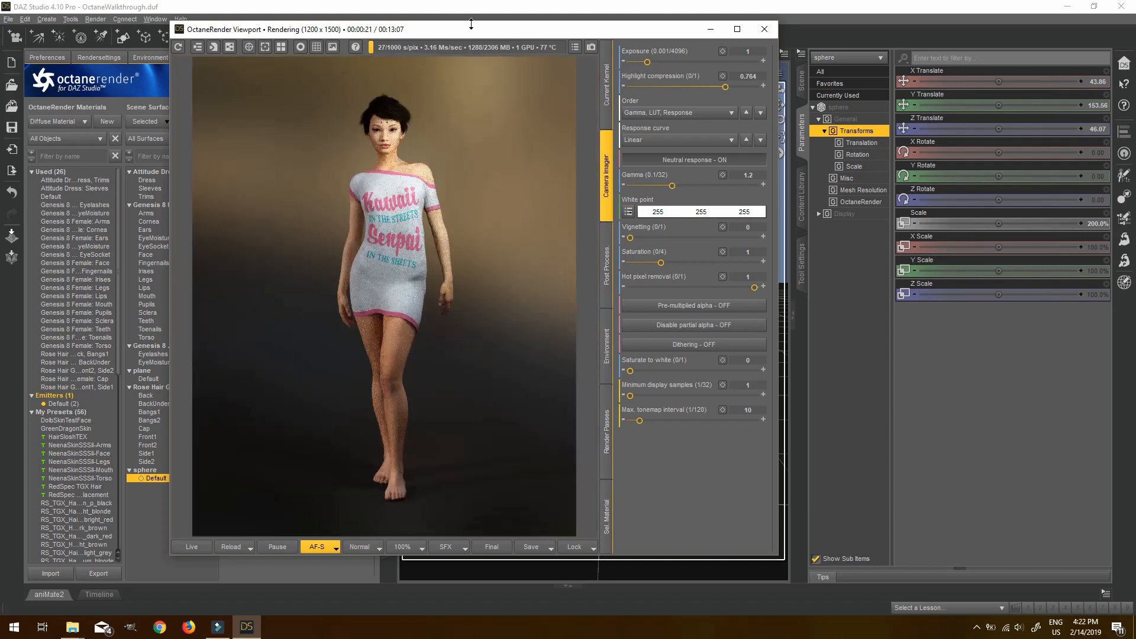
pyautogui.moveTo(471, 25); pyautogui.dragTo(754, 40)
pyautogui.scroll(2, 762, 116)
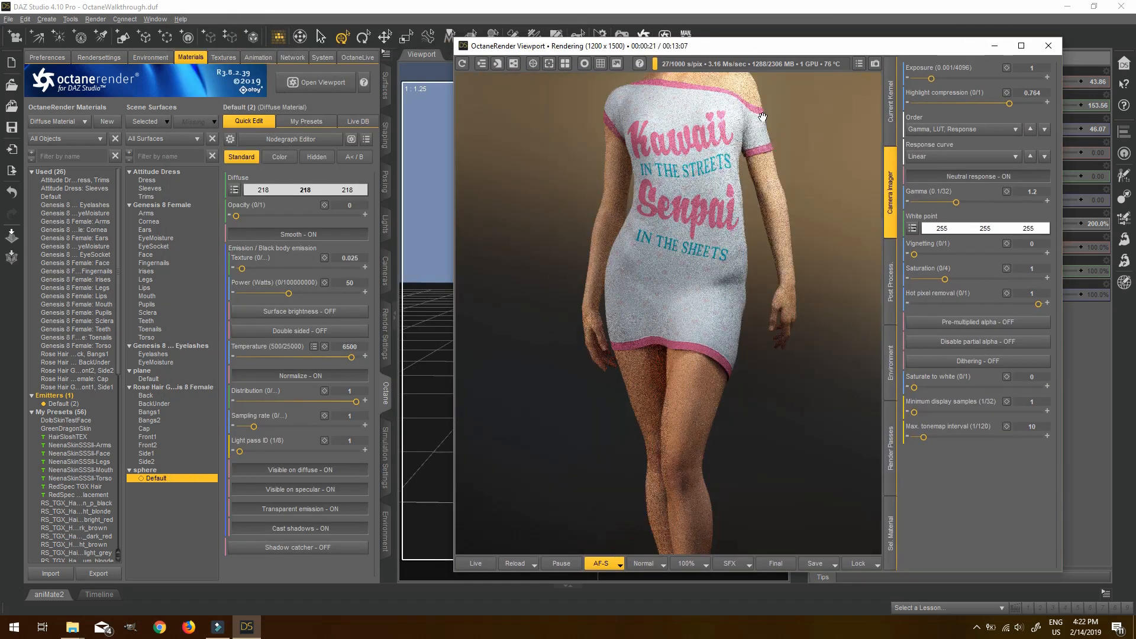
pyautogui.scroll(-1, 741, 155)
pyautogui.scroll(-1, 726, 268)
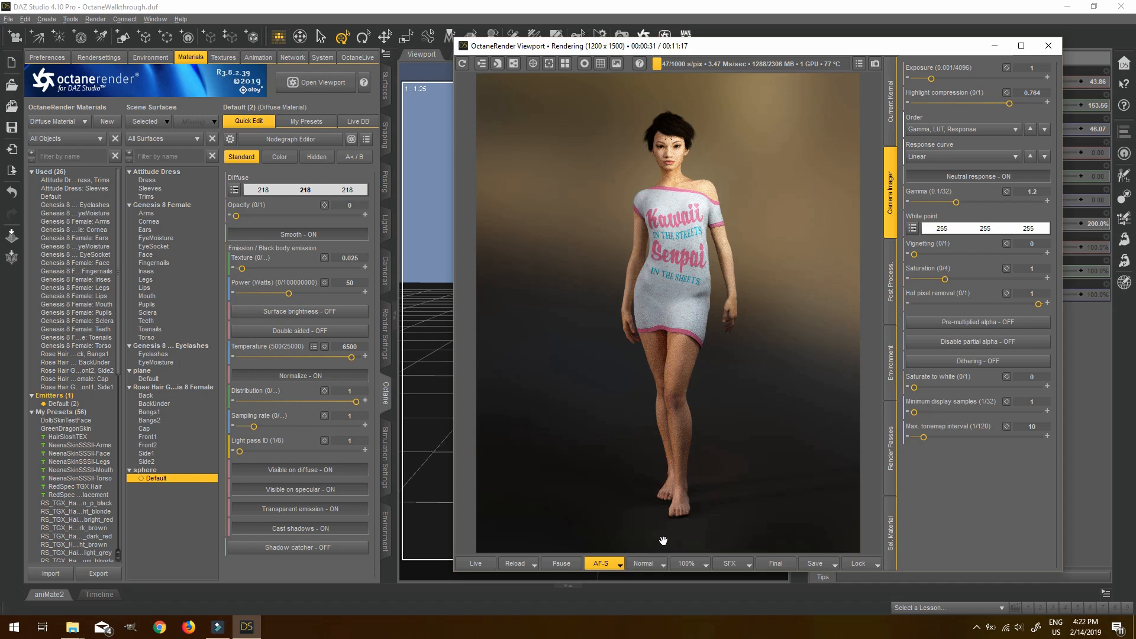
# Check the render's autofocus options, pause the rendering and close the Octane render viewport.
pyautogui.click(619, 565)
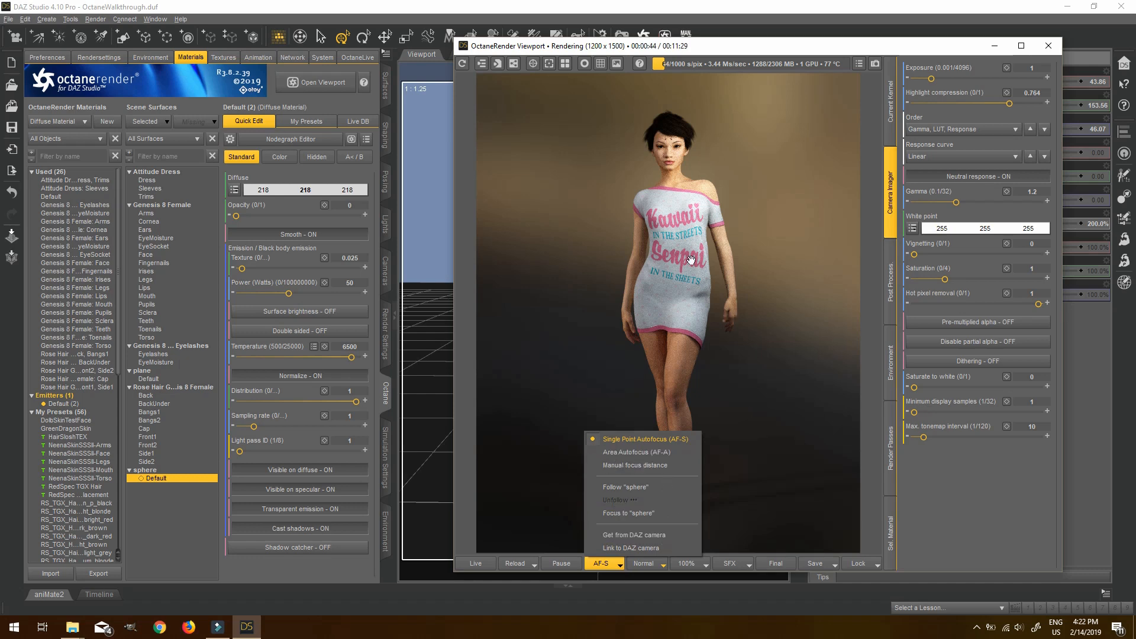
pyautogui.click(666, 536)
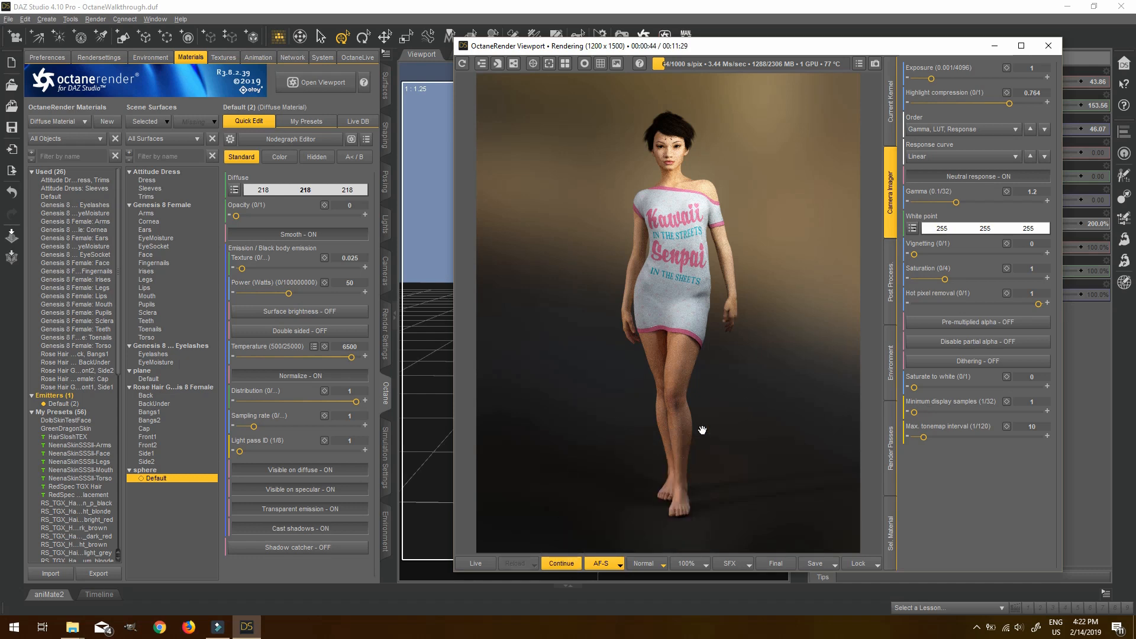
pyautogui.click(1048, 46)
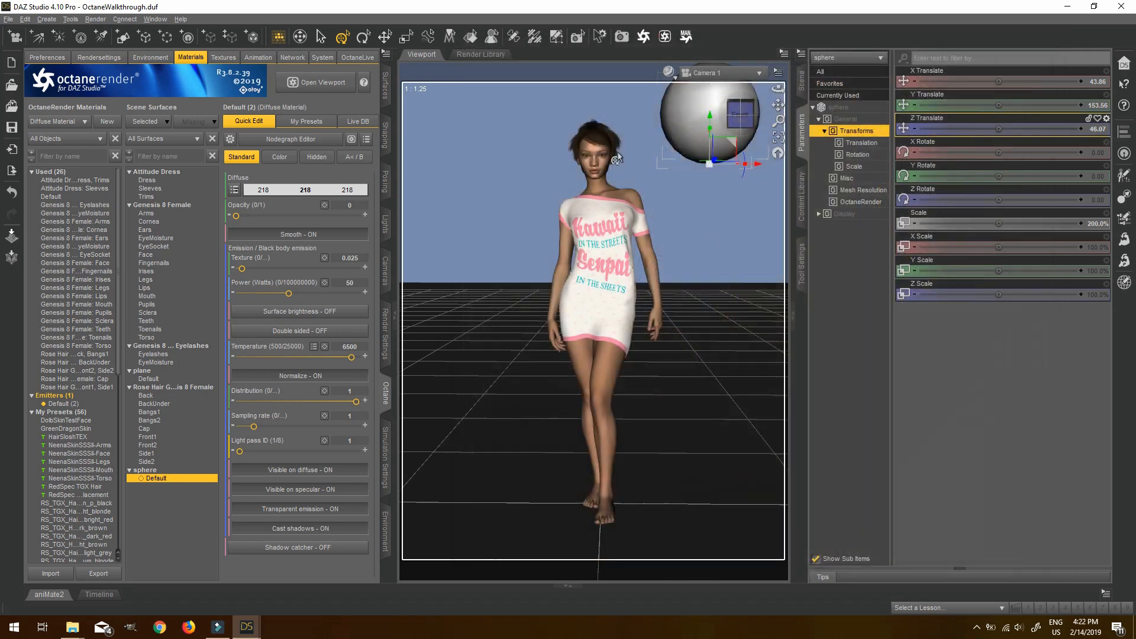
# Switch to the Perspective View, select Camera 1 in the scene and show its Camera parameters.
pyautogui.click(719, 73)
pyautogui.click(719, 84)
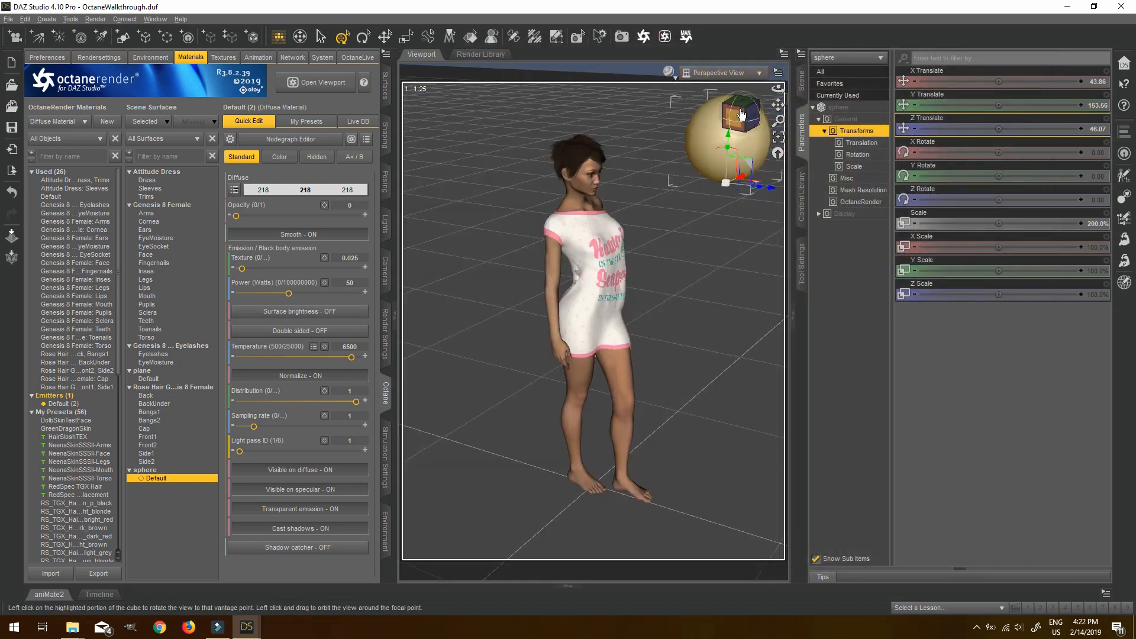
pyautogui.moveTo(740, 112); pyautogui.dragTo(769, 109)
pyautogui.press('F3')
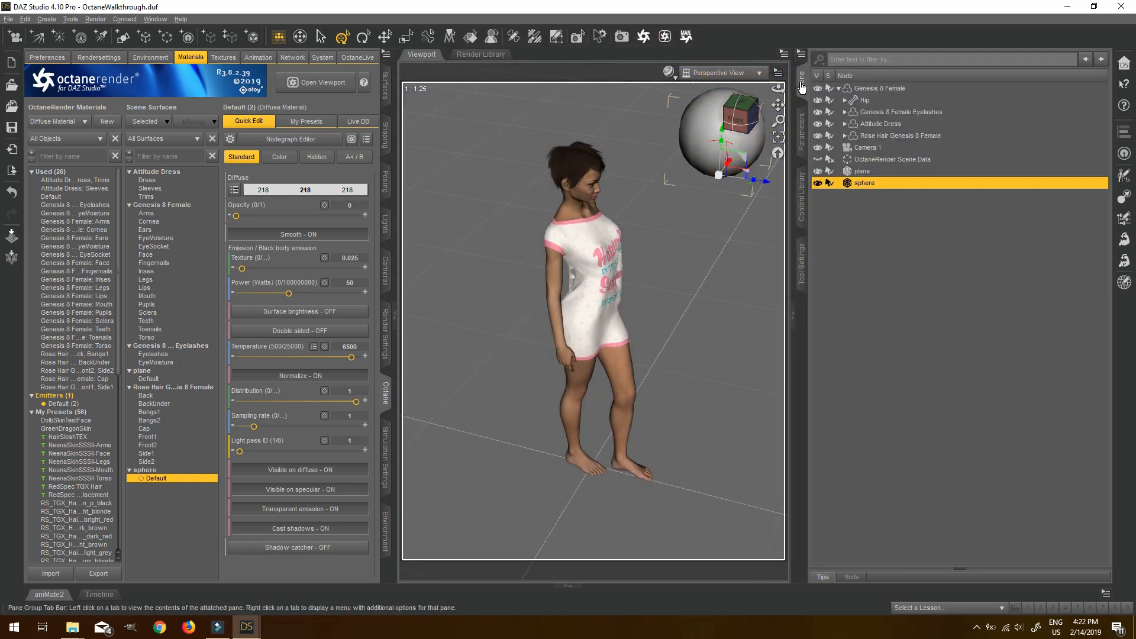
pyautogui.click(857, 148)
pyautogui.click(801, 131)
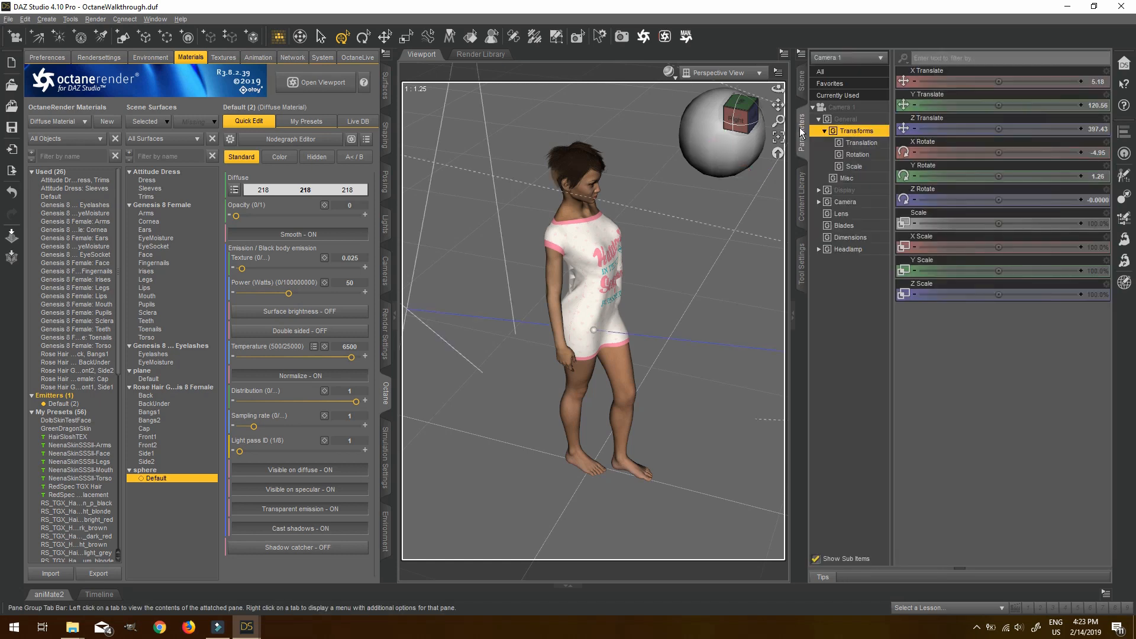
pyautogui.click(845, 202)
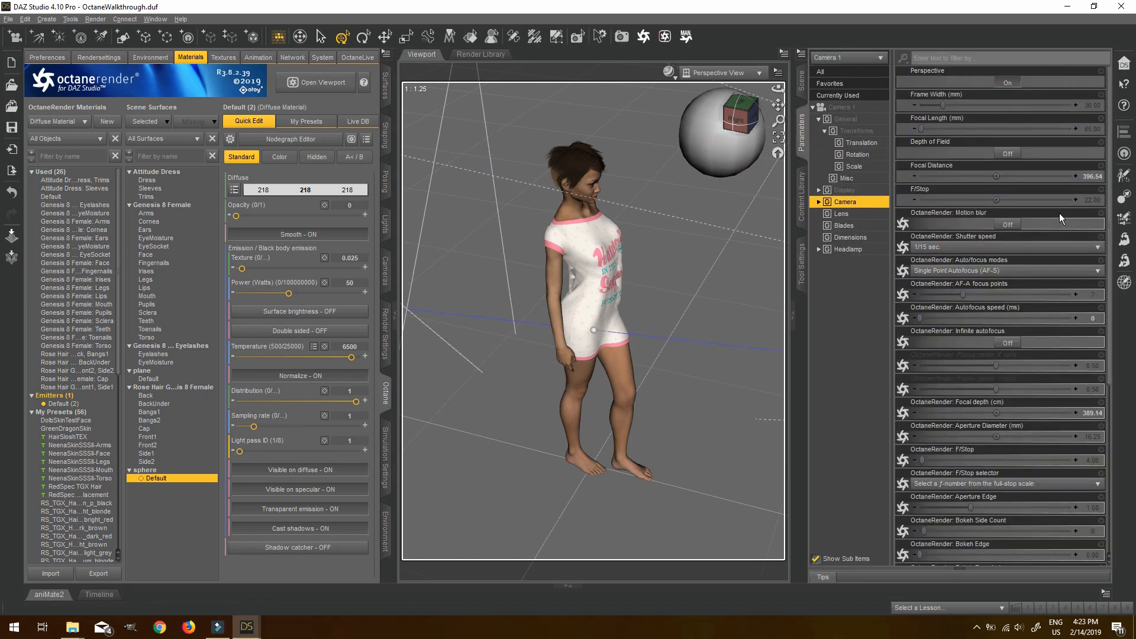
# Turn on Camera 1's depth of field with an F/Stop of 0 and a focal distance of about 389.36.
pyautogui.click(1005, 154)
pyautogui.click(1088, 199)
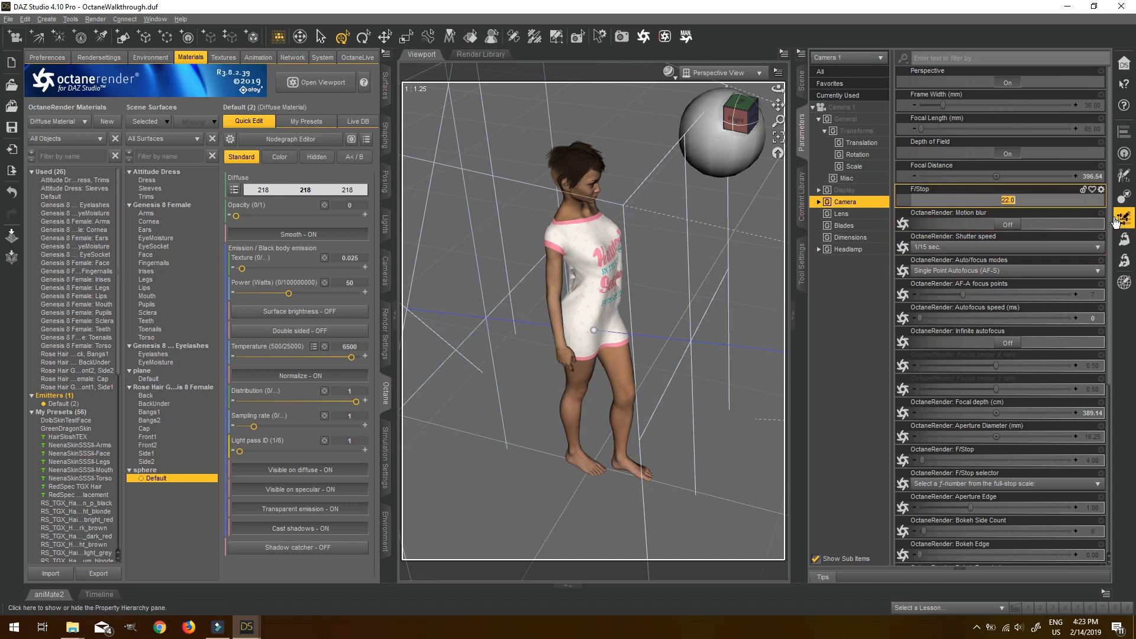
pyautogui.write('0')
pyautogui.press('Return')
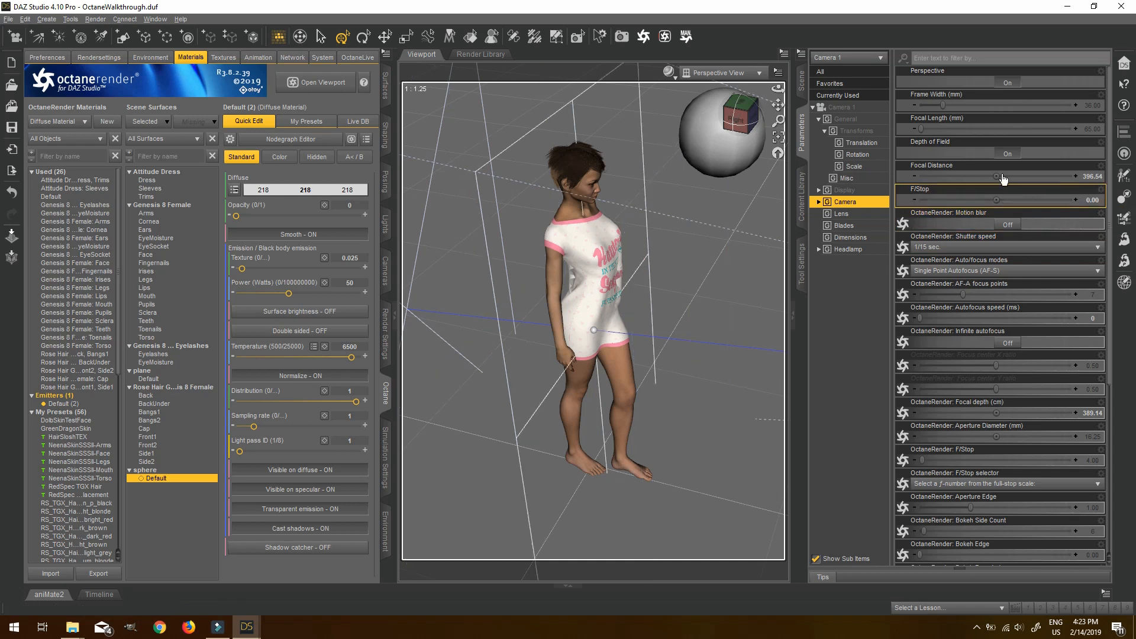
pyautogui.moveTo(995, 175); pyautogui.dragTo(977, 176)
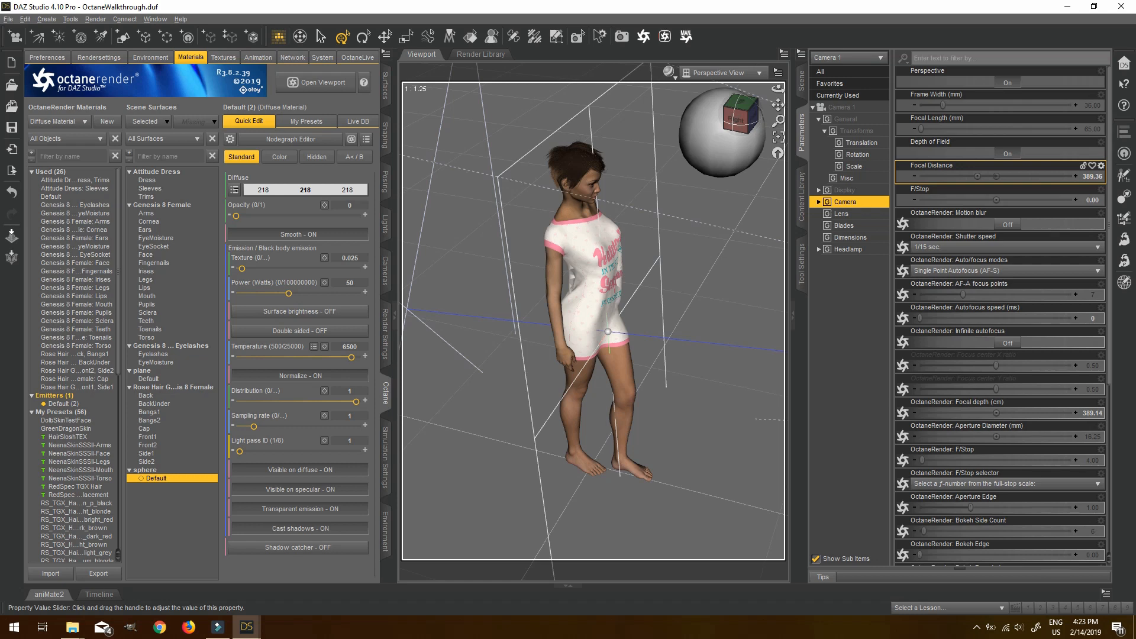
# Try F/Stop values of 50 and 20 for Camera 1 and settle on 15.
pyautogui.click(1094, 200)
pyautogui.write('50')
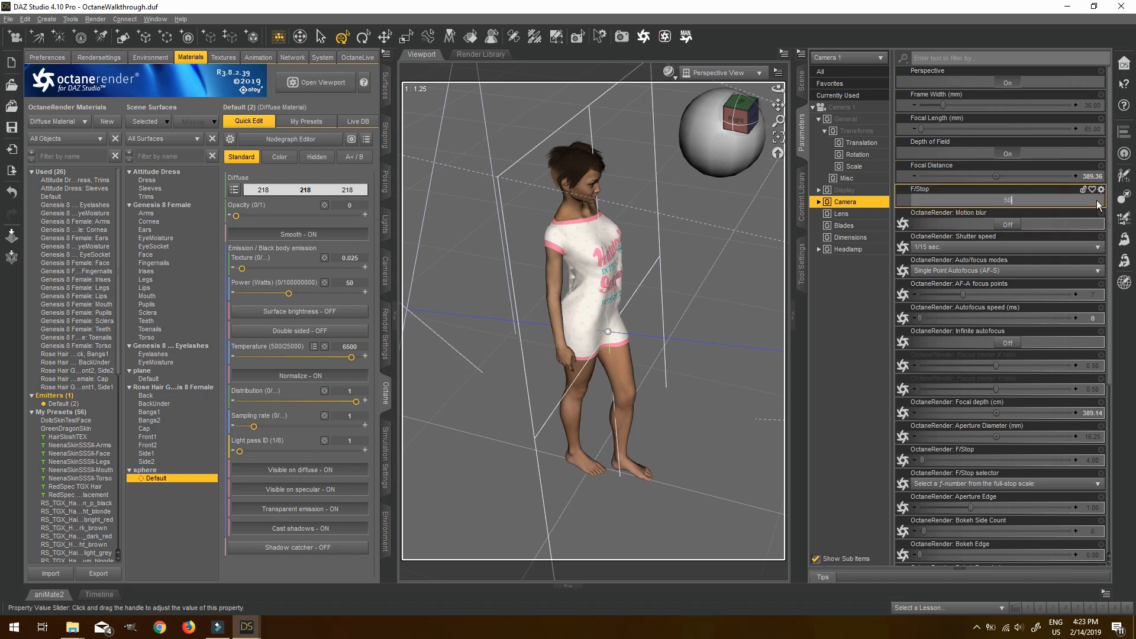
pyautogui.press('Return')
pyautogui.click(1097, 201)
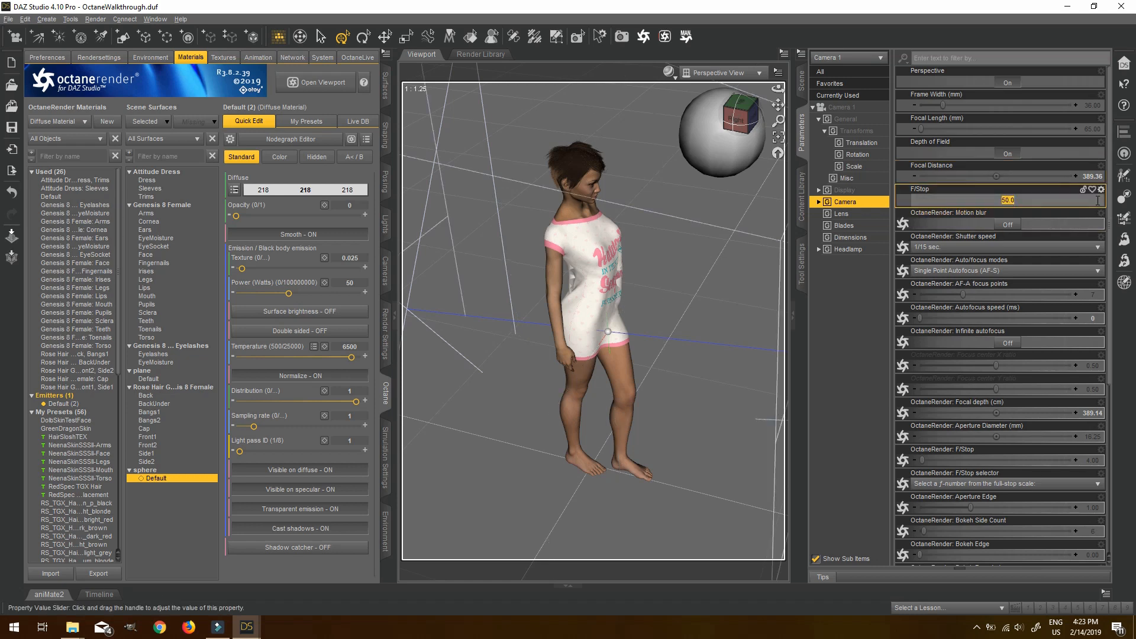
pyautogui.write('20')
pyautogui.press('Return')
pyautogui.click(1097, 201)
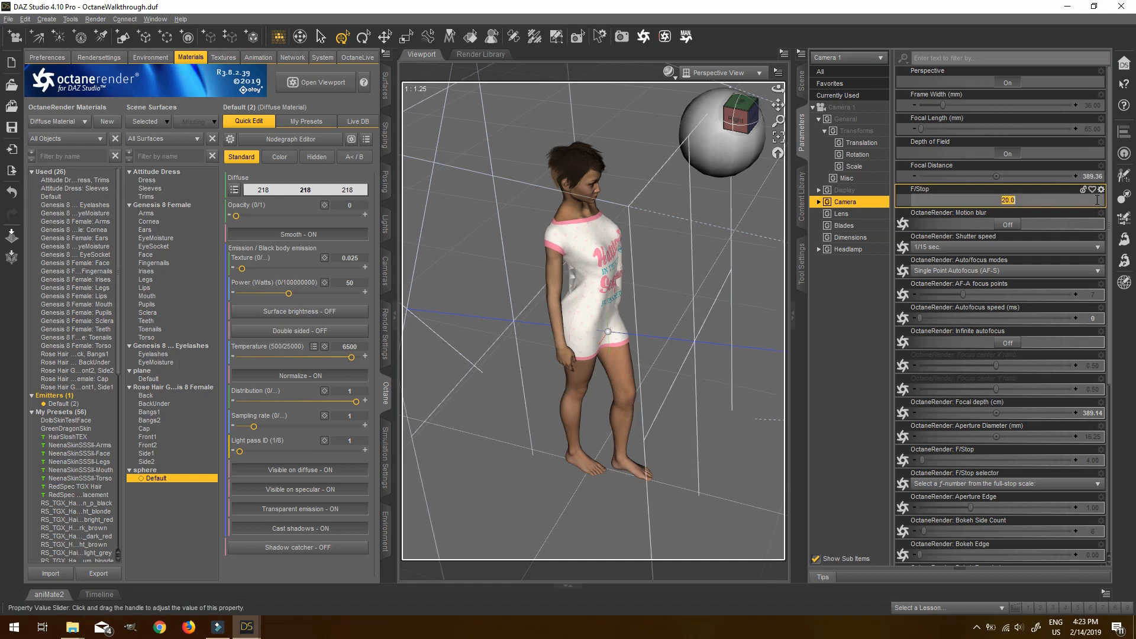
pyautogui.press('Return')
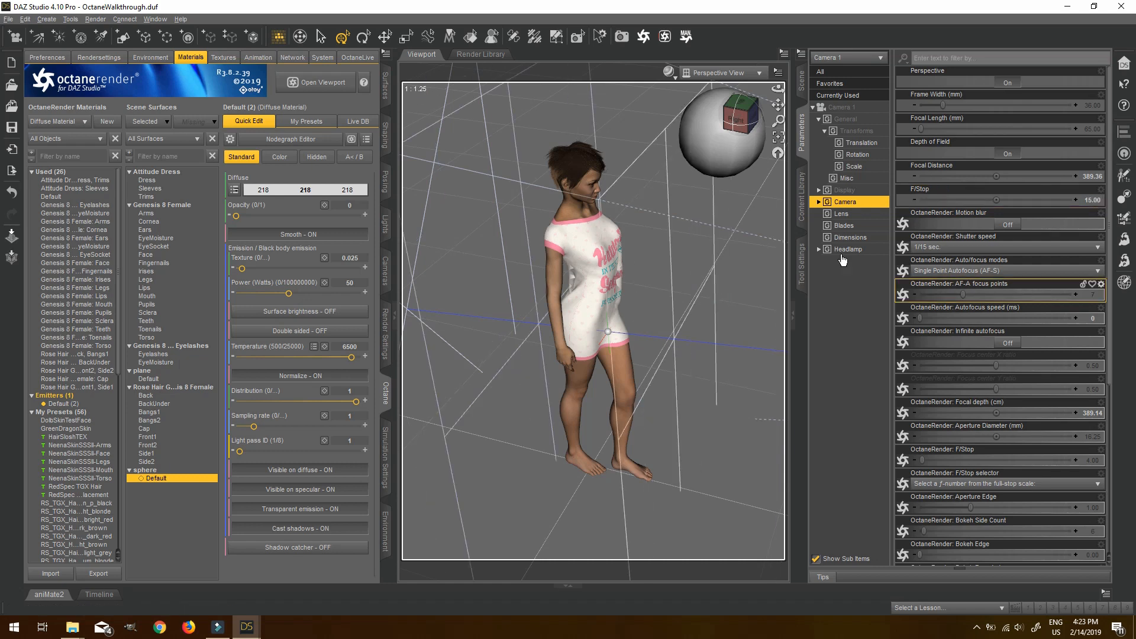
# Return to the Camera 1 view, look through its OctaneRender camera parameters and reopen the render viewport.
pyautogui.click(719, 73)
pyautogui.click(725, 170)
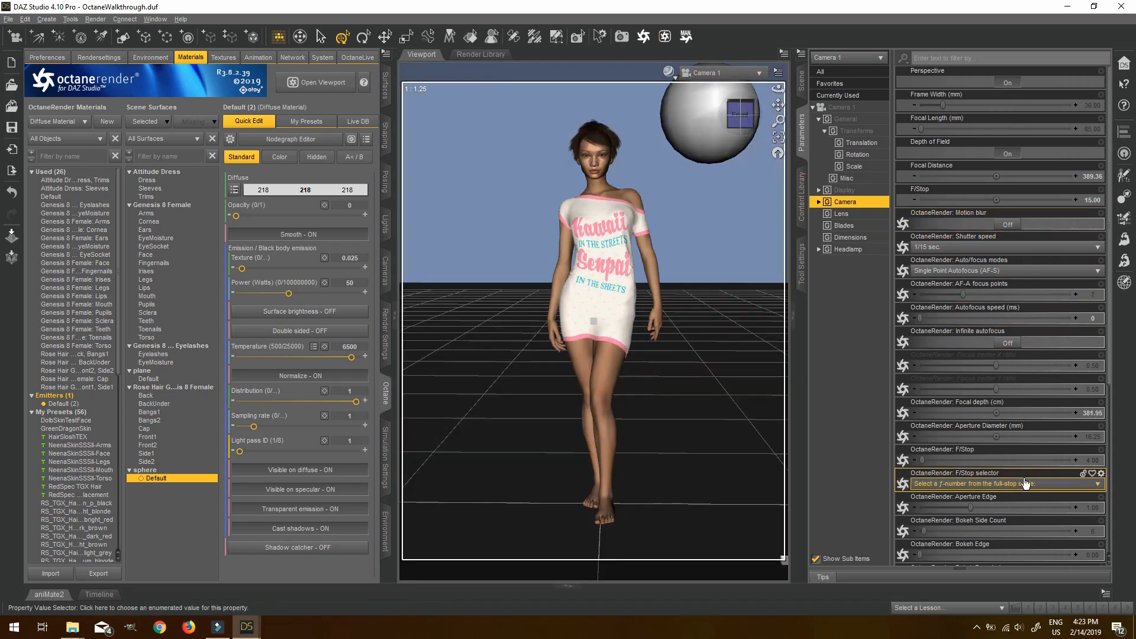
pyautogui.scroll(-6, 977, 491)
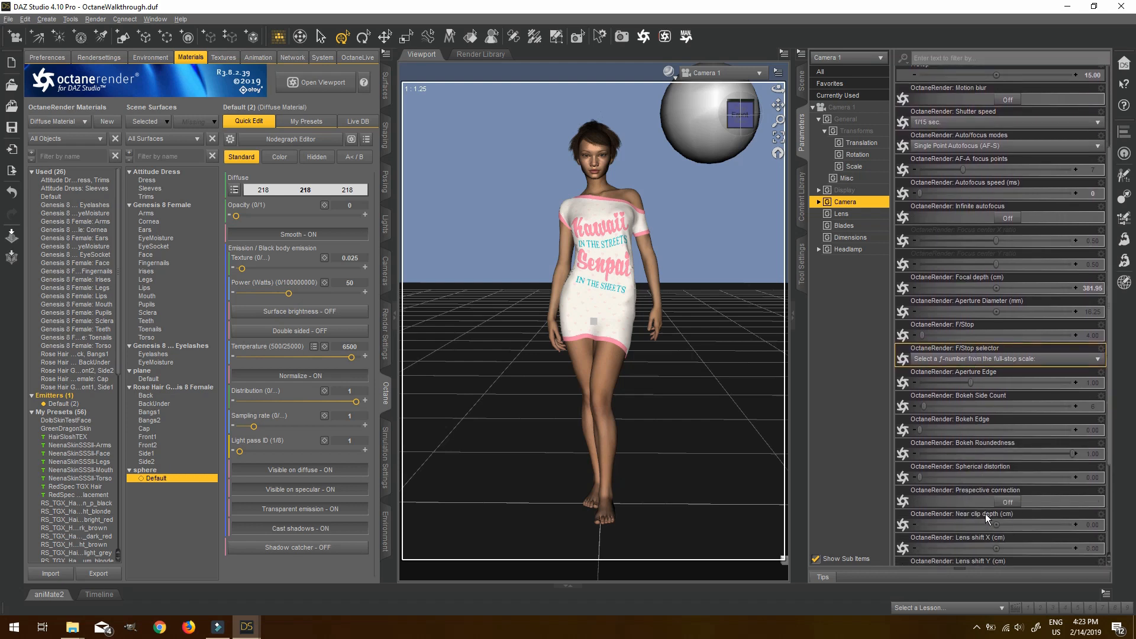
pyautogui.scroll(-1, 1010, 539)
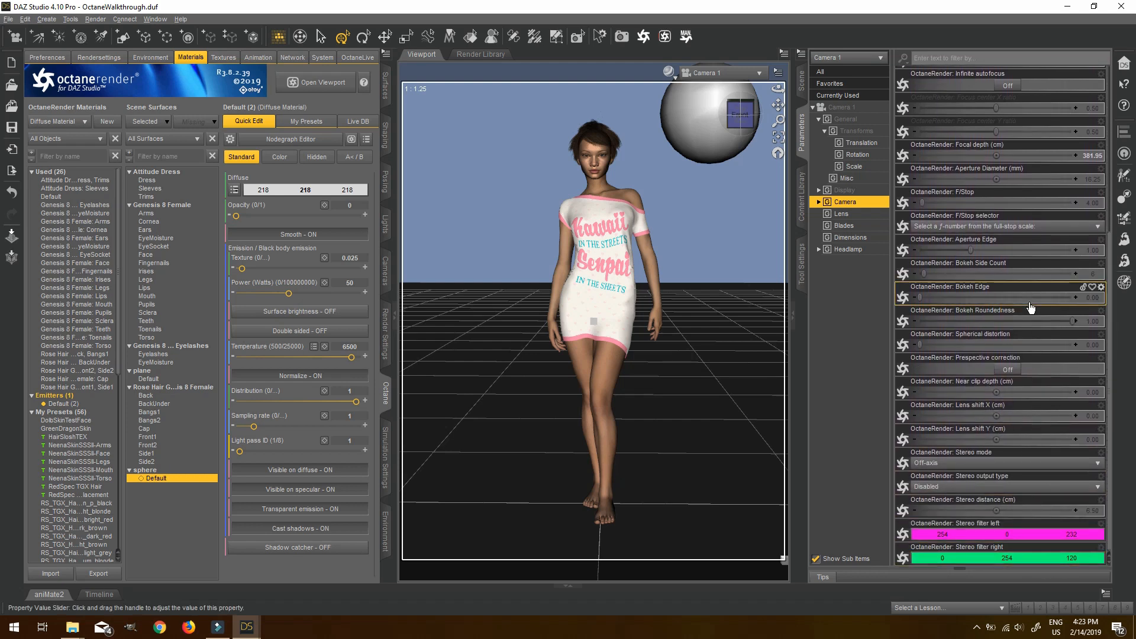
pyautogui.scroll(6, 1028, 303)
pyautogui.scroll(1, 1029, 307)
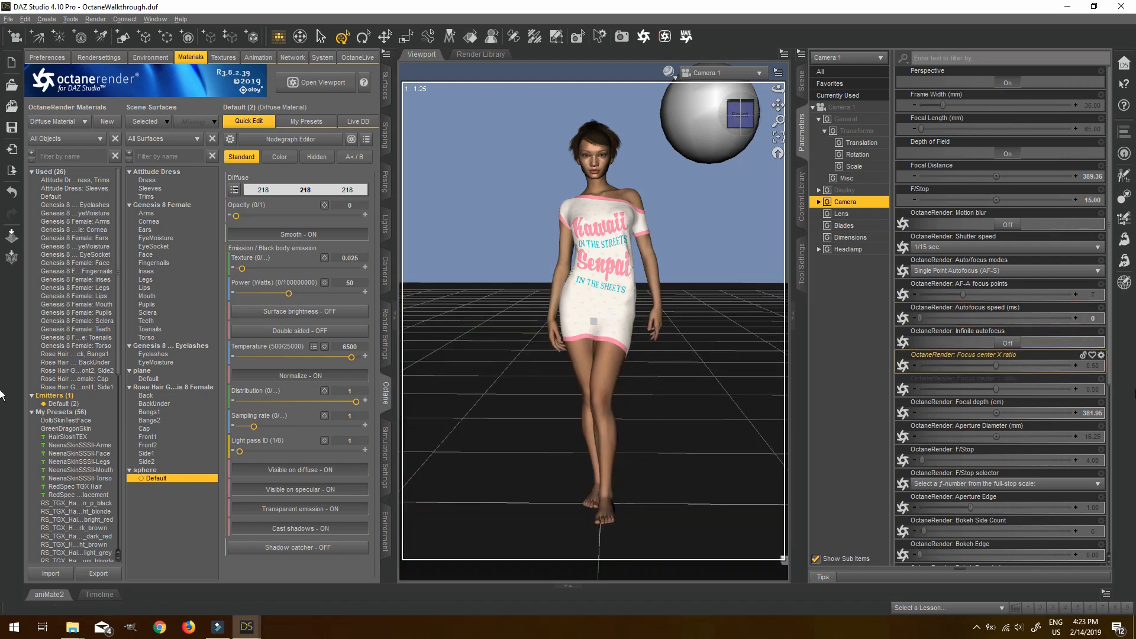
pyautogui.click(310, 83)
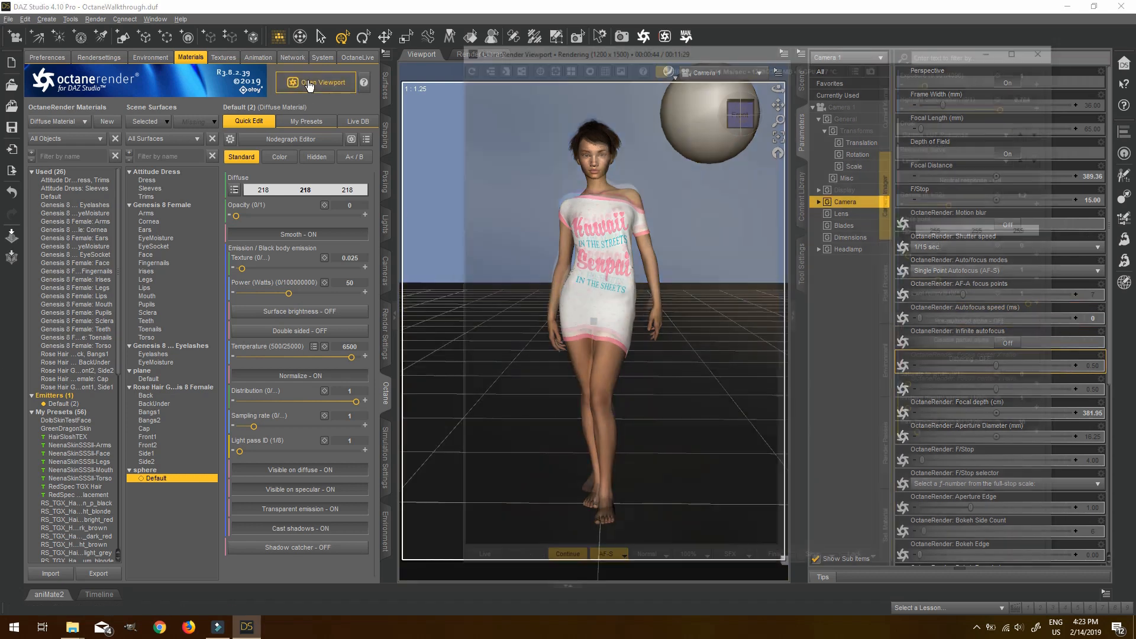
# Take the render's focus settings from the DAZ camera, resume rendering and move the render viewport clear of the camera parameters.
pyautogui.click(601, 564)
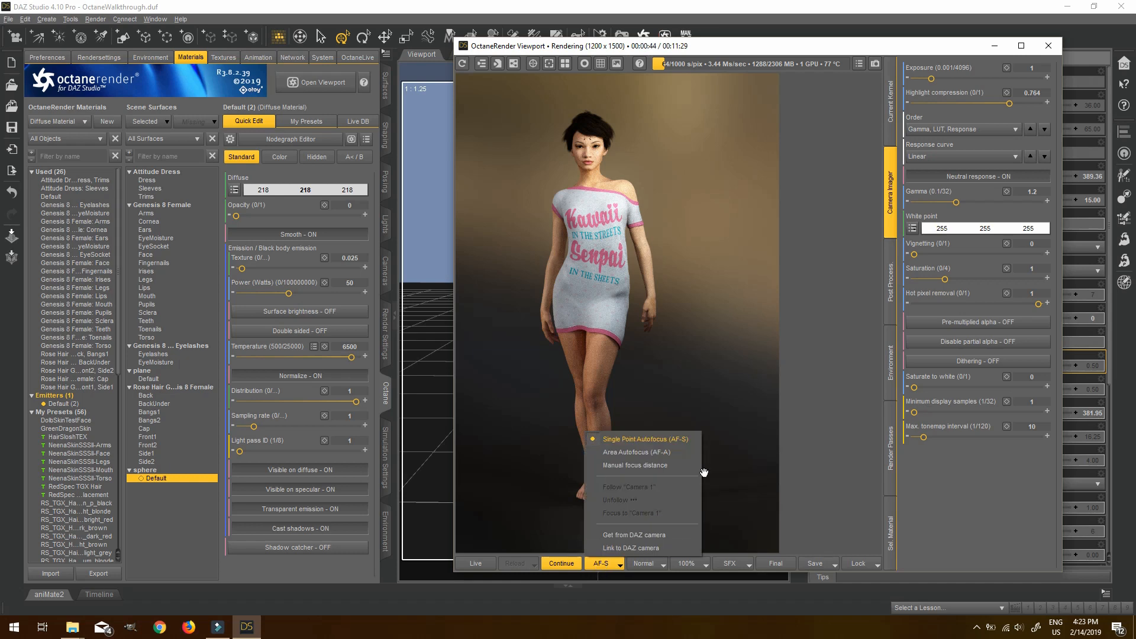
pyautogui.click(625, 535)
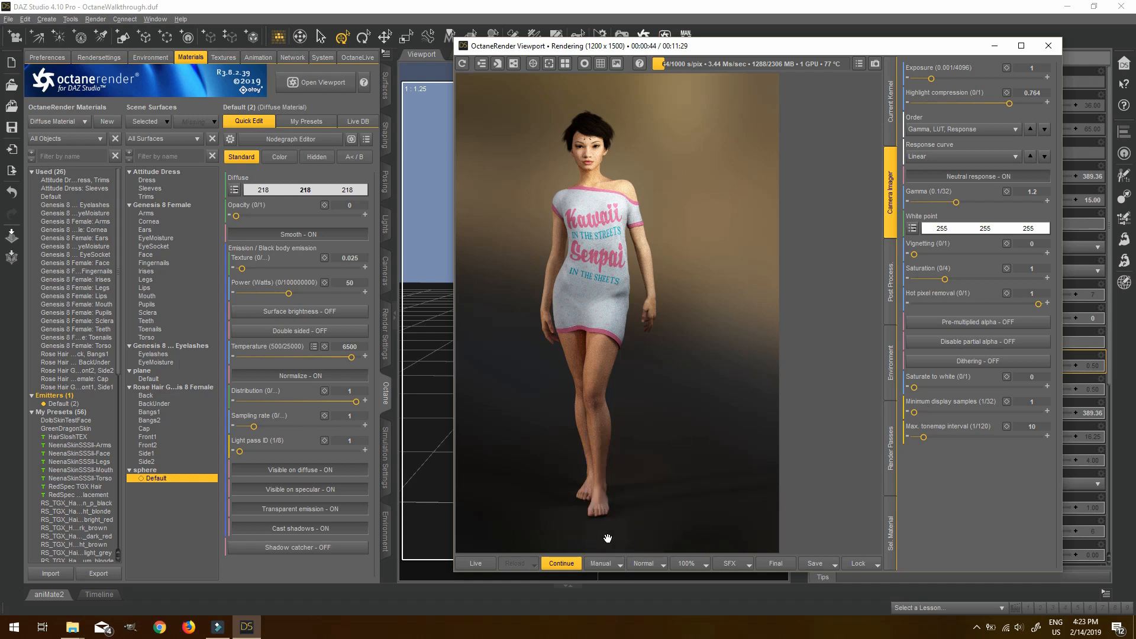
pyautogui.click(561, 564)
pyautogui.moveTo(645, 185); pyautogui.dragTo(726, 163)
pyautogui.moveTo(732, 52); pyautogui.dragTo(488, 48)
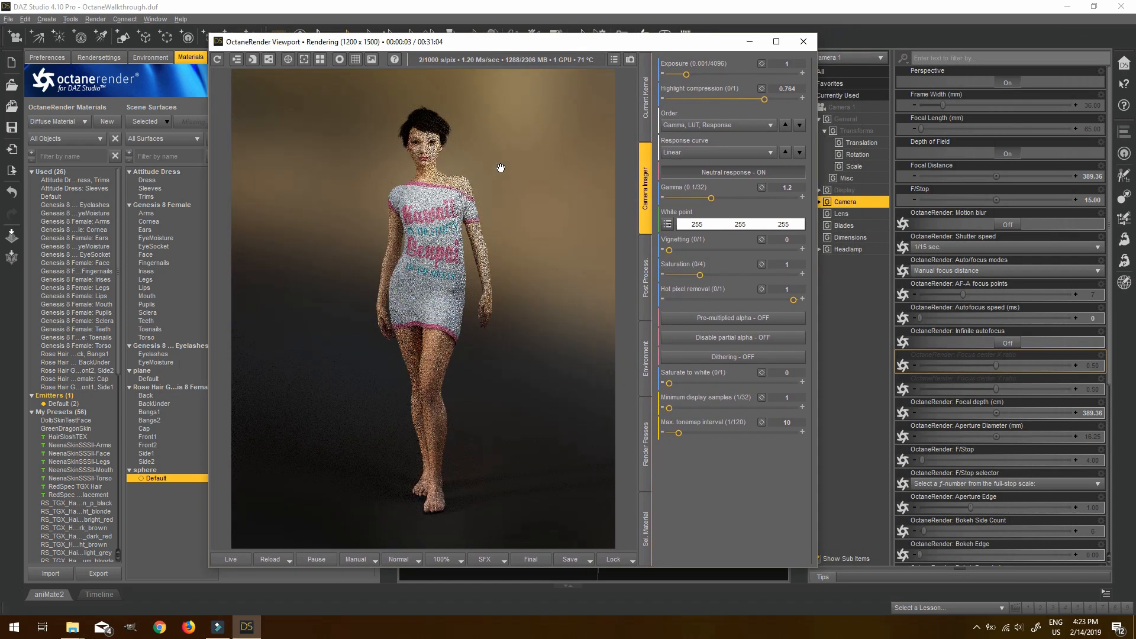
# Show the render viewport's camera controls, try Octane F/Stop values of 1 and 34, and settle on 3.
pyautogui.click(629, 60)
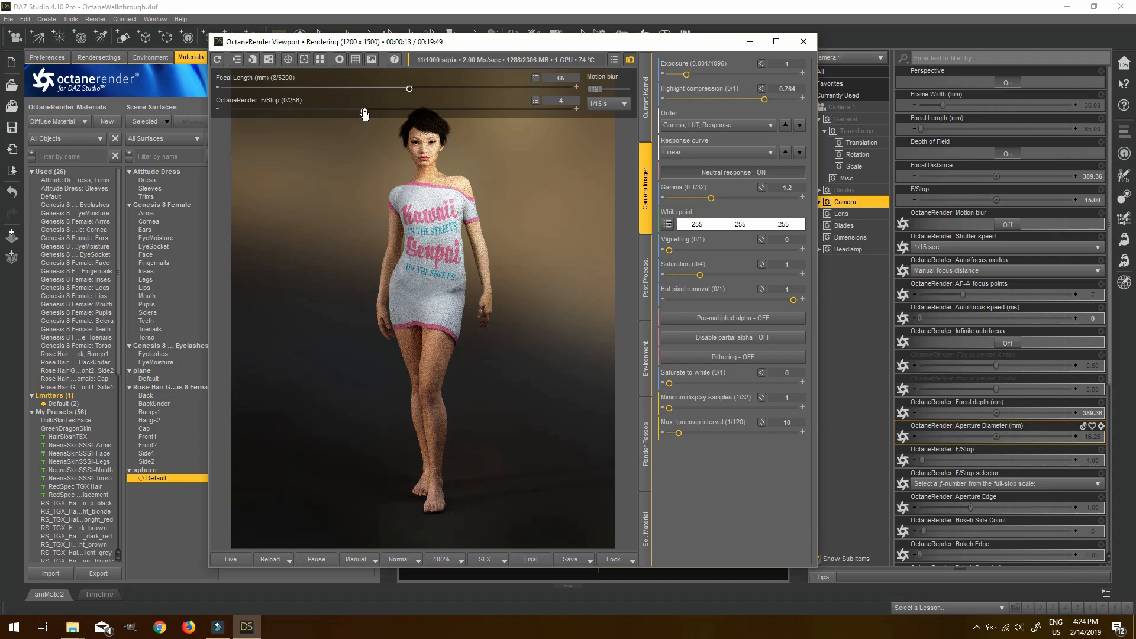
pyautogui.moveTo(363, 111); pyautogui.dragTo(305, 110)
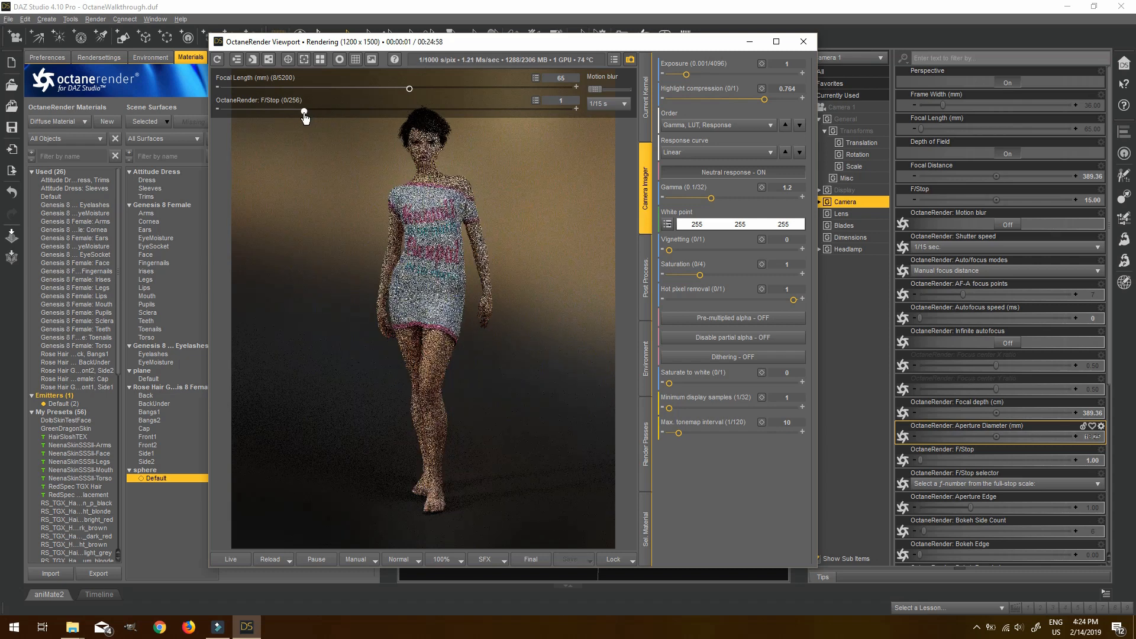
pyautogui.moveTo(305, 111); pyautogui.dragTo(468, 111)
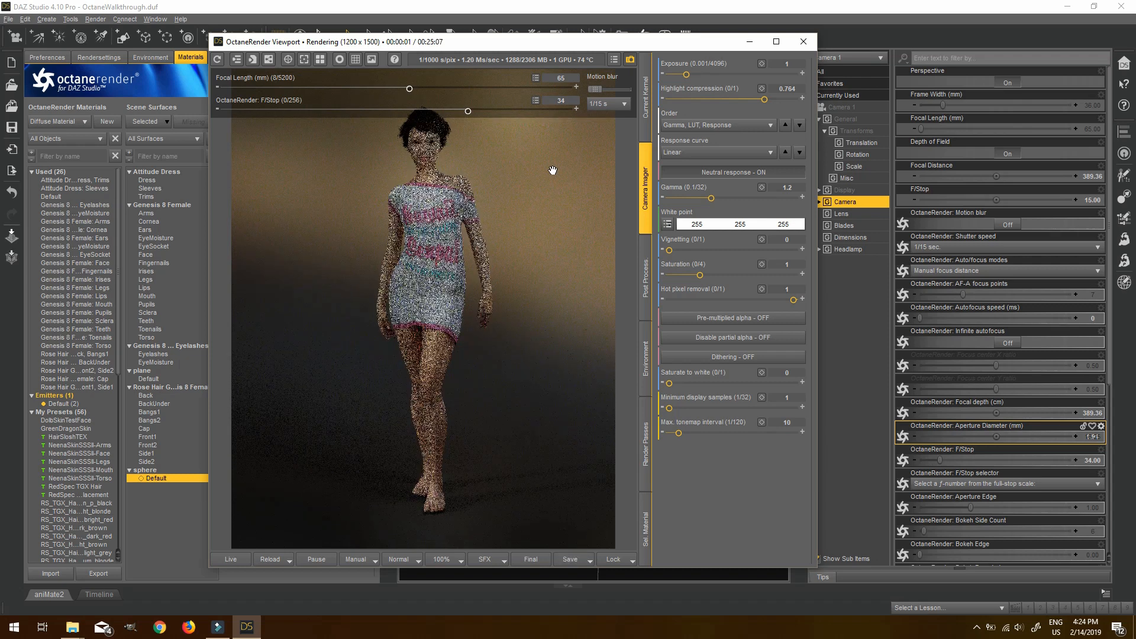
pyautogui.moveTo(469, 112); pyautogui.dragTo(348, 104)
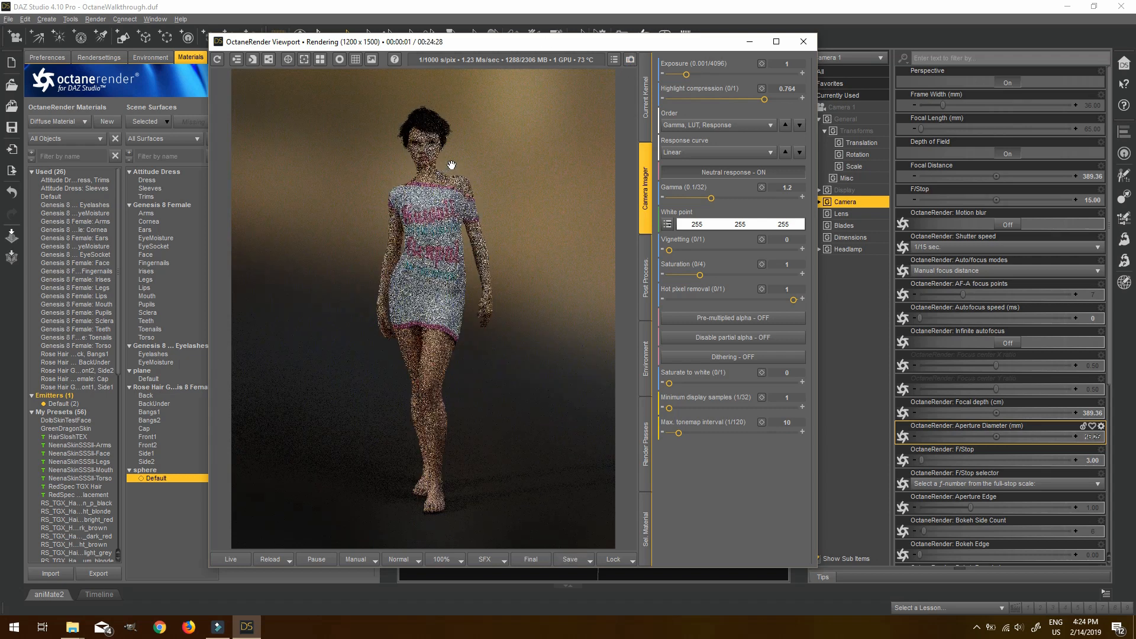
# Lower the camera imager's highlight compression to 0.487 and move the render viewport back over the scene view.
pyautogui.scroll(1, 451, 164)
pyautogui.scroll(-1, 452, 163)
pyautogui.moveTo(765, 99); pyautogui.dragTo(730, 97)
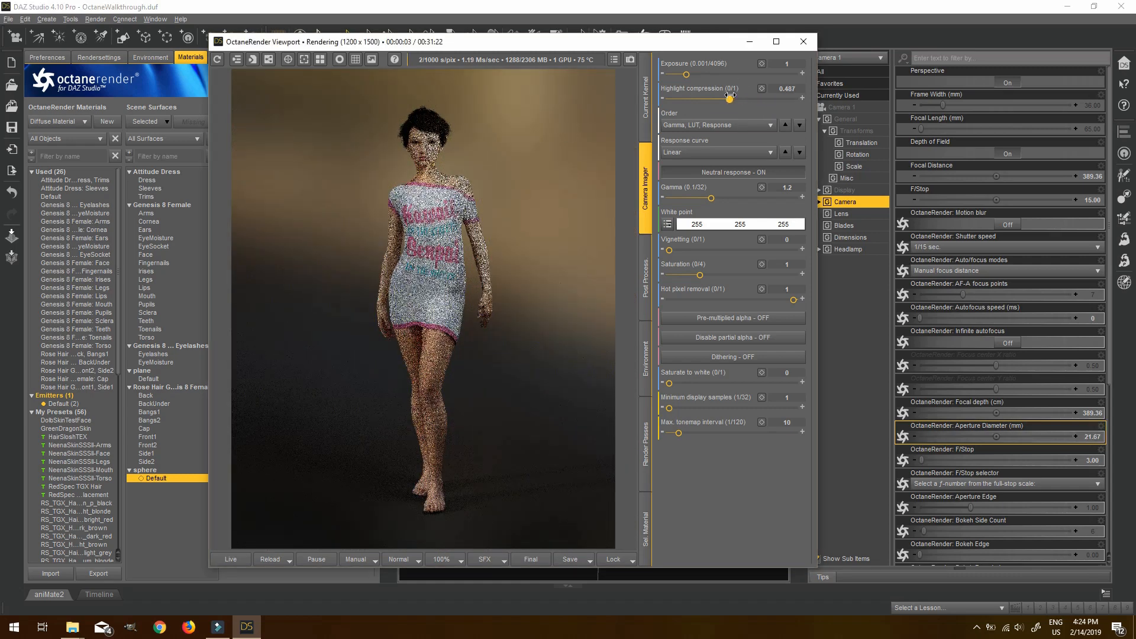
pyautogui.moveTo(539, 41); pyautogui.dragTo(800, 51)
# Examine the figure's face and dress up close in the render and pause rendering.
pyautogui.scroll(1, 692, 187)
pyautogui.moveTo(742, 184); pyautogui.dragTo(758, 370)
pyautogui.scroll(-1, 737, 261)
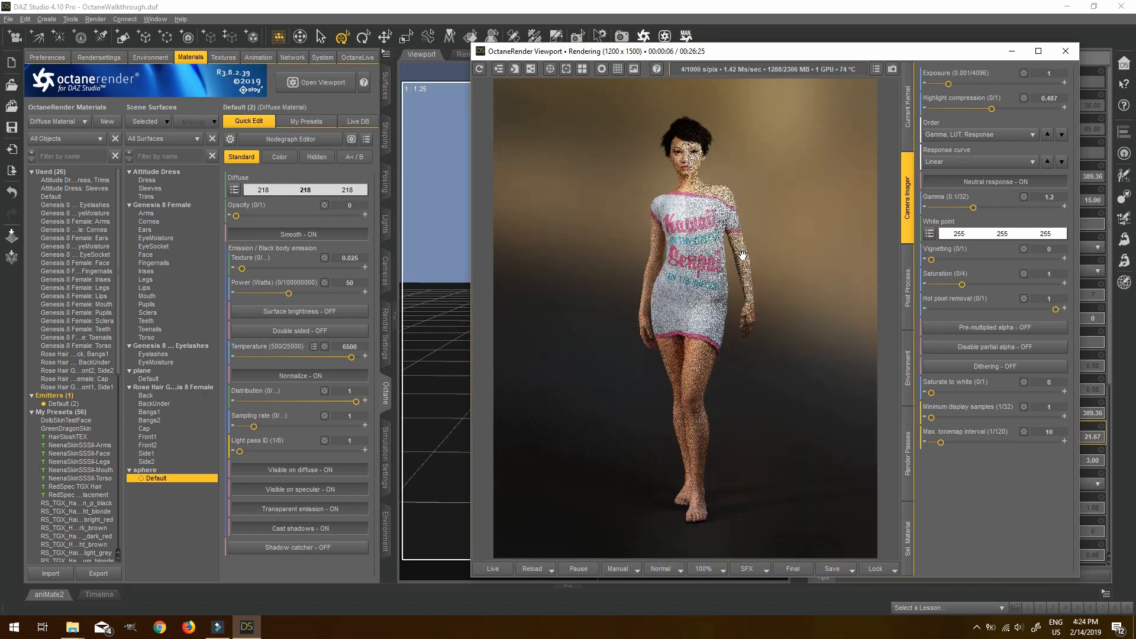
pyautogui.scroll(3, 710, 201)
pyautogui.scroll(-1, 736, 319)
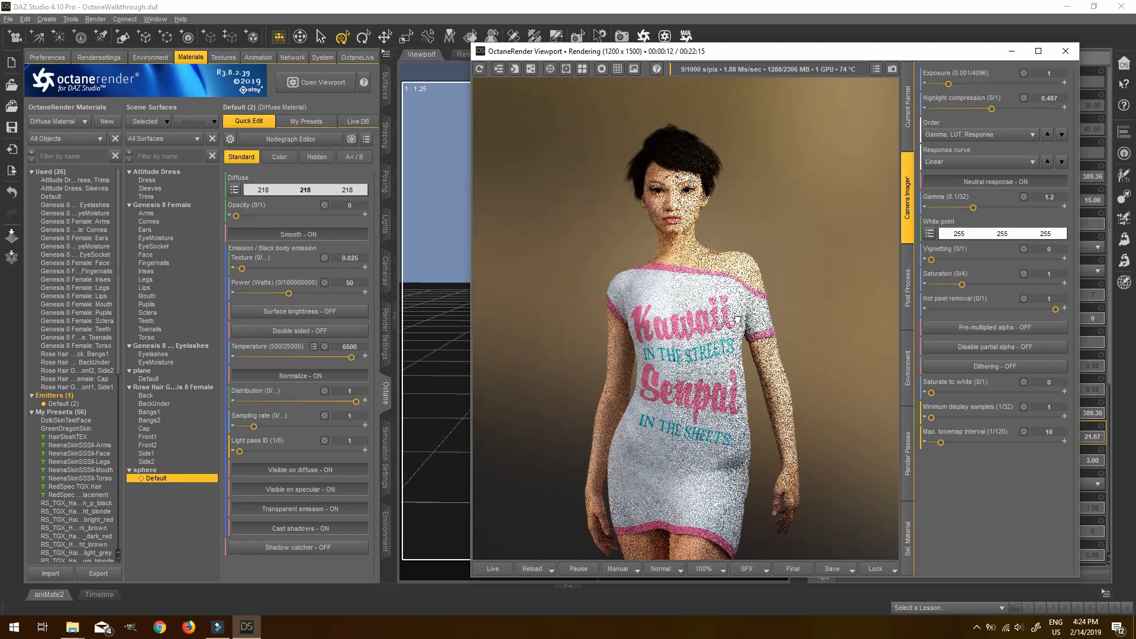
pyautogui.moveTo(737, 319); pyautogui.dragTo(741, 336)
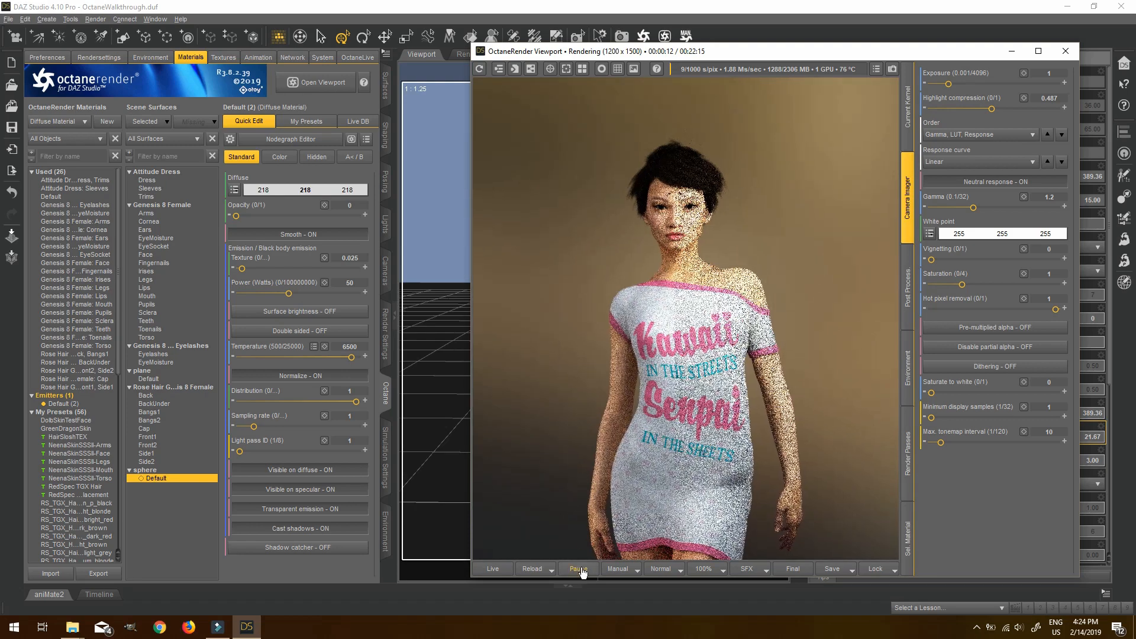
pyautogui.click(579, 569)
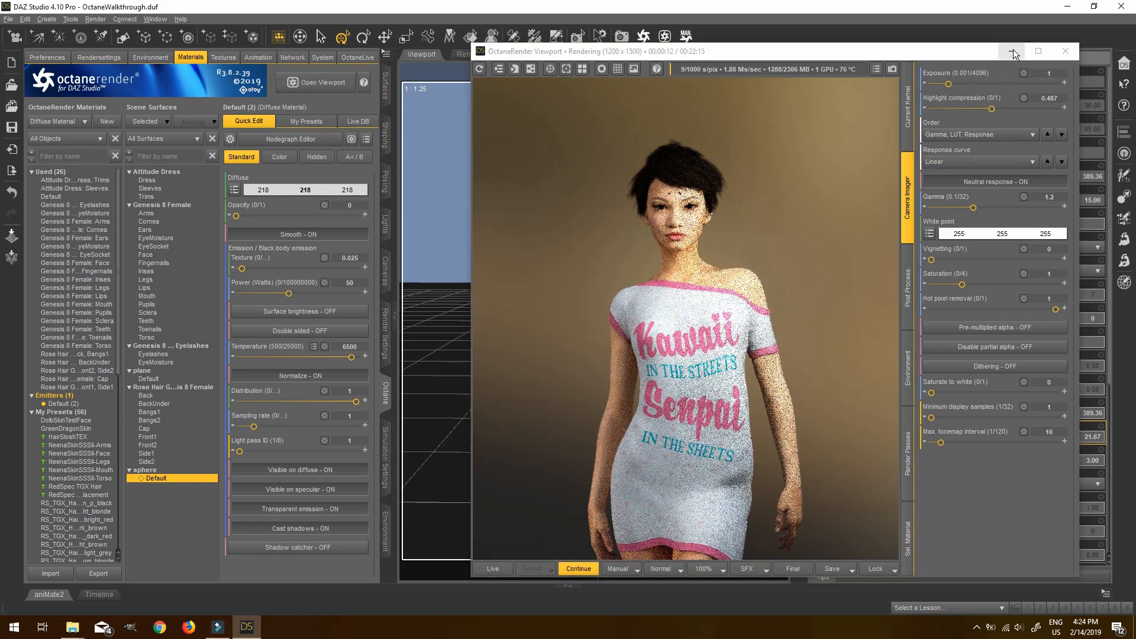
# Minimize the render viewport, create a new camera named Camera 2 with the default options and look through it.
pyautogui.click(1013, 52)
pyautogui.click(47, 19)
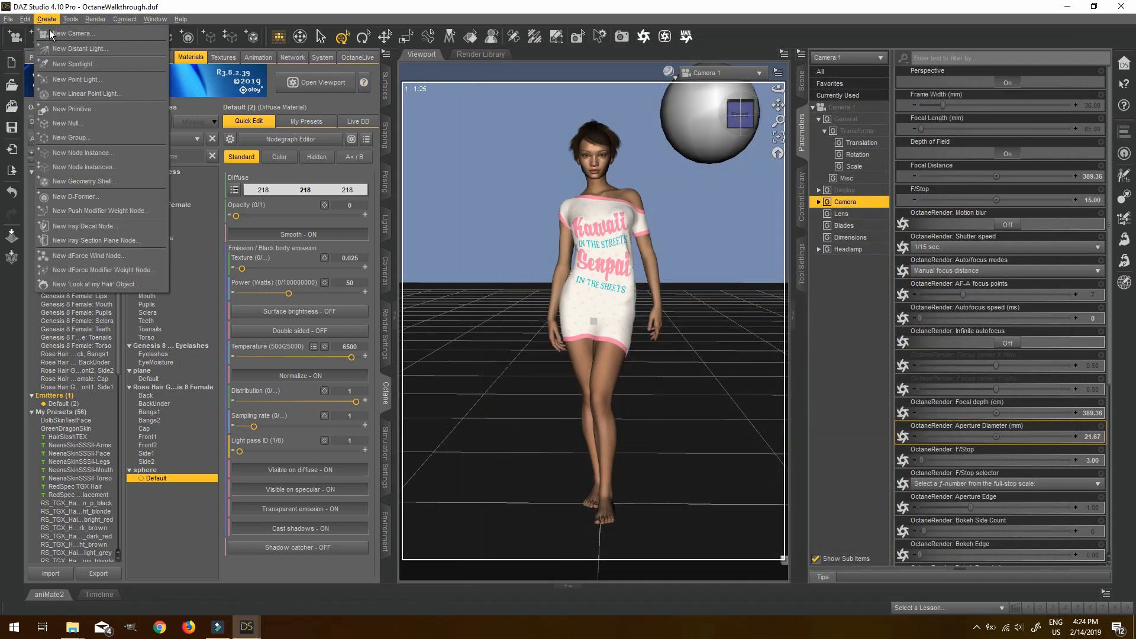
pyautogui.click(49, 33)
pyautogui.click(580, 328)
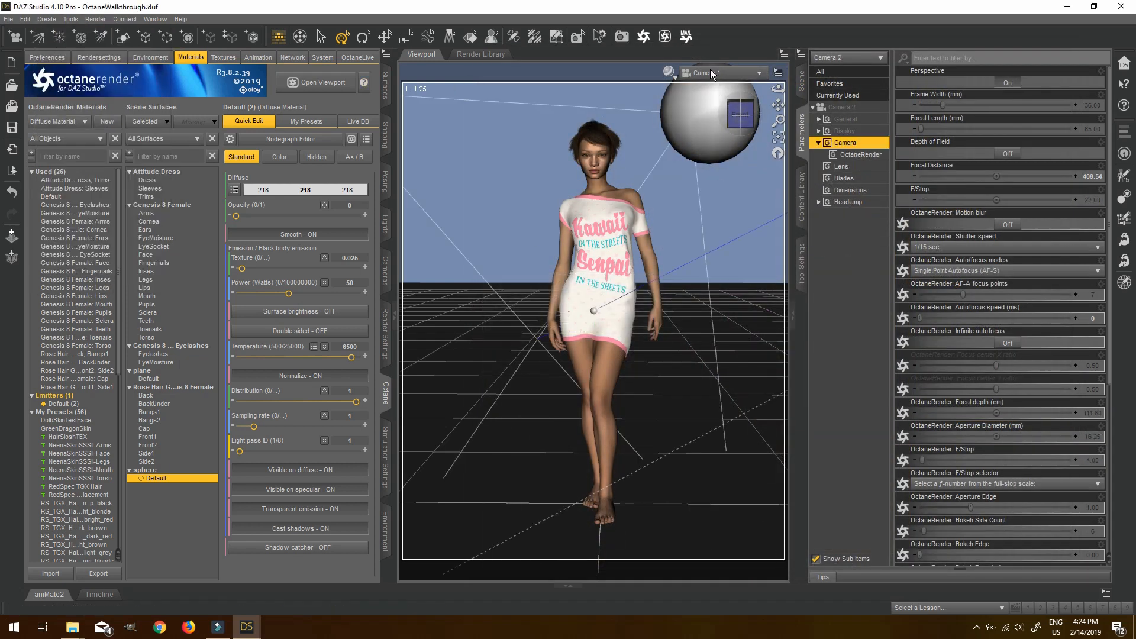
pyautogui.click(727, 72)
pyautogui.click(711, 185)
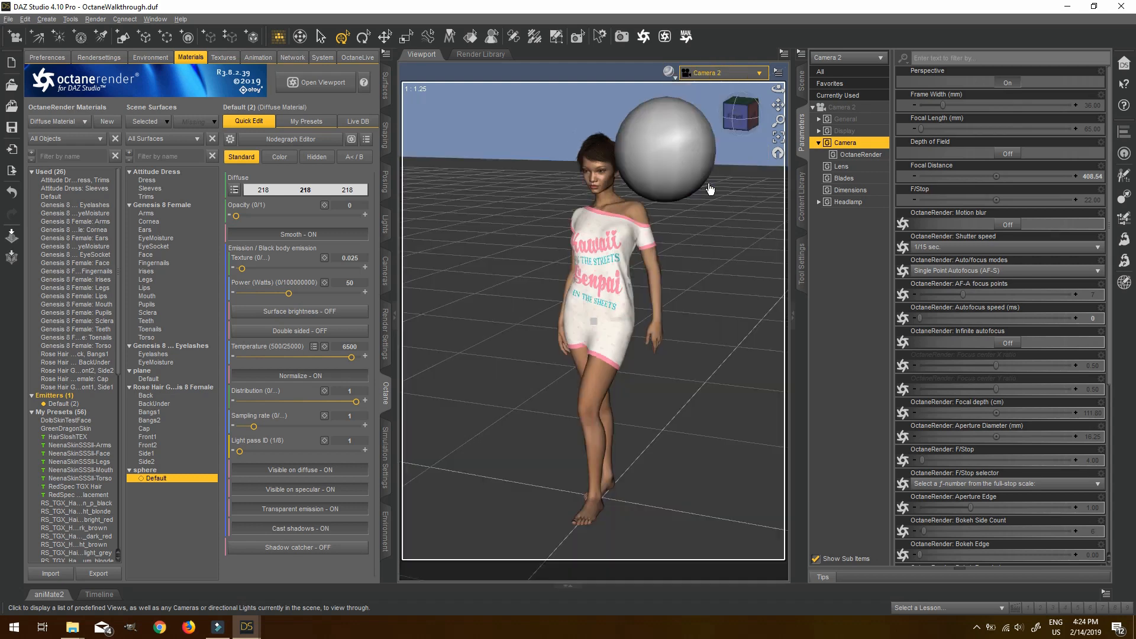
# Frame the figure's head and upper body frontally with Camera 2, at a Y Translate of about 152.
pyautogui.scroll(5, 720, 213)
pyautogui.click(743, 127)
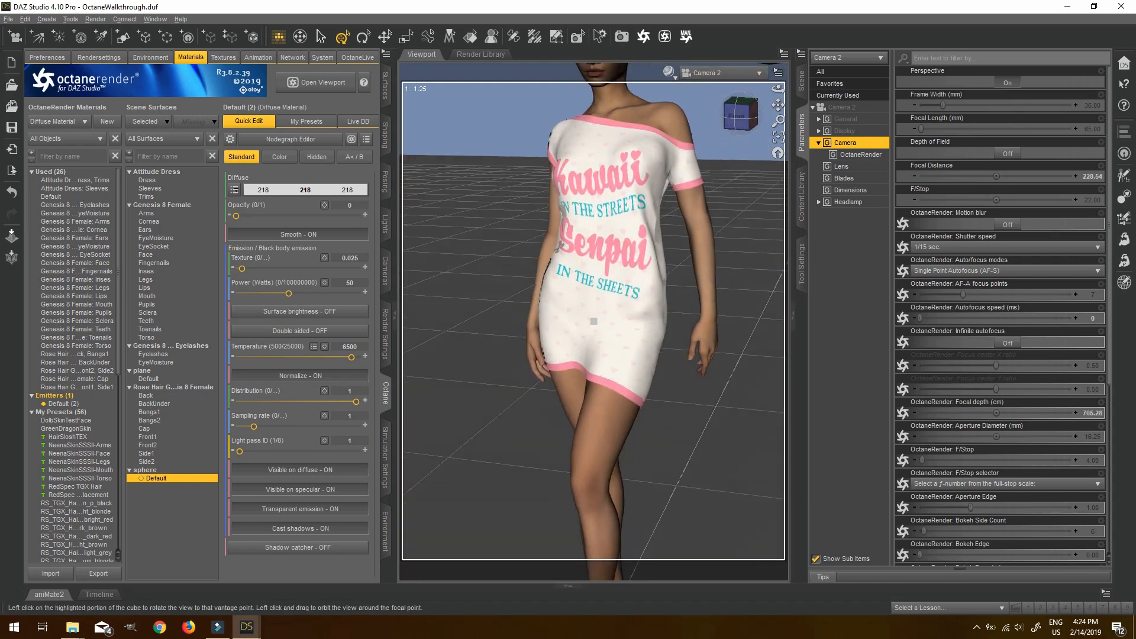
pyautogui.click(875, 107)
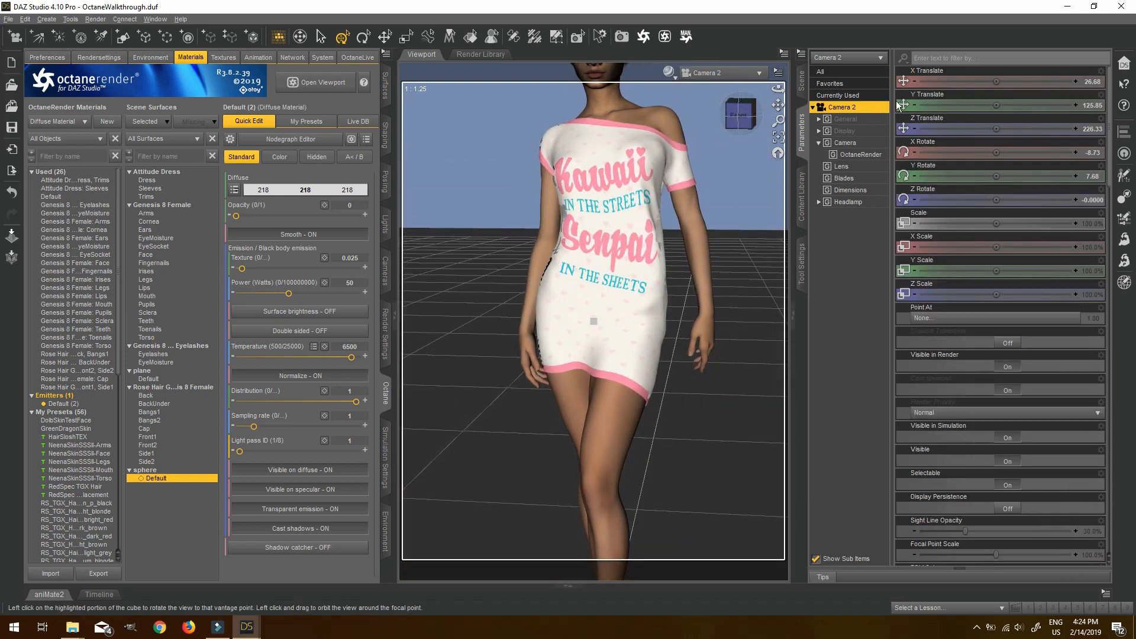
pyautogui.moveTo(994, 104); pyautogui.dragTo(1021, 104)
pyautogui.scroll(3, 708, 223)
pyautogui.moveTo(738, 118); pyautogui.dragTo(747, 114)
# Pick the figure's Face surface with the Surface Selection Tool, reopen the render viewport and resume rendering from Camera 2.
pyautogui.click(470, 36)
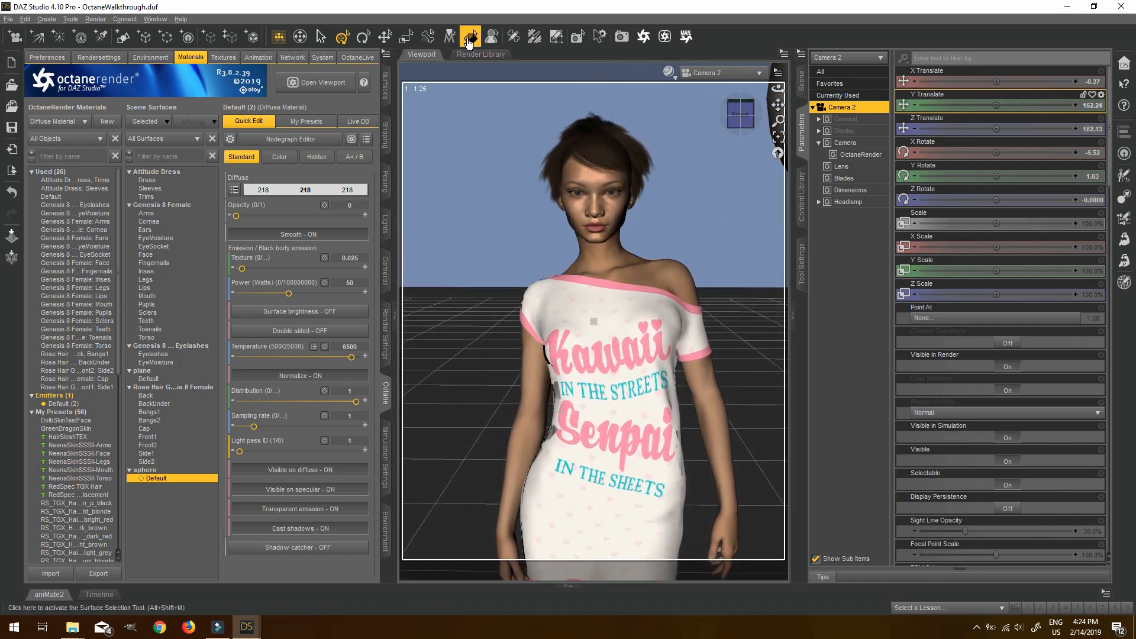
pyautogui.click(612, 220)
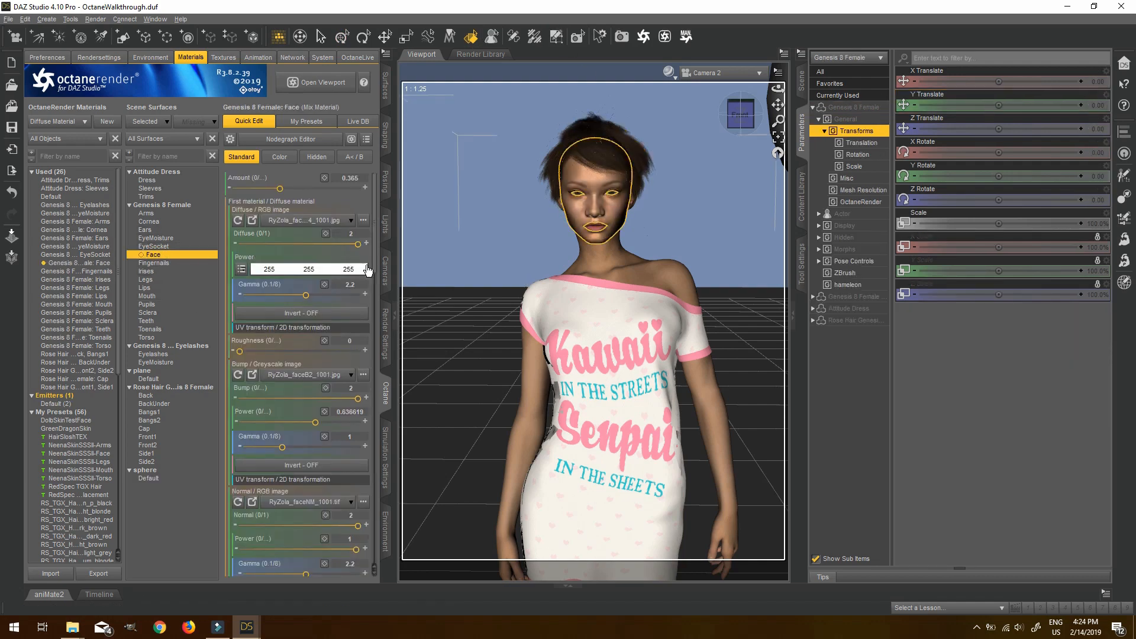
pyautogui.click(320, 82)
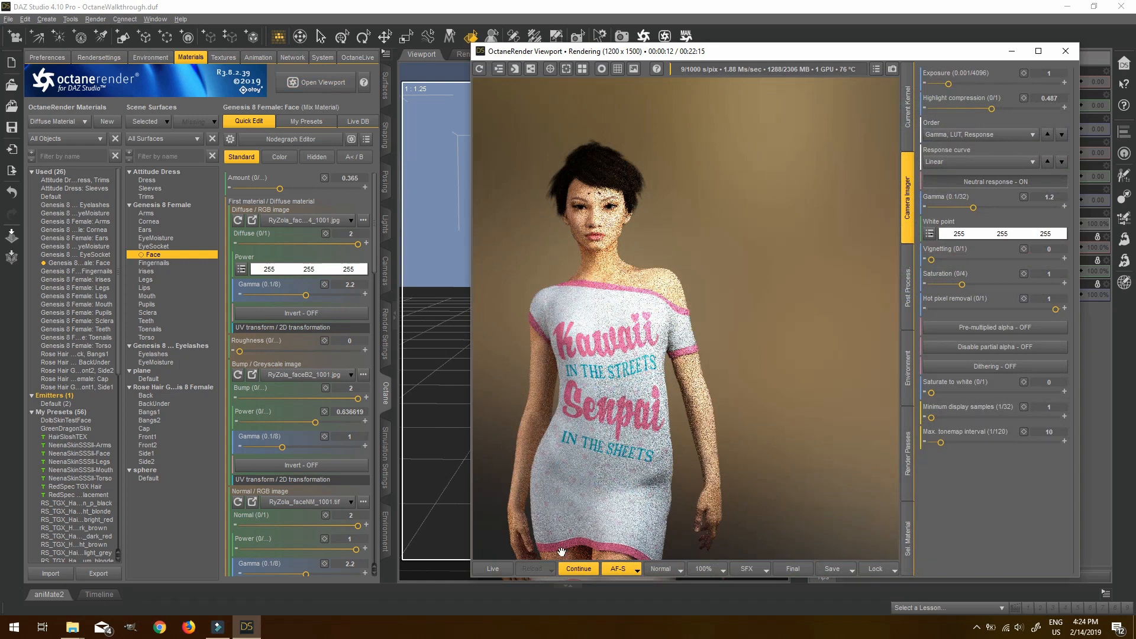
pyautogui.click(575, 567)
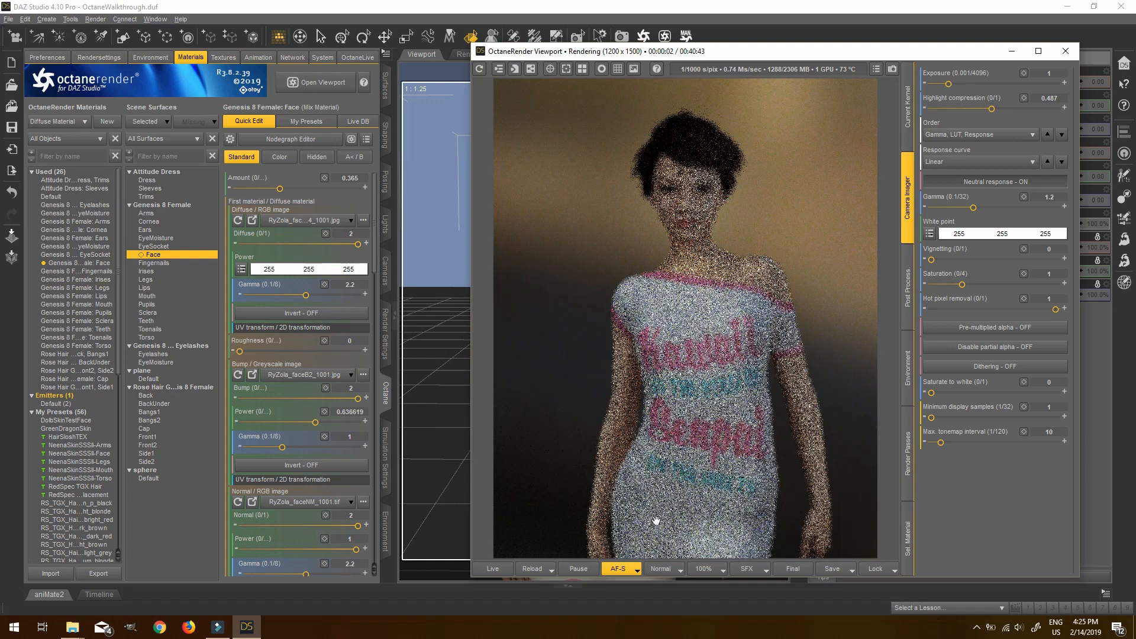
pyautogui.scroll(1, 694, 203)
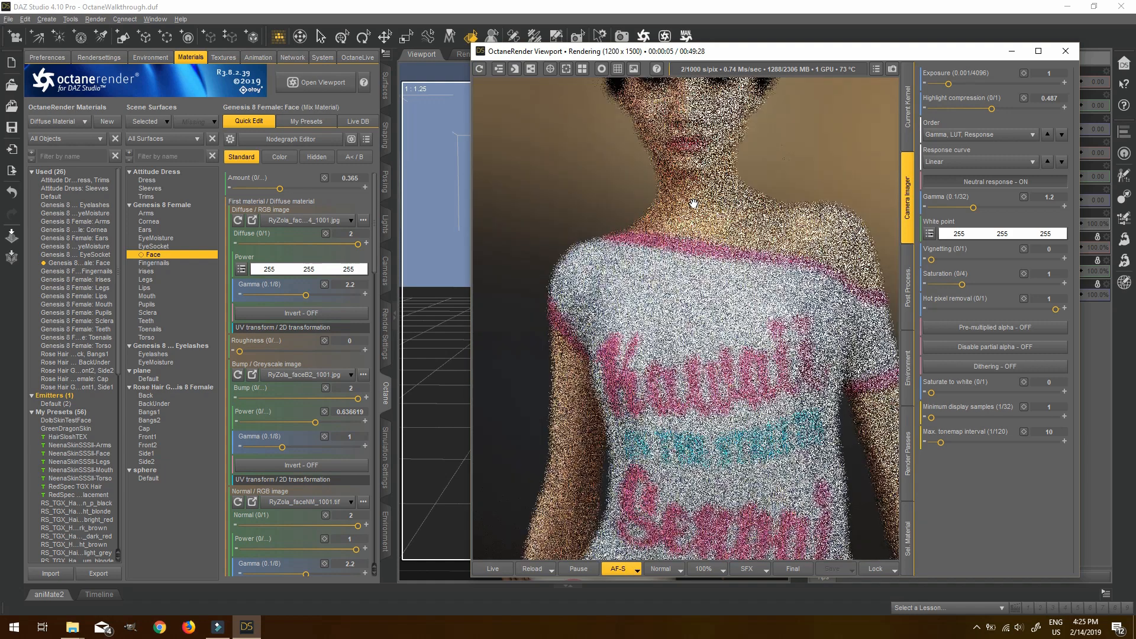
pyautogui.moveTo(716, 160); pyautogui.dragTo(729, 292)
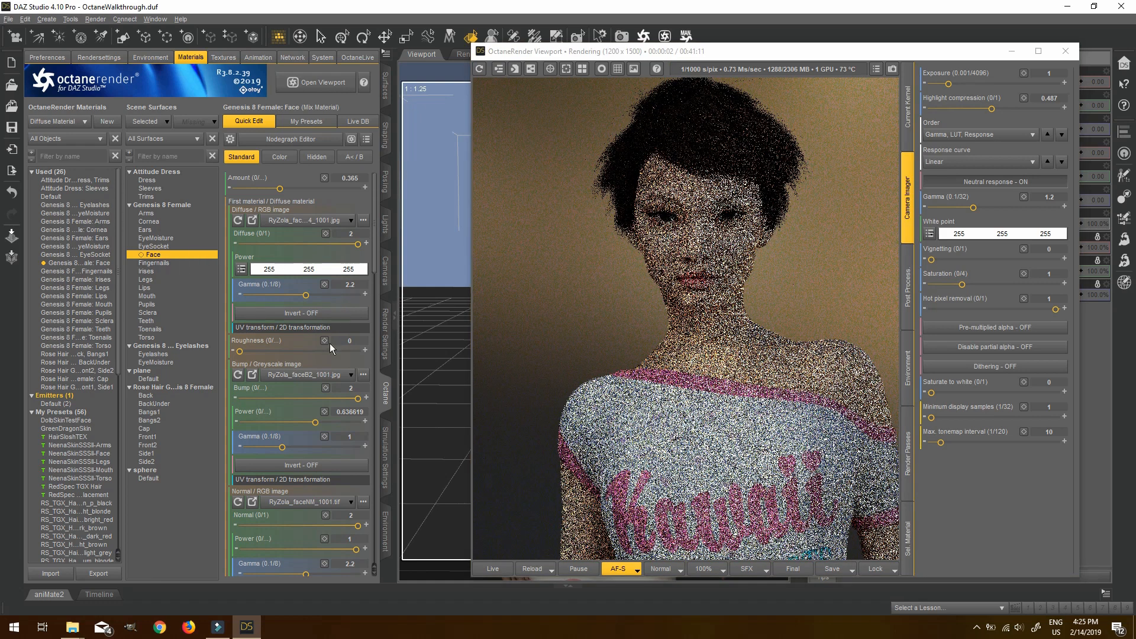
# Set the power of the Face material's bump image to 0.1.
pyautogui.scroll(-1, 332, 355)
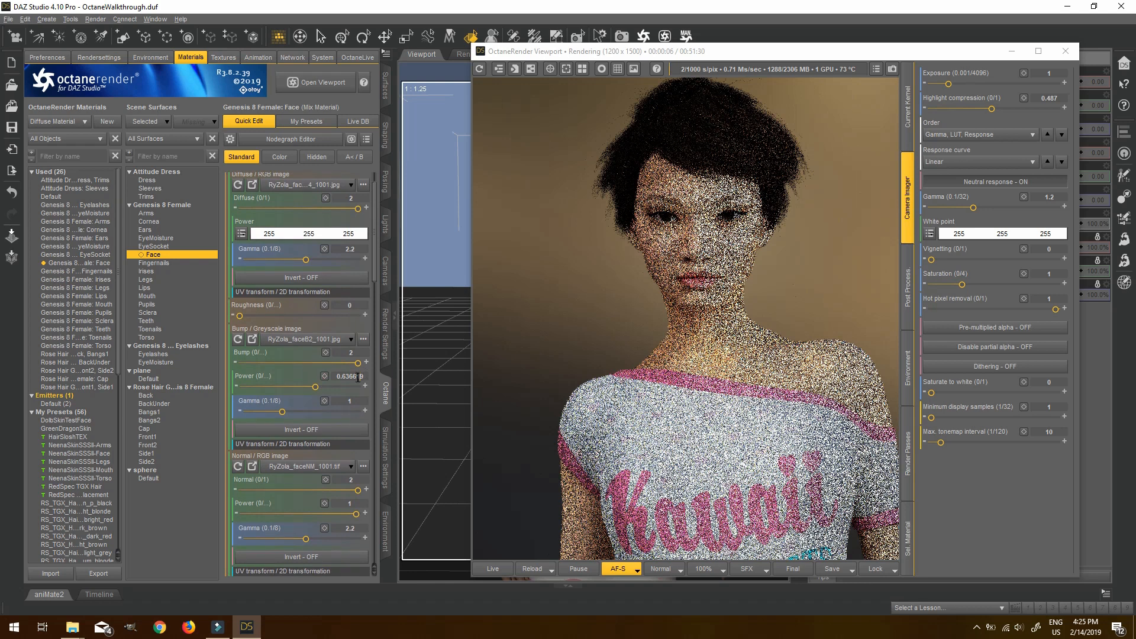
pyautogui.doubleClick(358, 378)
pyautogui.click(612, 285)
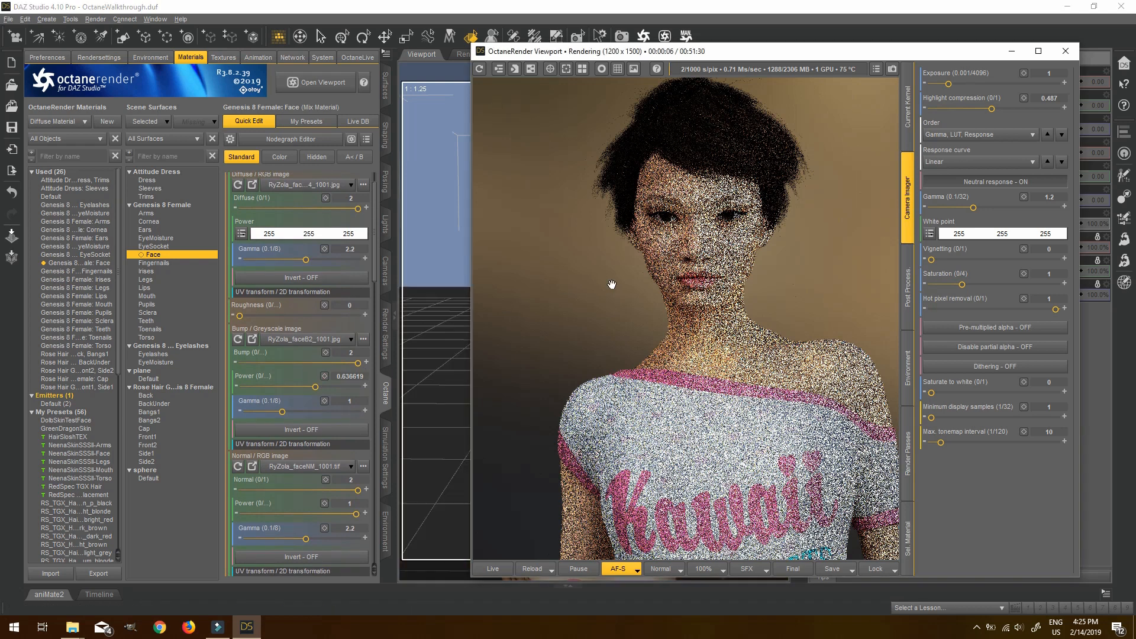
pyautogui.click(330, 385)
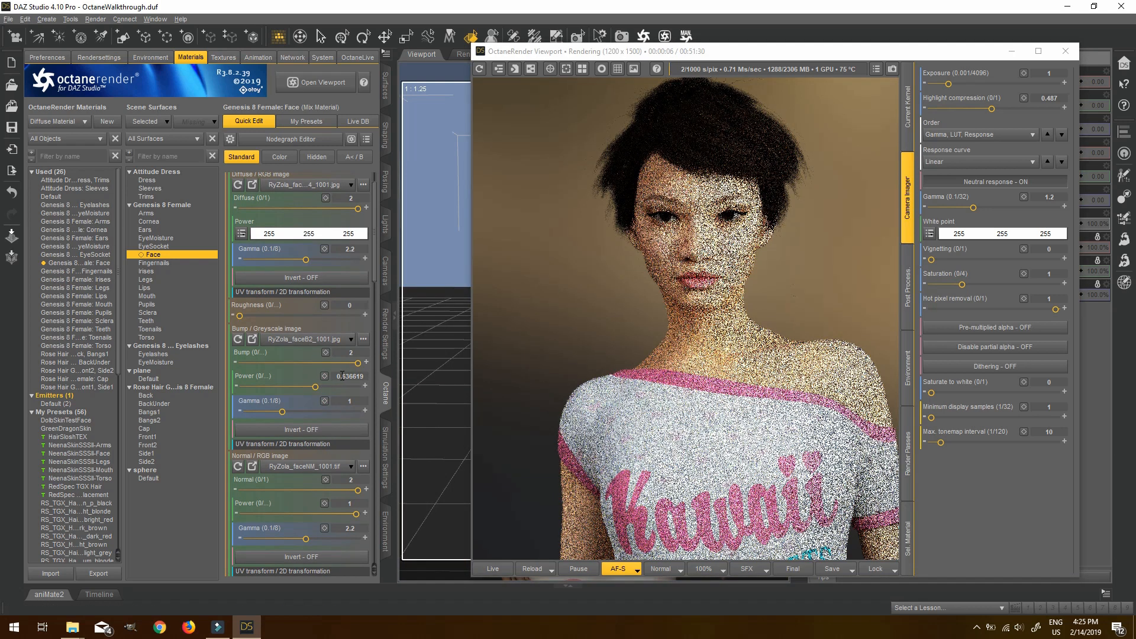
pyautogui.doubleClick(344, 377)
pyautogui.press('Return')
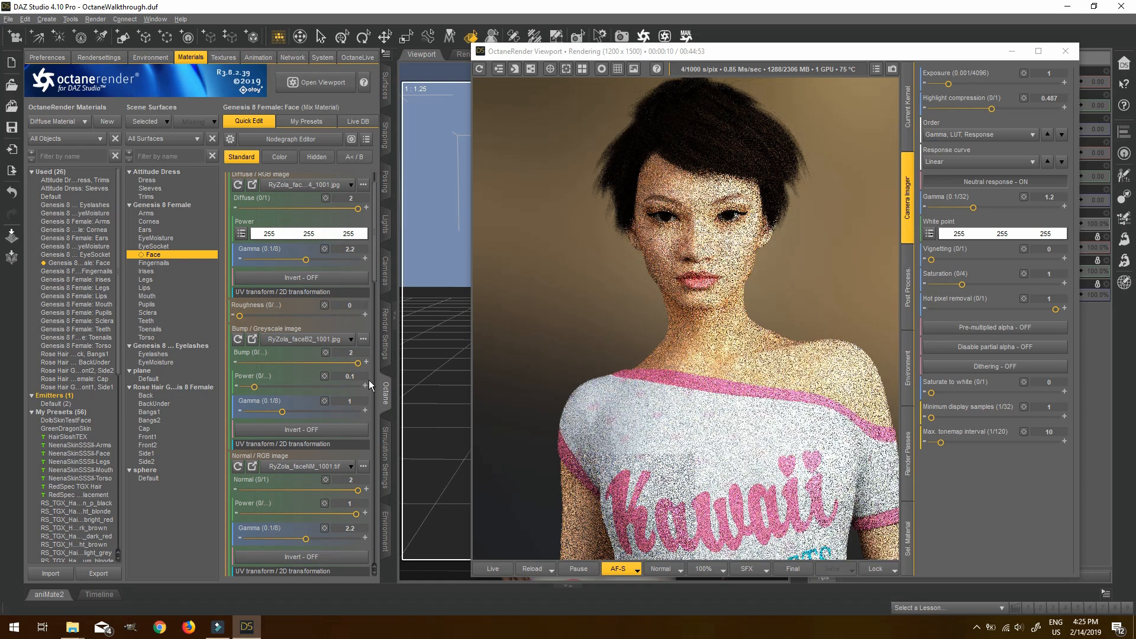
pyautogui.click(707, 214)
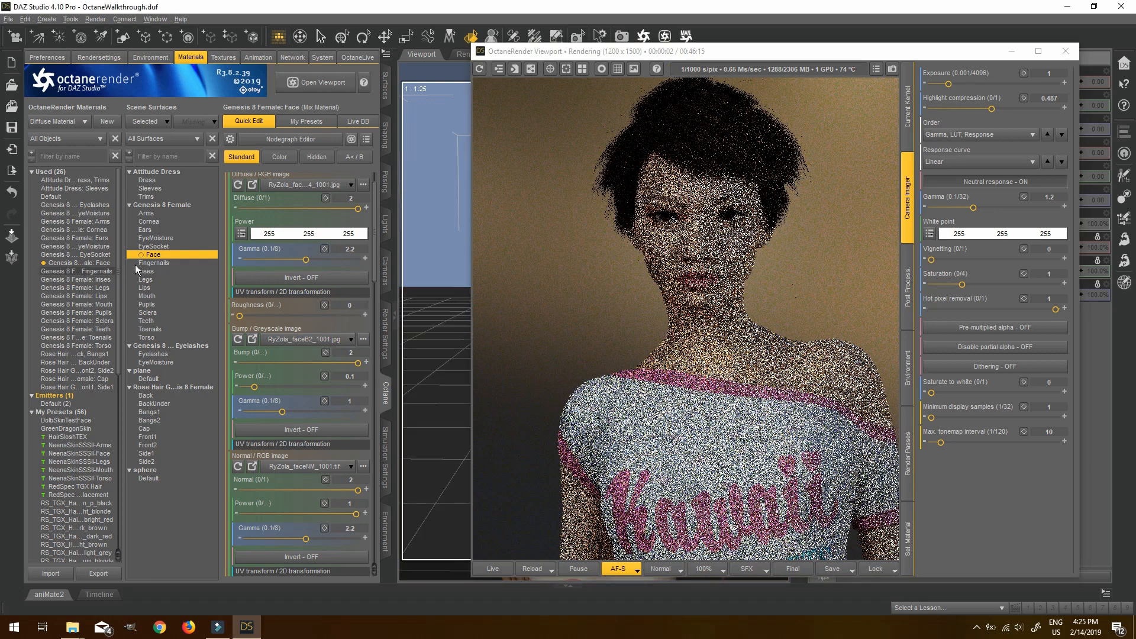
# Set the bump image power of the Genesis 8 Female's Arms and Ears materials to 0.1.
pyautogui.click(158, 212)
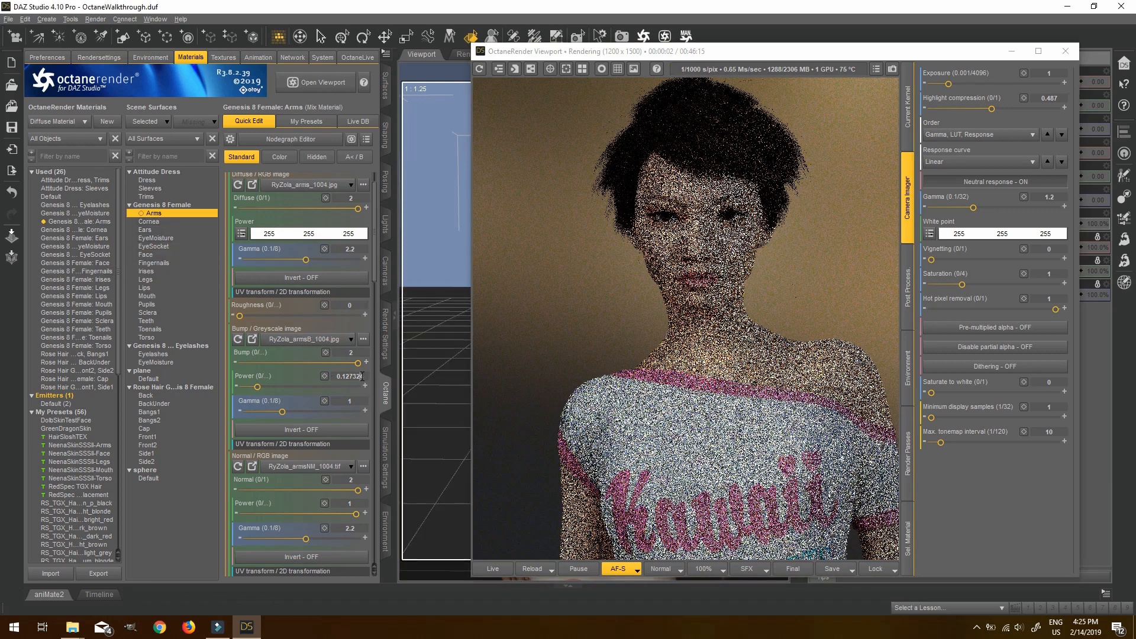
pyautogui.click(362, 376)
pyautogui.write('0.1')
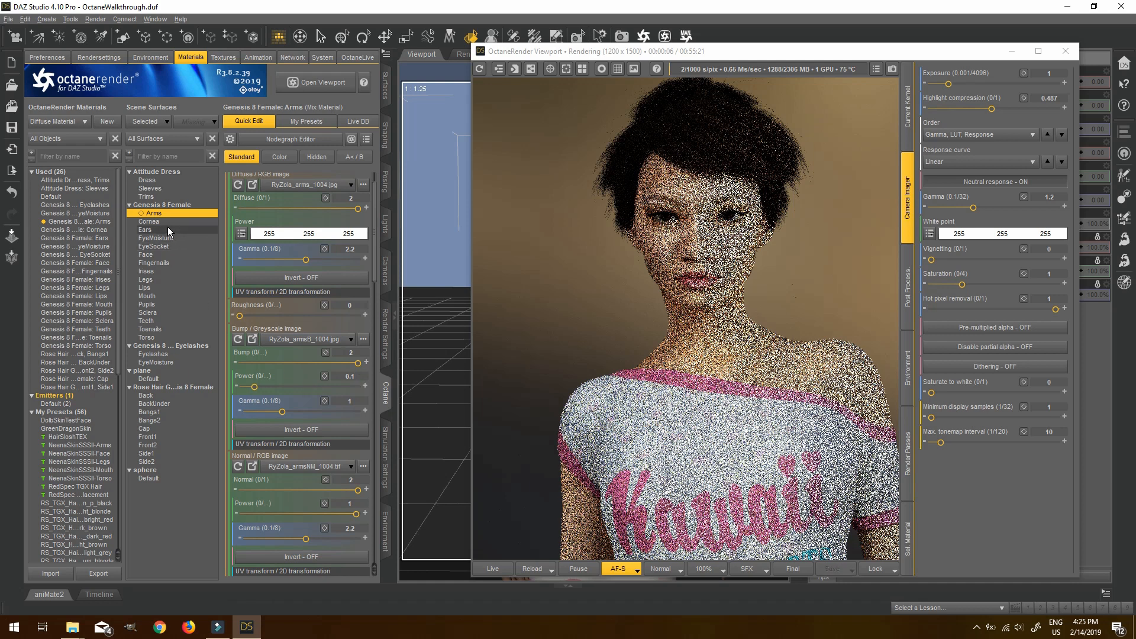
pyautogui.click(168, 228)
pyautogui.click(357, 377)
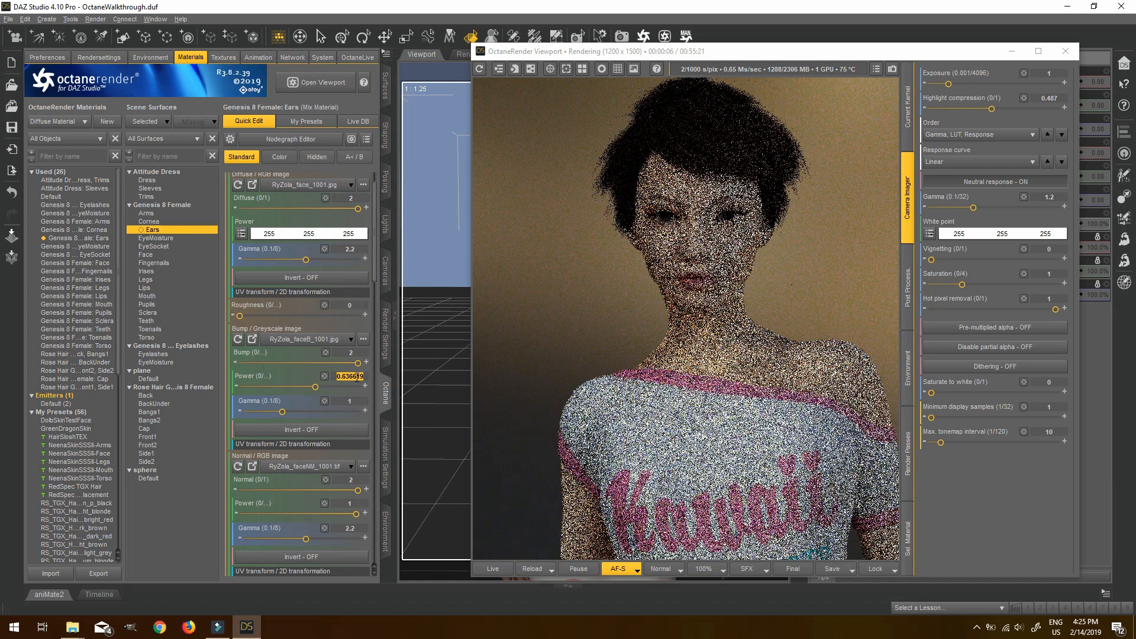
pyautogui.write('0.1')
pyautogui.press('Return')
pyautogui.click(166, 254)
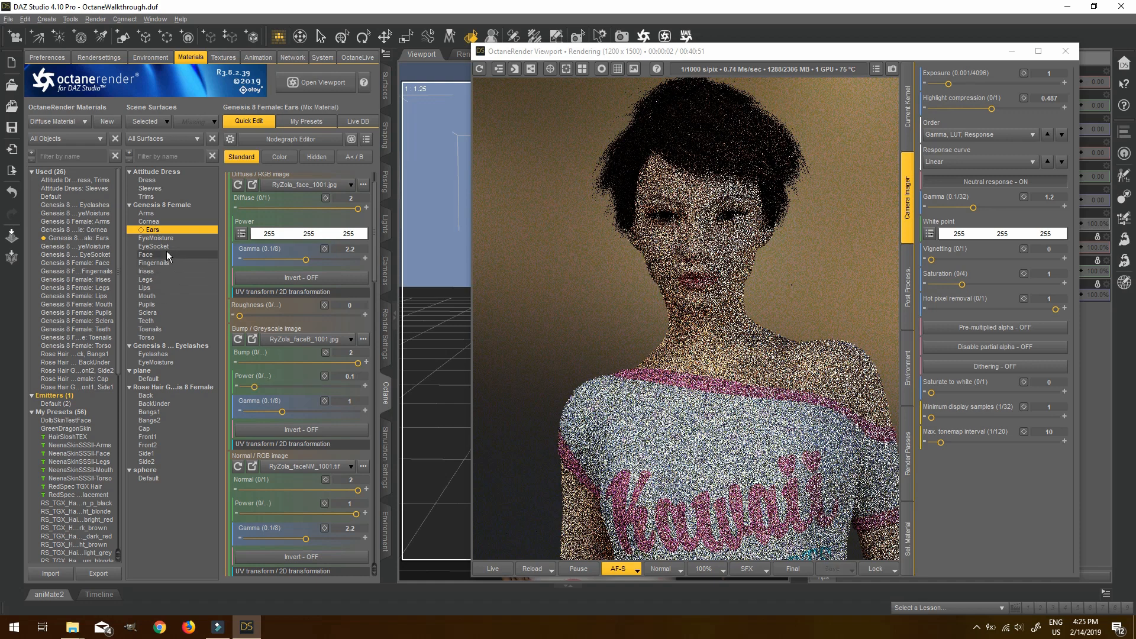
# Set the bump image power of the Genesis 8 Female's Legs and Torso materials to 0.1.
pyautogui.click(158, 279)
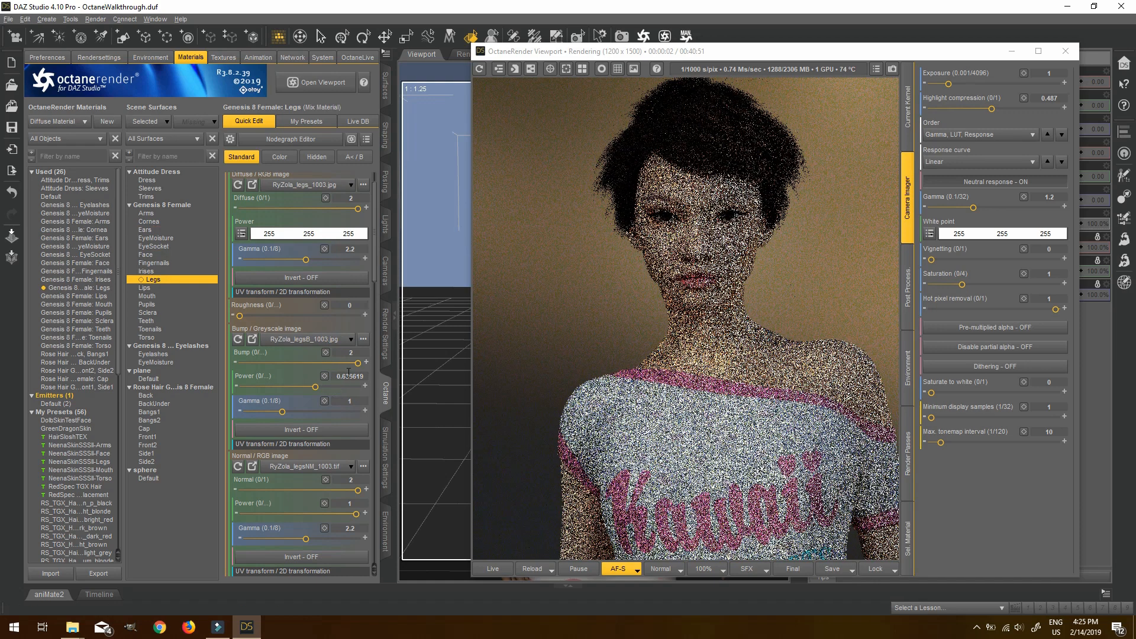
pyautogui.click(349, 375)
pyautogui.write('0.1')
pyautogui.press('Return')
pyautogui.click(152, 337)
pyautogui.click(348, 376)
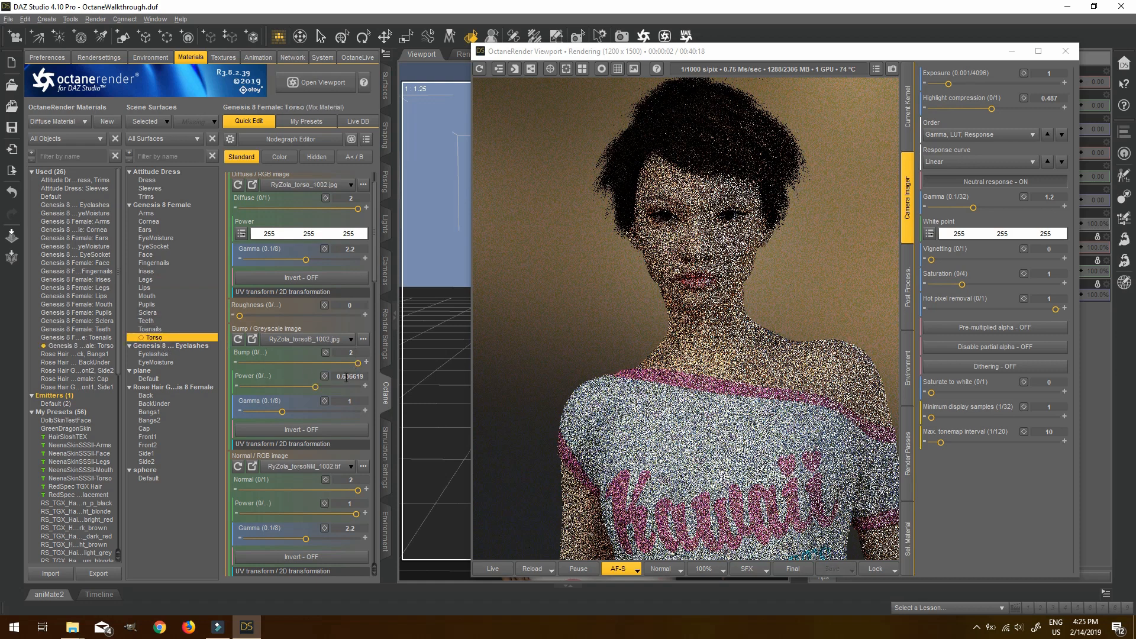
pyautogui.write('0.1')
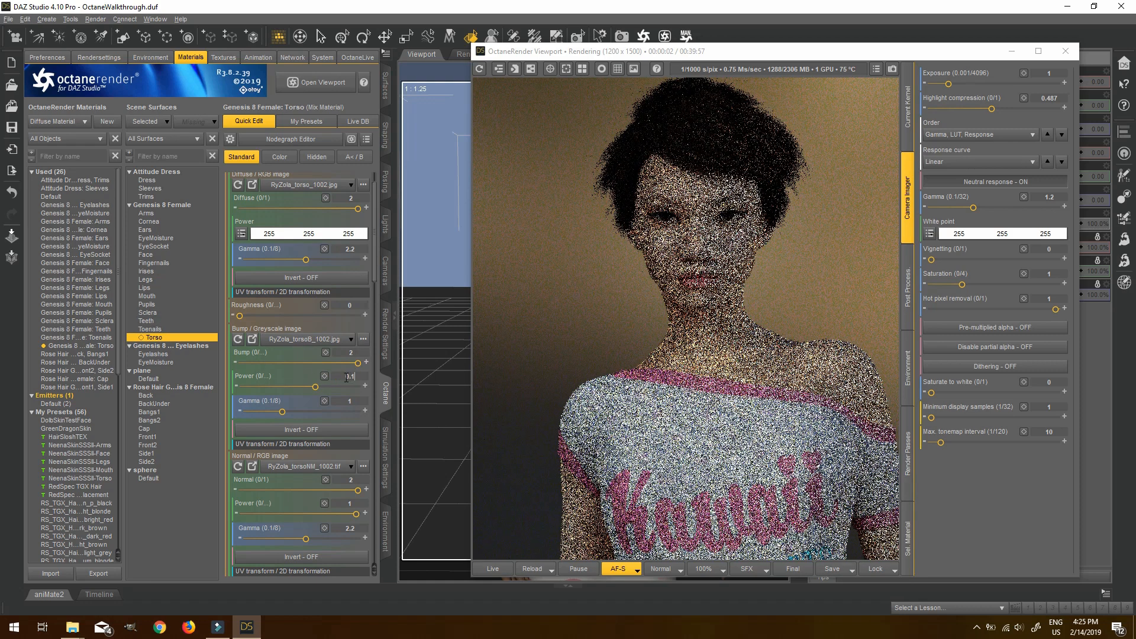
pyautogui.press('Return')
# Set the Lips material's bump image power to 0.1 and recheck the Legs, Face and Torso materials.
pyautogui.click(153, 287)
pyautogui.click(354, 378)
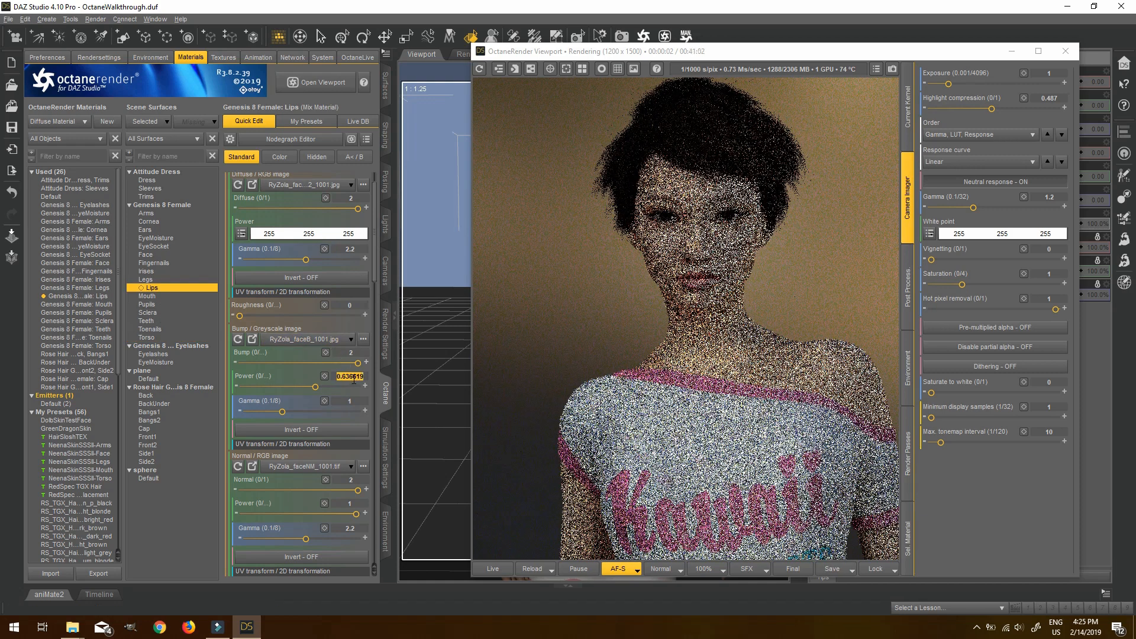
pyautogui.write('0.1')
pyautogui.press('Return')
pyautogui.click(153, 280)
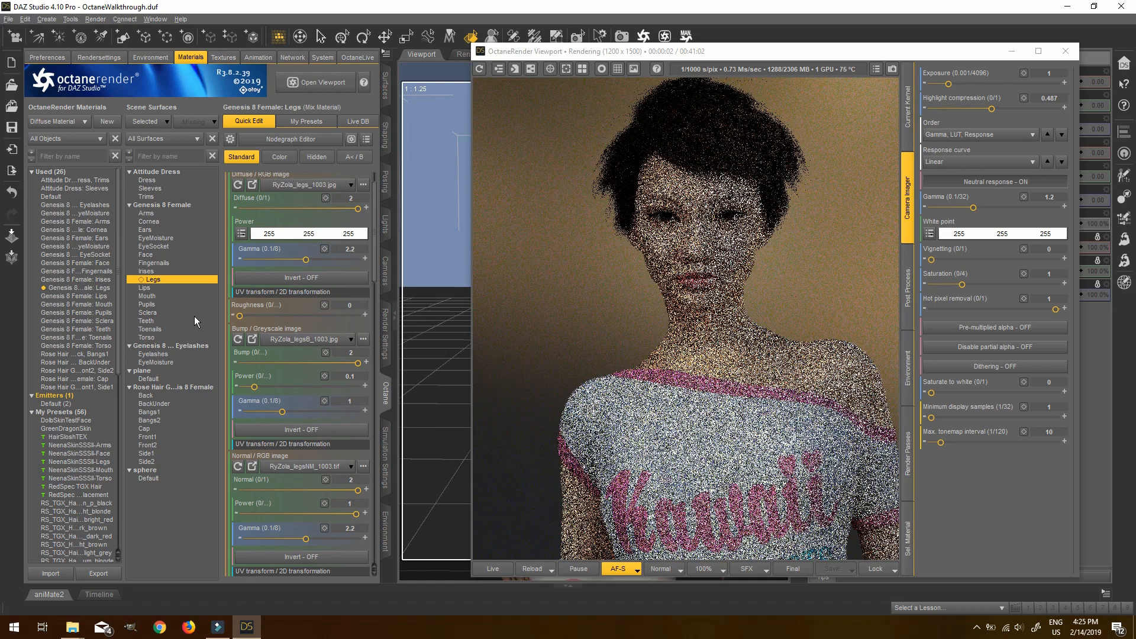
pyautogui.click(161, 255)
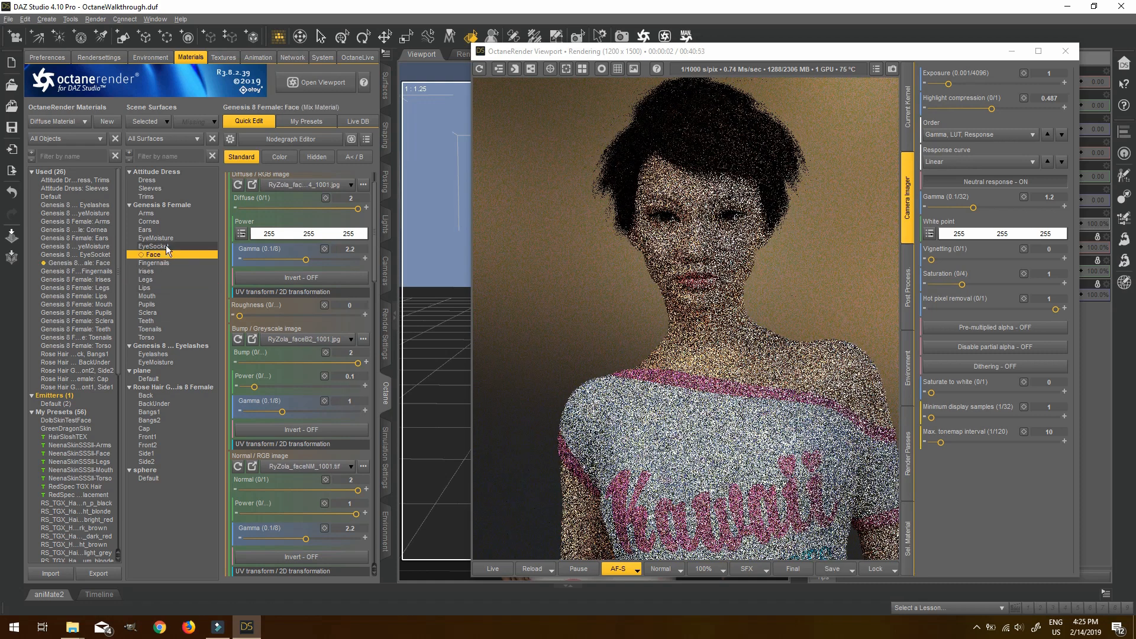
pyautogui.click(152, 338)
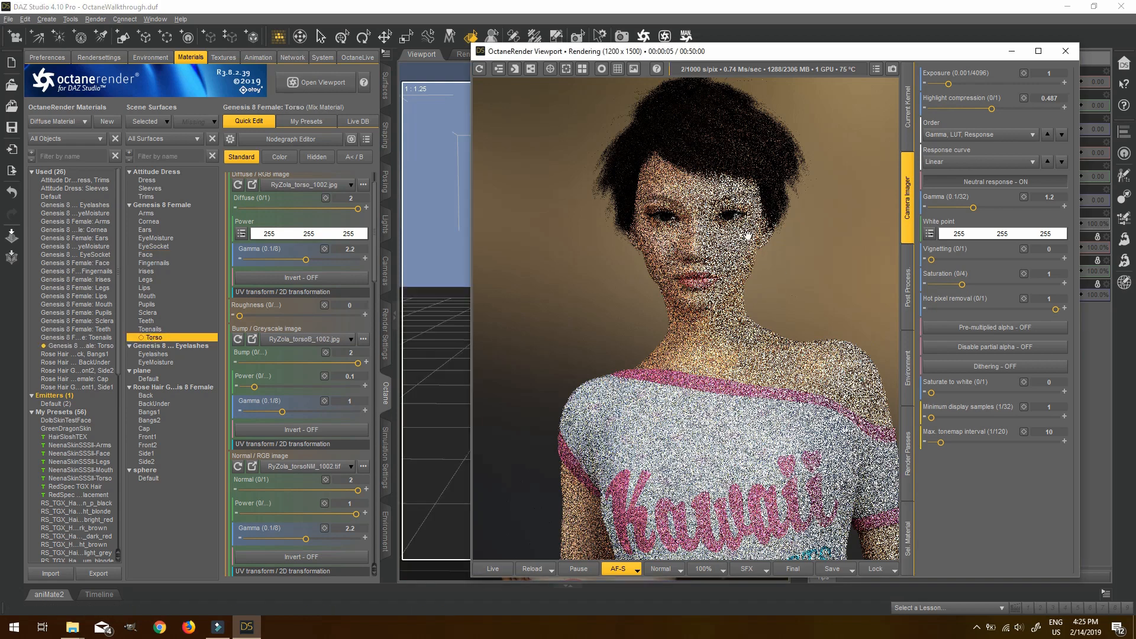
# Examine the skin on the figure's face and shoulders in the render, both close up and at full frame.
pyautogui.scroll(-3, 748, 235)
pyautogui.scroll(3, 757, 178)
pyautogui.moveTo(759, 202); pyautogui.dragTo(753, 384)
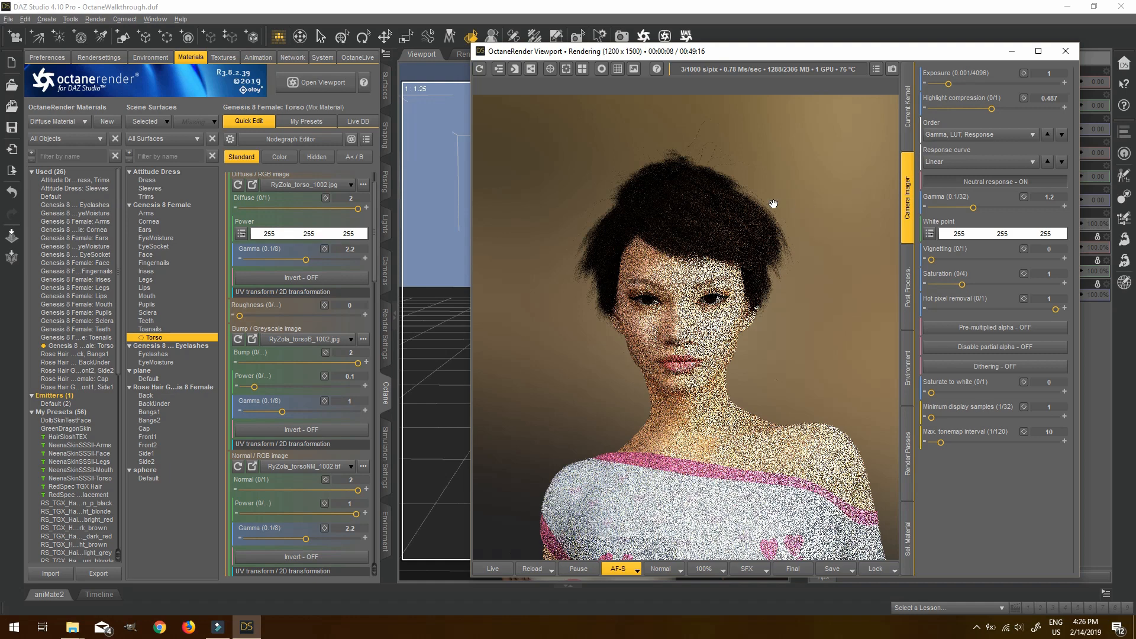
pyautogui.scroll(-3, 771, 203)
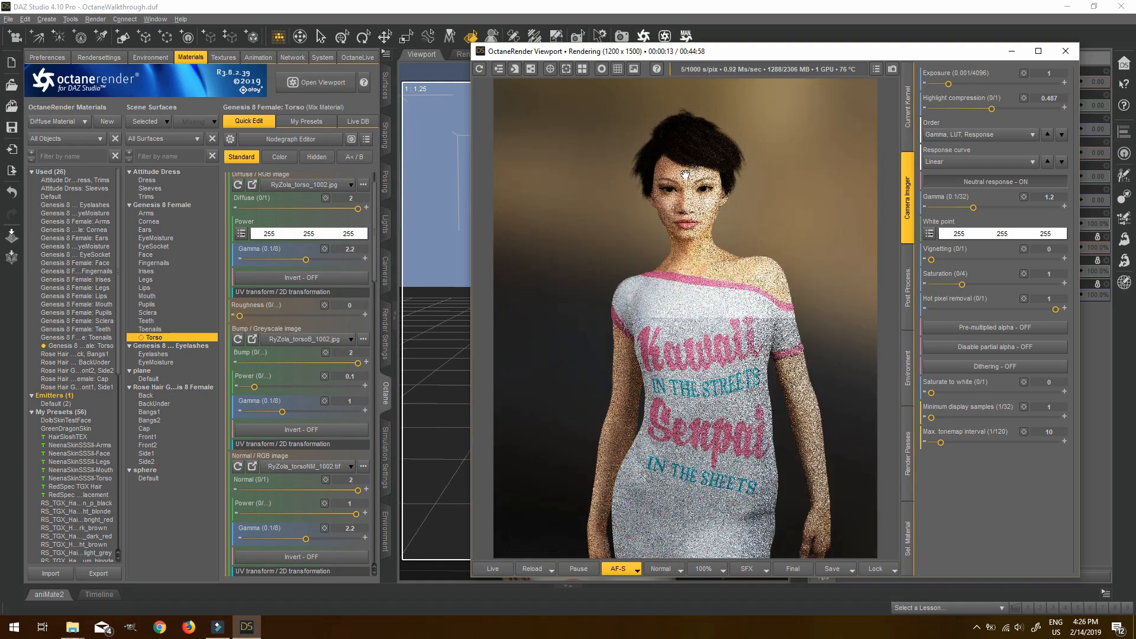
pyautogui.scroll(3, 685, 175)
pyautogui.moveTo(680, 101); pyautogui.dragTo(732, 222)
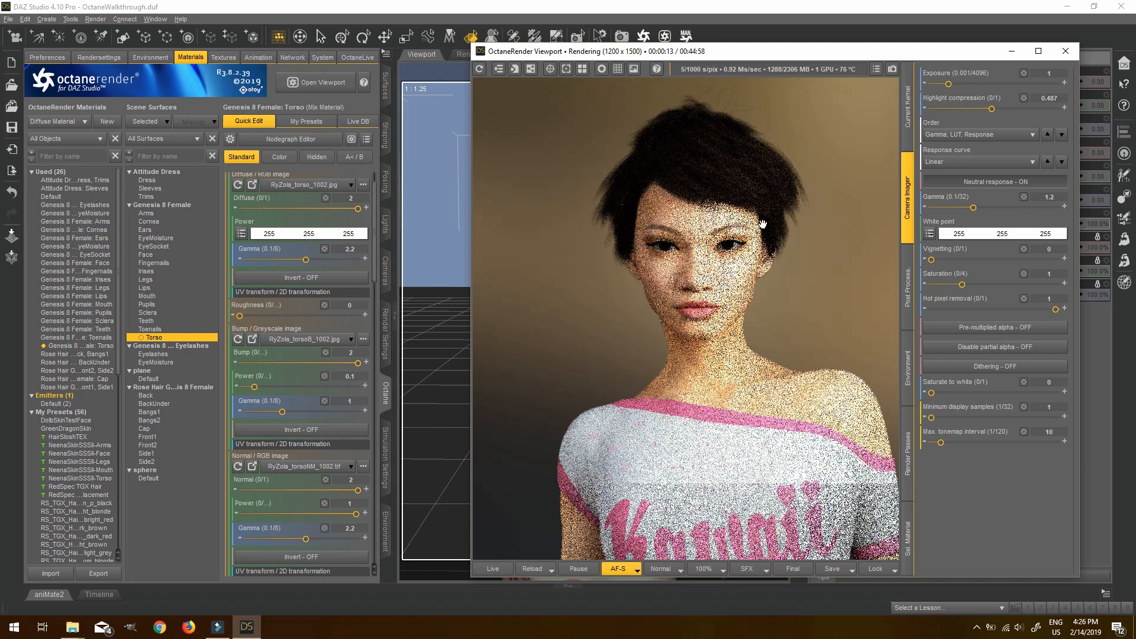
pyautogui.scroll(-3, 697, 290)
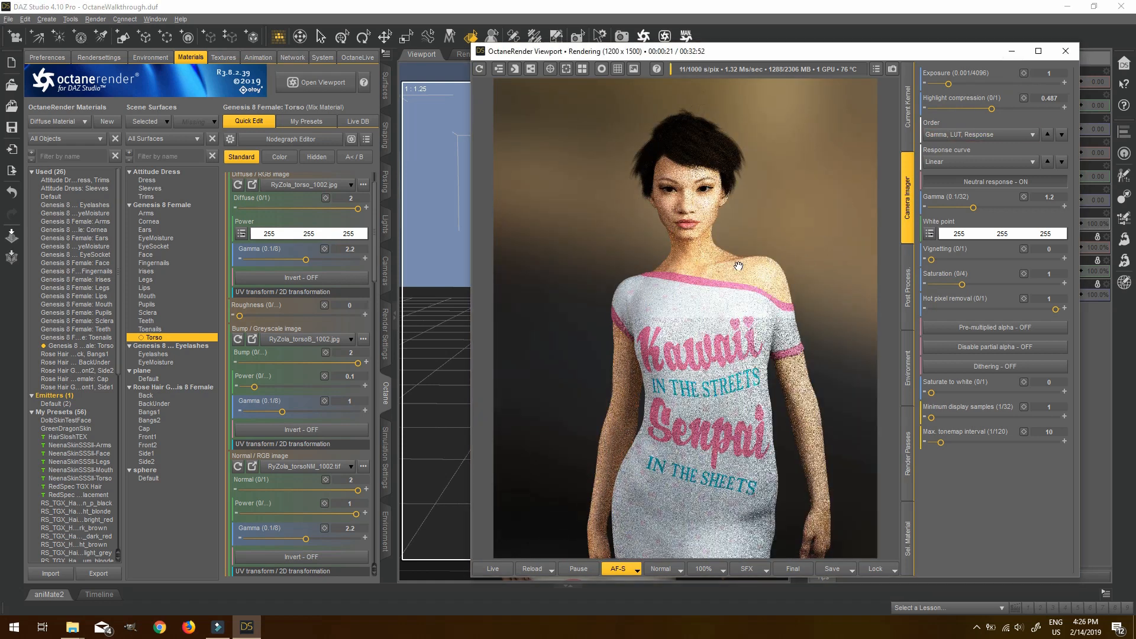
pyautogui.scroll(3, 760, 252)
pyautogui.moveTo(786, 175); pyautogui.dragTo(779, 341)
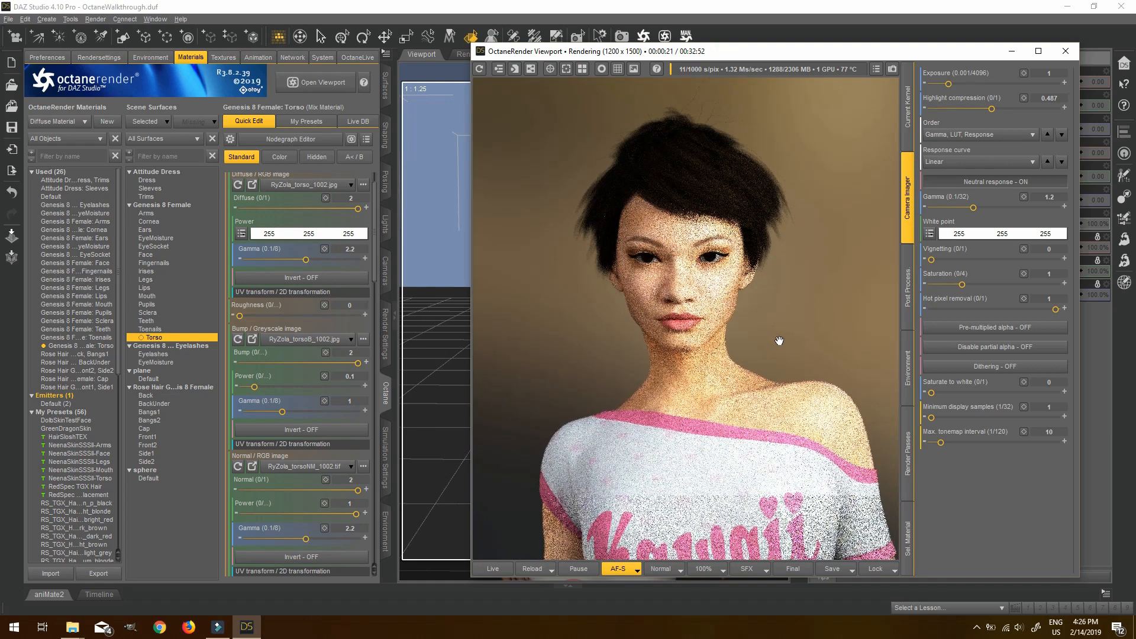
pyautogui.scroll(-3, 790, 277)
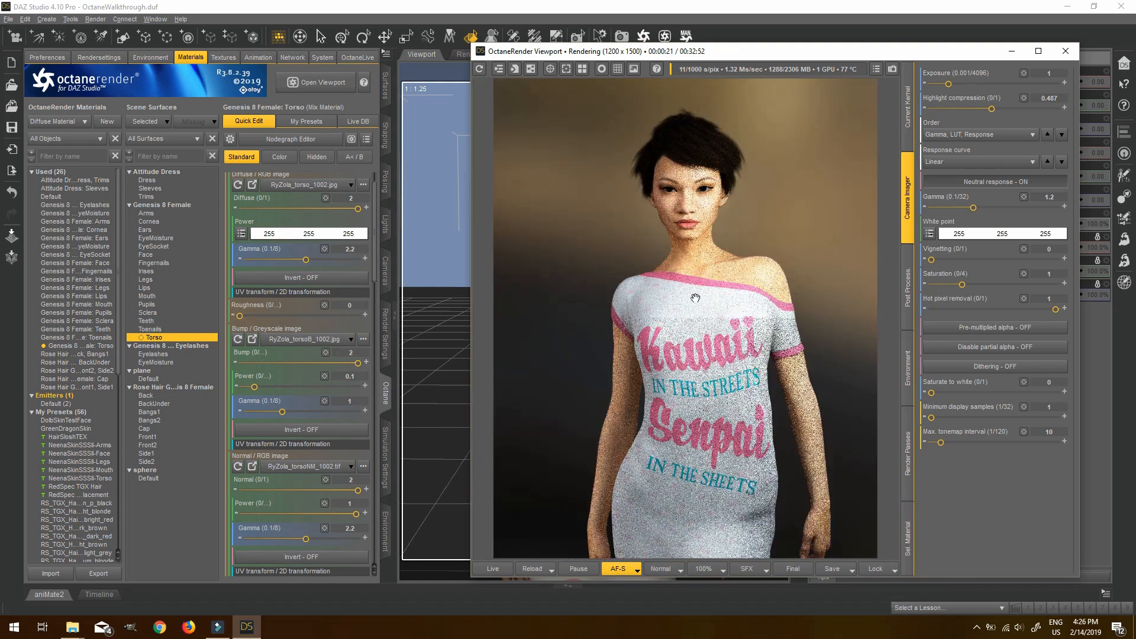
# Inspect the Rose Hair bangs, front and side surfaces to see which ones share a material.
pyautogui.click(154, 411)
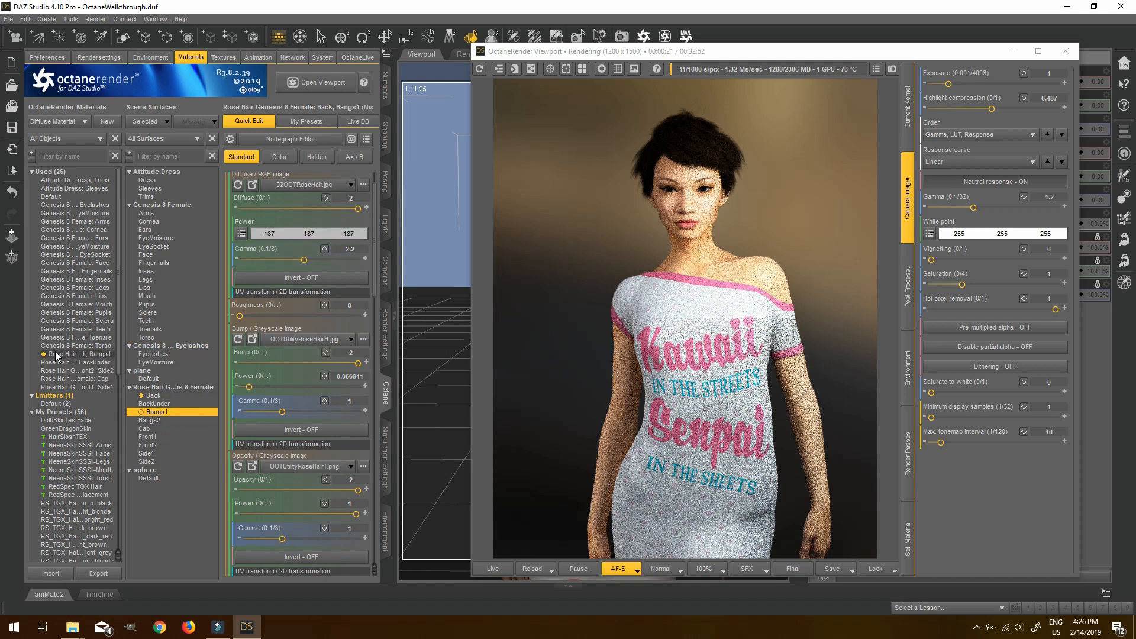
pyautogui.click(163, 420)
pyautogui.click(150, 453)
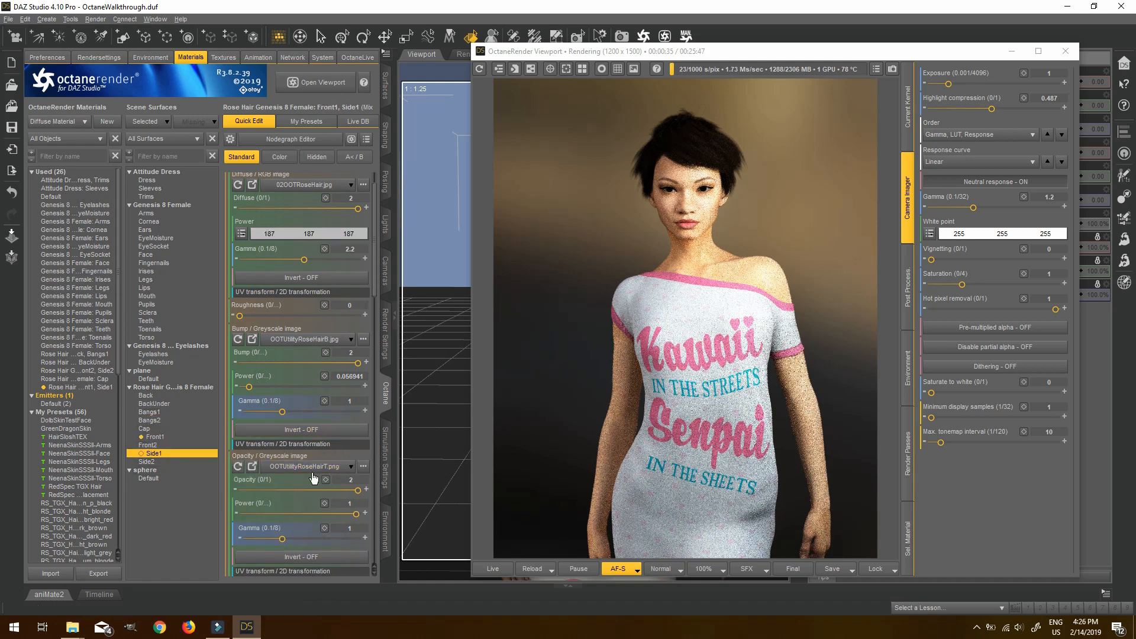
pyautogui.click(151, 463)
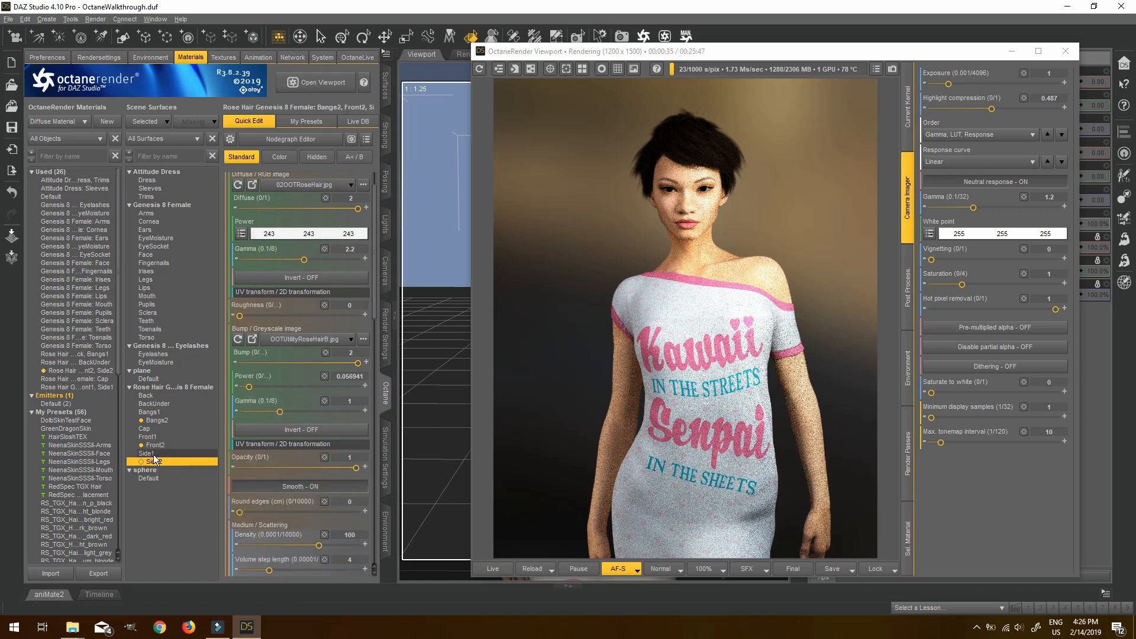
pyautogui.click(156, 437)
pyautogui.click(157, 420)
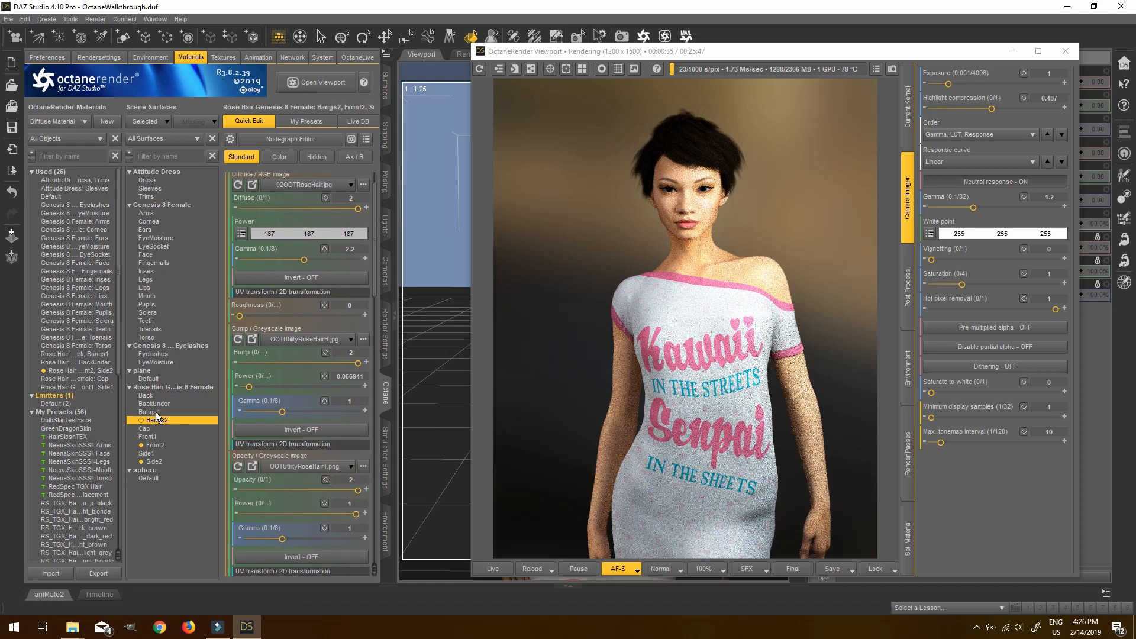
# Replace the Rose Hair BackUnder, Bangs2, Front1, Front2, Side1 and Side2 materials with the shared Back and Bangs1 material.
pyautogui.click(160, 396)
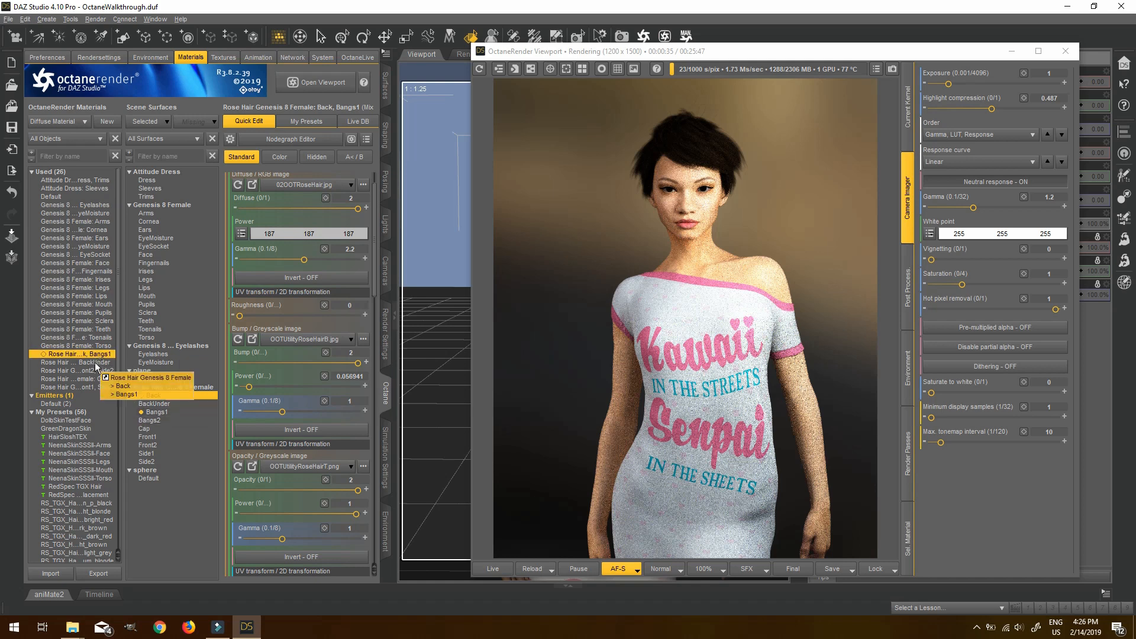
pyautogui.click(93, 372)
pyautogui.moveTo(94, 376); pyautogui.dragTo(94, 374)
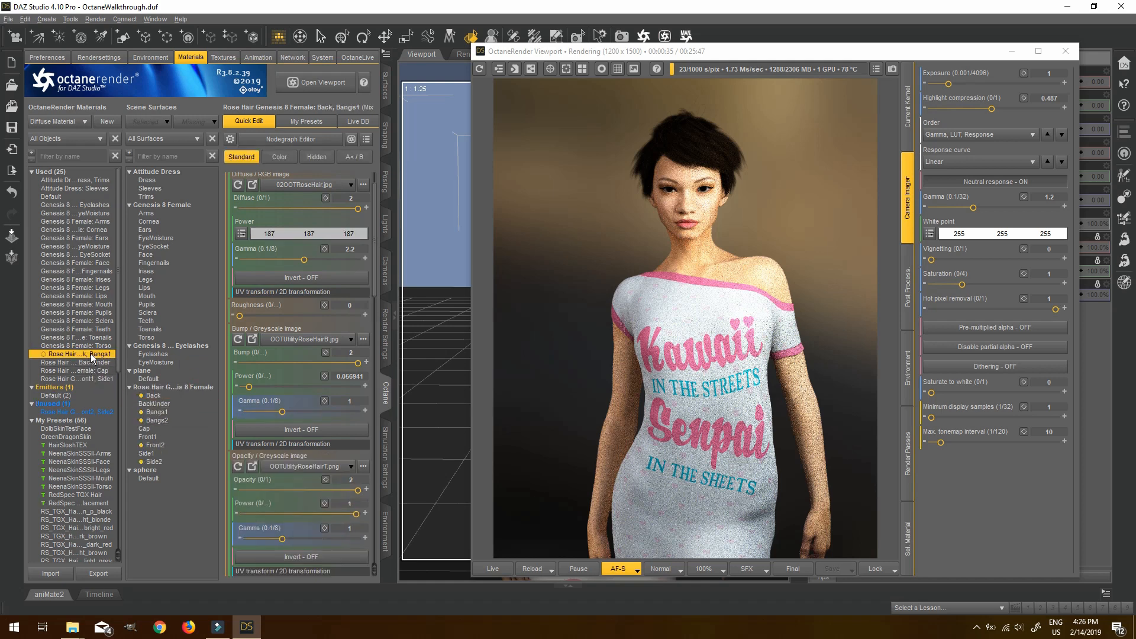
pyautogui.click(82, 379)
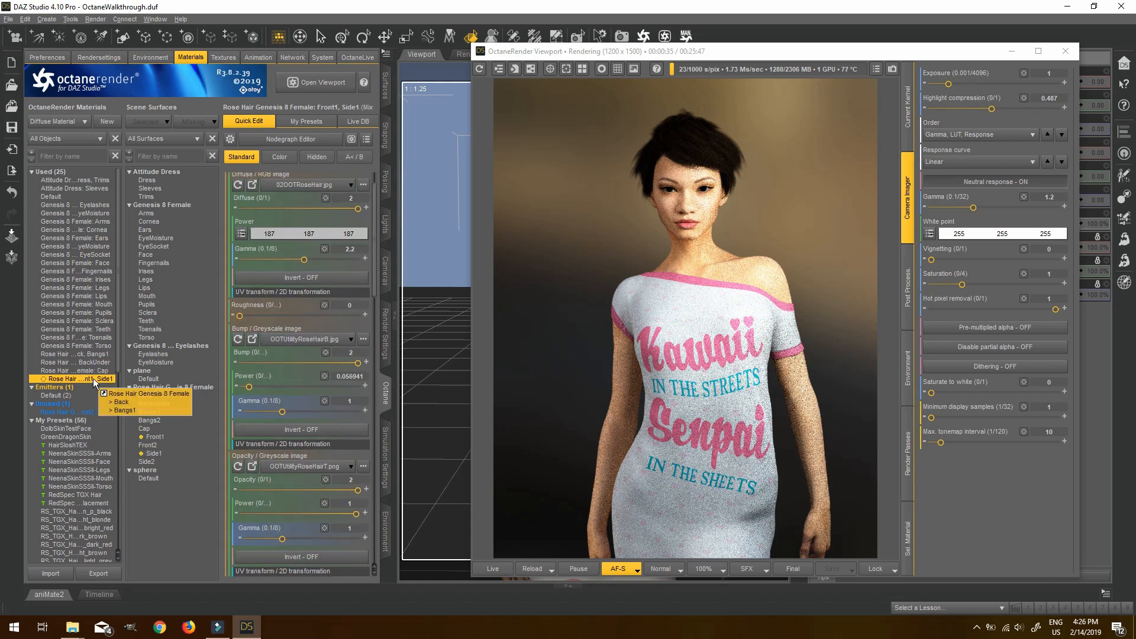
pyautogui.moveTo(94, 378); pyautogui.dragTo(95, 355)
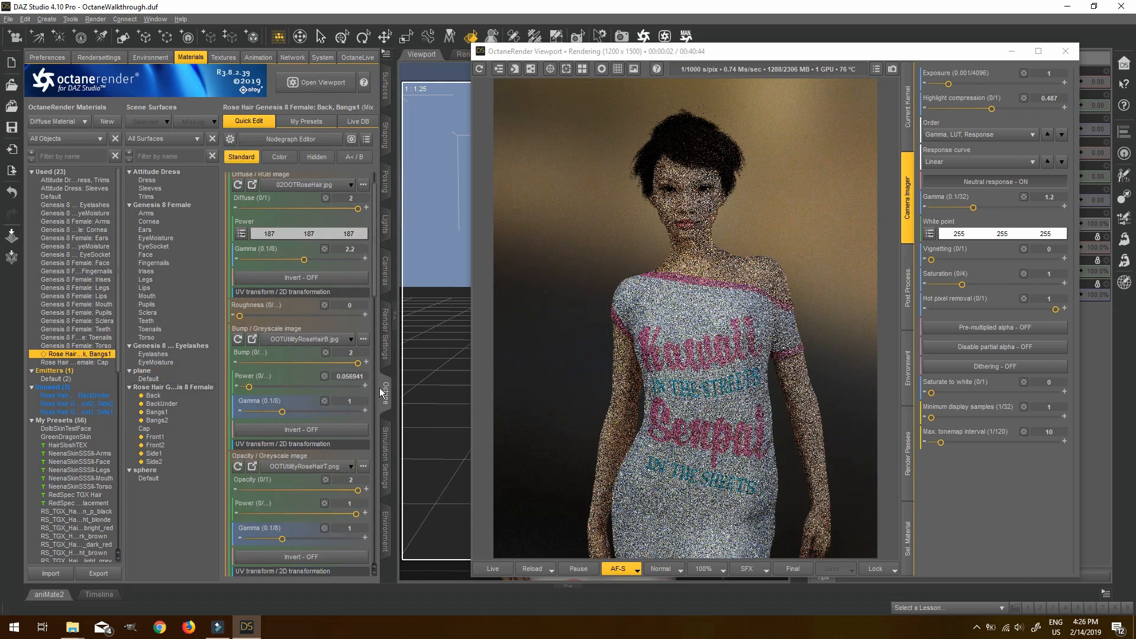
# Convert the shared Rose Hair material from Mix Material to Glossy Material in the Nodegraph Editor, and close the editor.
pyautogui.click(756, 185)
pyautogui.scroll(3, 756, 177)
pyautogui.moveTo(756, 170); pyautogui.dragTo(776, 353)
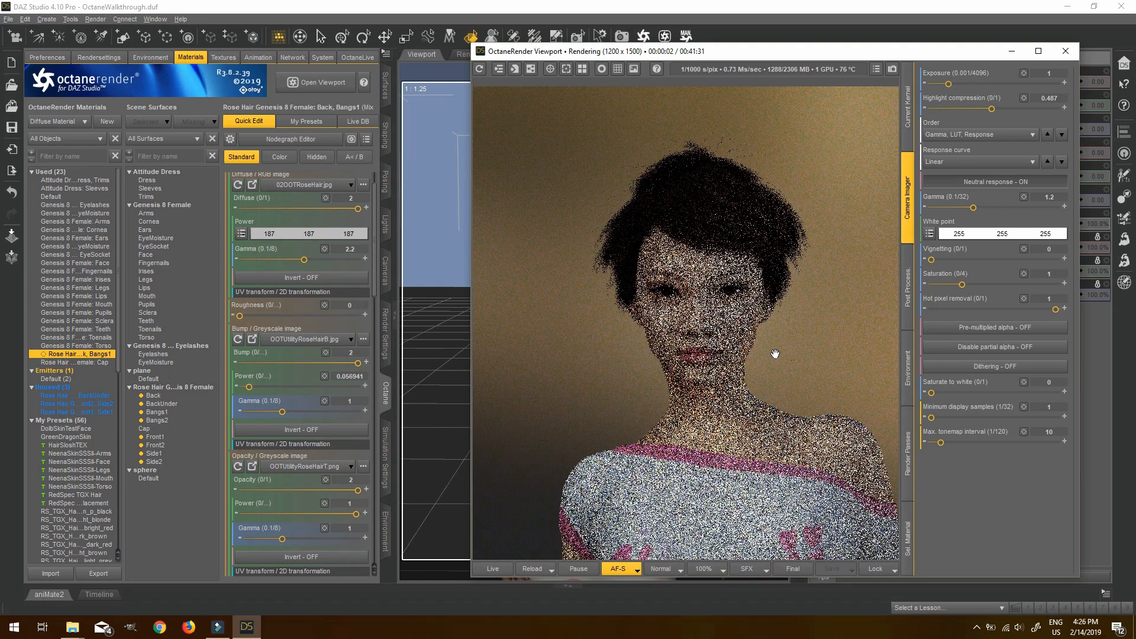
pyautogui.scroll(-3, 772, 351)
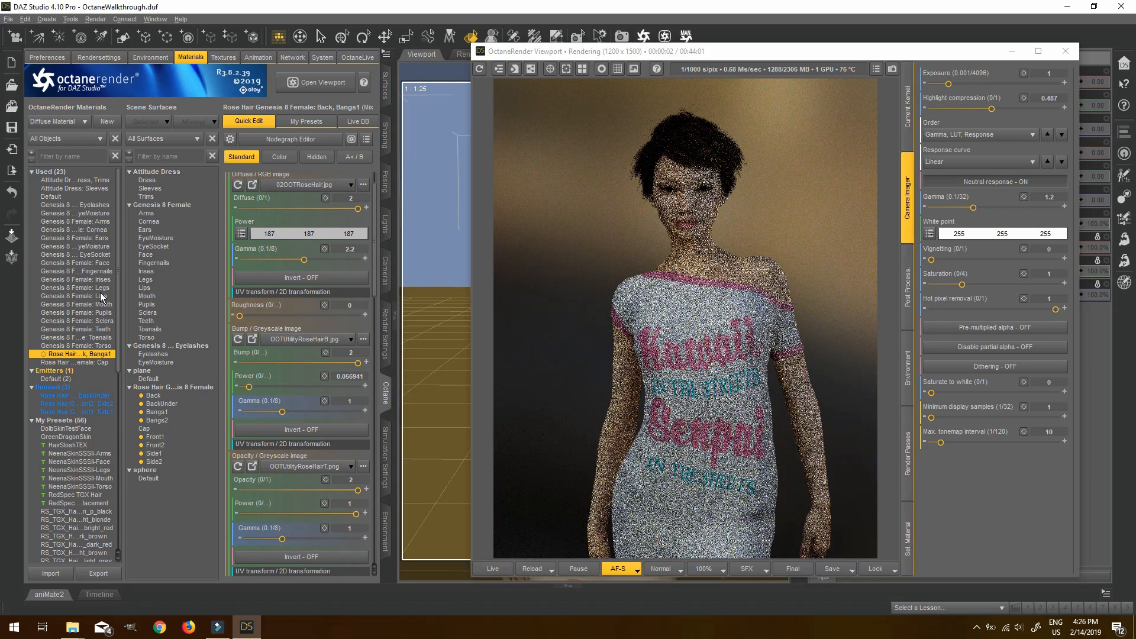
pyautogui.click(290, 141)
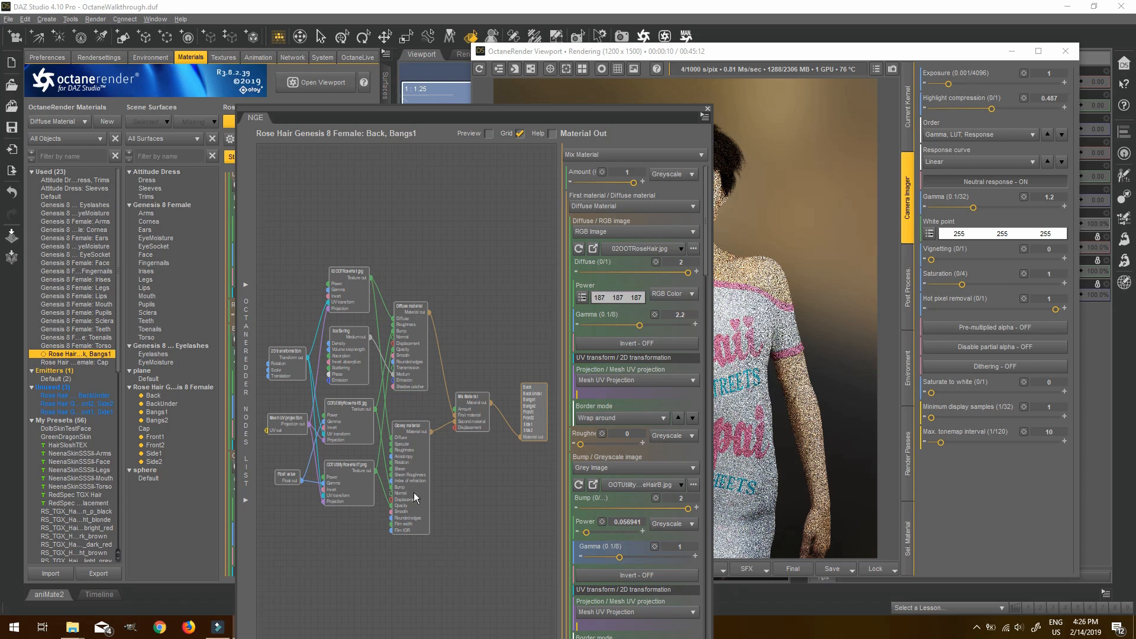
pyautogui.click(467, 405)
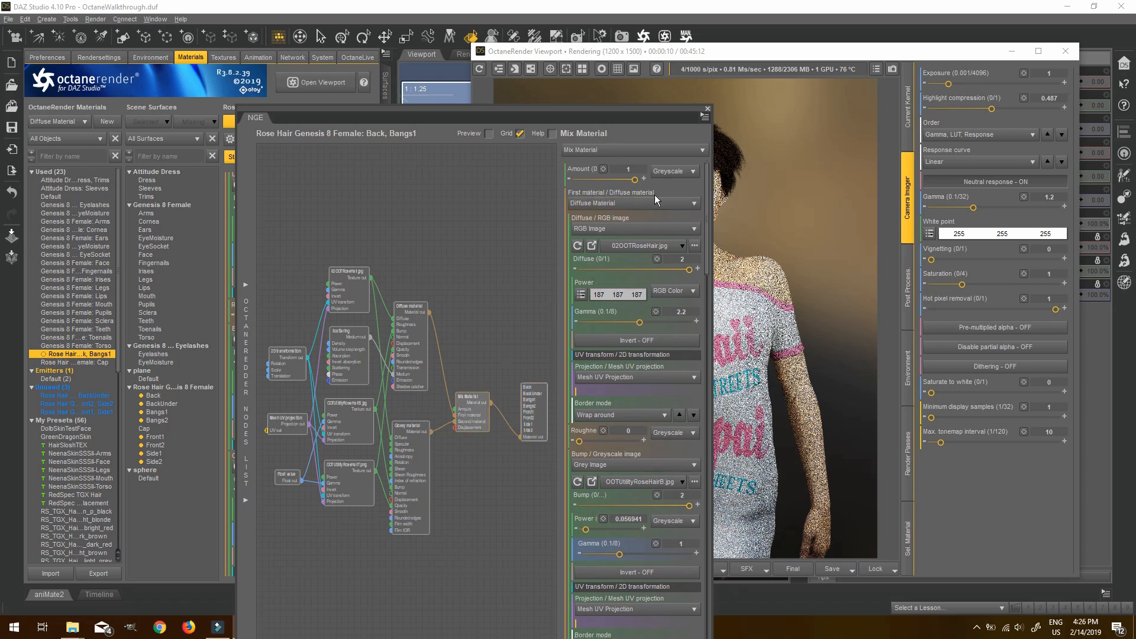
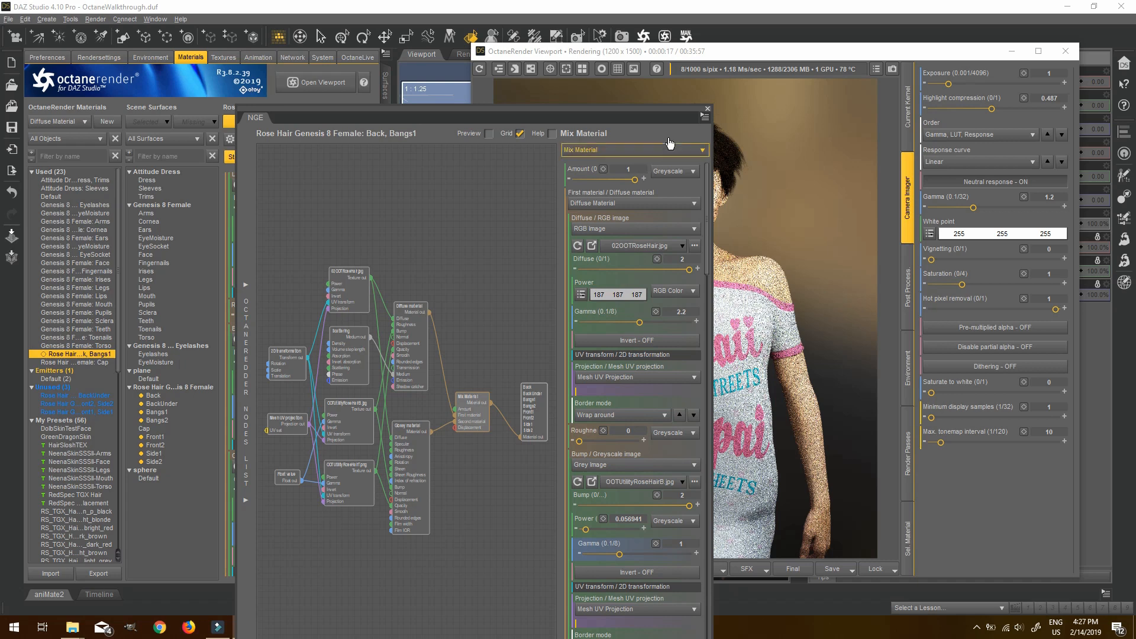
pyautogui.scroll(-4, 665, 374)
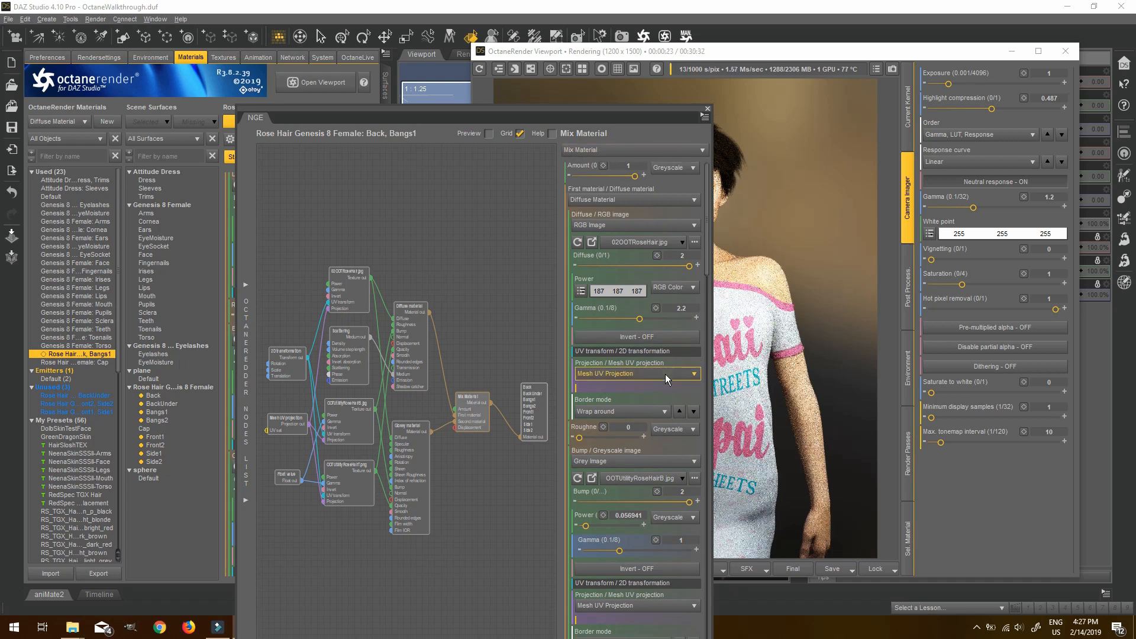
pyautogui.scroll(4, 689, 474)
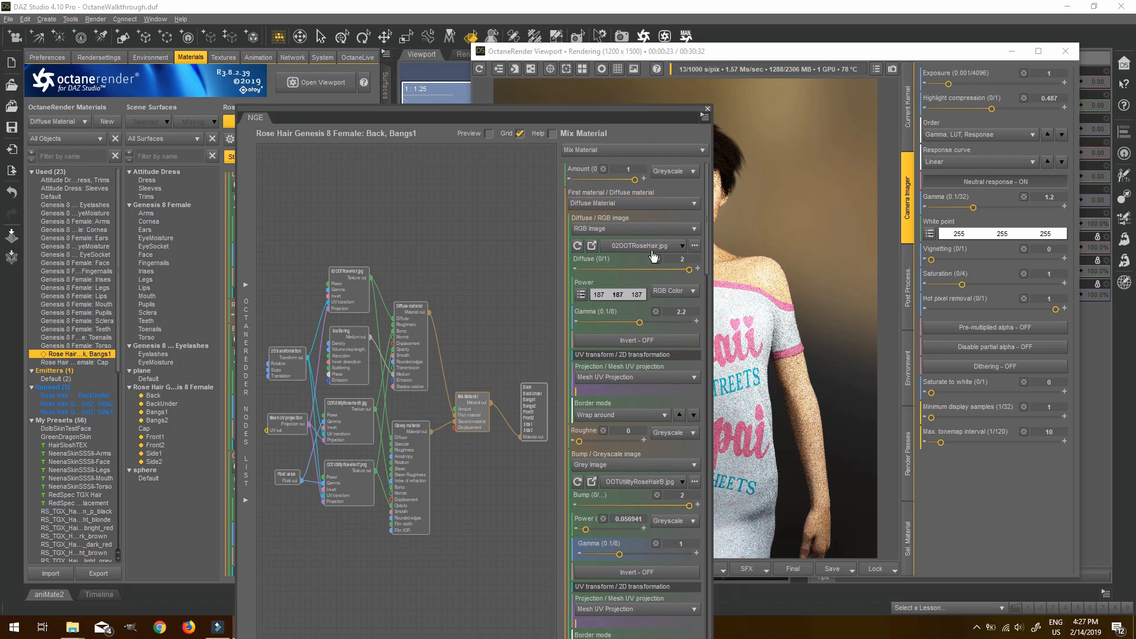
pyautogui.click(612, 150)
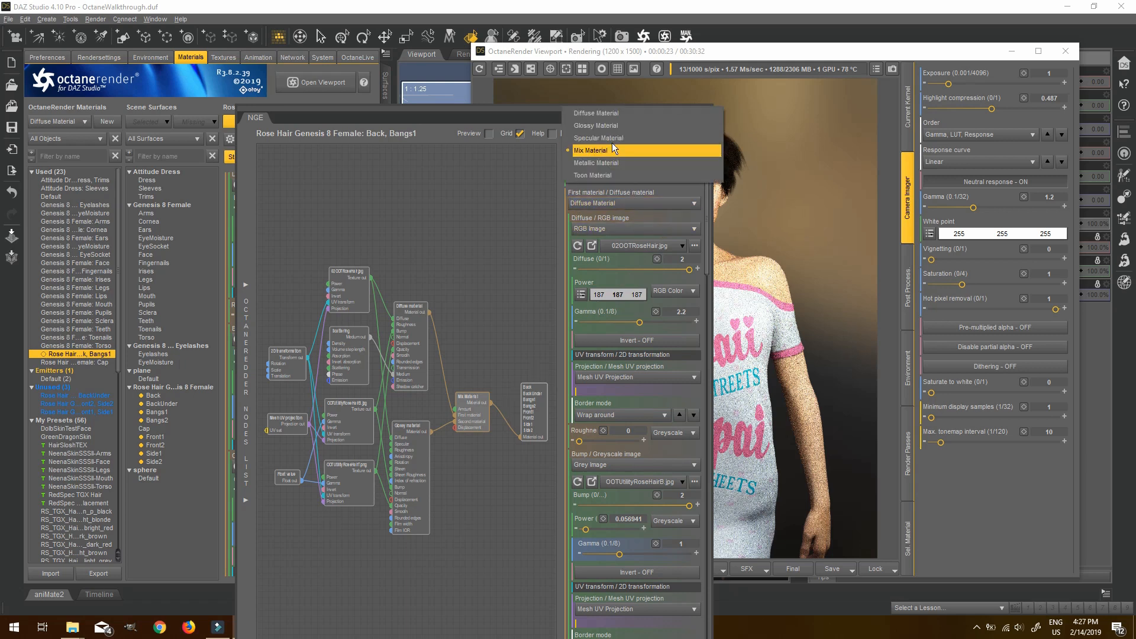
pyautogui.click(624, 124)
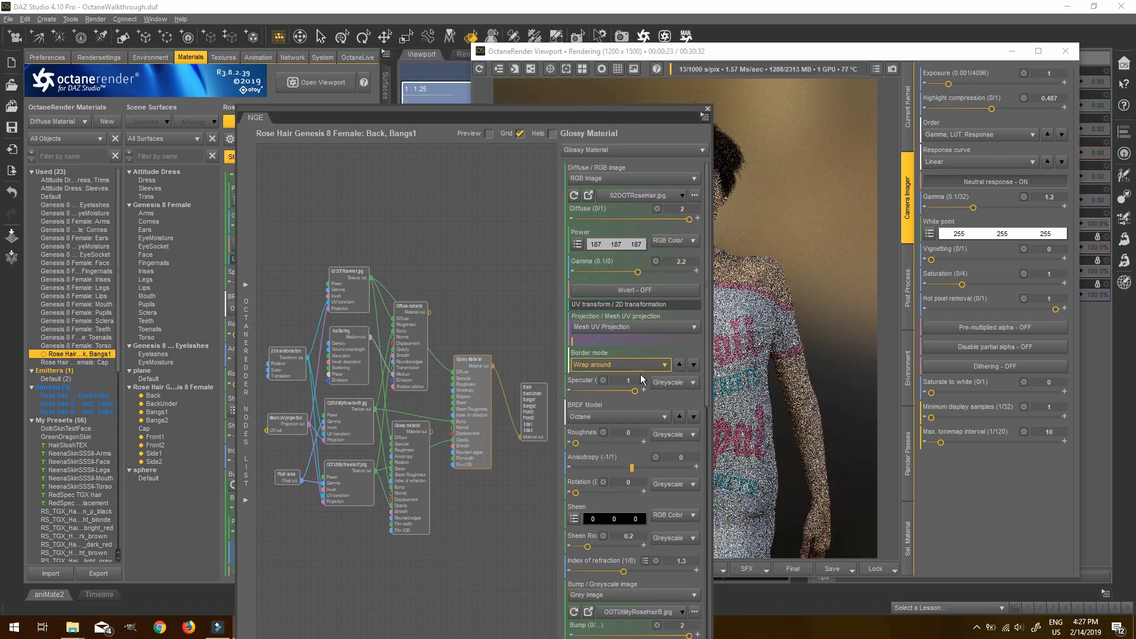
pyautogui.click(708, 109)
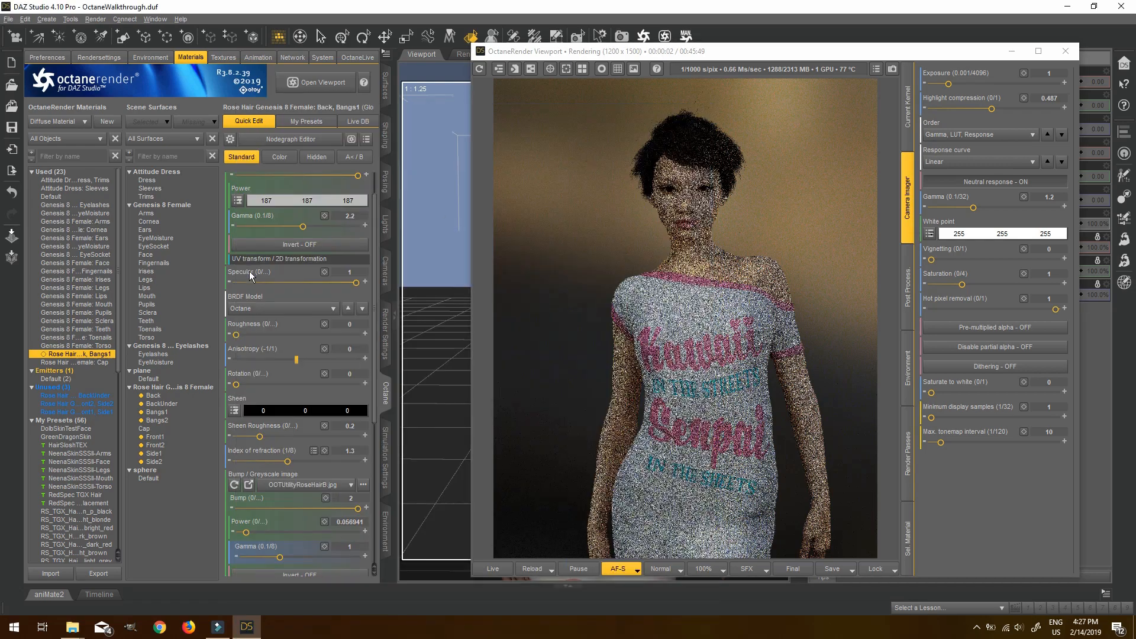
# Set the glossy Rose Hair material's Specular to 0.75 and raise its Roughness to about 0.383.
pyautogui.click(761, 170)
pyautogui.scroll(4, 761, 170)
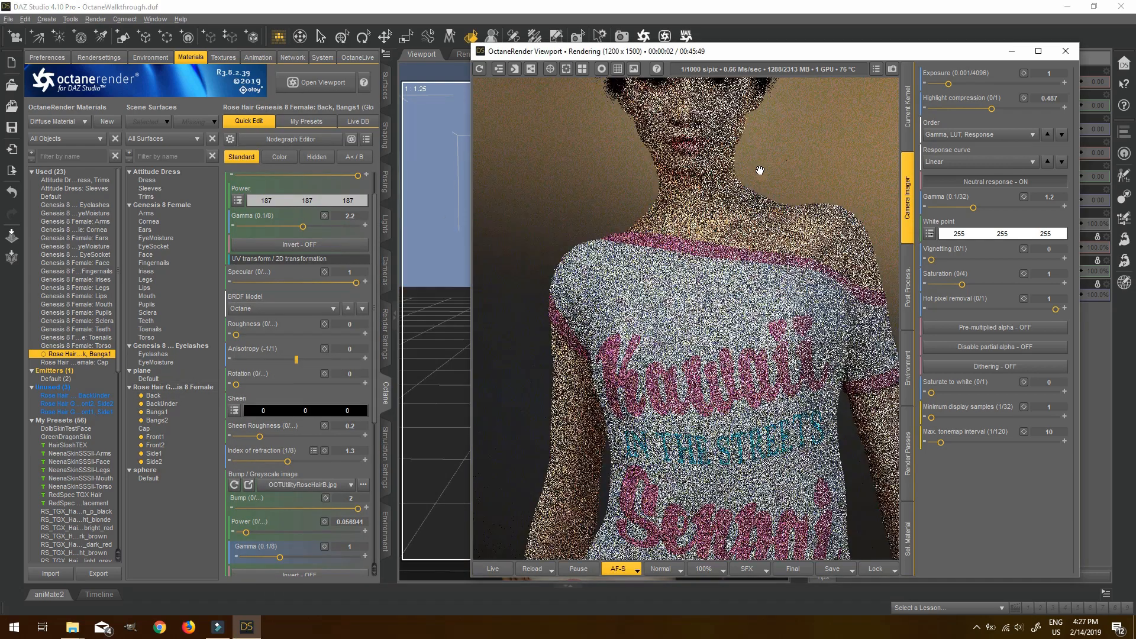
pyautogui.moveTo(734, 238); pyautogui.dragTo(734, 354)
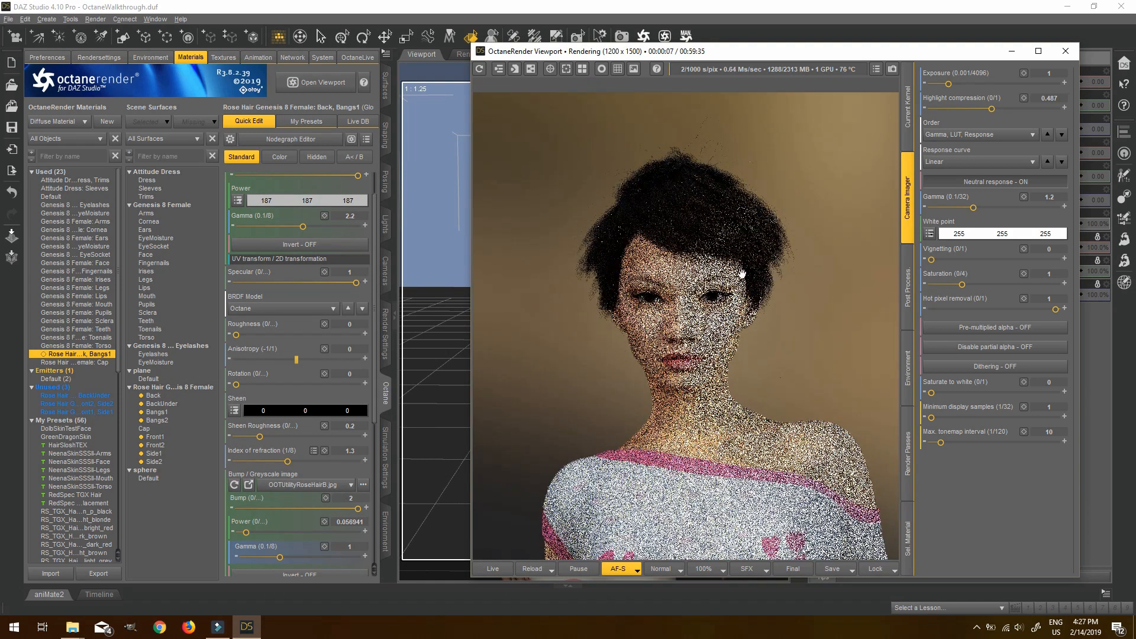
pyautogui.click(267, 331)
pyautogui.scroll(1, 268, 332)
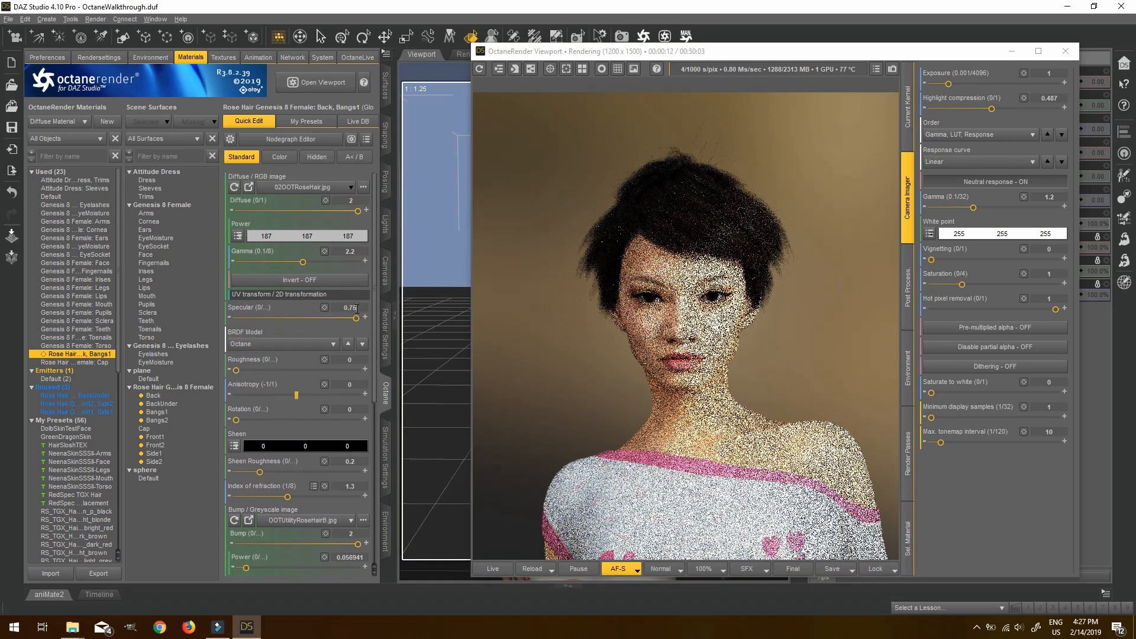
pyautogui.press('Return')
pyautogui.moveTo(236, 370); pyautogui.dragTo(283, 370)
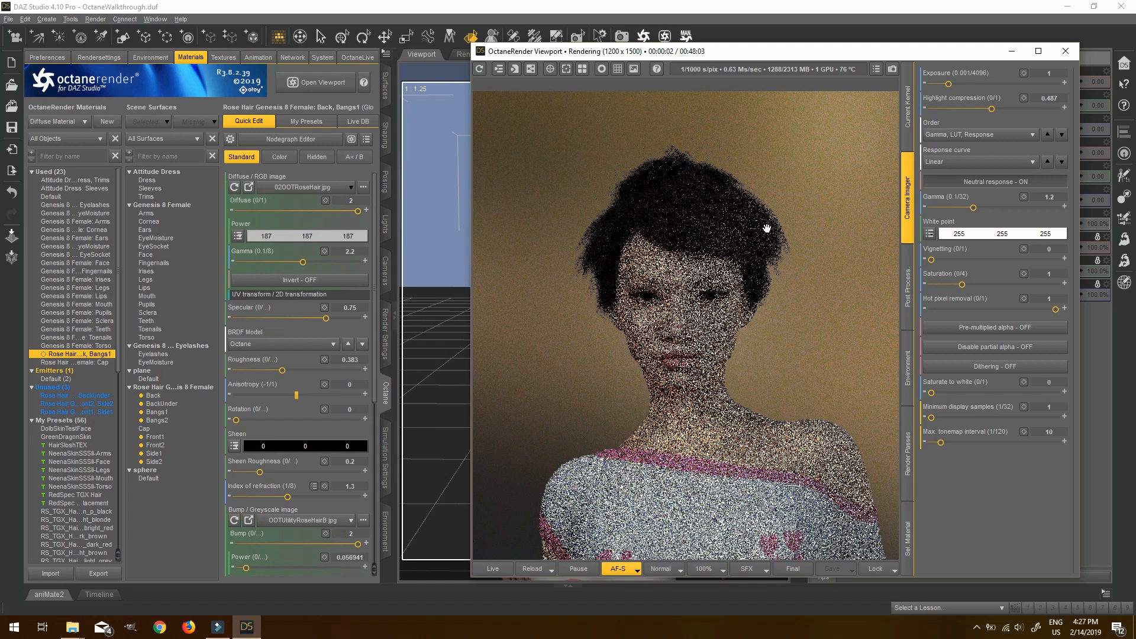
# Examine the glossy hair material on the figure in the render, both close up and from farther away.
pyautogui.scroll(-2, 754, 237)
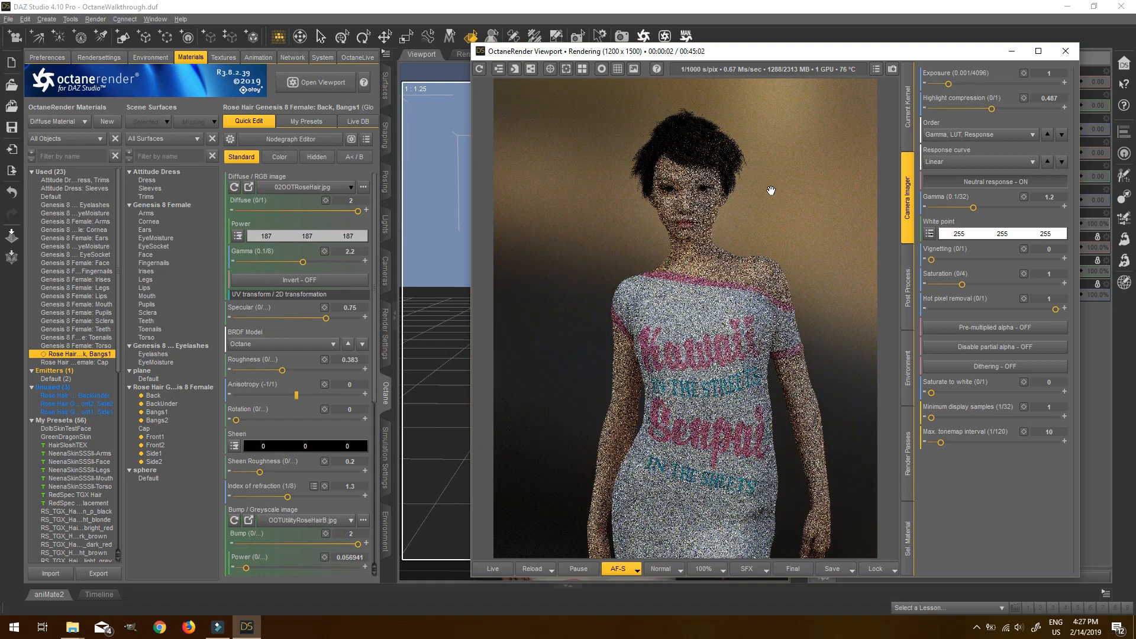
pyautogui.scroll(3, 771, 190)
pyautogui.scroll(-3, 774, 200)
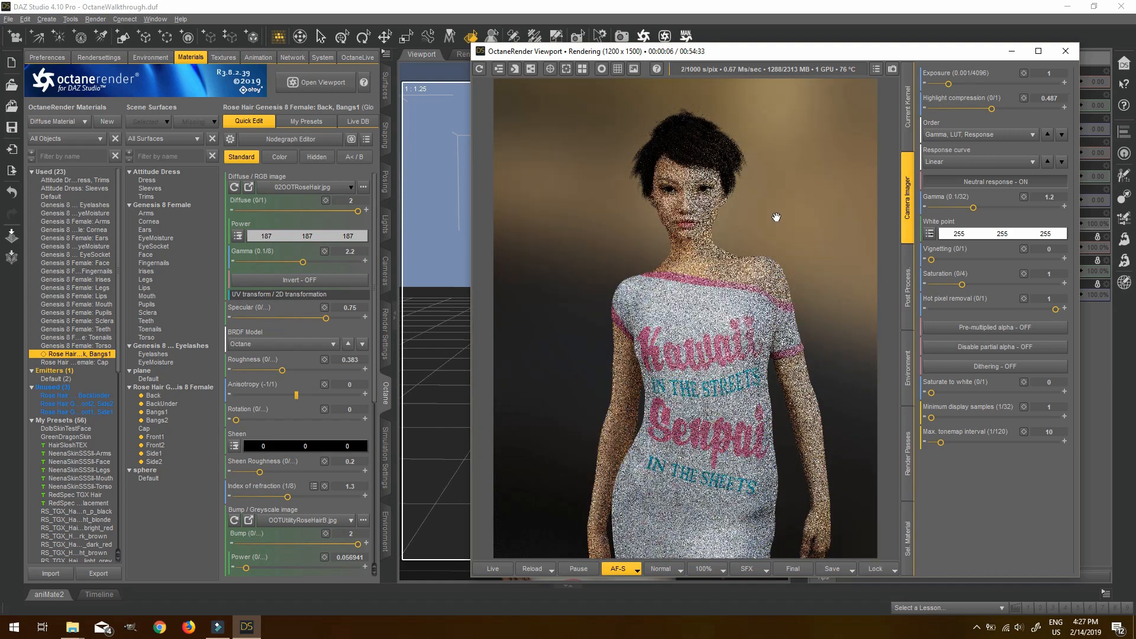
pyautogui.scroll(3, 763, 201)
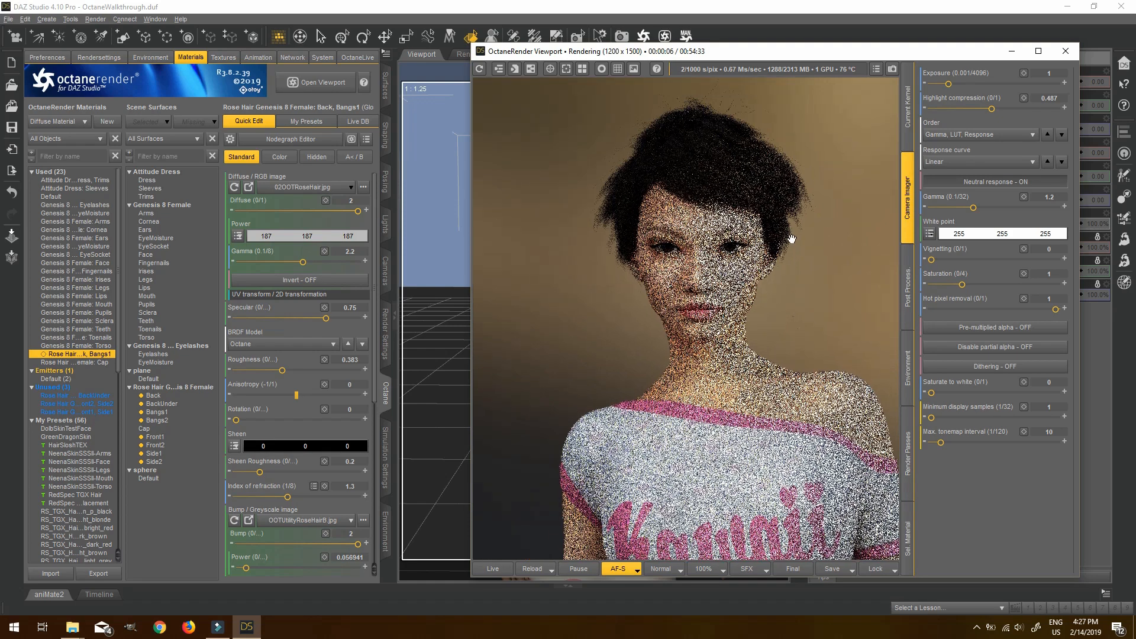
pyautogui.scroll(-3, 787, 234)
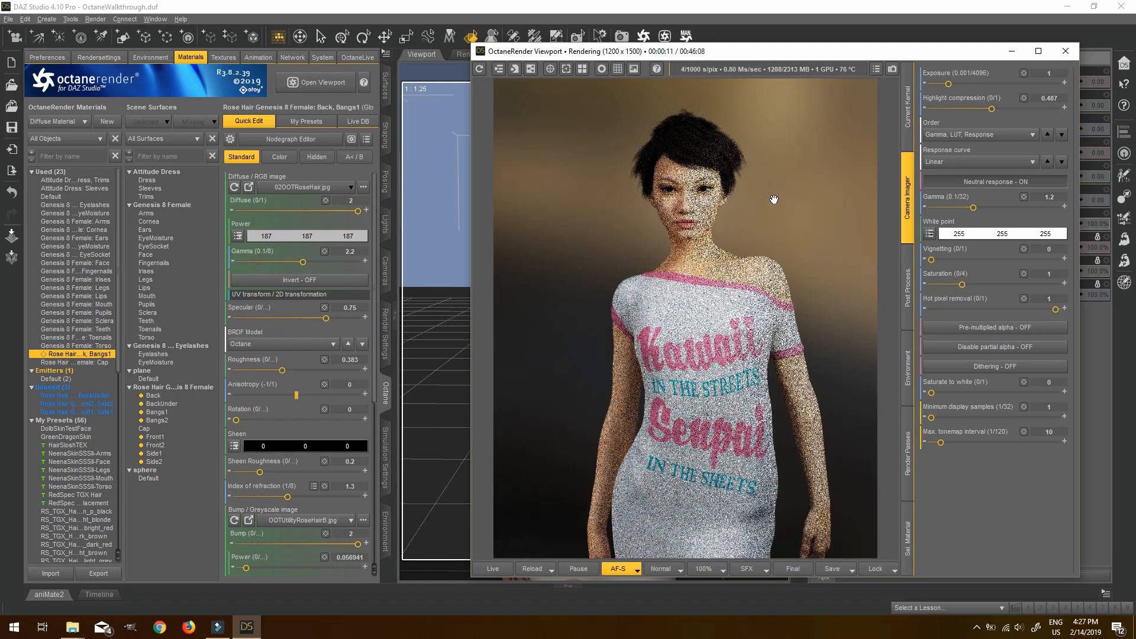
pyautogui.scroll(4, 774, 200)
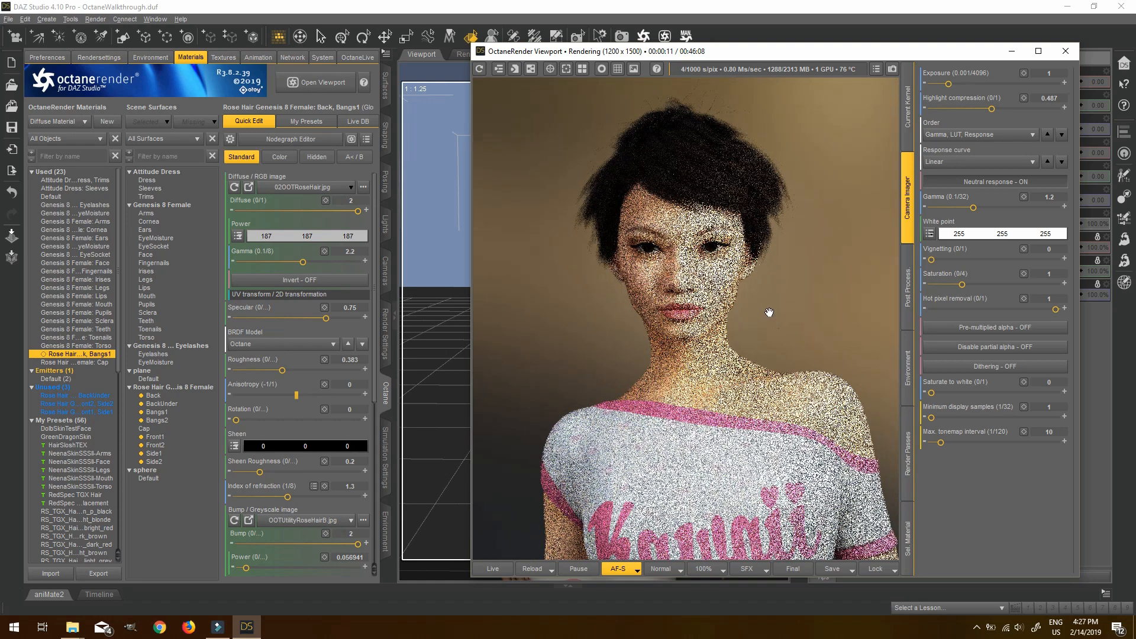
# Delete the unlinked materials and select the eyelashes' EyeMoisture surface.
pyautogui.click(157, 354)
pyautogui.click(172, 363)
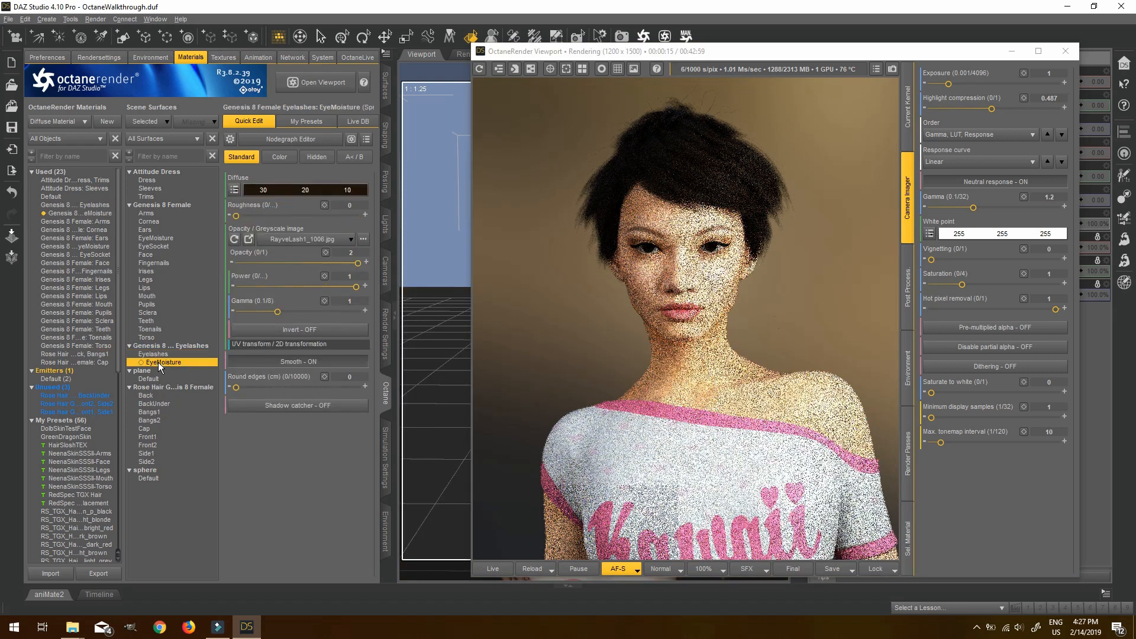
pyautogui.rightClick(58, 386)
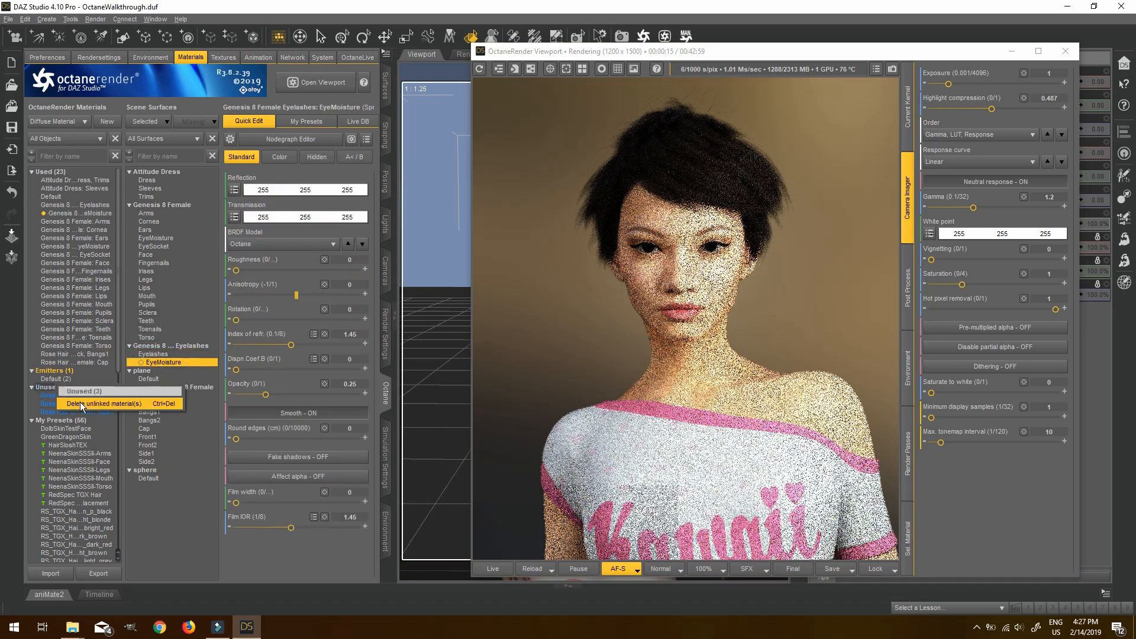
pyautogui.click(81, 404)
pyautogui.click(158, 362)
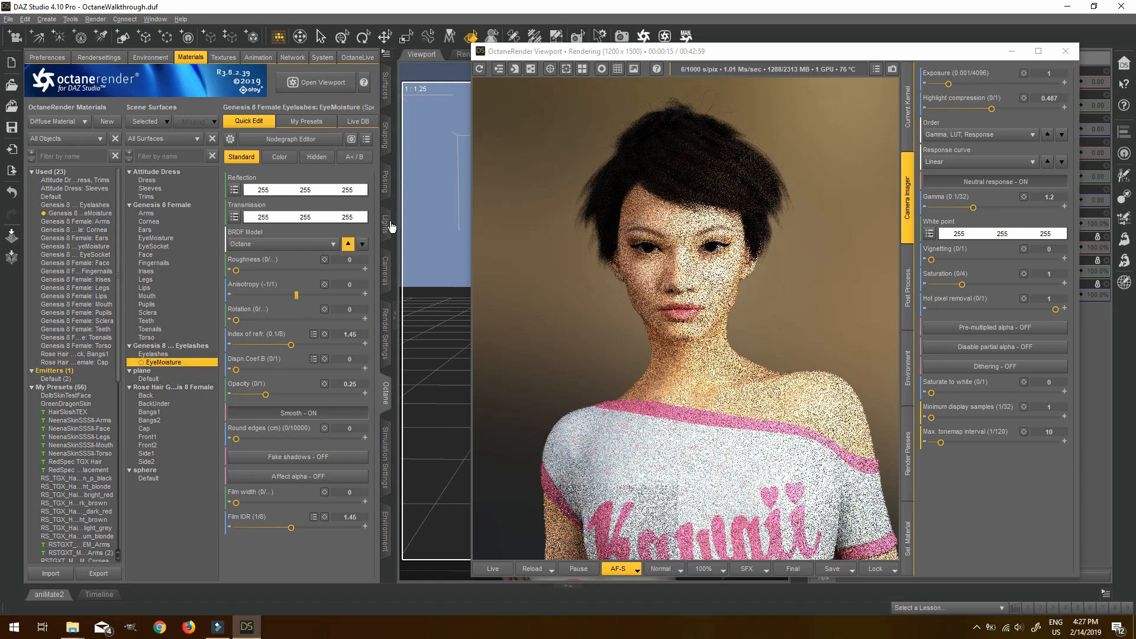
# Frame the head in the render and search the LiveDB materials for "water".
pyautogui.scroll(-1, 729, 227)
pyautogui.scroll(1, 753, 195)
pyautogui.moveTo(752, 195); pyautogui.dragTo(759, 336)
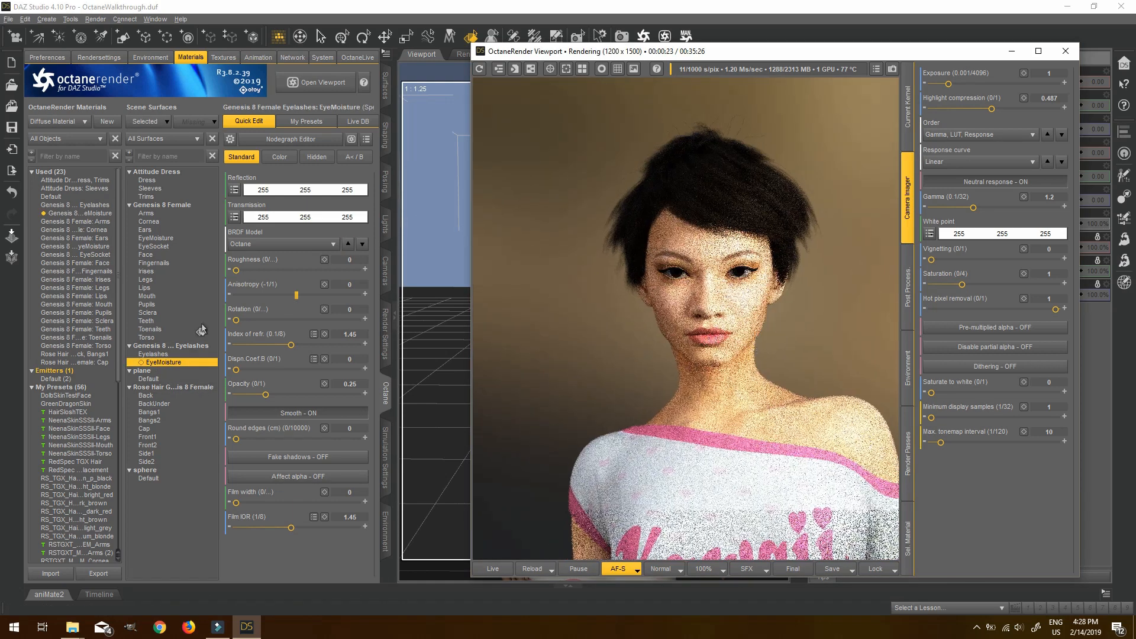
pyautogui.click(355, 122)
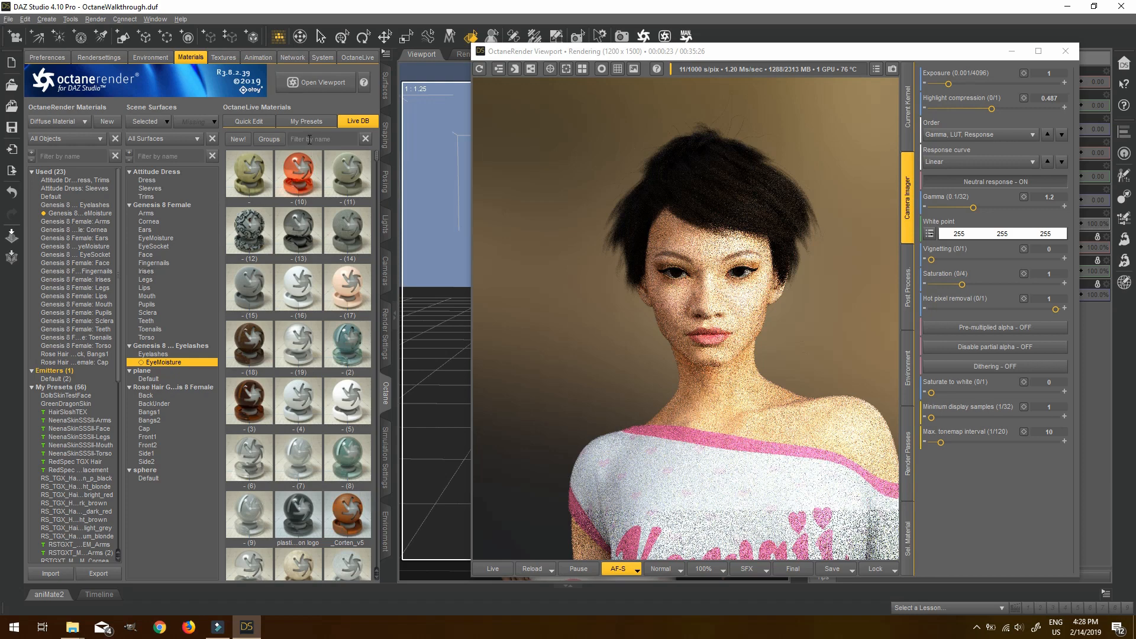
pyautogui.click(678, 125)
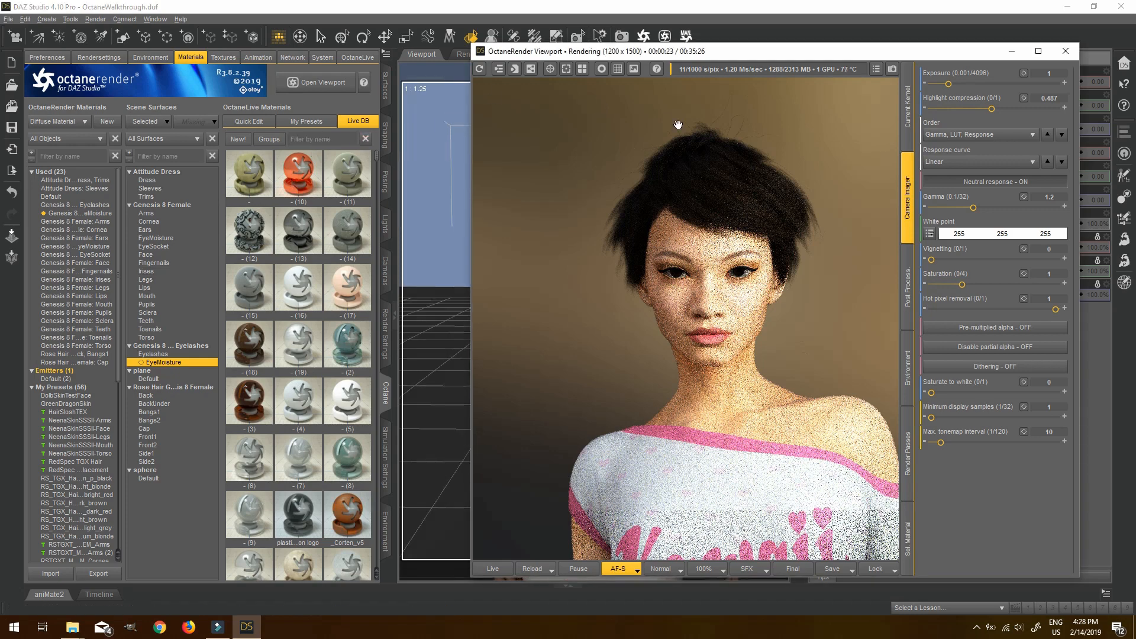
pyautogui.click(307, 137)
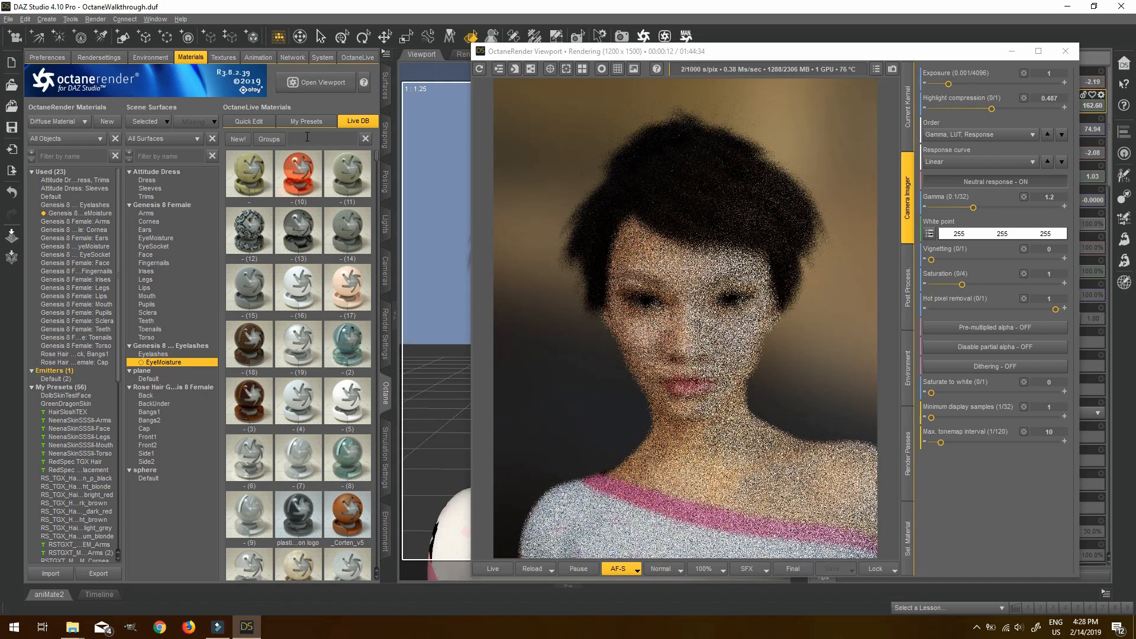
pyautogui.write('water')
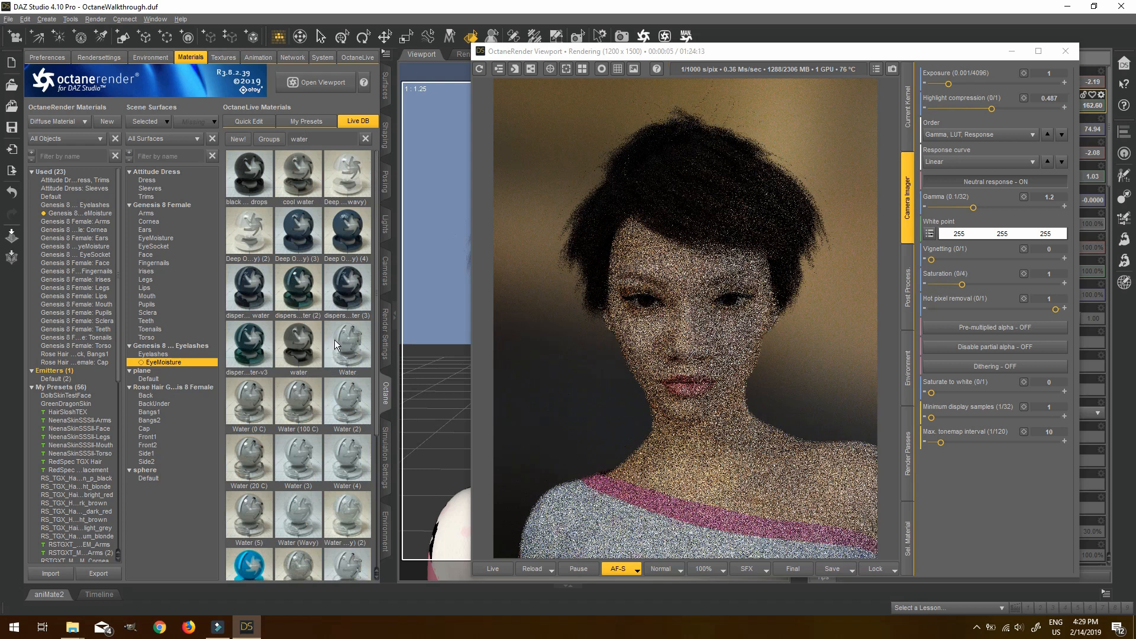
# Apply the LiveDB Water material to the EyeMoisture surface of the Genesis 8 Female Eyelashes.
pyautogui.scroll(-3, 333, 340)
pyautogui.scroll(3, 312, 392)
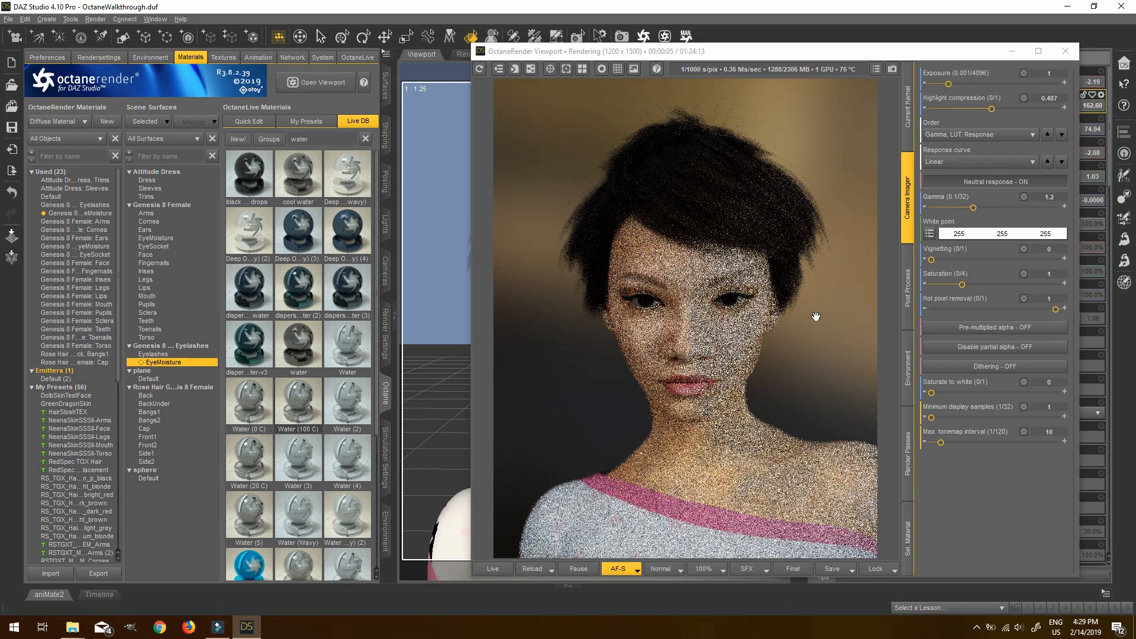
pyautogui.click(659, 325)
pyautogui.click(166, 363)
pyautogui.scroll(-4, 335, 417)
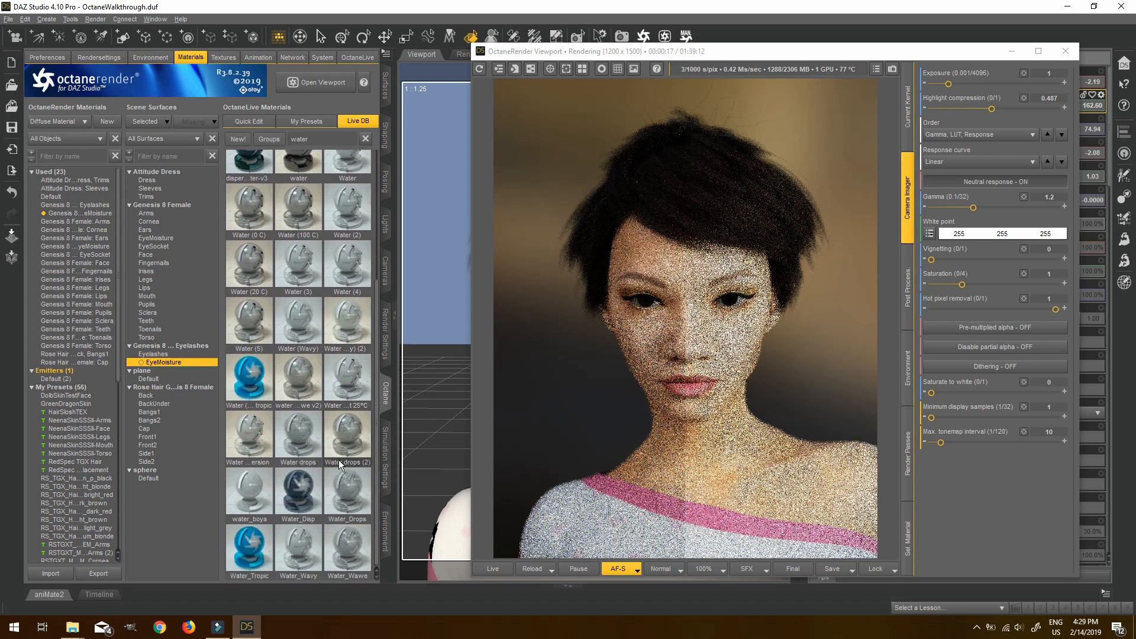
pyautogui.scroll(4, 340, 471)
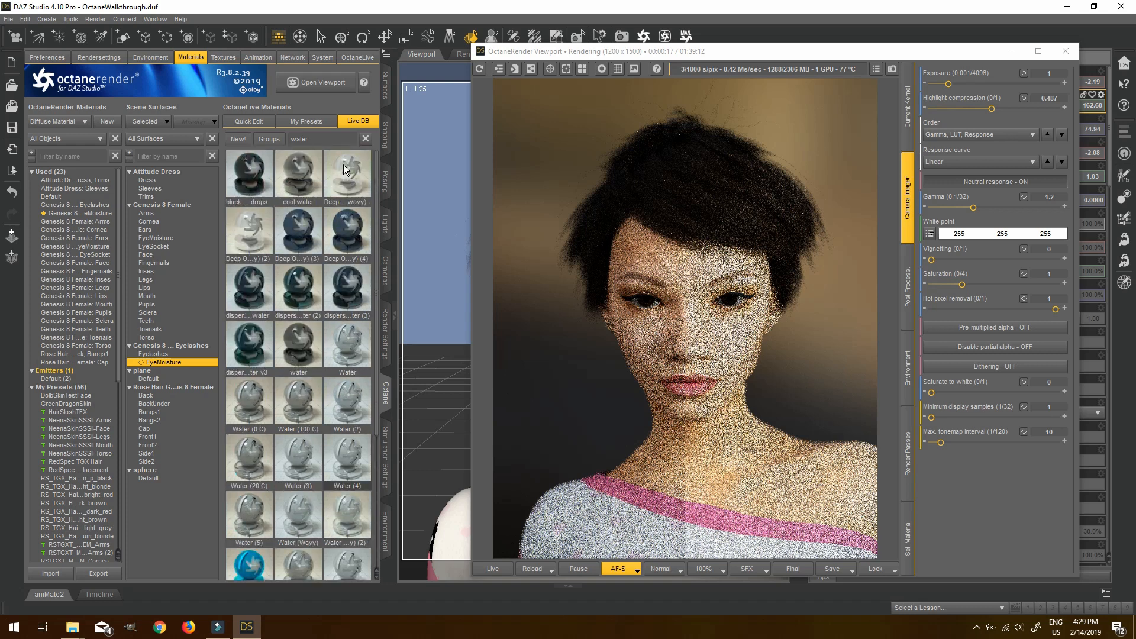
pyautogui.moveTo(349, 338); pyautogui.dragTo(164, 363)
# Assign the Copy of Water material to the Genesis 8 Female EyeMoisture surface and check the eyes in the render.
pyautogui.click(83, 197)
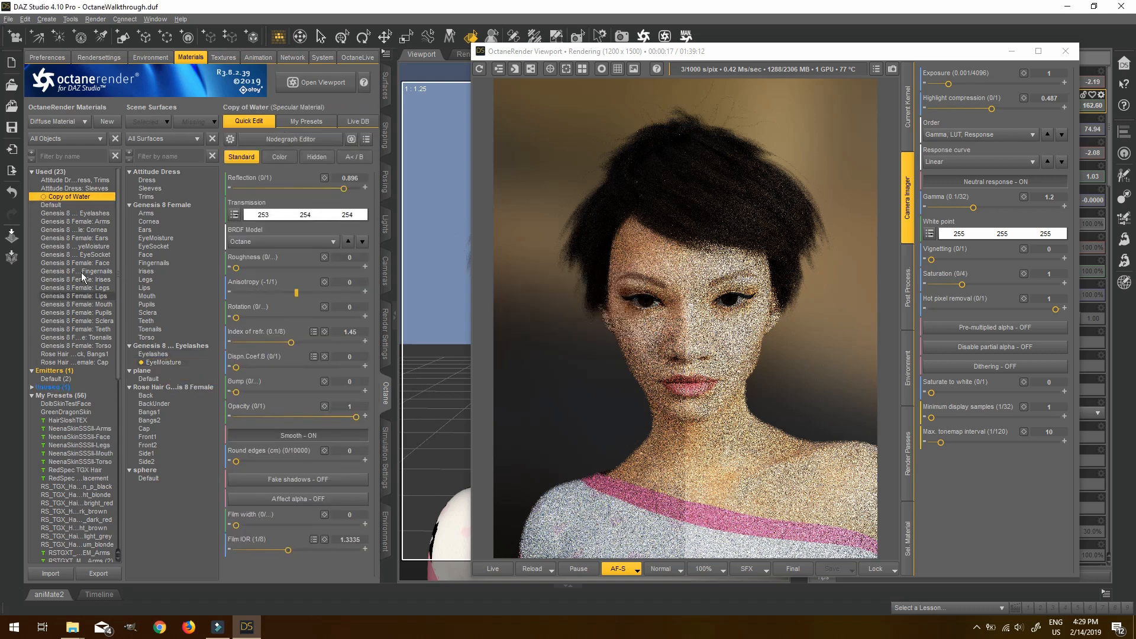
pyautogui.click(163, 238)
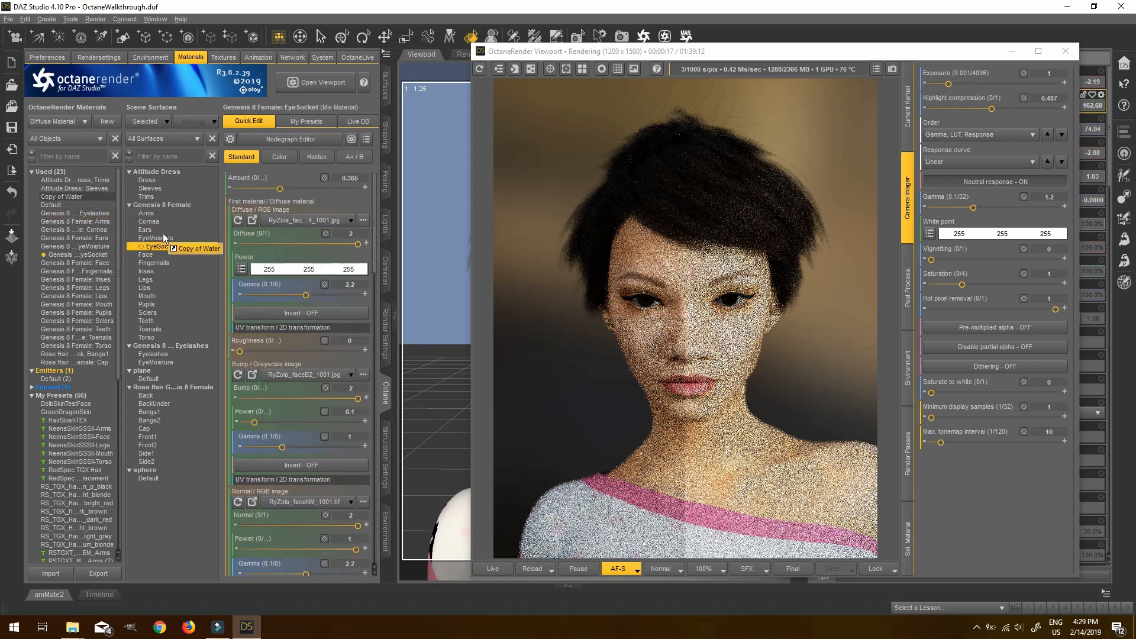
pyautogui.moveTo(163, 241); pyautogui.dragTo(163, 241)
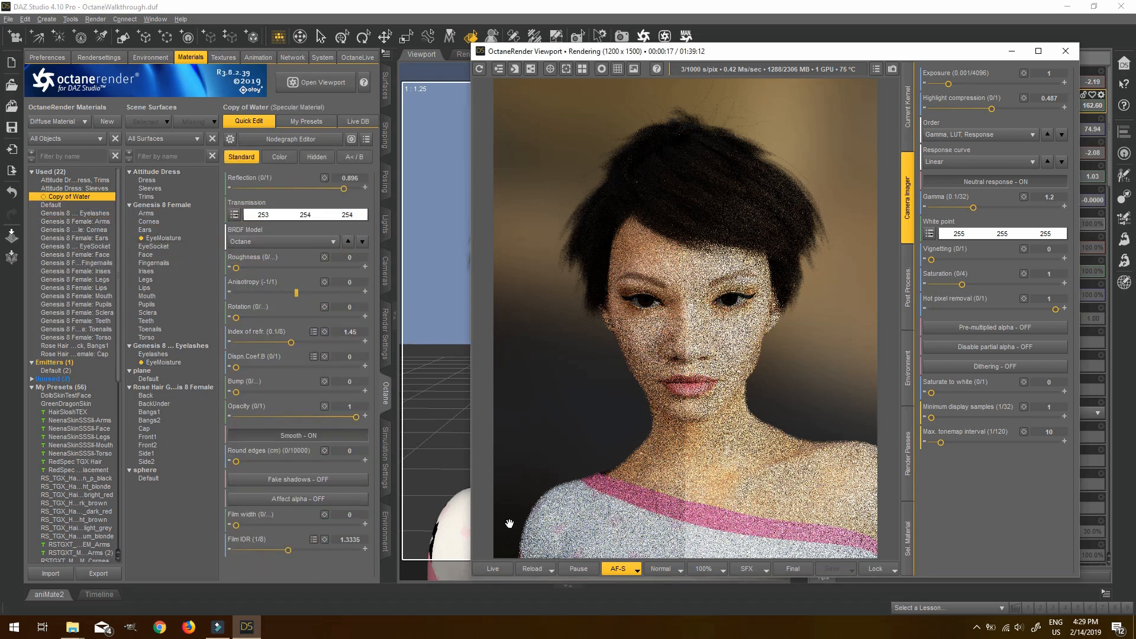
pyautogui.scroll(3, 730, 332)
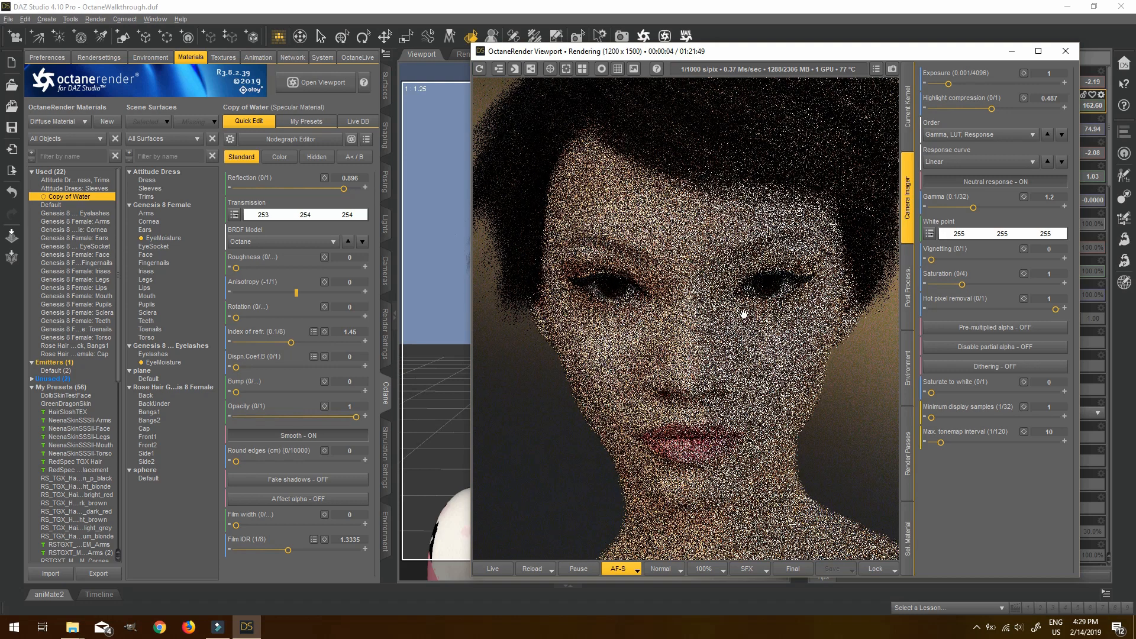
pyautogui.scroll(-3, 744, 313)
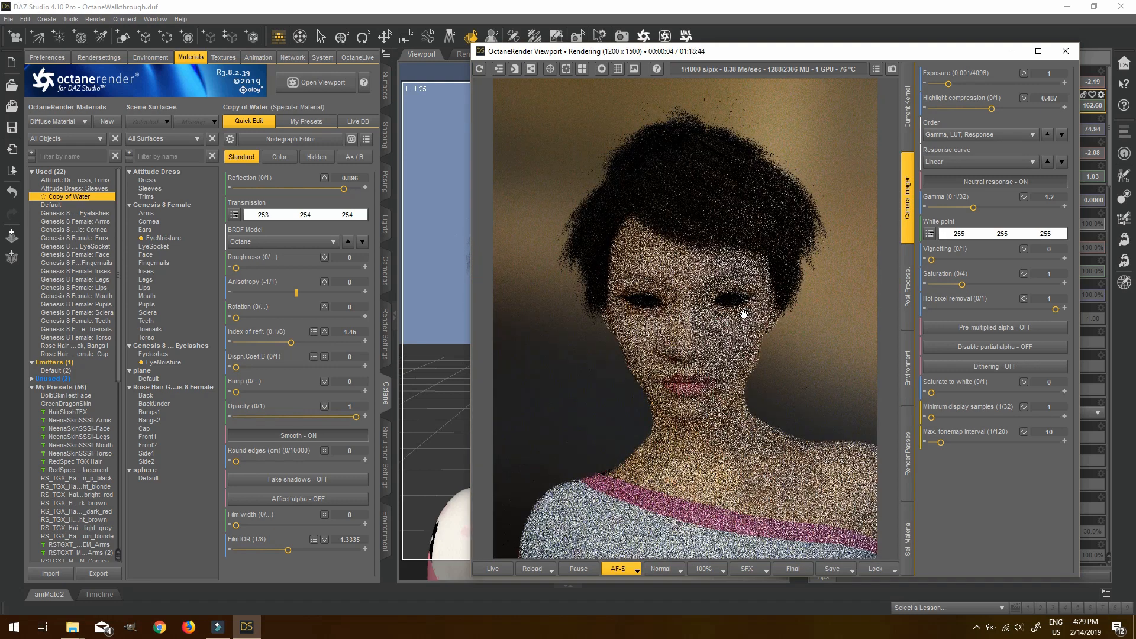
# Turn on Fake shadows for the Copy of Water material and assign it to the Genesis 8 Female Cornea surface.
pyautogui.click(284, 479)
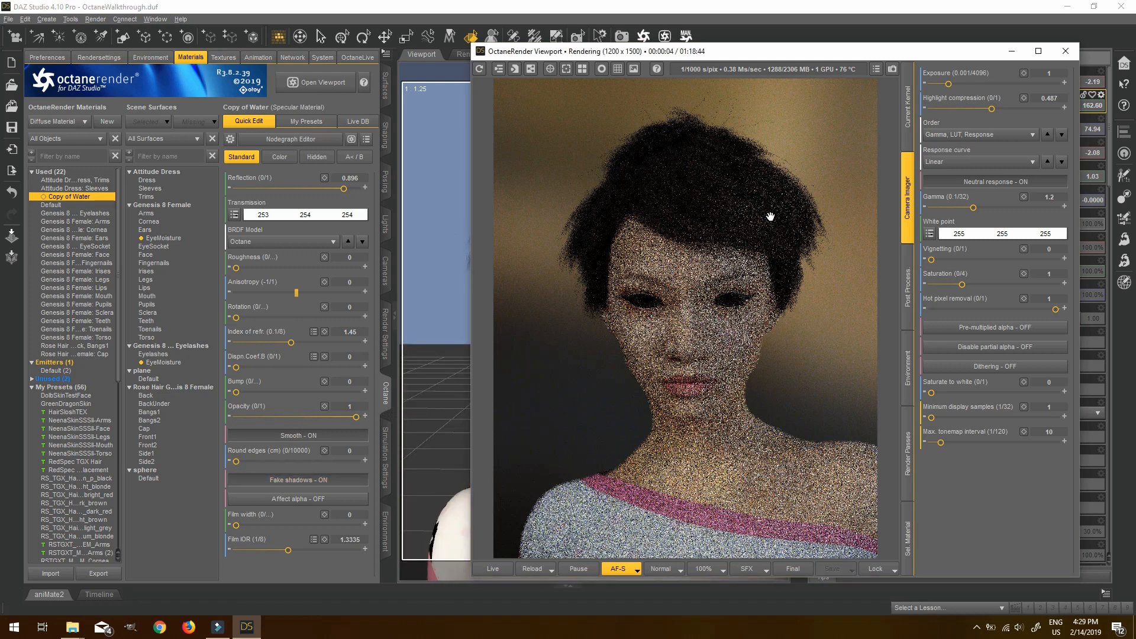
pyautogui.scroll(3, 770, 215)
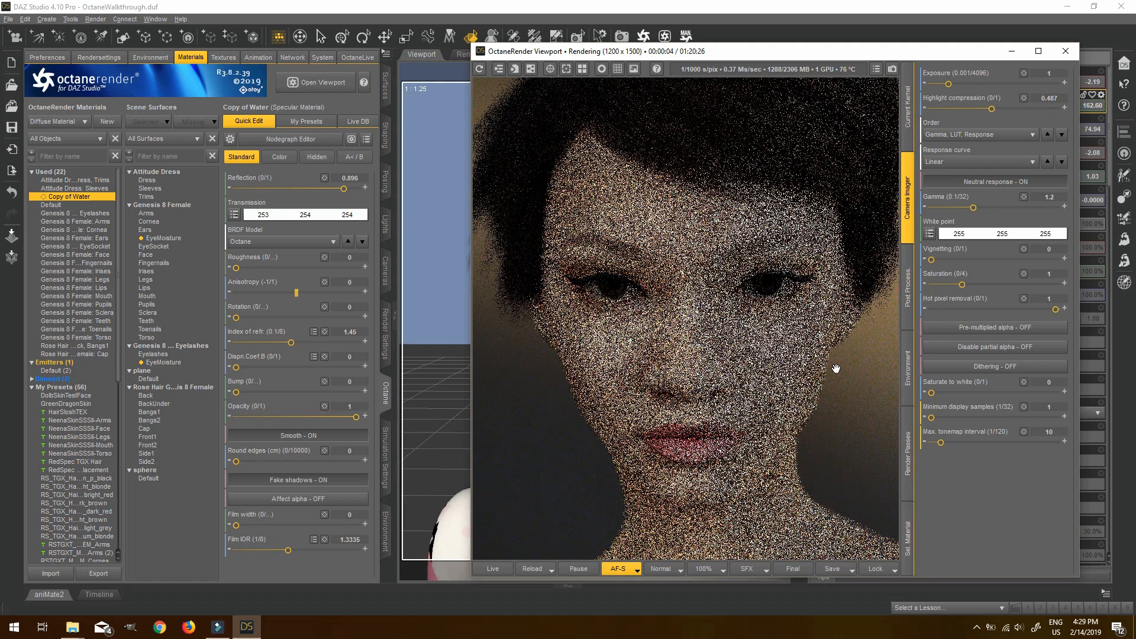
pyautogui.scroll(-3, 806, 332)
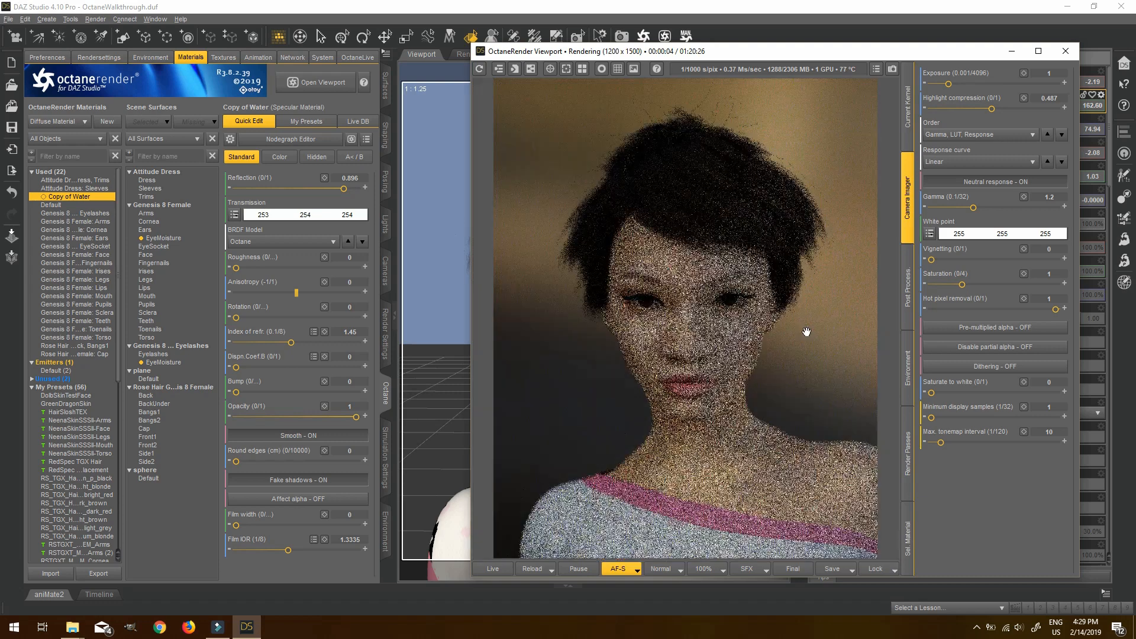
pyautogui.scroll(3, 805, 327)
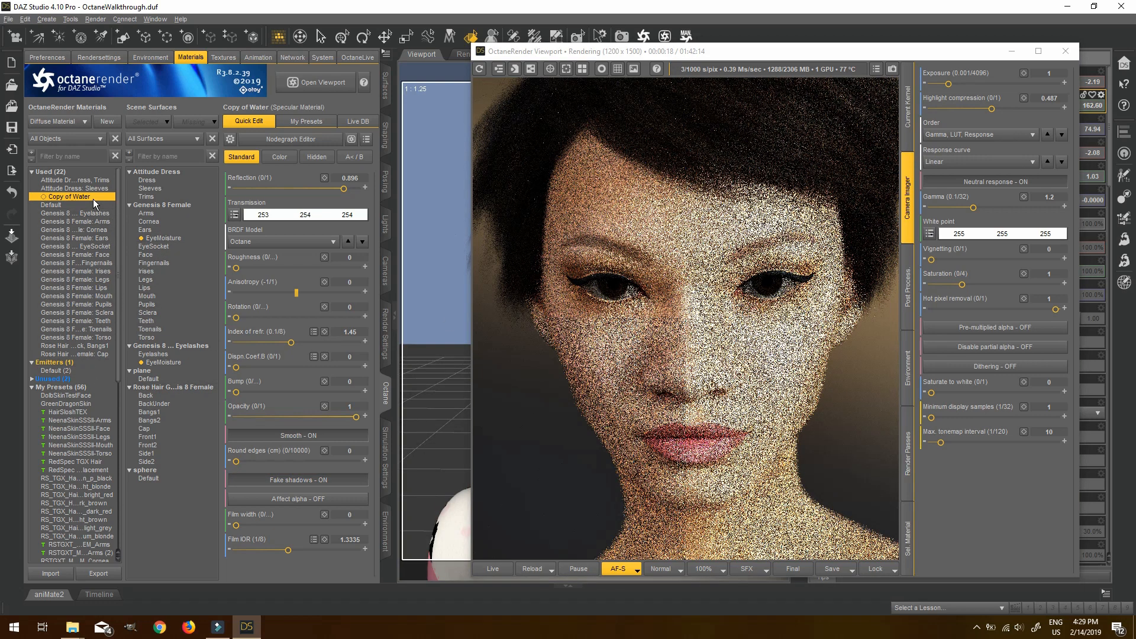
pyautogui.moveTo(94, 199); pyautogui.dragTo(137, 222)
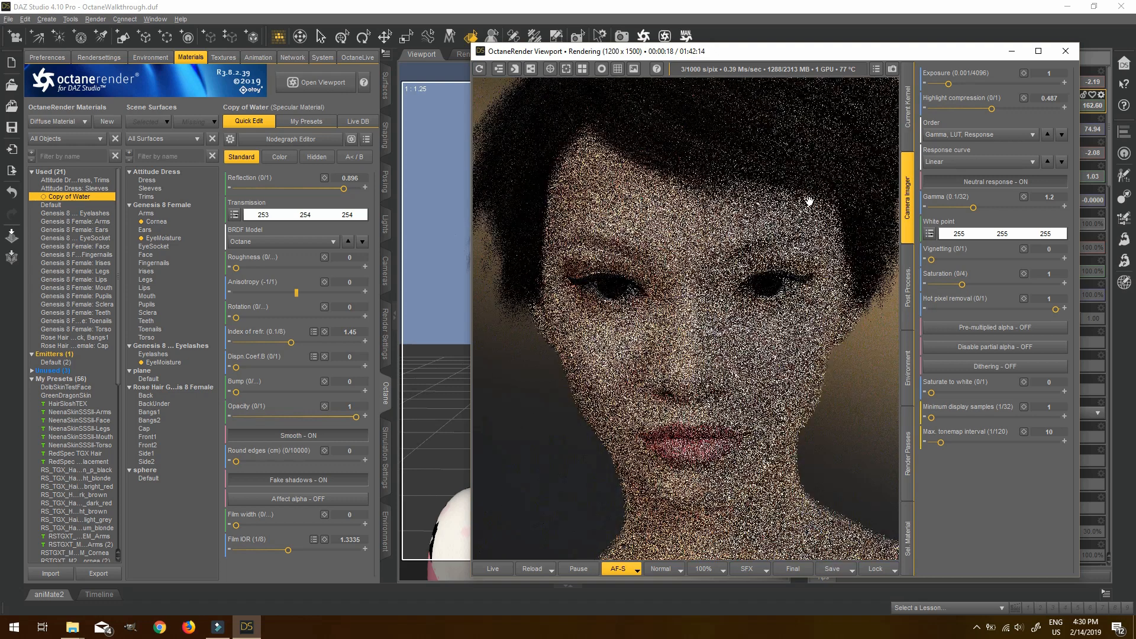
# Set the Gamma of the Genesis 8 Female Sclera material's diffuse image to 2.
pyautogui.click(166, 270)
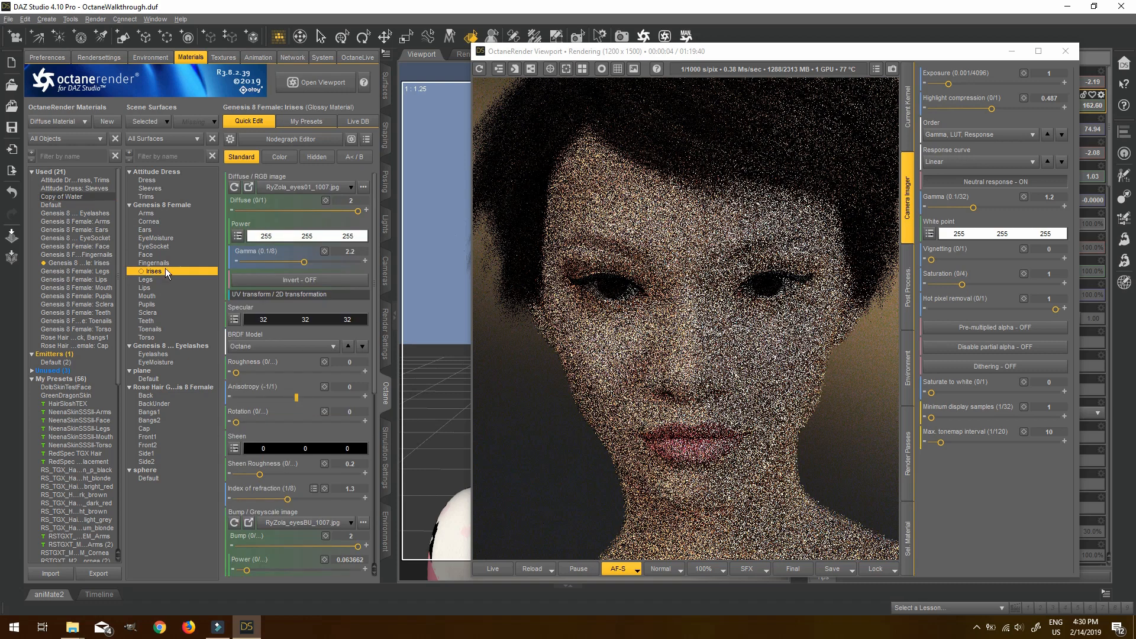
pyautogui.click(154, 313)
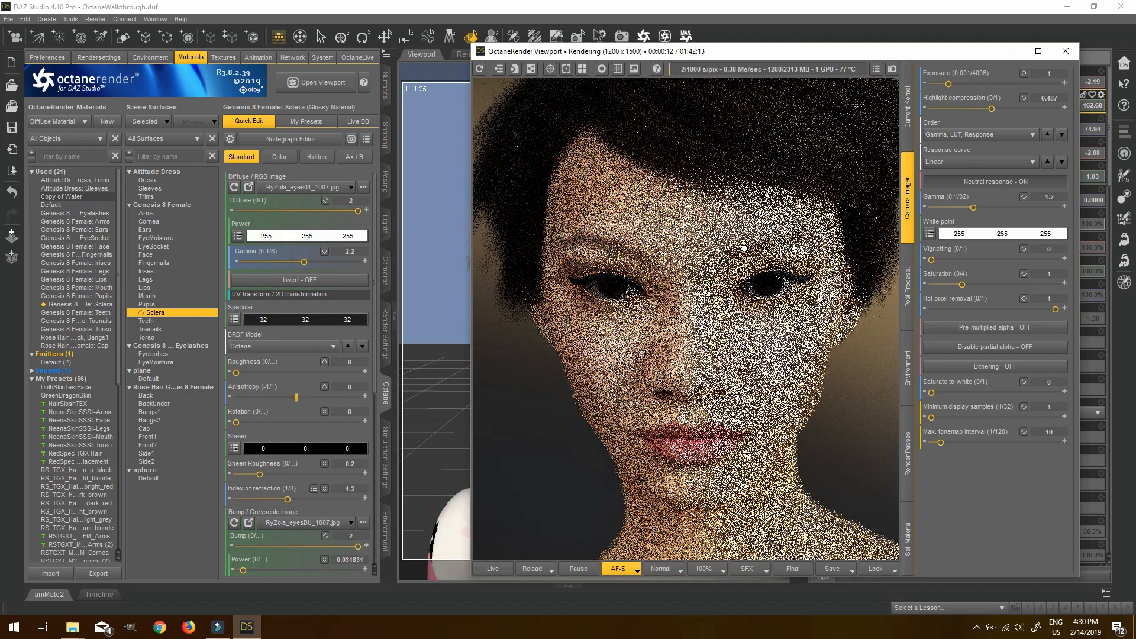
pyautogui.scroll(-3, 753, 242)
pyautogui.scroll(2, 744, 229)
pyautogui.scroll(-2, 758, 225)
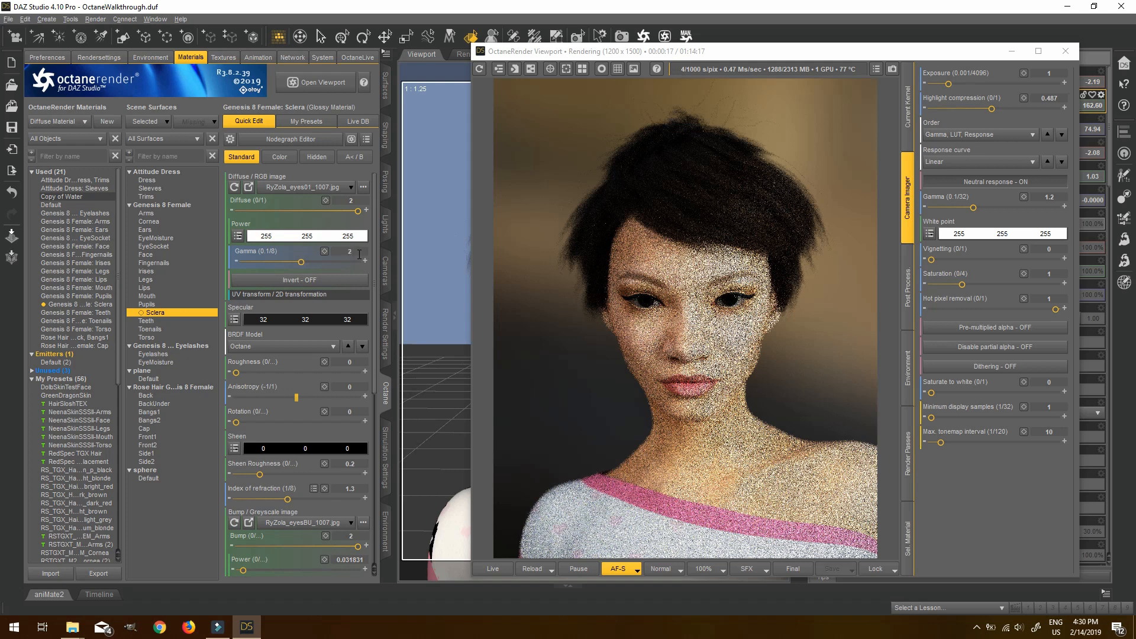
pyautogui.click(751, 311)
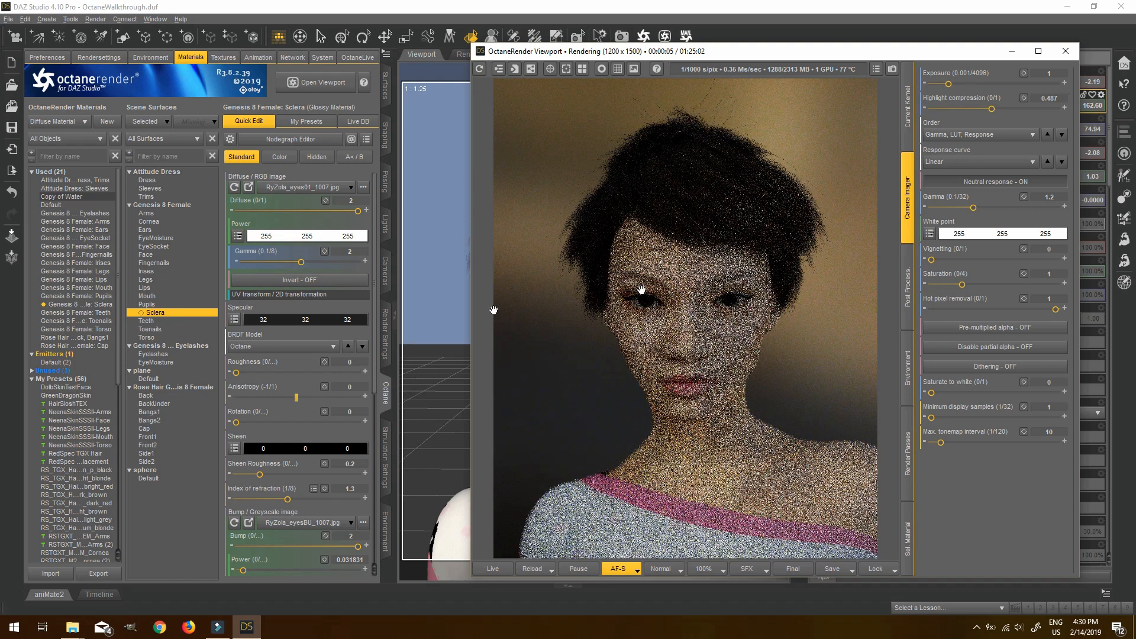
pyautogui.click(134, 313)
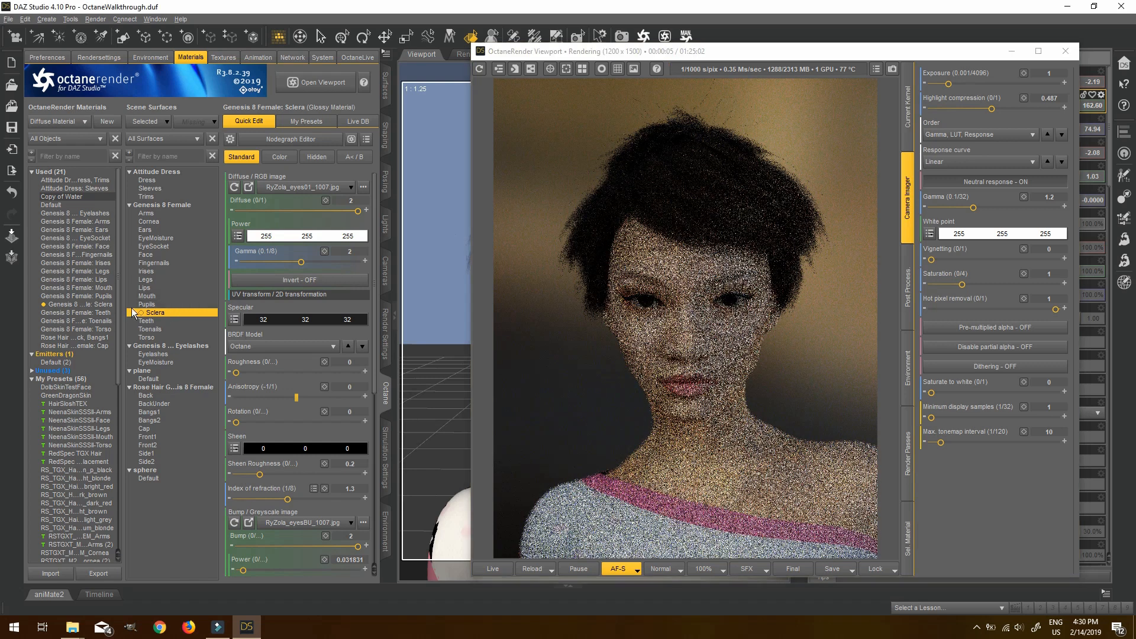
# Set the Gamma of the Irises material's diffuse image to 2 and check the eyes in the render.
pyautogui.click(162, 271)
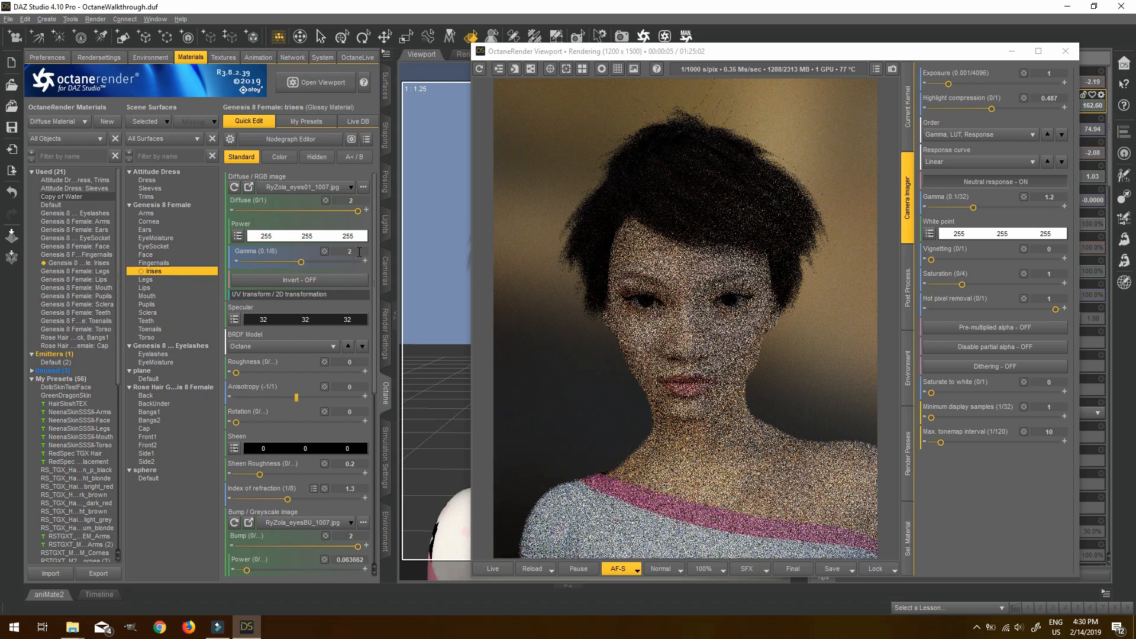
pyautogui.click(734, 320)
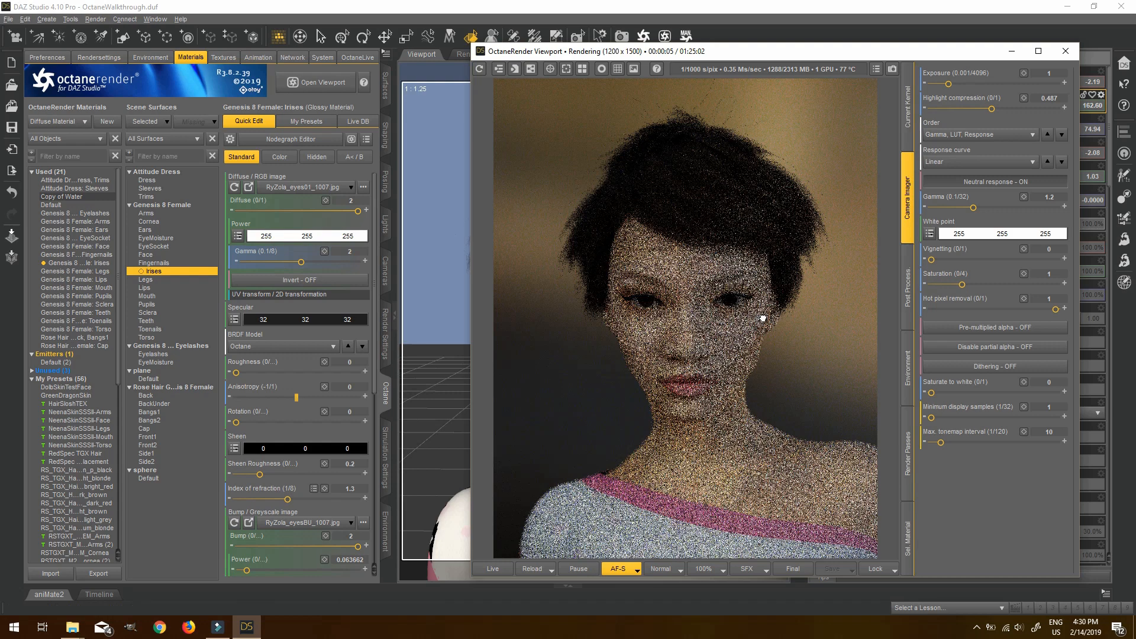
pyautogui.scroll(2, 763, 318)
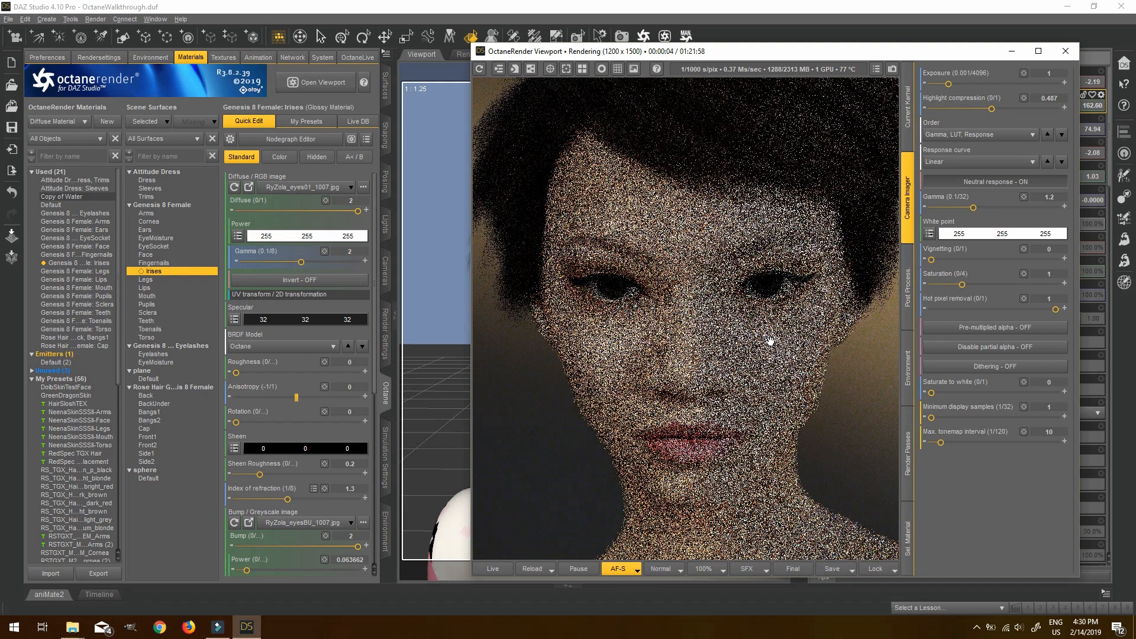
pyautogui.scroll(-2, 762, 325)
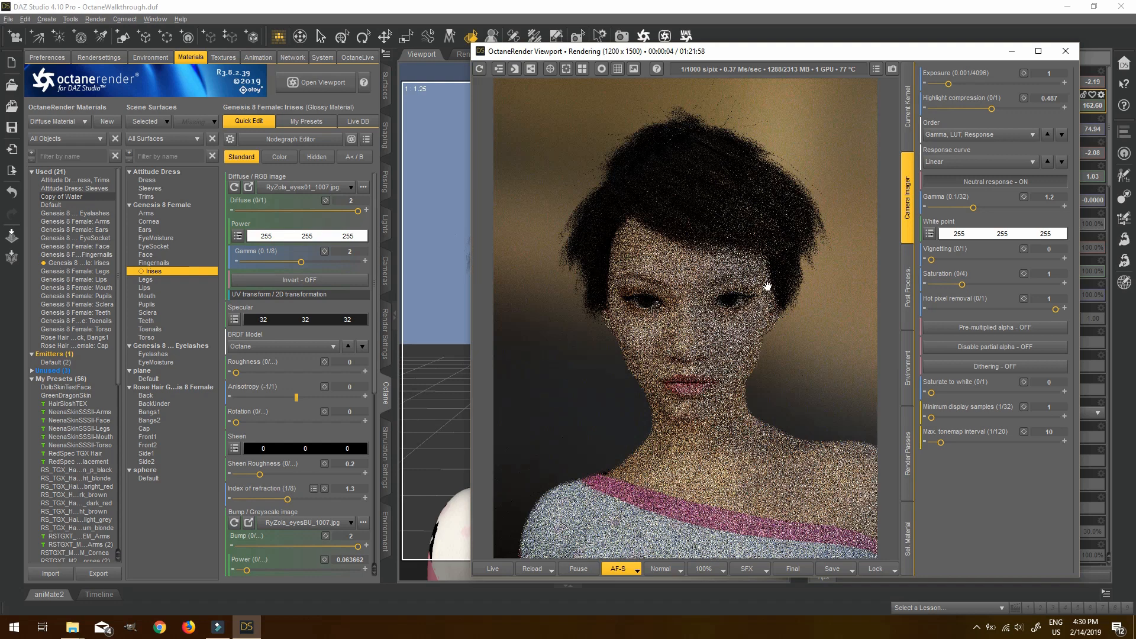
# Examine the face and eyes up close in the portrait render.
pyautogui.scroll(2, 766, 286)
pyautogui.scroll(-2, 766, 285)
pyautogui.scroll(2, 745, 232)
pyautogui.scroll(-2, 745, 232)
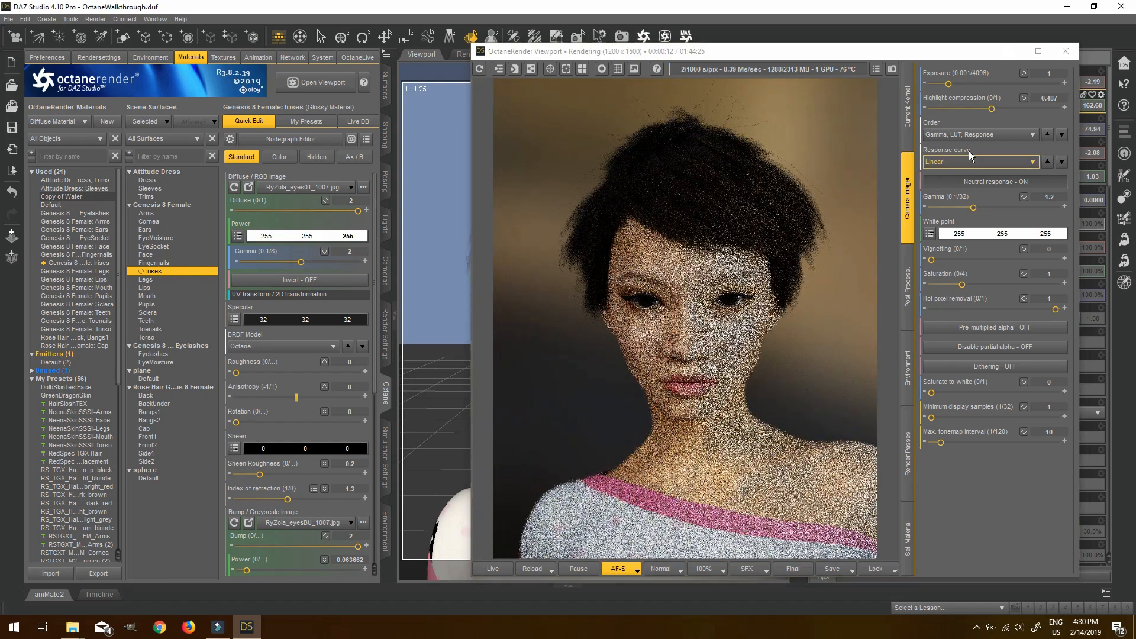
pyautogui.scroll(2, 693, 223)
pyautogui.scroll(-2, 693, 223)
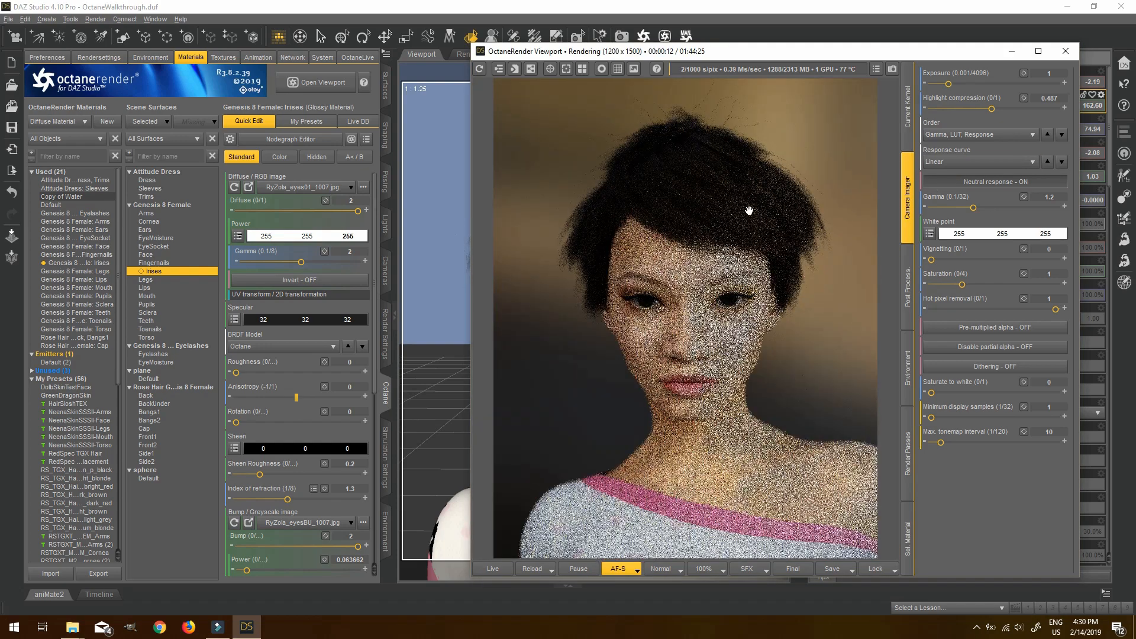
# Switch the scene view to Camera 1 and reopen the Octane render viewport to inspect the full figure.
pyautogui.click(1013, 50)
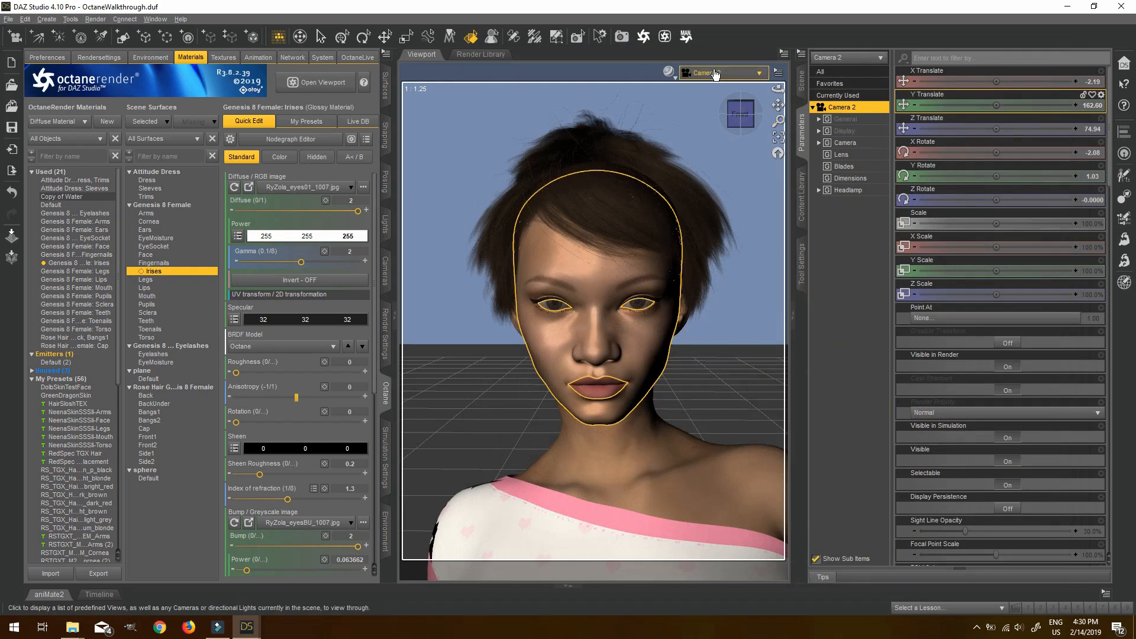
pyautogui.click(713, 72)
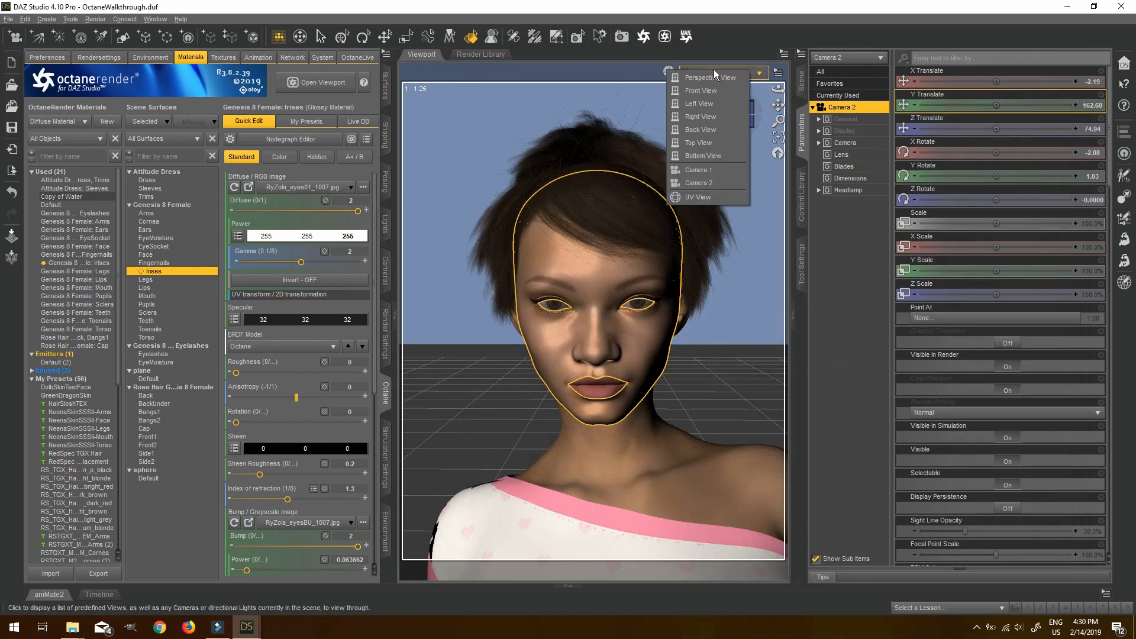
pyautogui.click(704, 172)
pyautogui.click(323, 82)
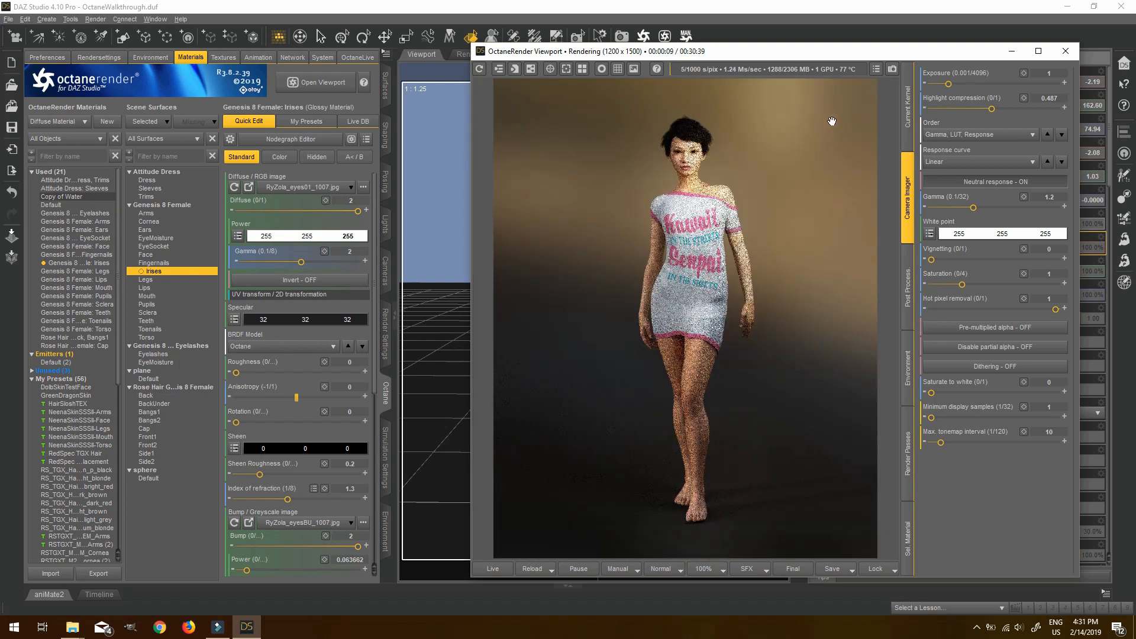
pyautogui.moveTo(824, 52); pyautogui.dragTo(665, 48)
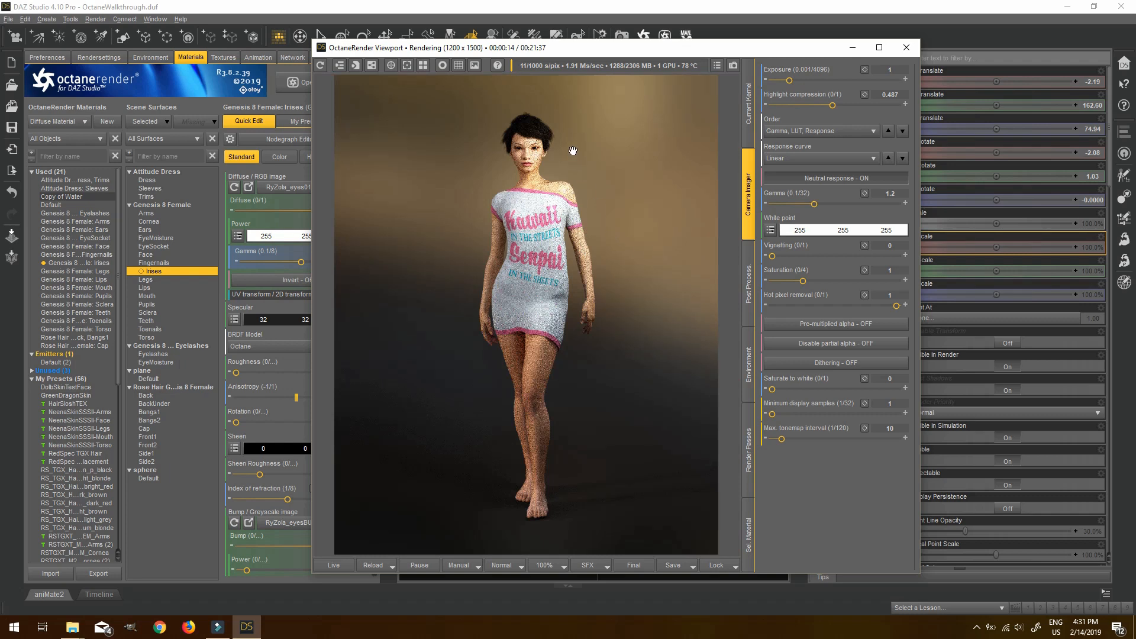
pyautogui.scroll(1, 578, 144)
pyautogui.moveTo(585, 102); pyautogui.dragTo(609, 285)
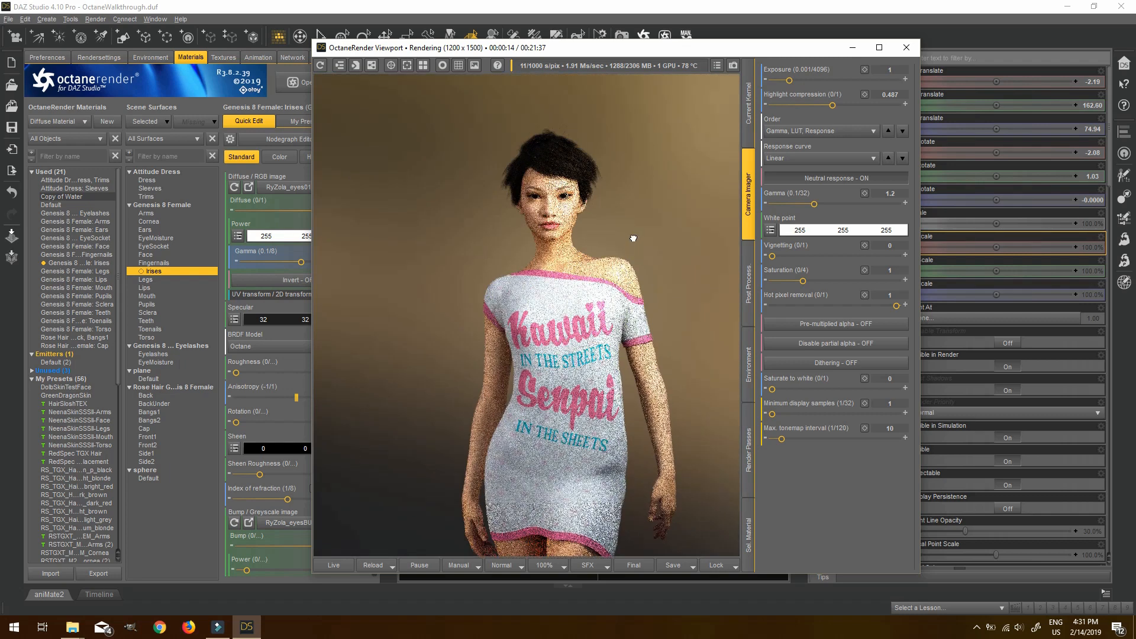
pyautogui.scroll(-3, 633, 238)
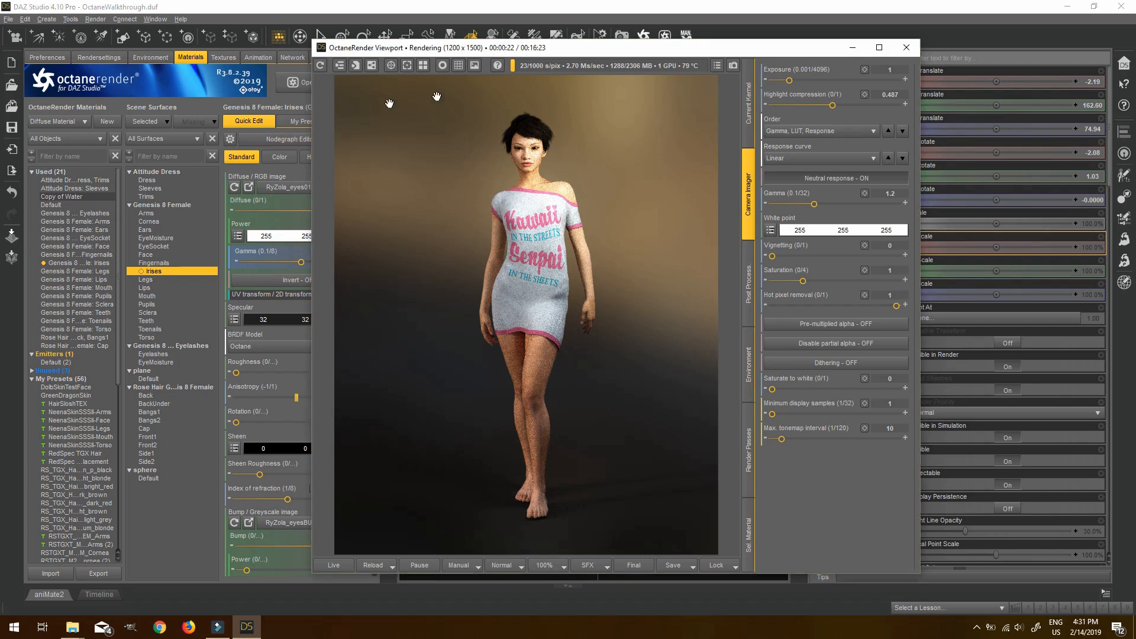
# Search the Live DB materials for "skin" and browse the available skin materials.
pyautogui.moveTo(510, 49); pyautogui.dragTo(604, 39)
pyautogui.click(371, 123)
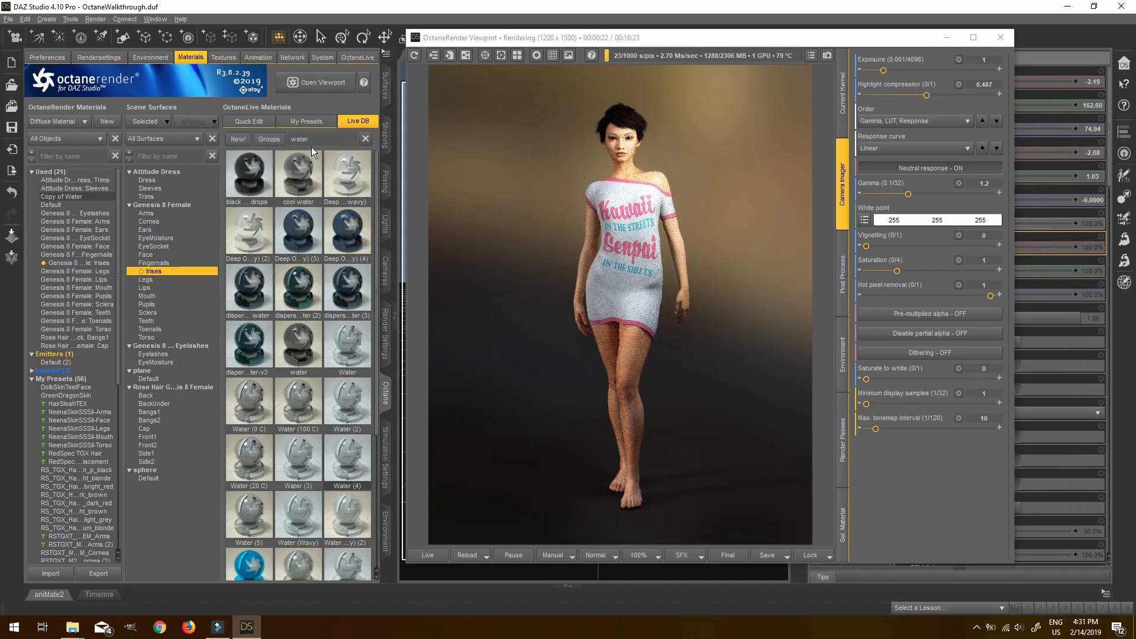
pyautogui.doubleClick(325, 141)
pyautogui.write('skin')
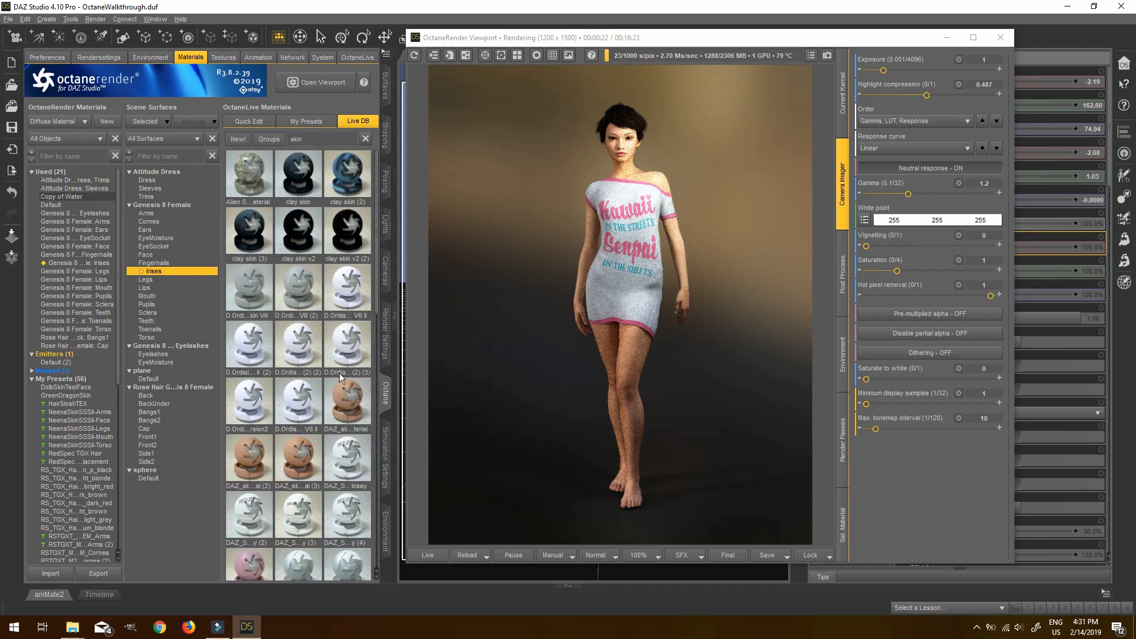
pyautogui.scroll(-5, 340, 374)
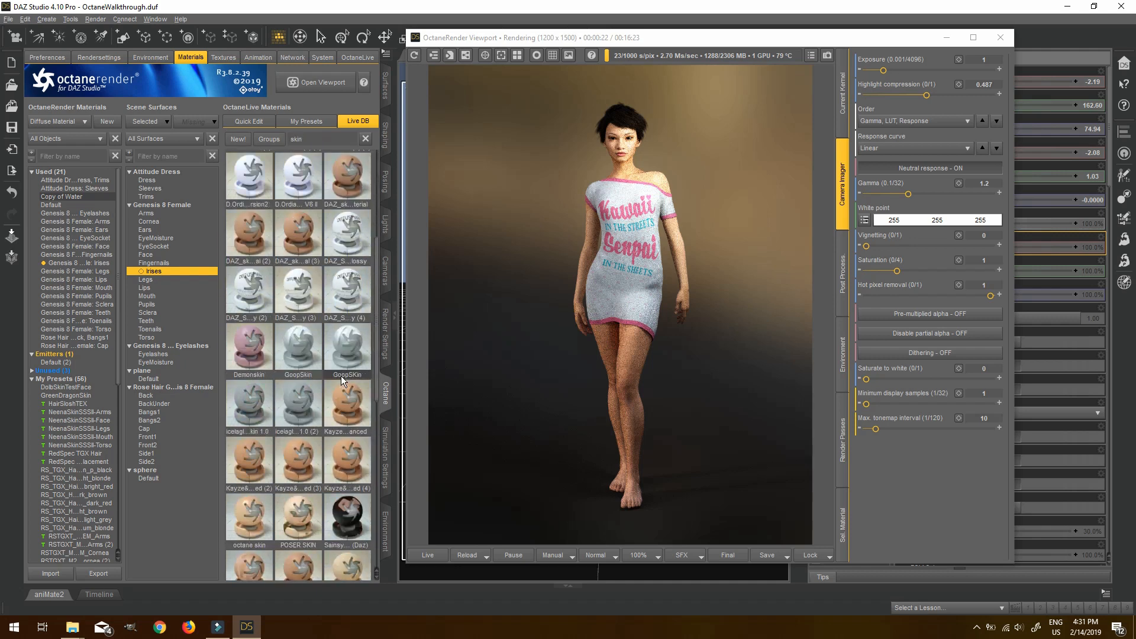
pyautogui.scroll(-3, 328, 333)
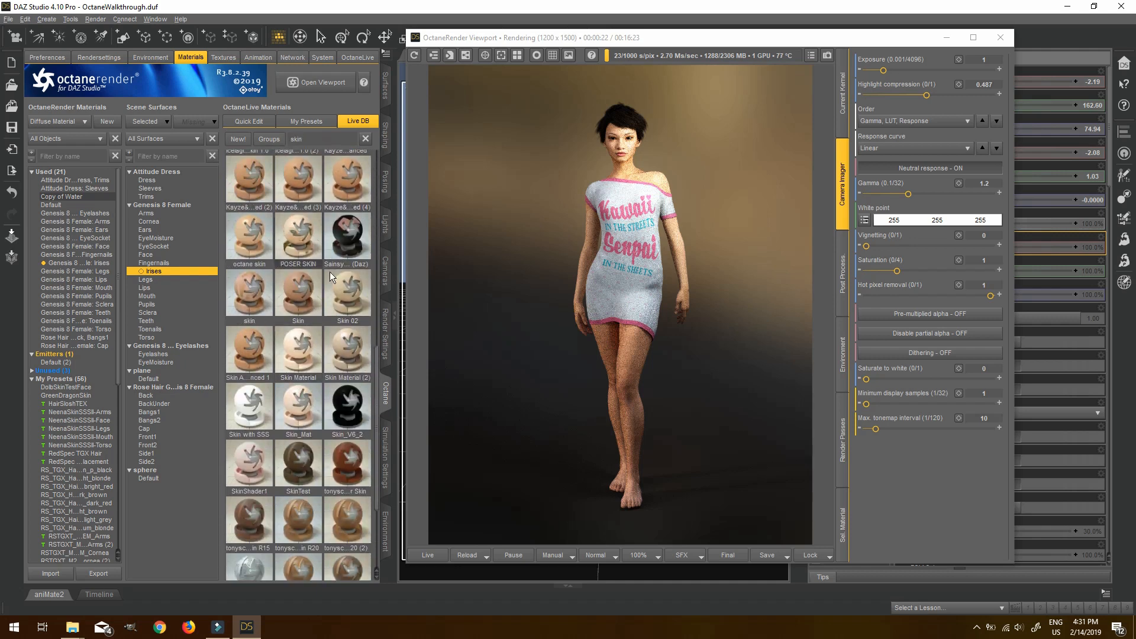
# Examine the dress and skin materials on the full-body figure in the render.
pyautogui.click(656, 231)
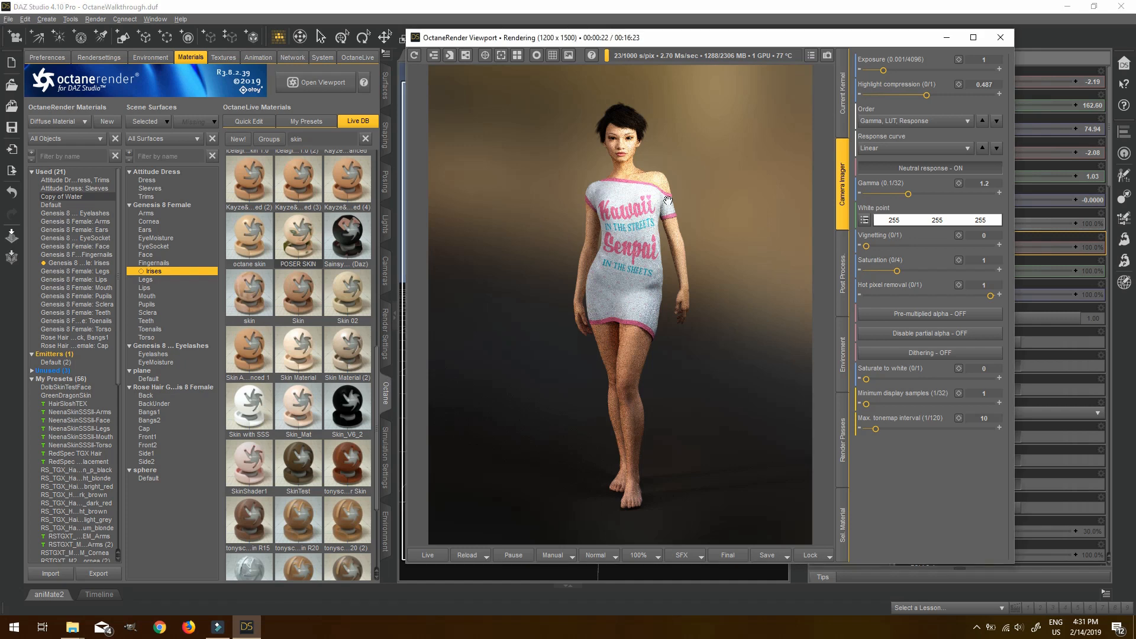
pyautogui.scroll(3, 643, 188)
pyautogui.scroll(-3, 642, 188)
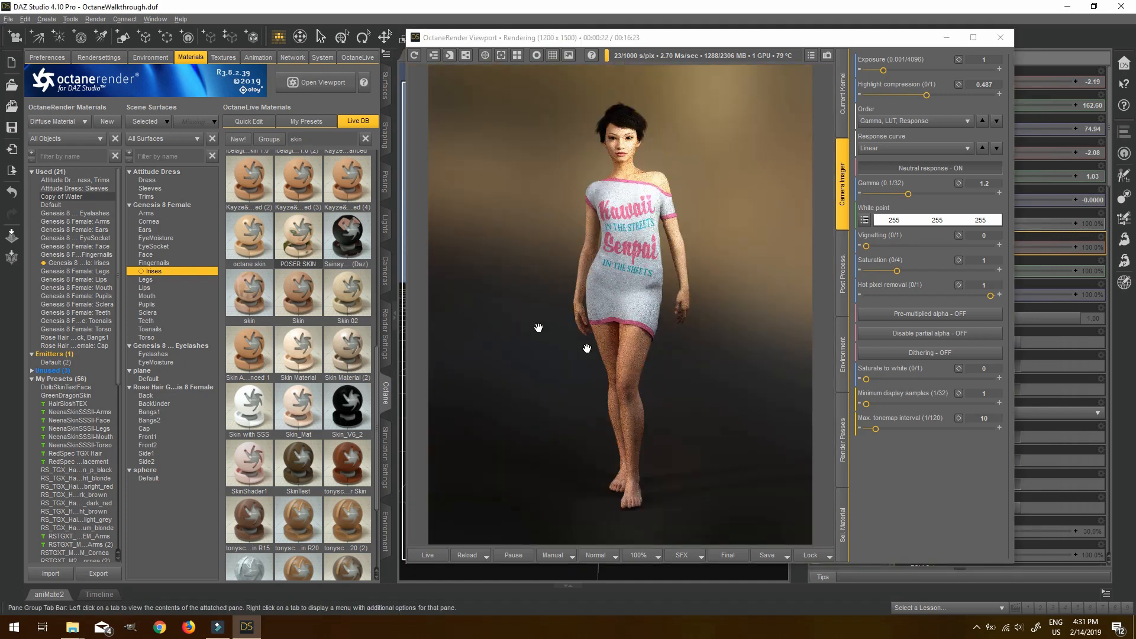
pyautogui.scroll(3, 657, 219)
pyautogui.scroll(-3, 665, 215)
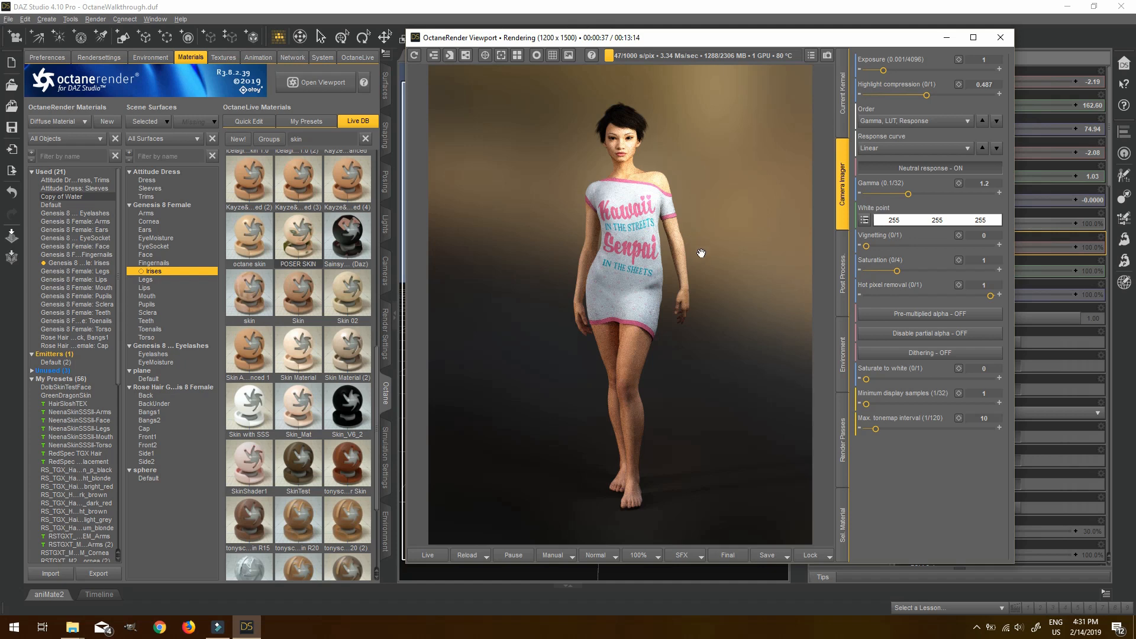
pyautogui.scroll(3, 665, 205)
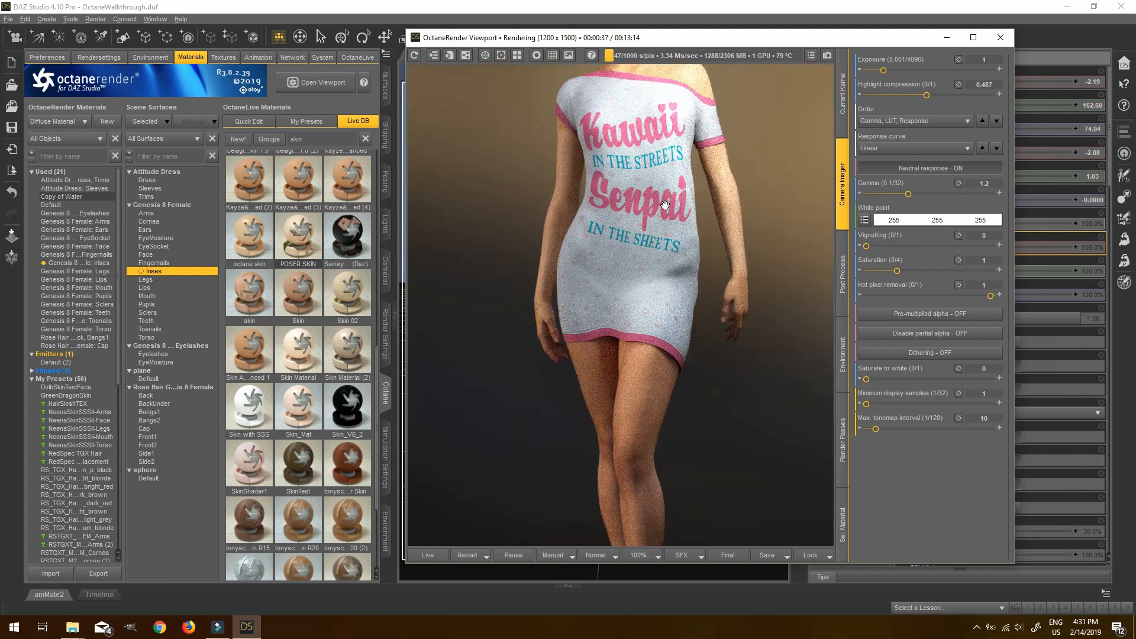
pyautogui.scroll(-3, 700, 270)
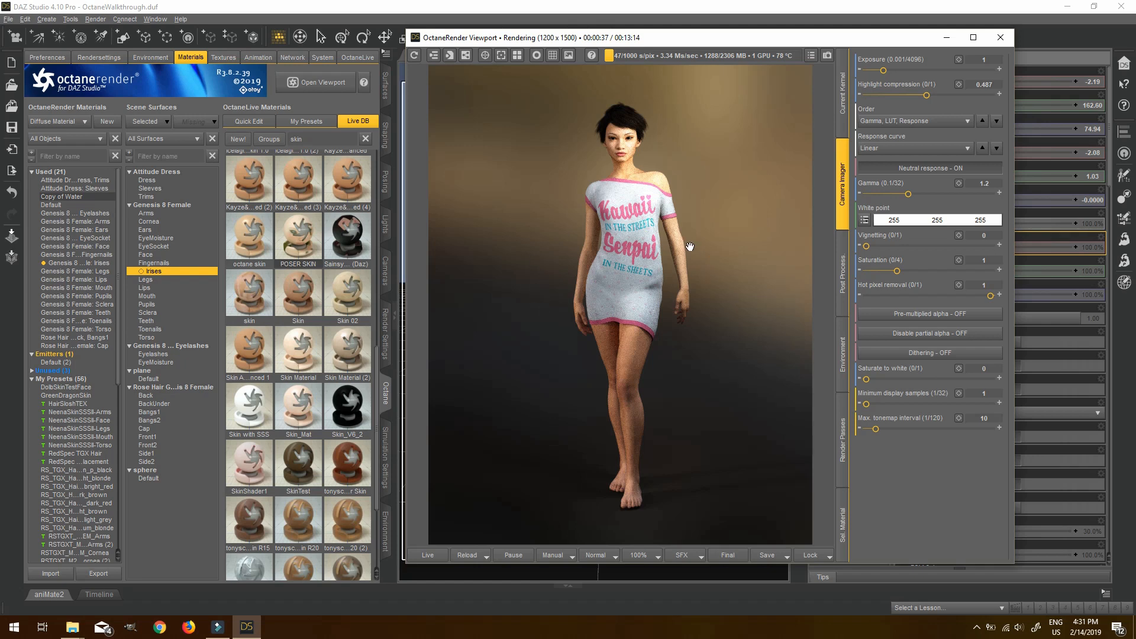
pyautogui.scroll(3, 690, 245)
pyautogui.scroll(-3, 690, 245)
pyautogui.click(165, 89)
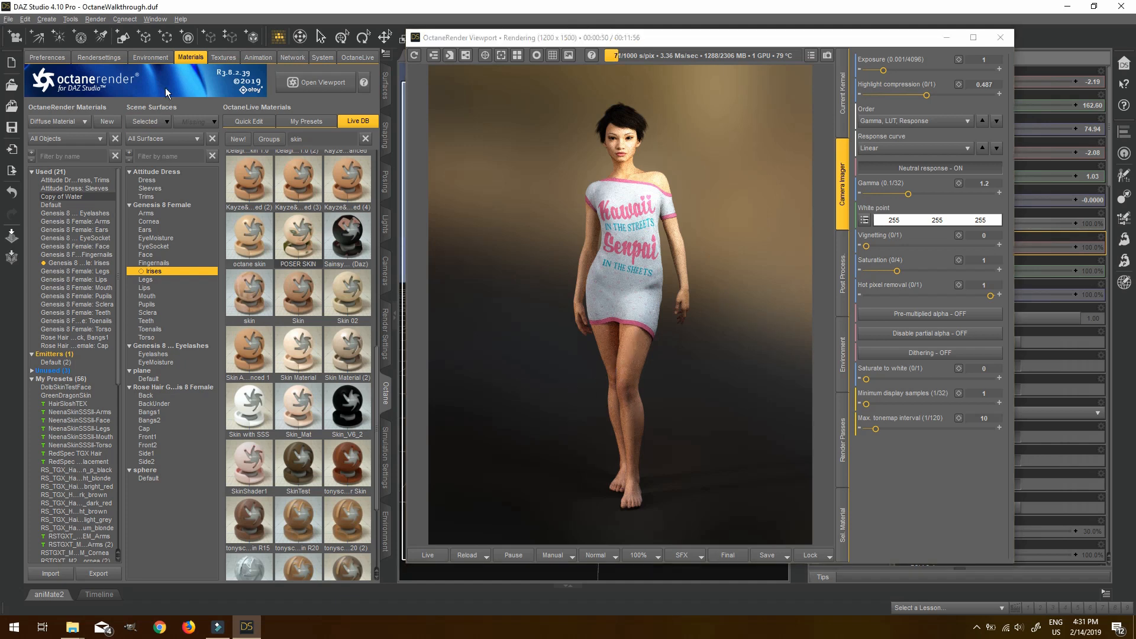
pyautogui.click(776, 330)
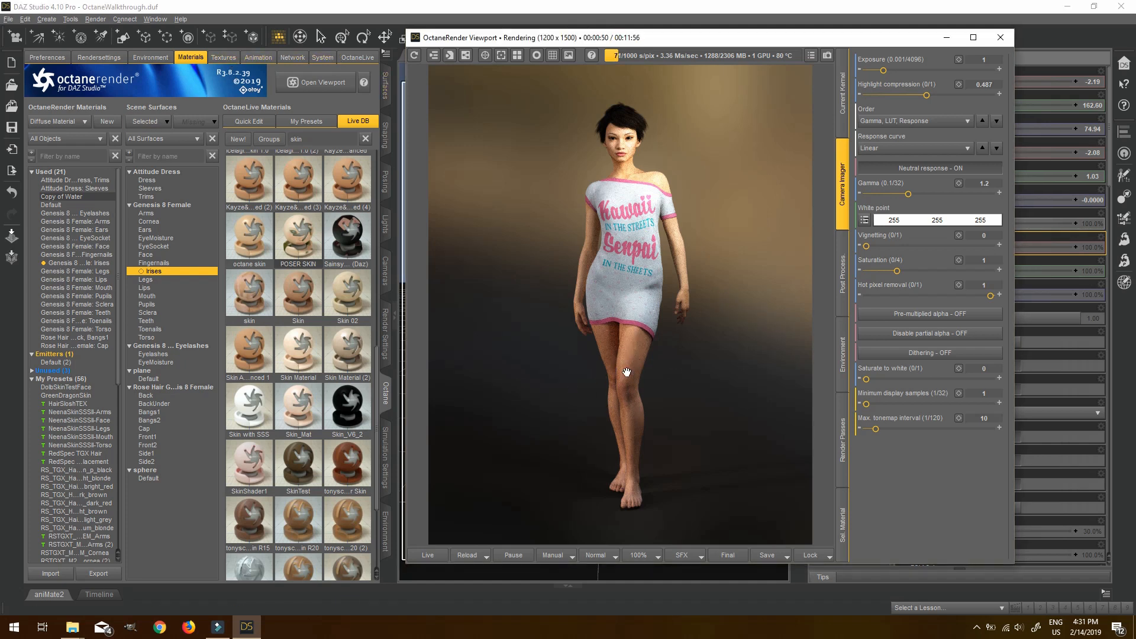
pyautogui.click(775, 557)
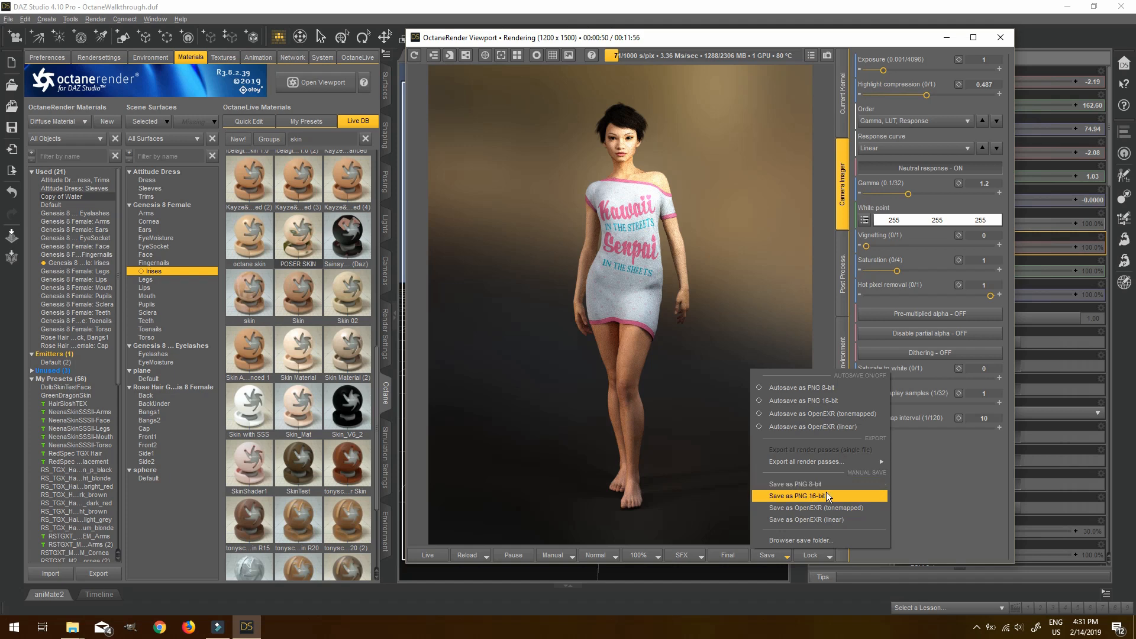
pyautogui.moveTo(822, 464)
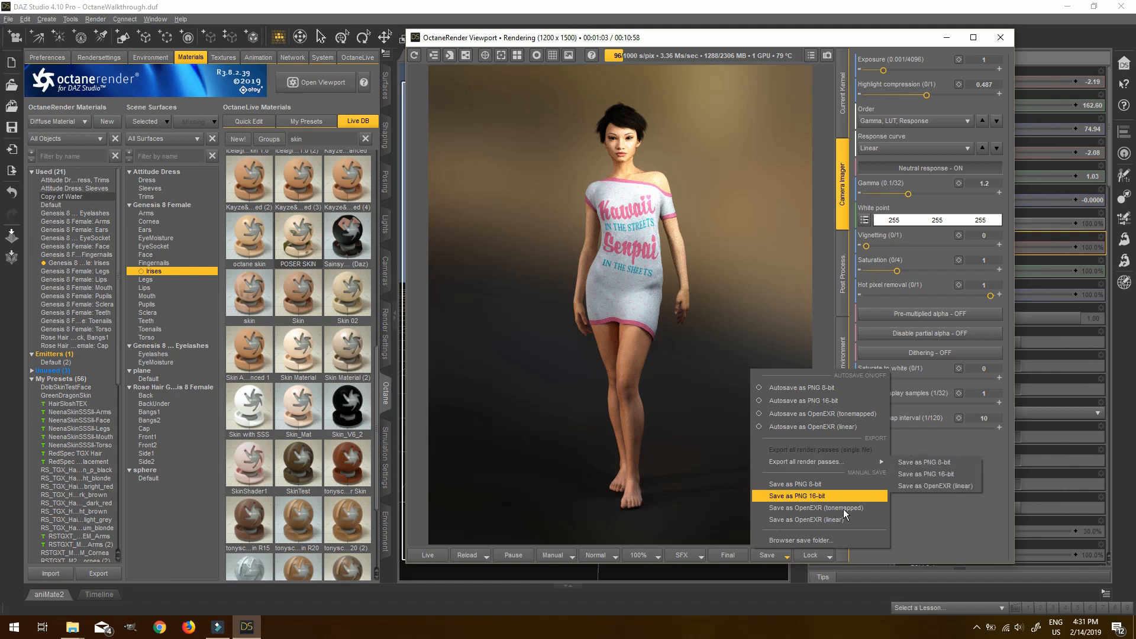
pyautogui.click(843, 484)
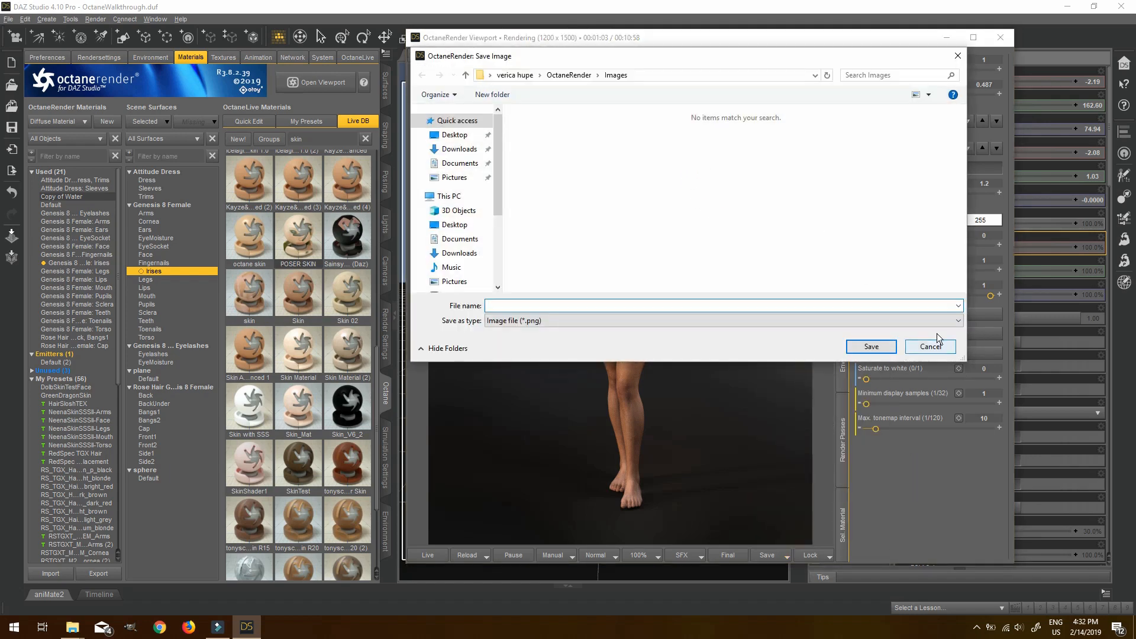
pyautogui.click(925, 344)
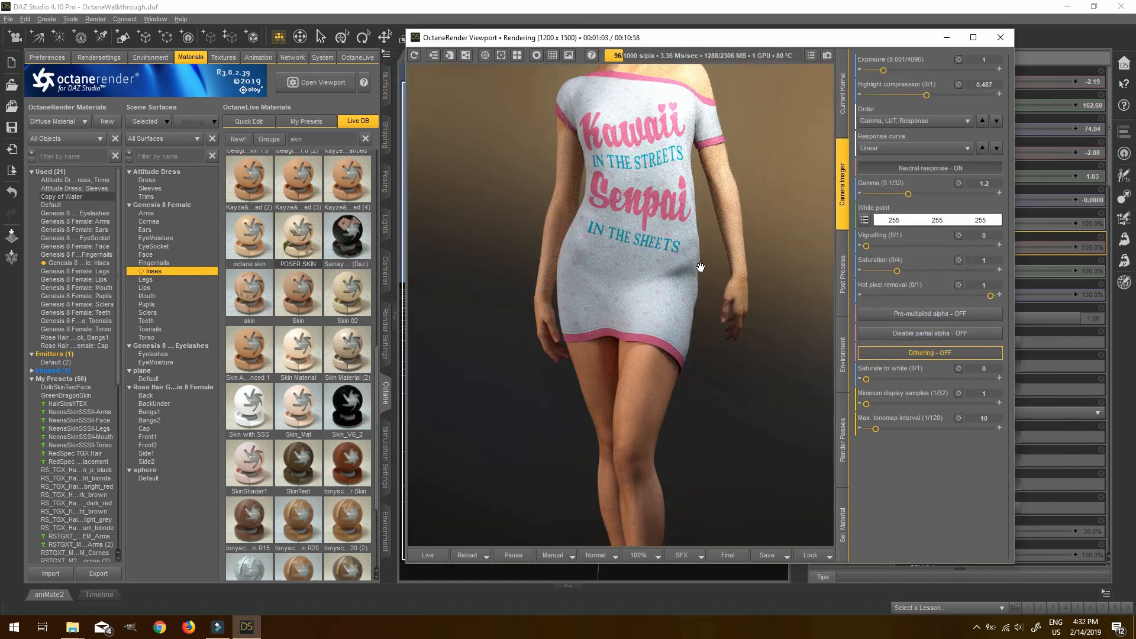
# Raise the camera imager's Highlight compression to 0.961 and check the figure in the render.
pyautogui.scroll(-3, 700, 268)
pyautogui.moveTo(941, 94); pyautogui.dragTo(997, 93)
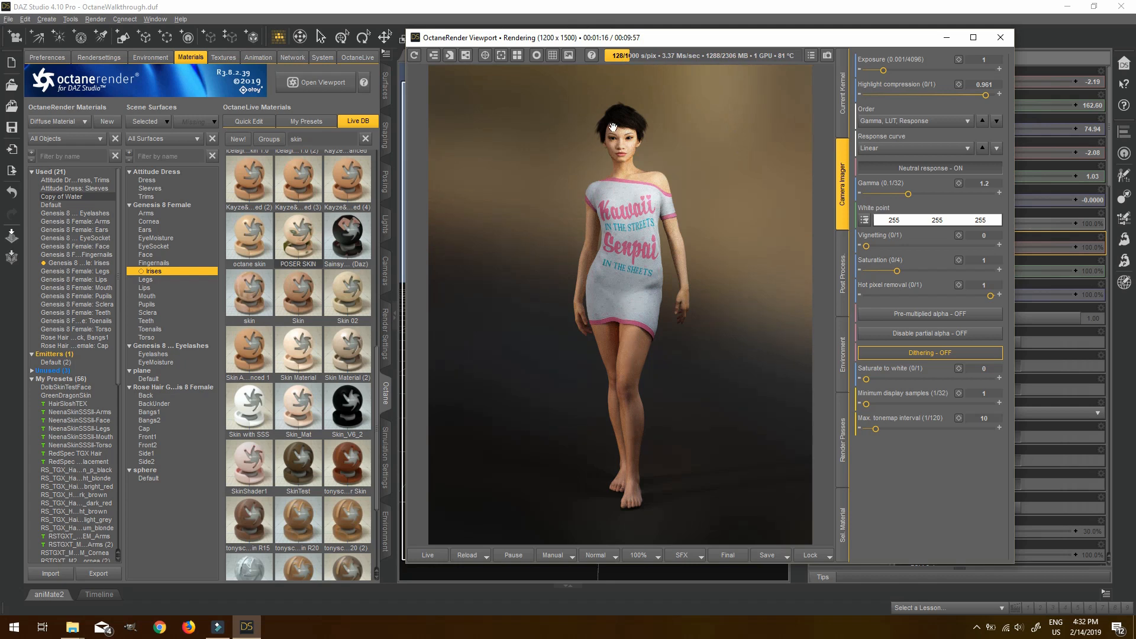
pyautogui.scroll(2, 609, 122)
pyautogui.scroll(-2, 745, 132)
# Review the Octane environment, render passes and current kernel settings for the full-body render.
pyautogui.click(840, 361)
pyautogui.click(843, 451)
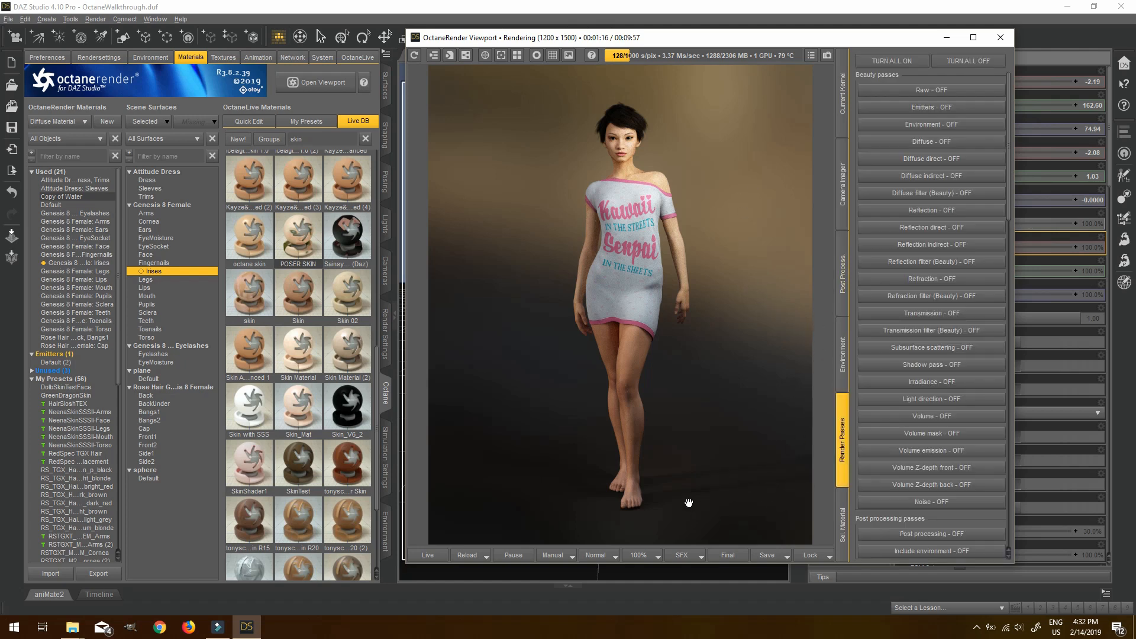
pyautogui.click(838, 108)
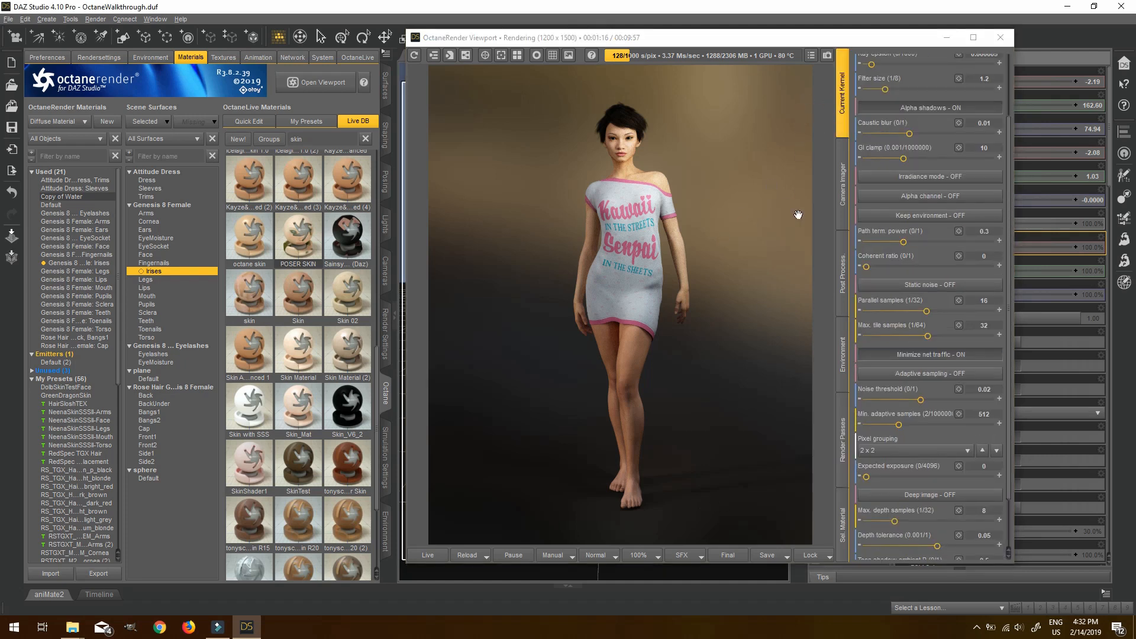
pyautogui.scroll(3, 1009, 206)
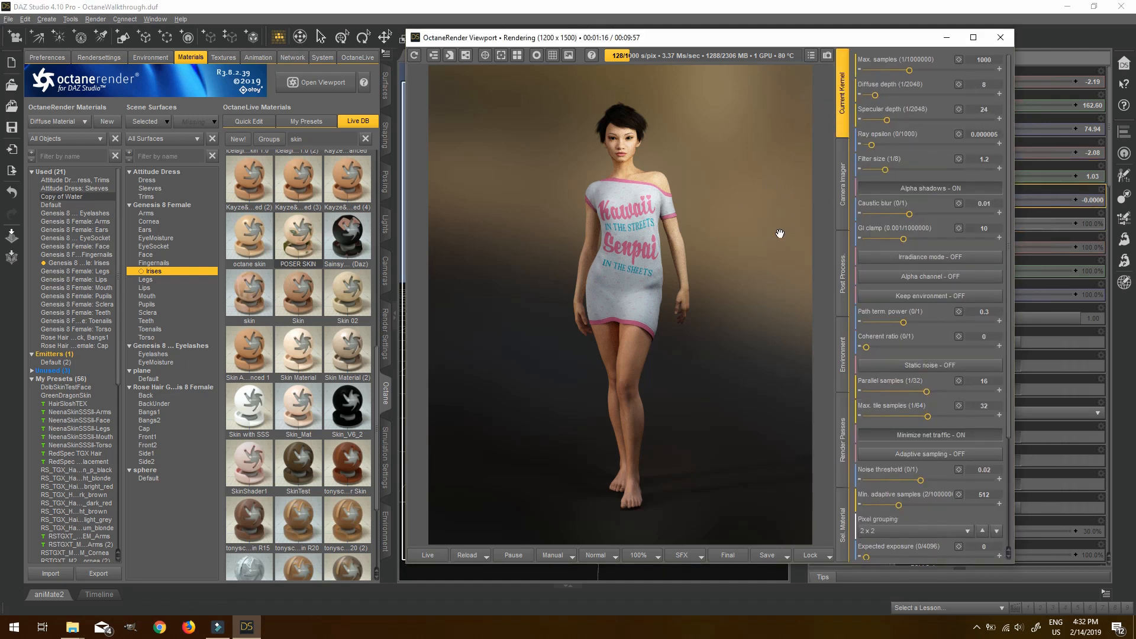
pyautogui.scroll(3, 720, 212)
pyautogui.scroll(-3, 720, 212)
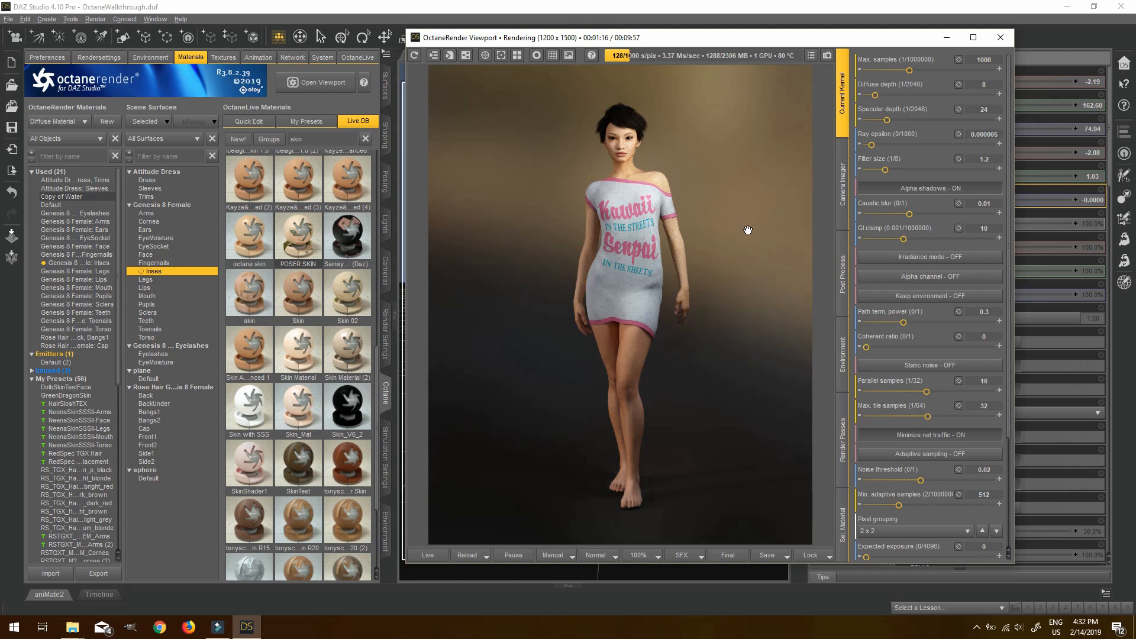